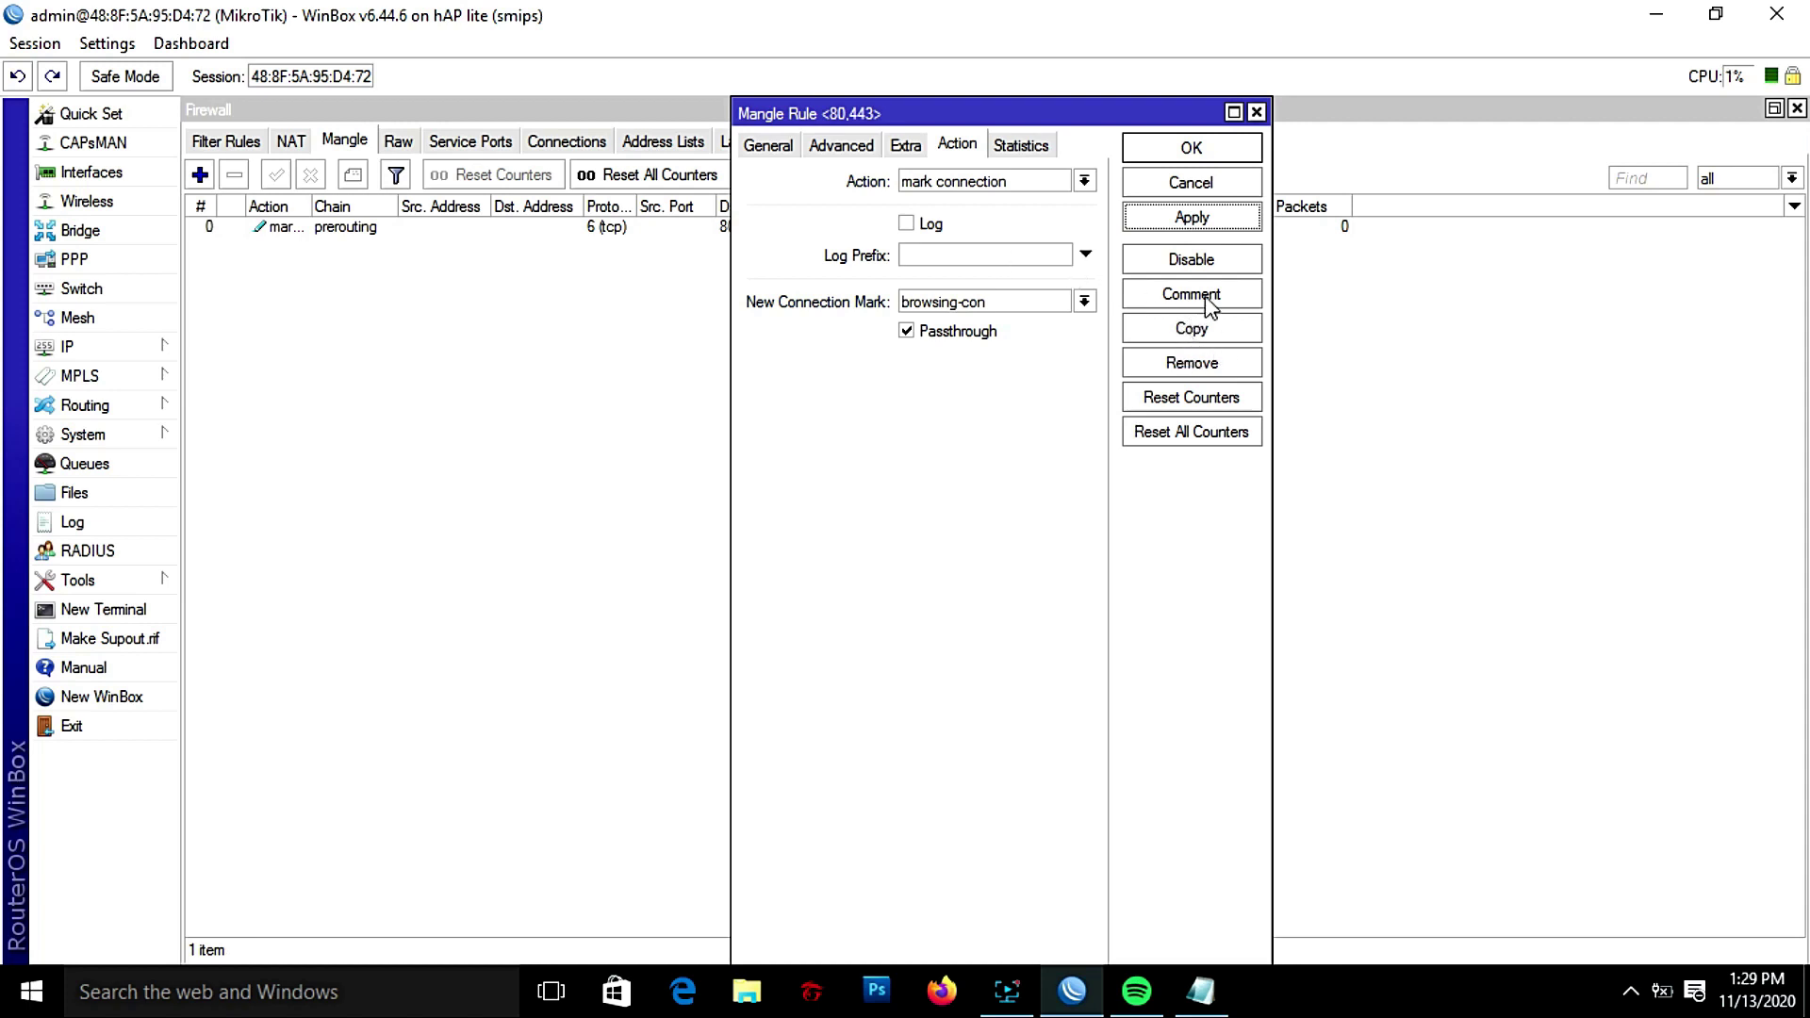
Step: Add the comment browsing to the mangle rule for ports 80,443 and make a copy of the rule
click(1212, 303)
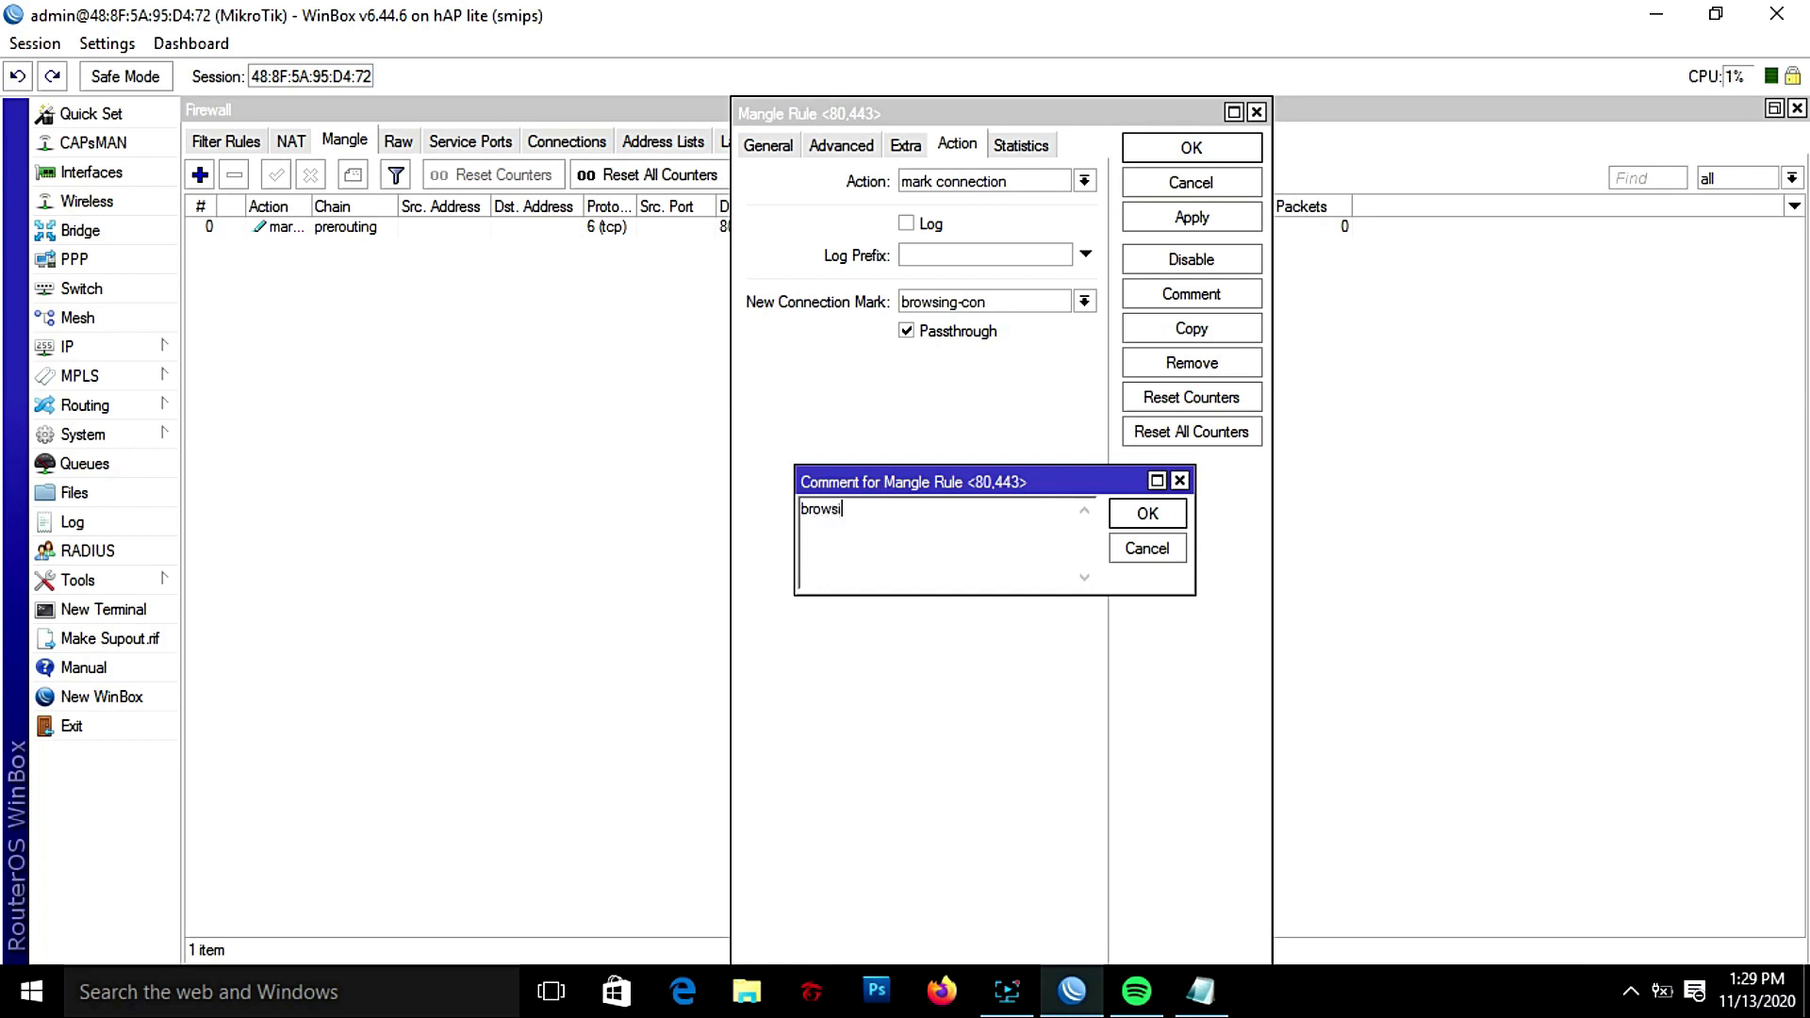
click(1149, 515)
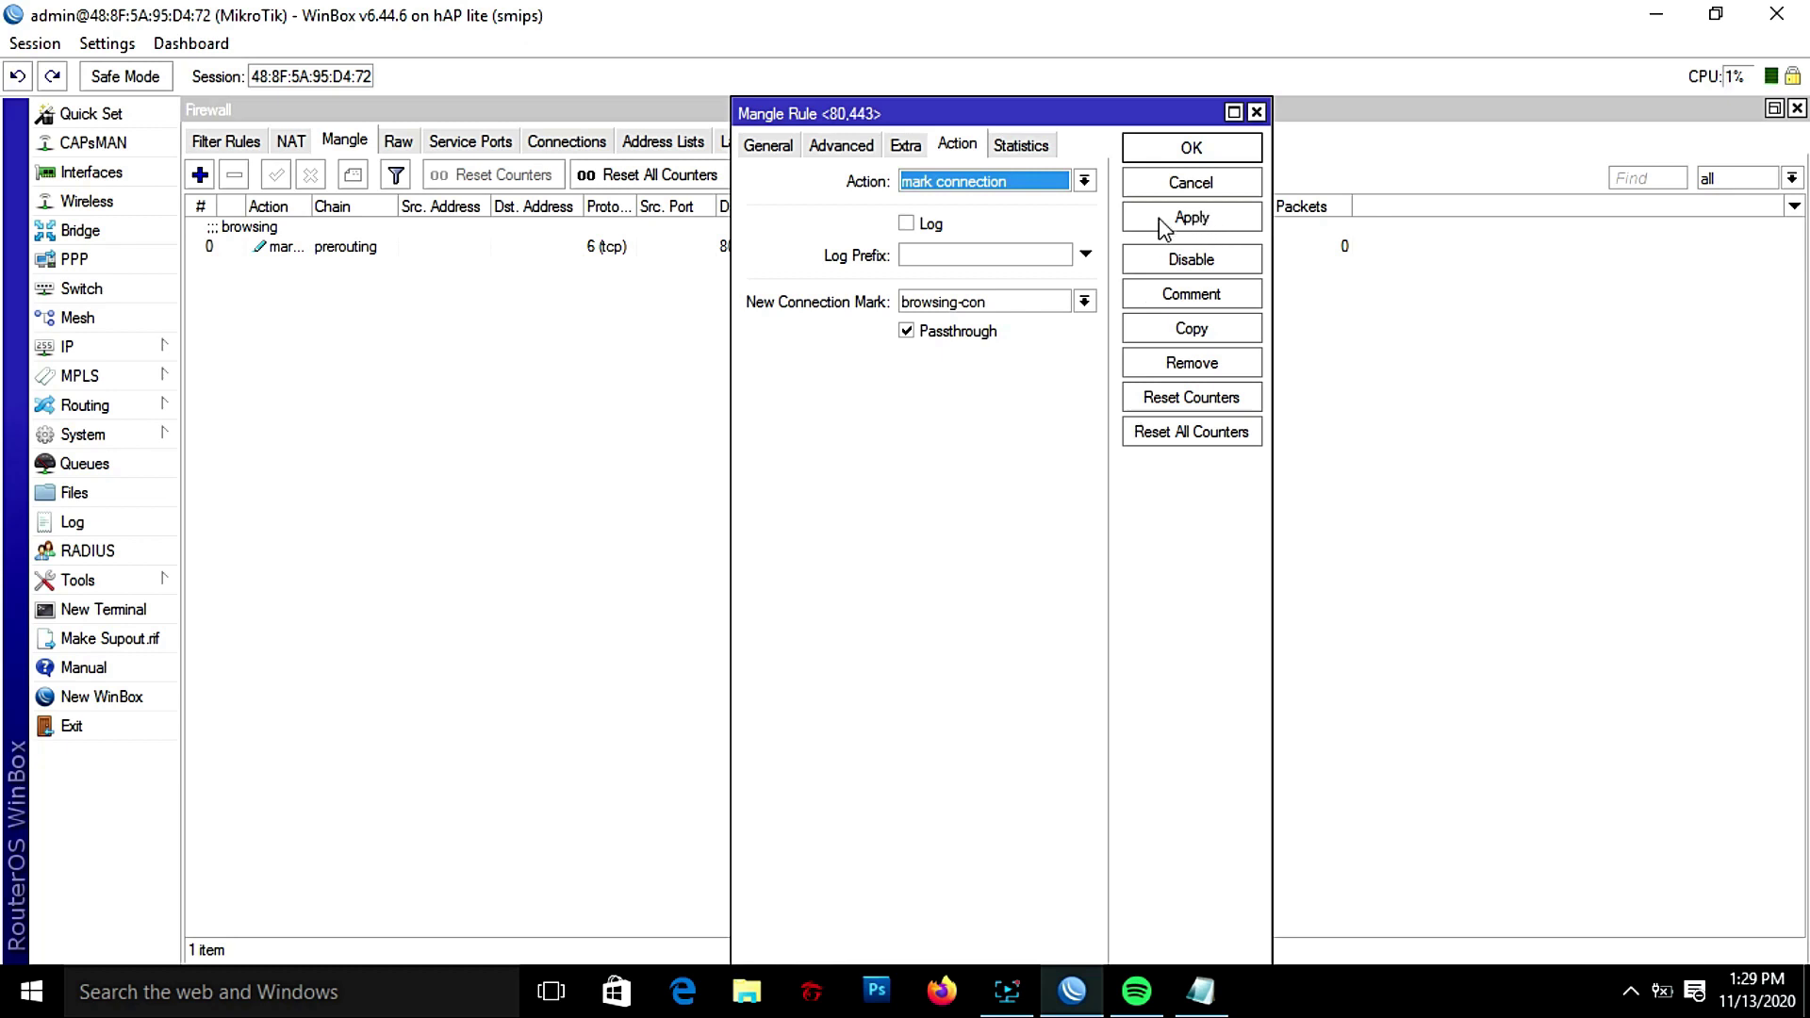
click(1207, 334)
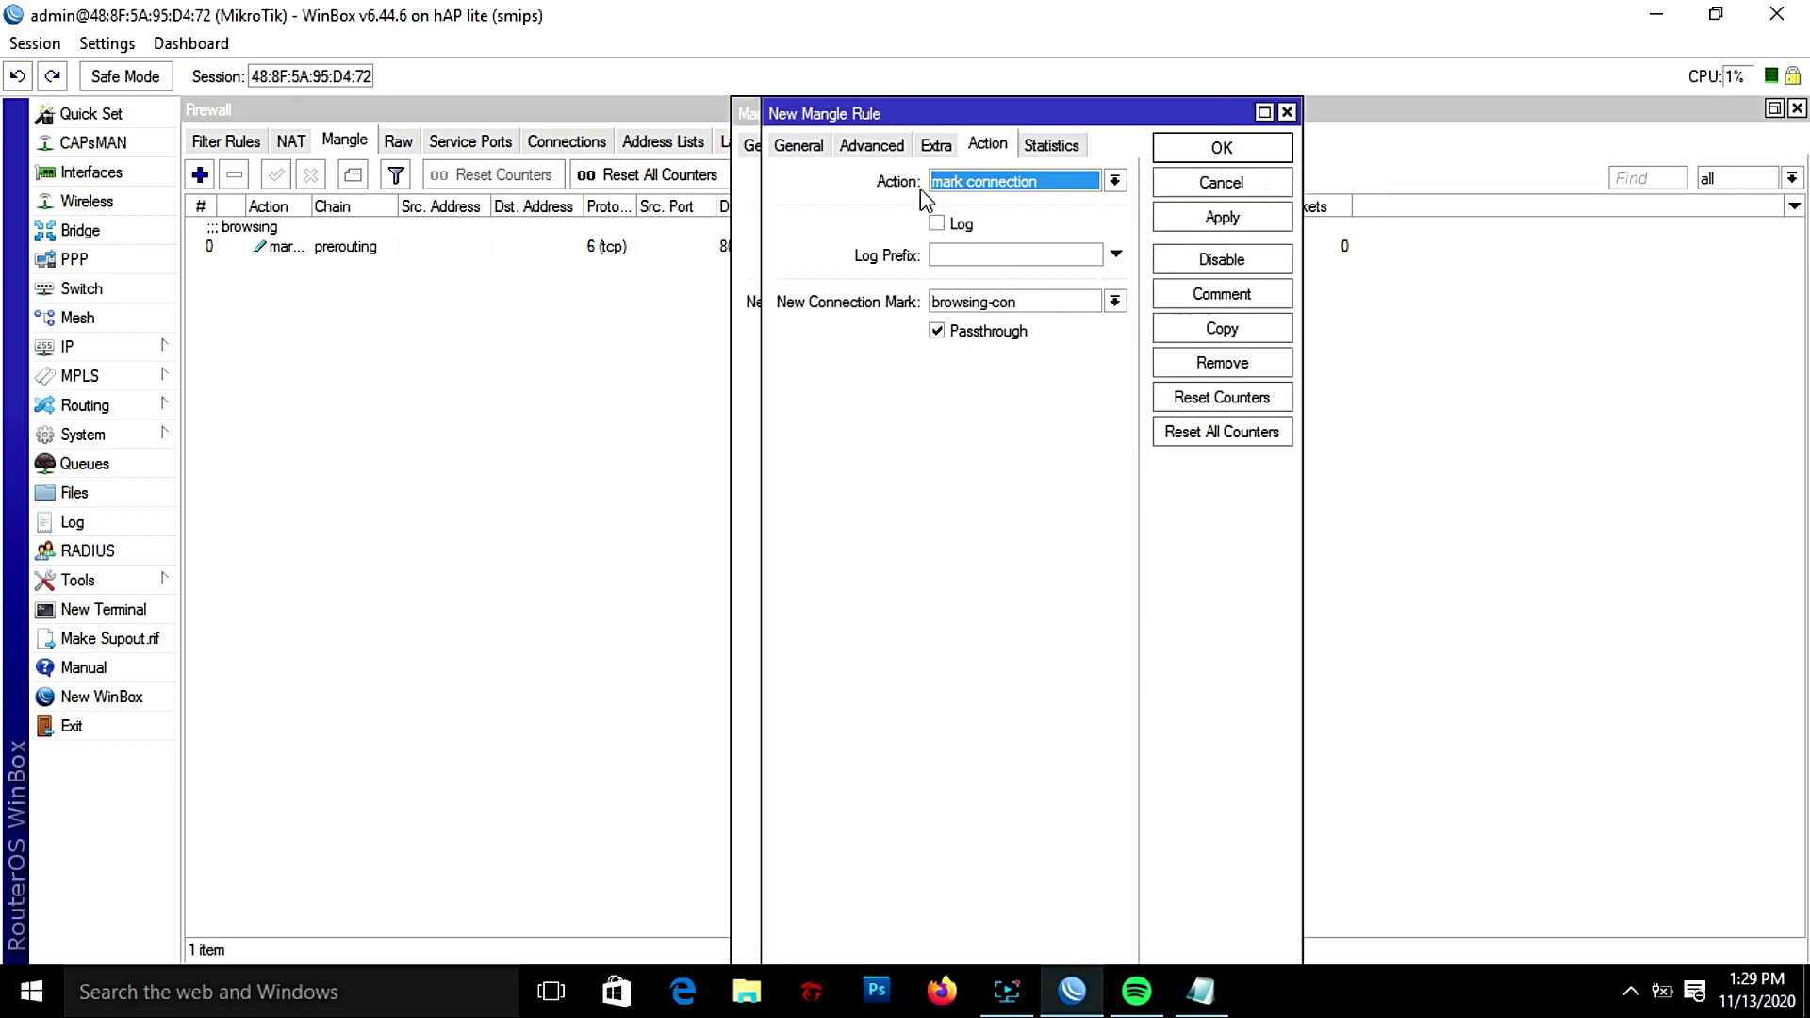
Step: Set the copied mangle rule to protocol udp with destination port 80 and save both rules
click(799, 144)
click(1091, 298)
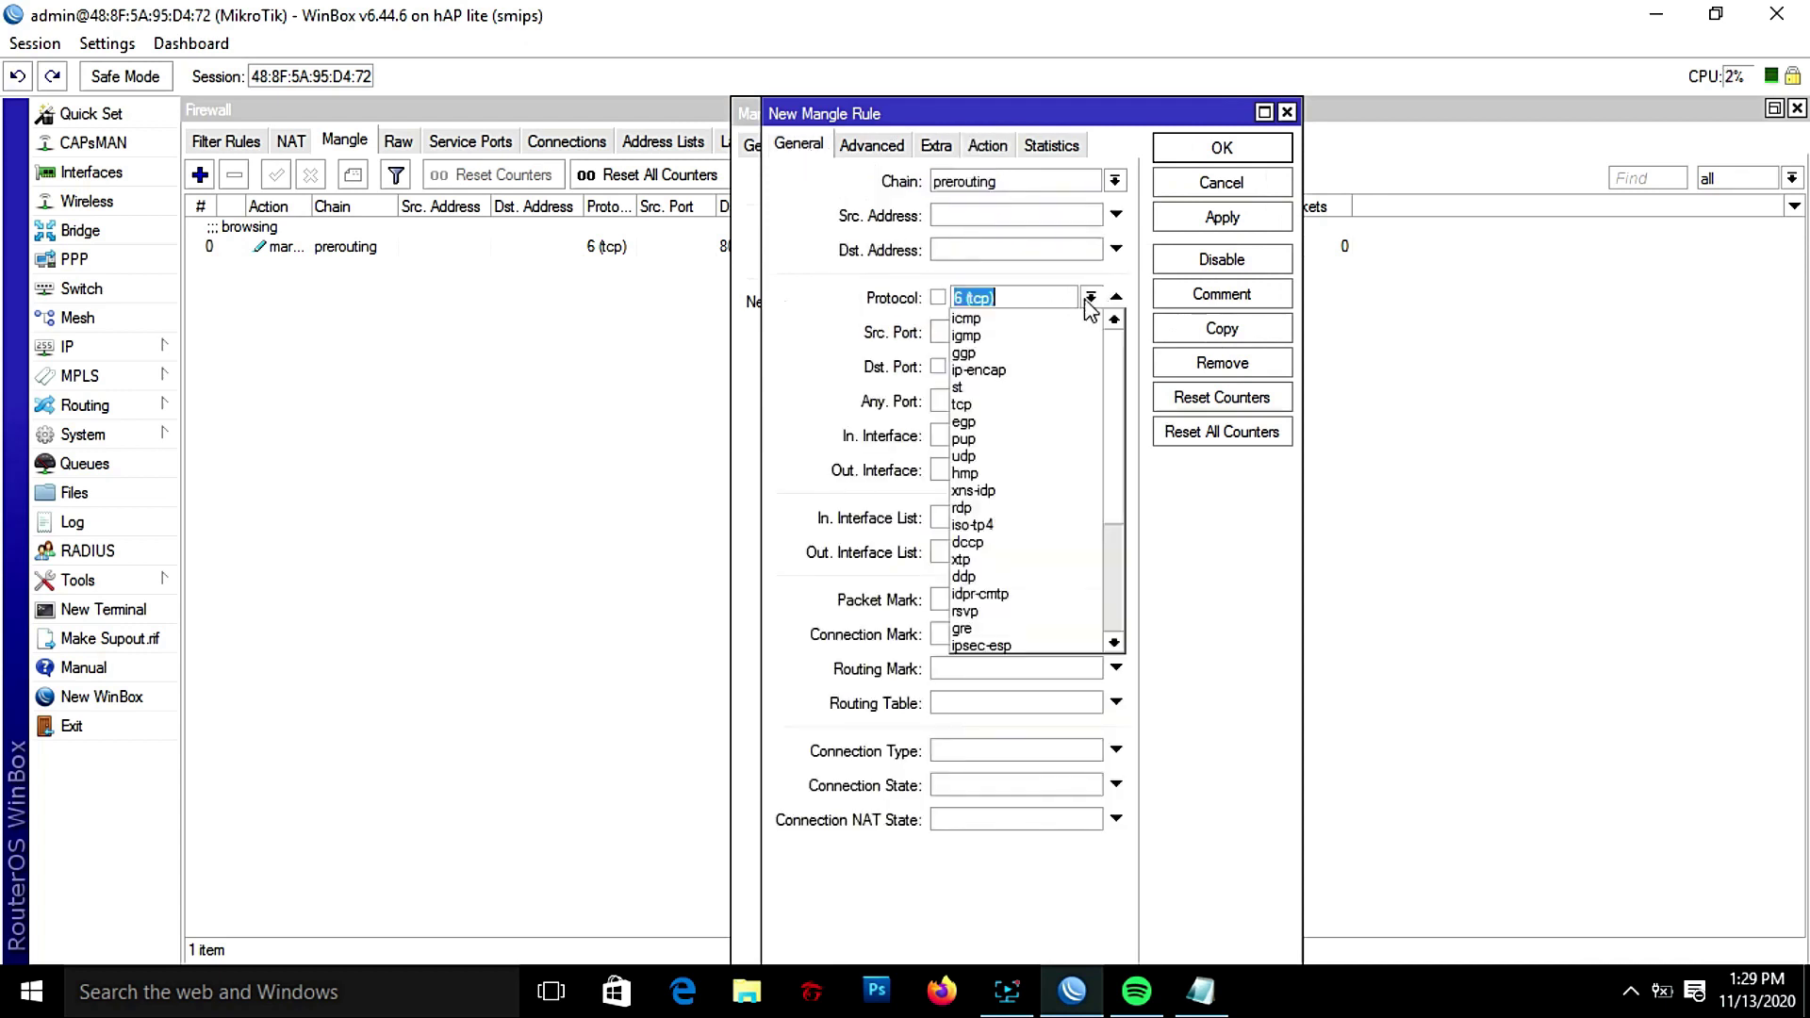
click(1008, 458)
drag(973, 374, 1028, 377)
key(BackSpace)
click(1226, 220)
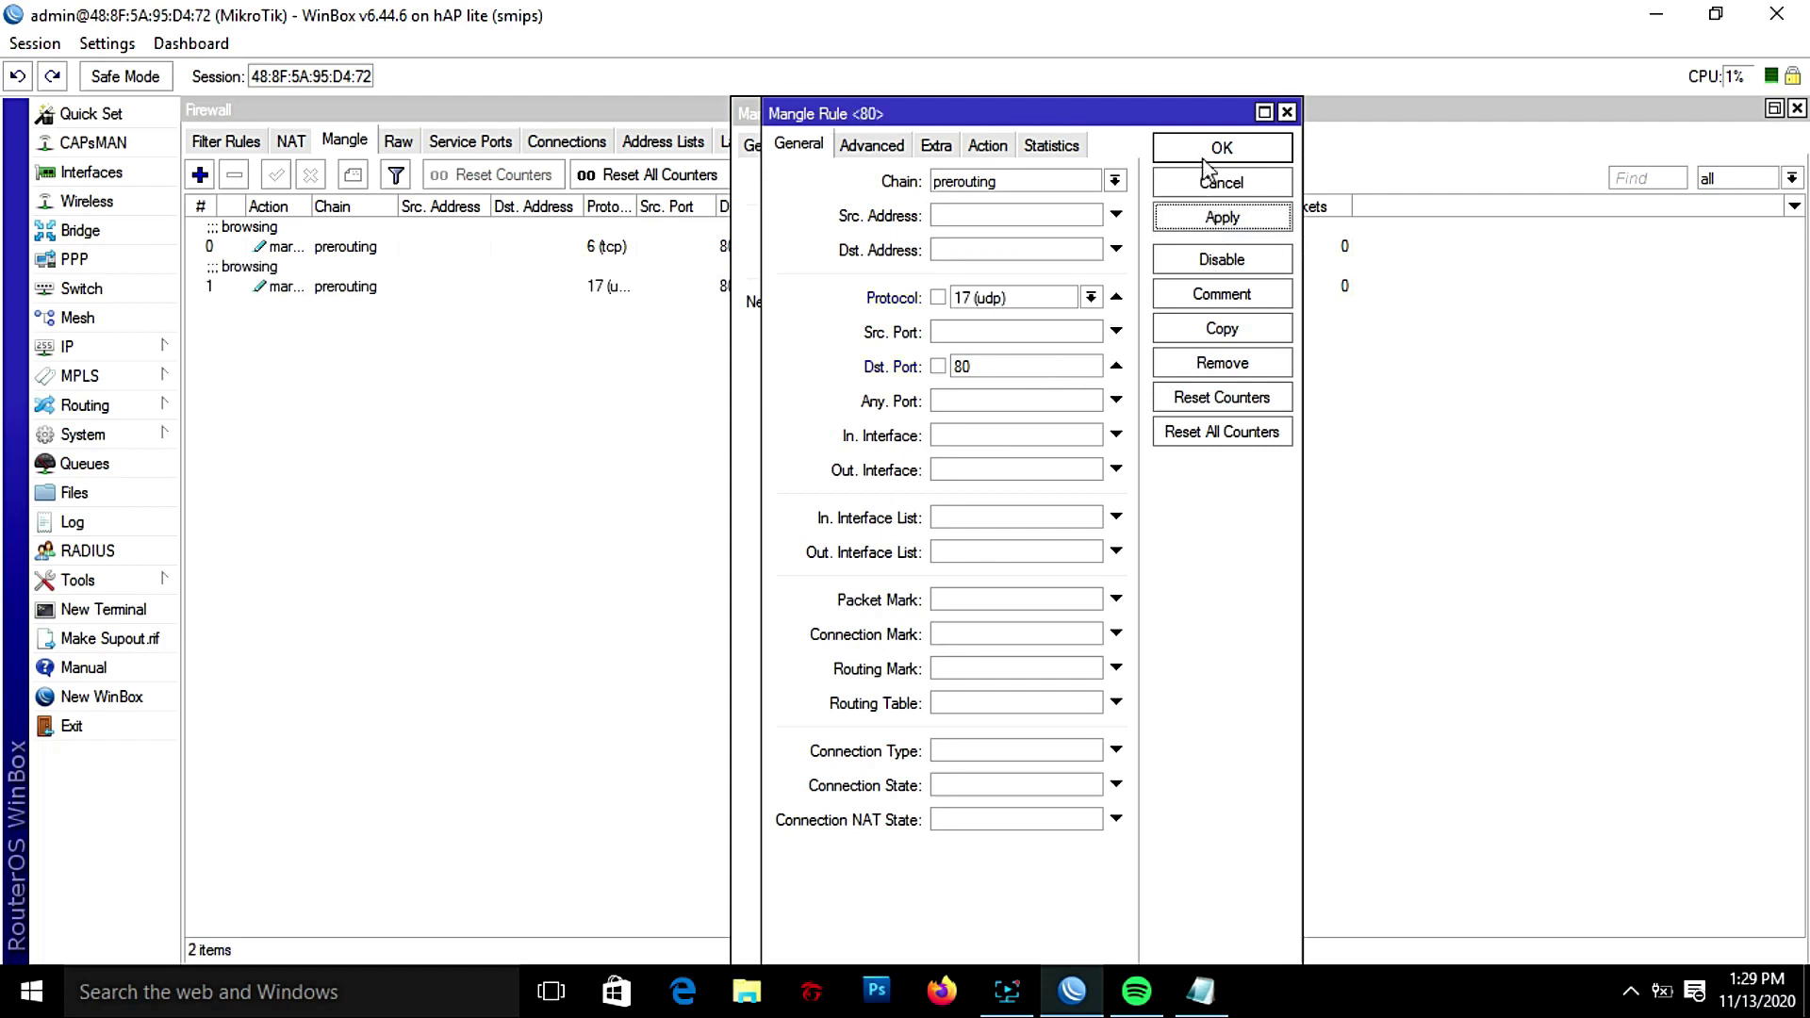
click(1207, 151)
click(1179, 148)
Step: Clear the comment from the UDP port 80 mangle rule
click(356, 285)
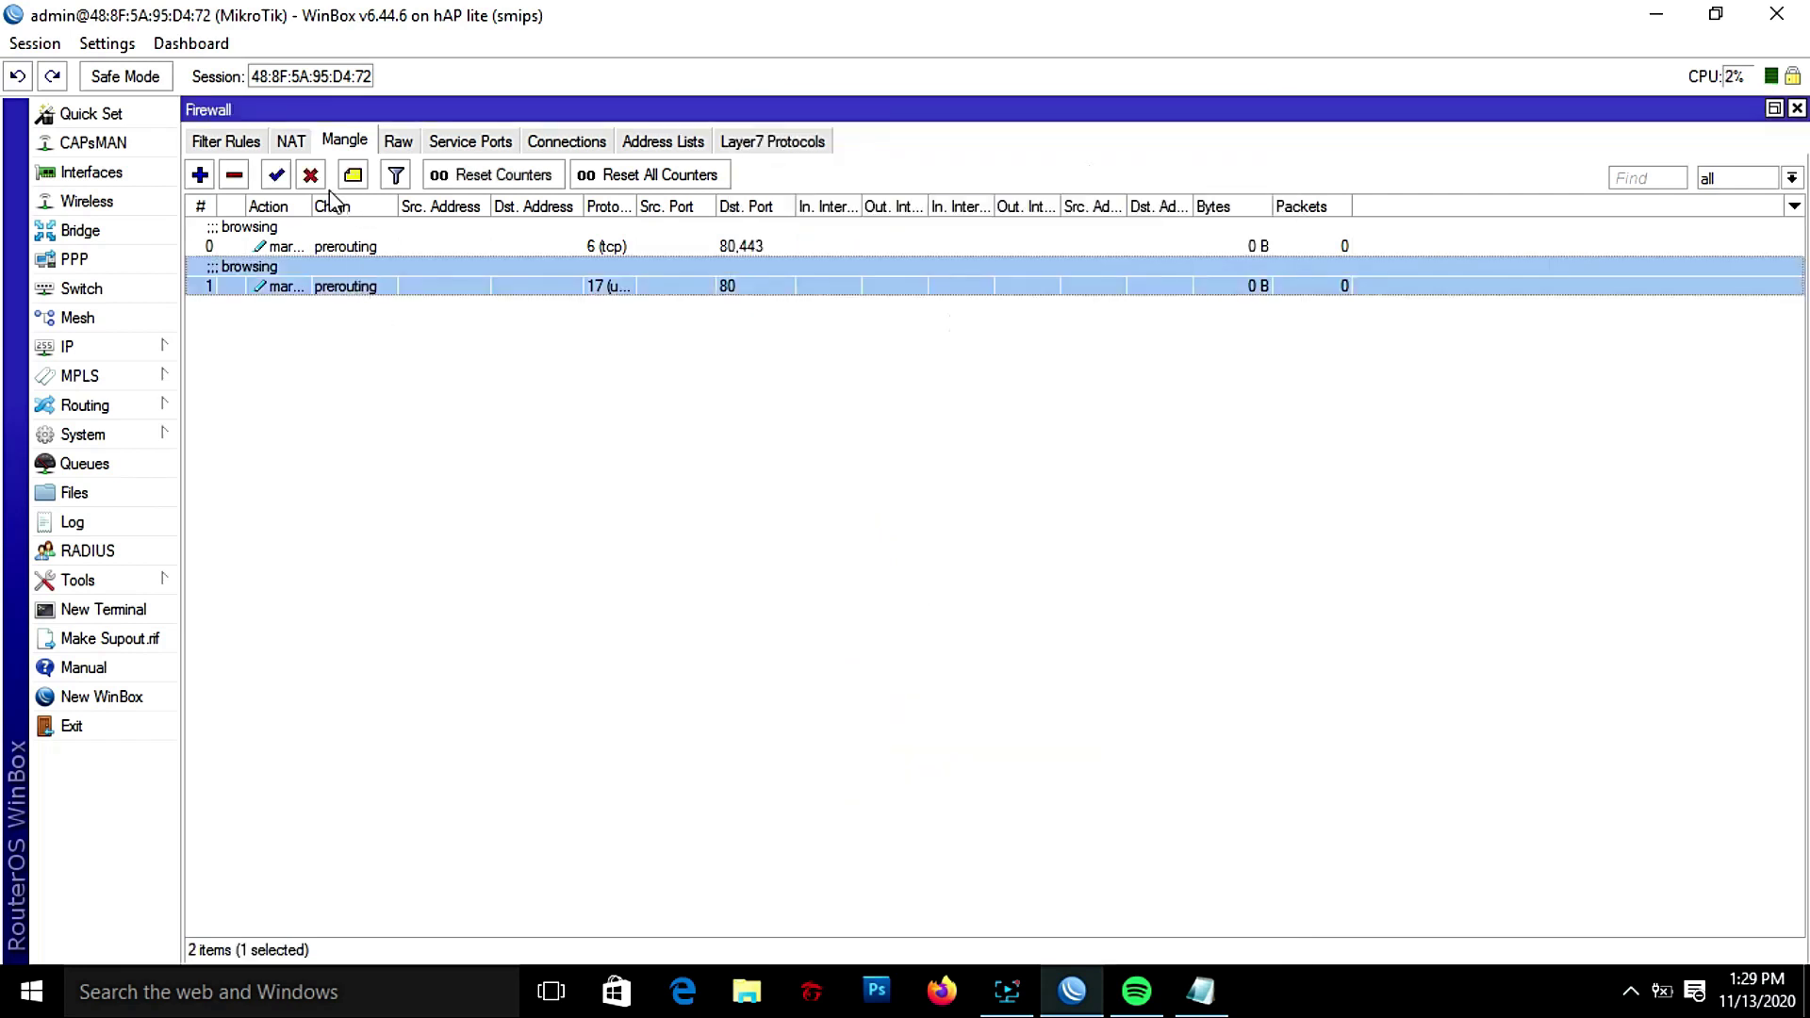
click(354, 177)
key(Delete)
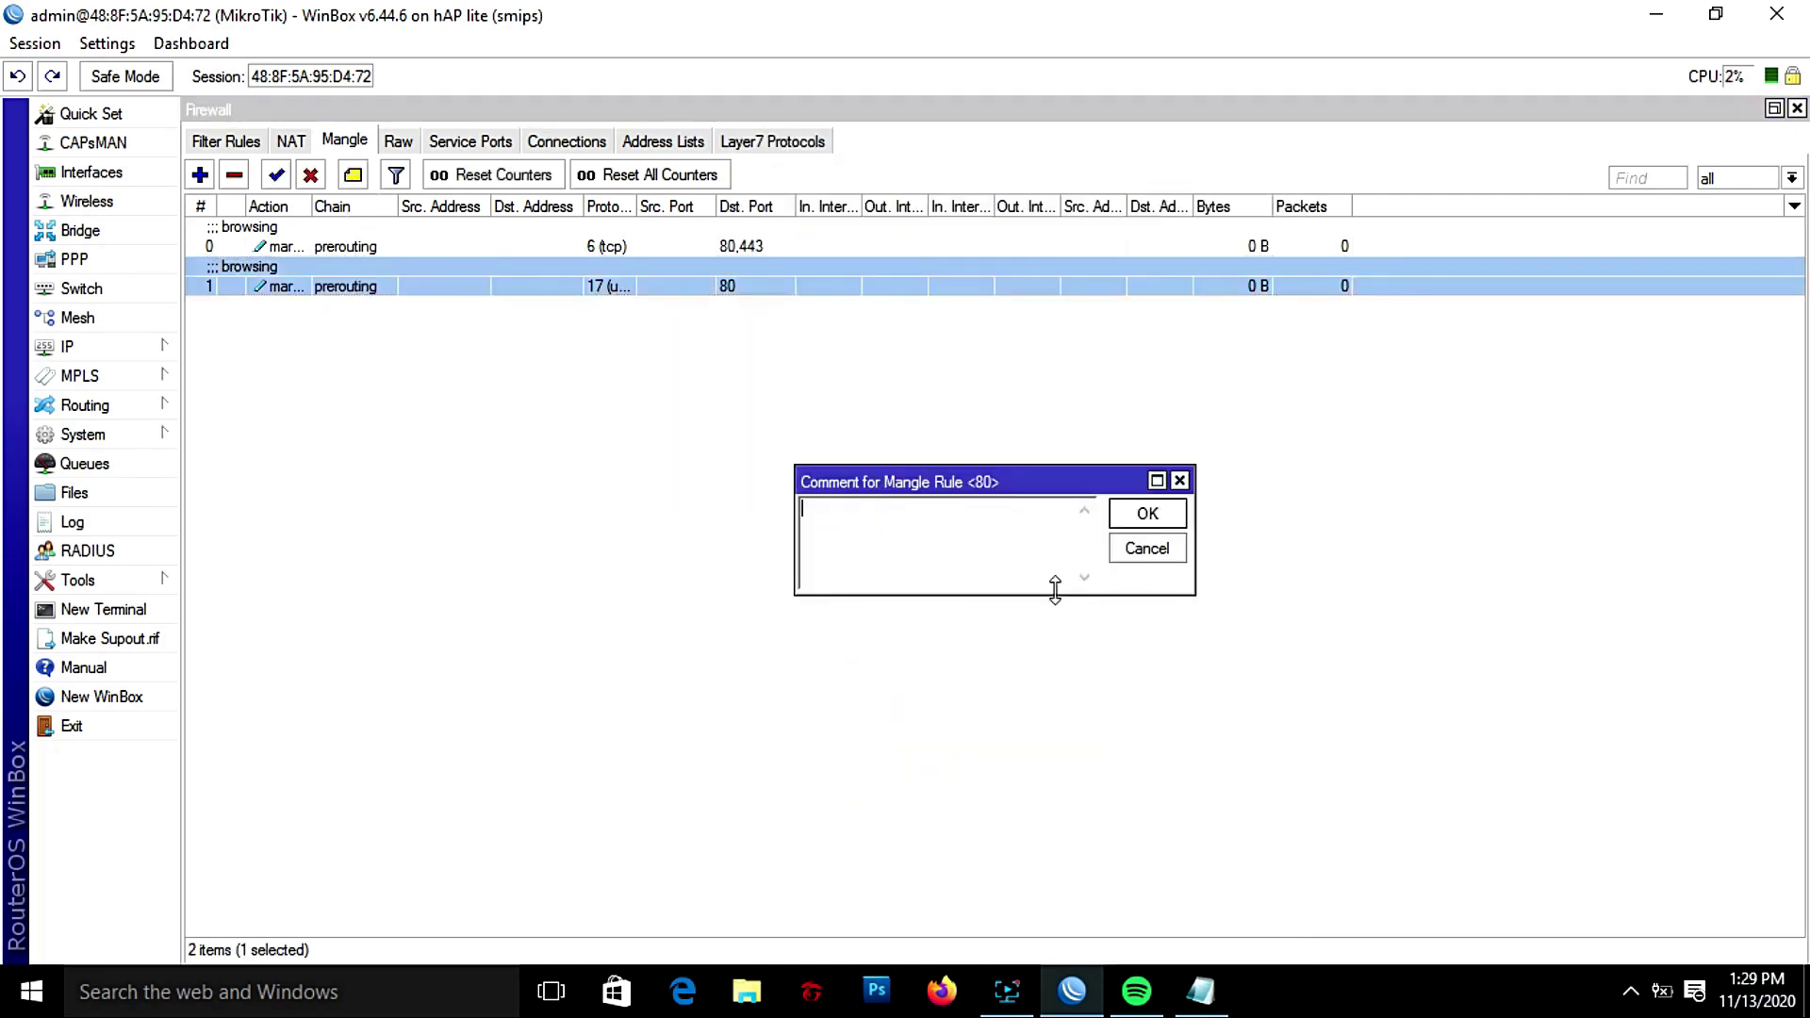
click(1148, 513)
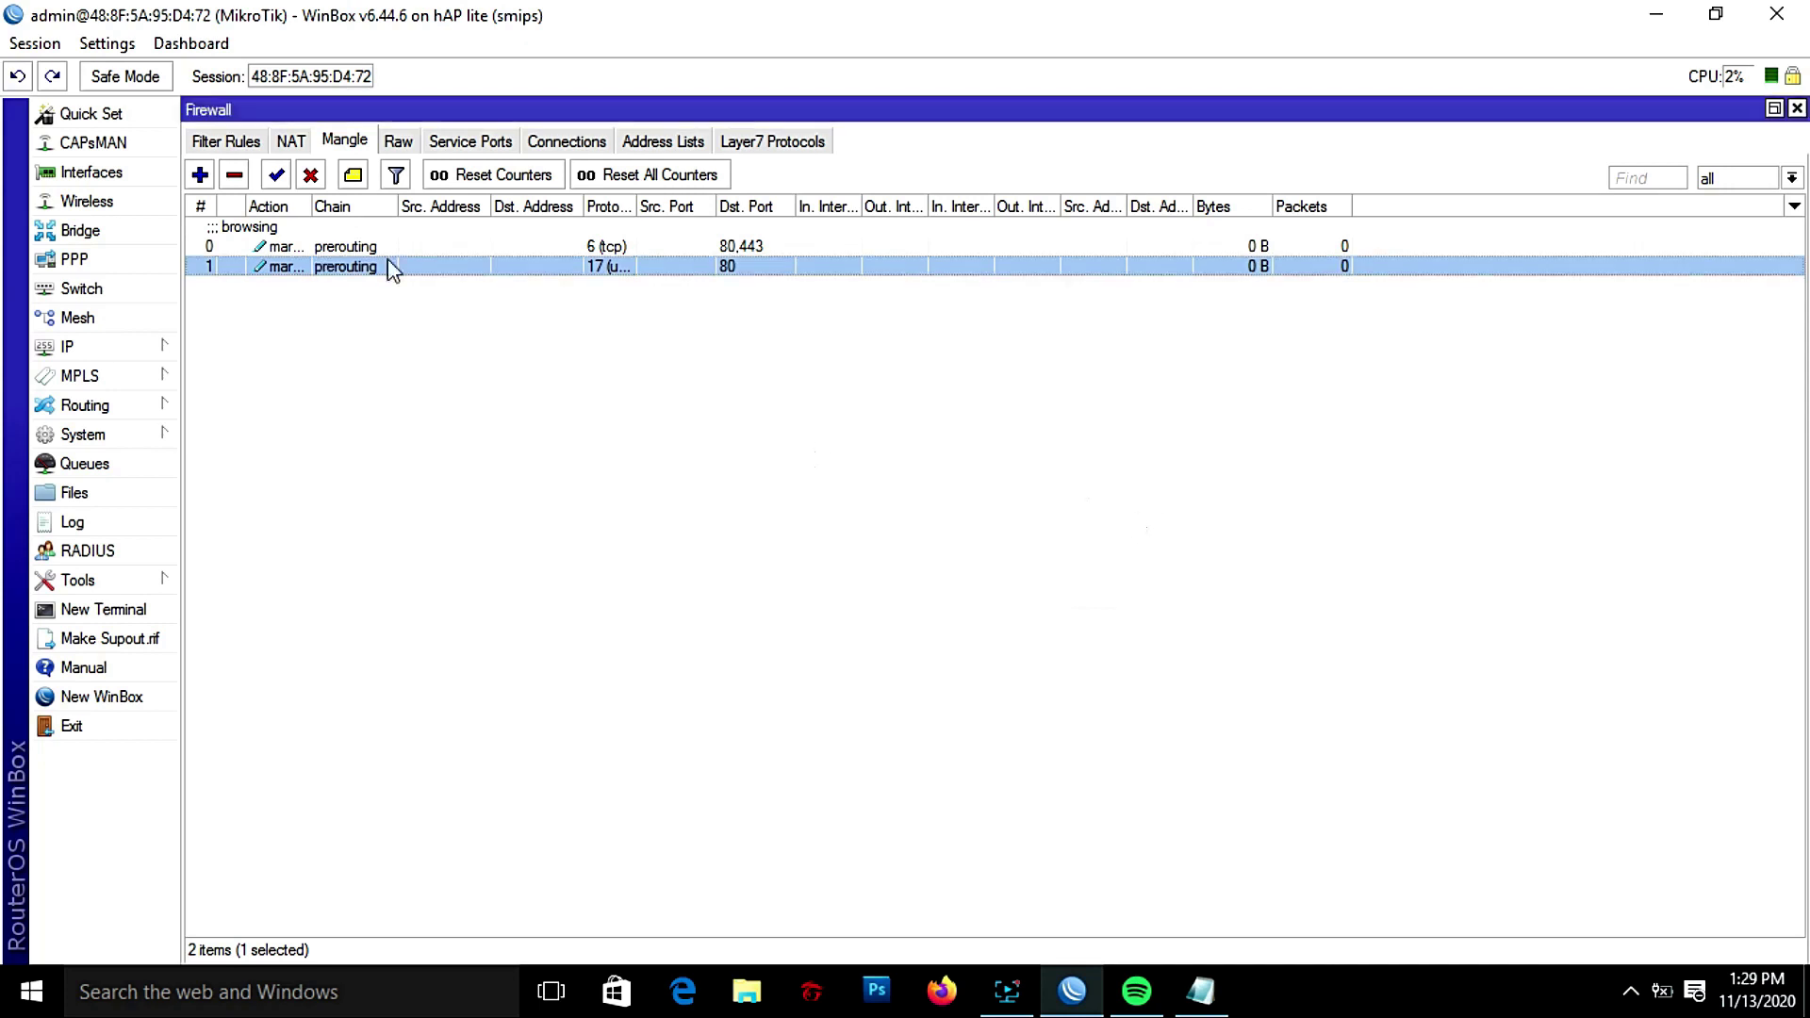
Step: Start a new prerouting mangle rule that matches the connection mark browsing-con
click(200, 175)
click(765, 150)
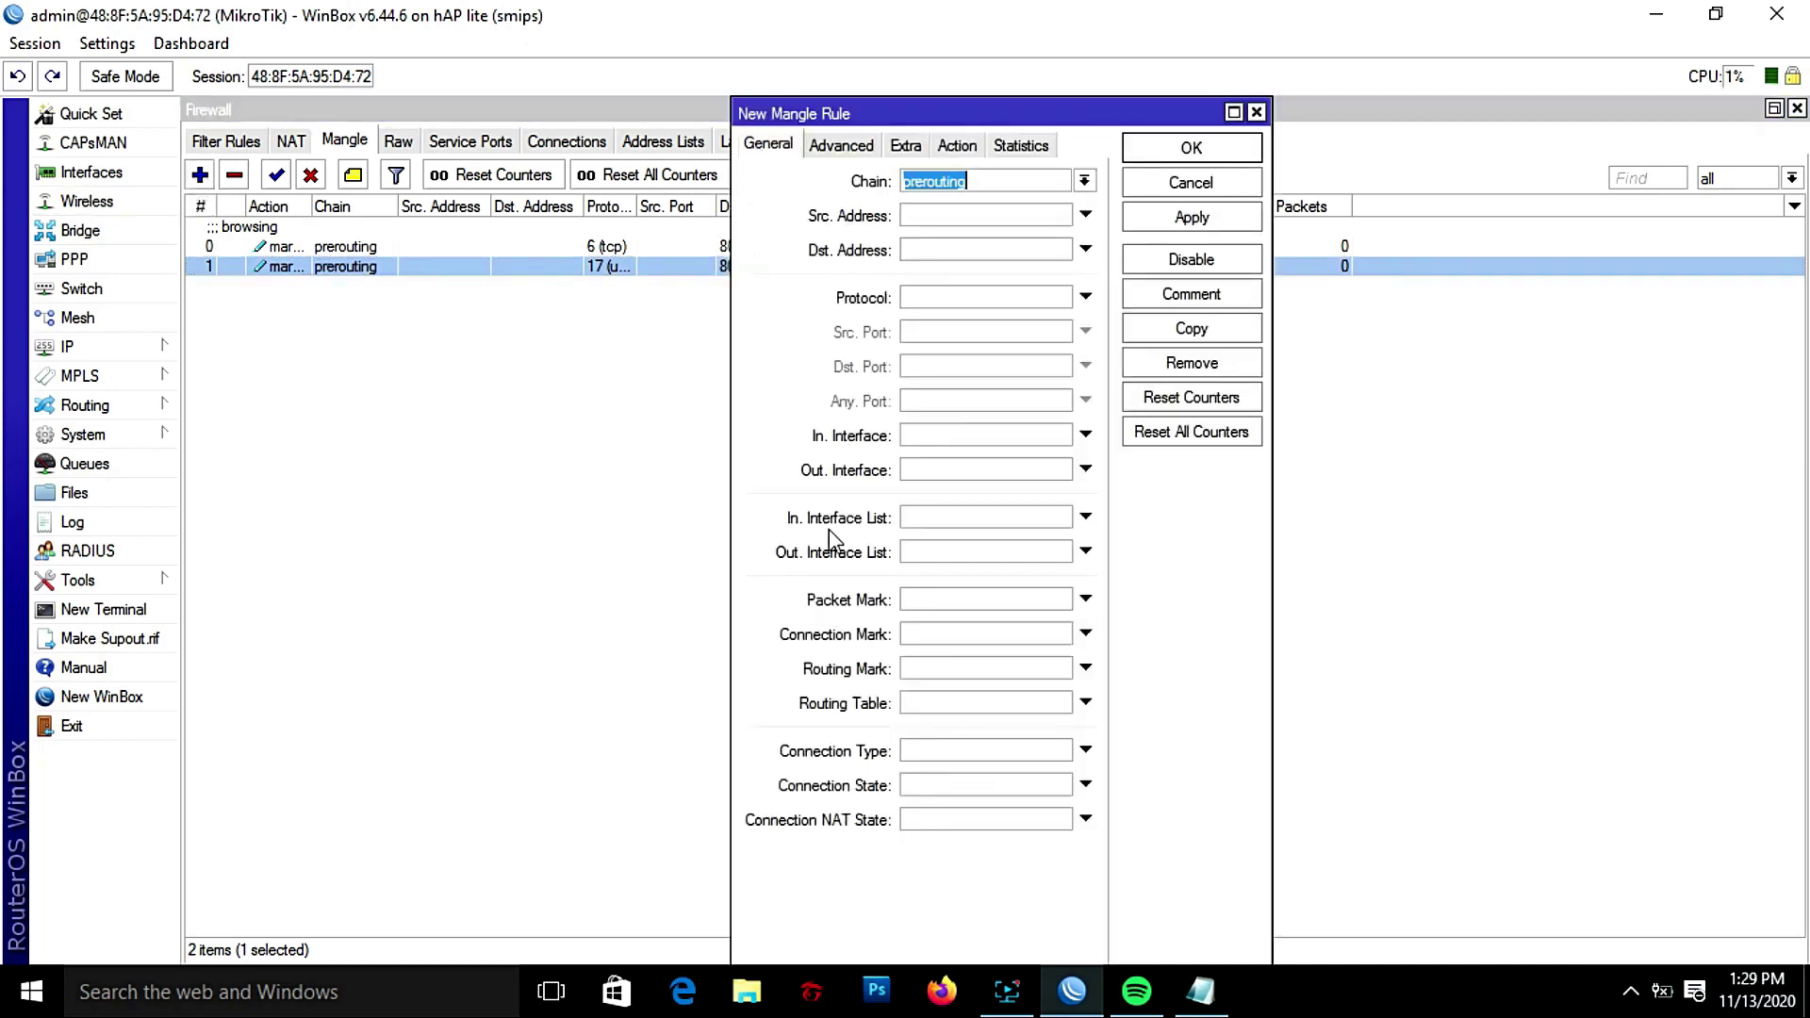
click(1031, 634)
click(1060, 633)
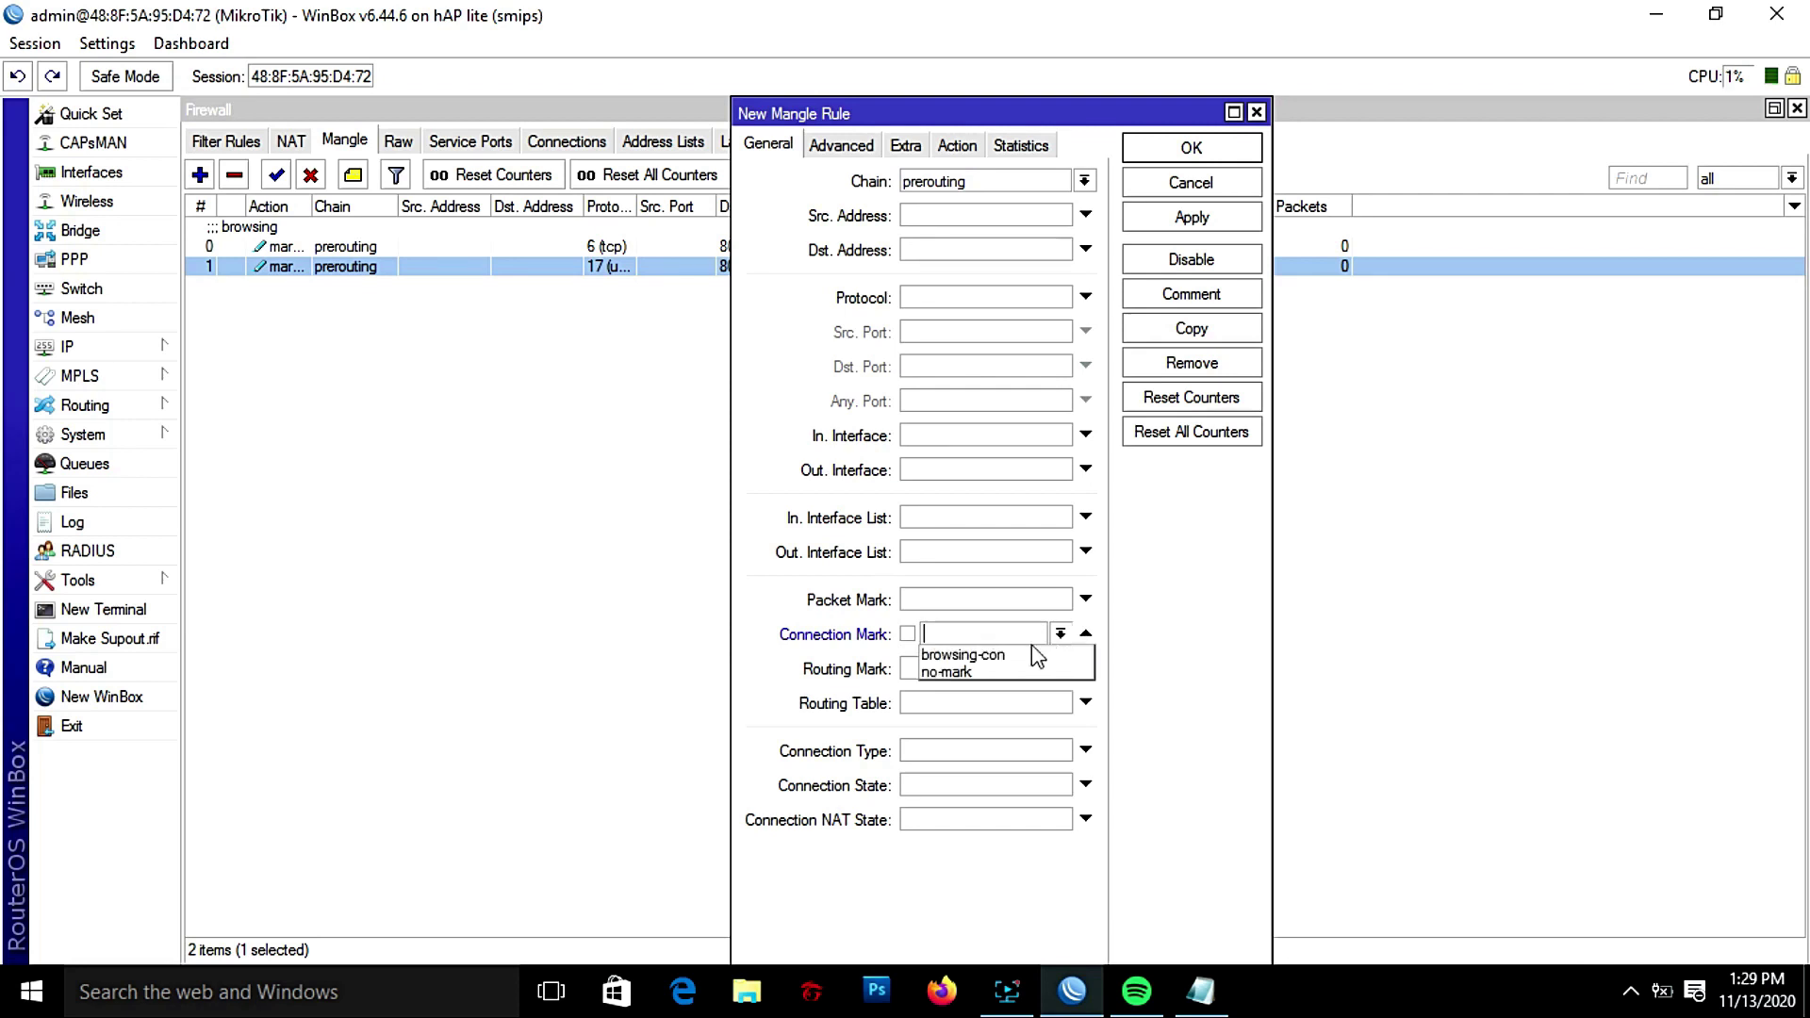
click(942, 650)
Step: Set the rule's action to mark packet with new packet mark browsing-pkt, disable passthrough, and save it
click(957, 146)
click(965, 183)
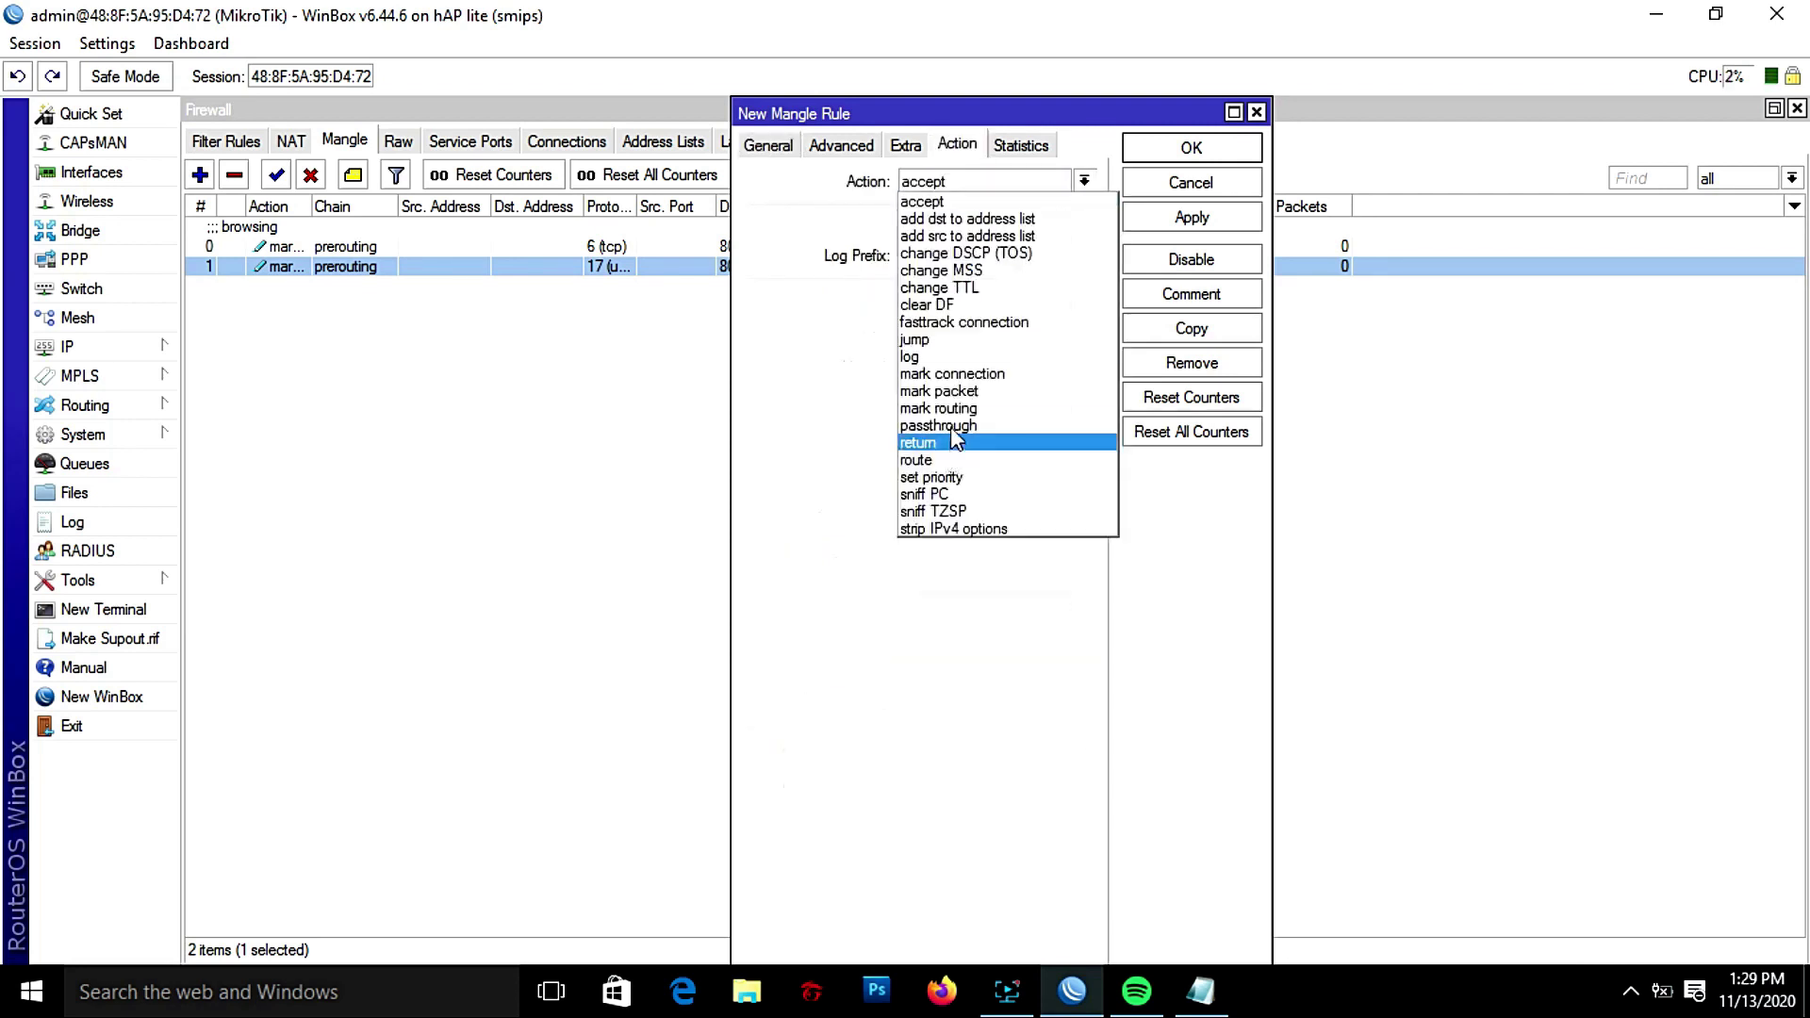
click(966, 394)
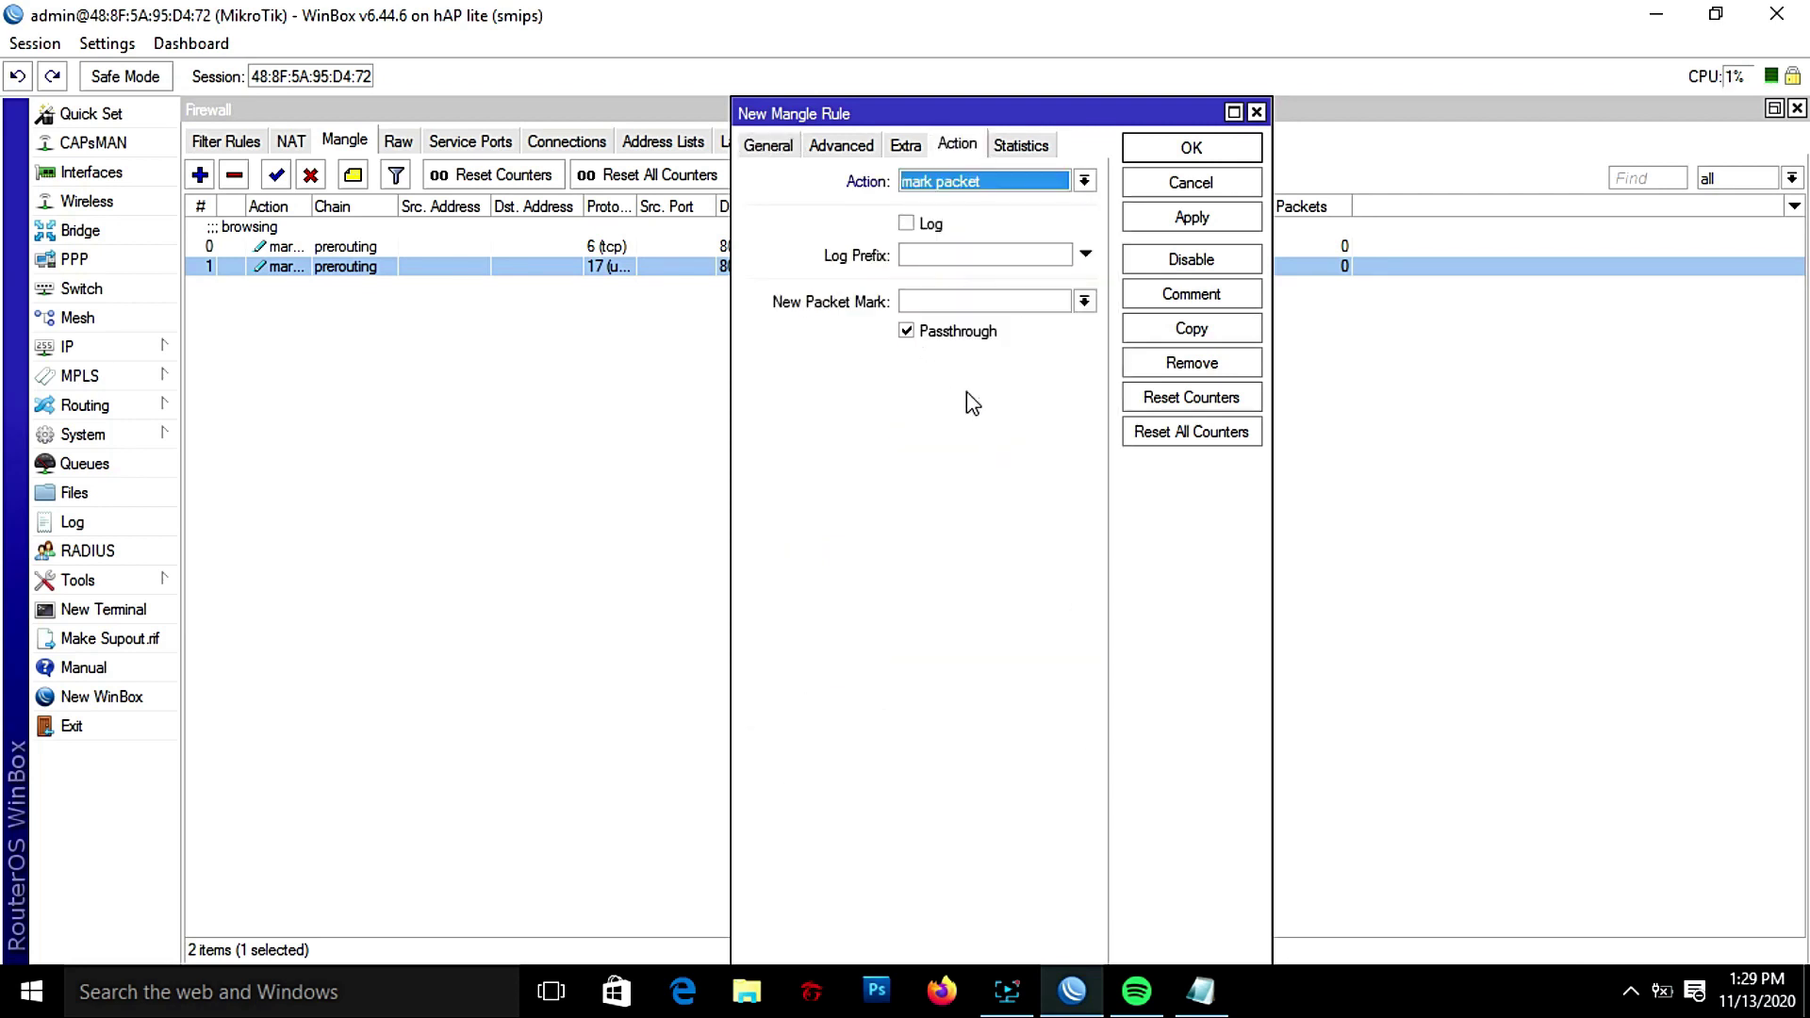
click(945, 332)
click(943, 303)
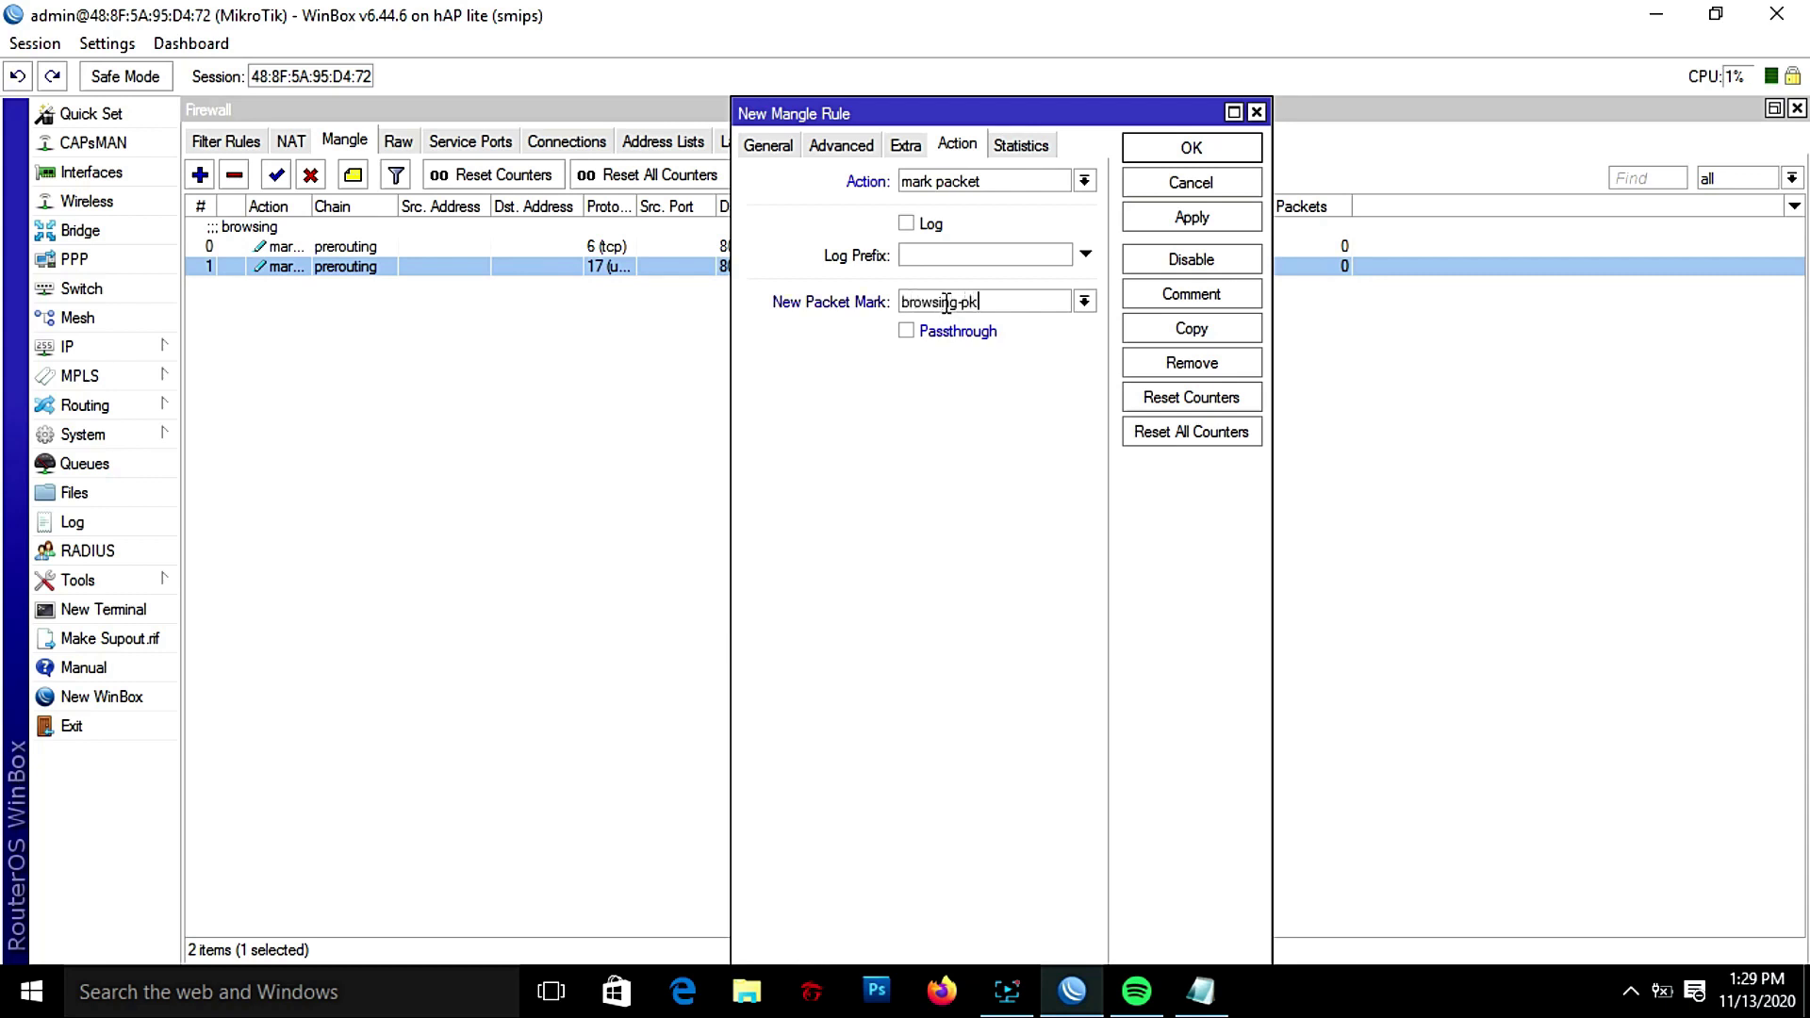
click(1190, 218)
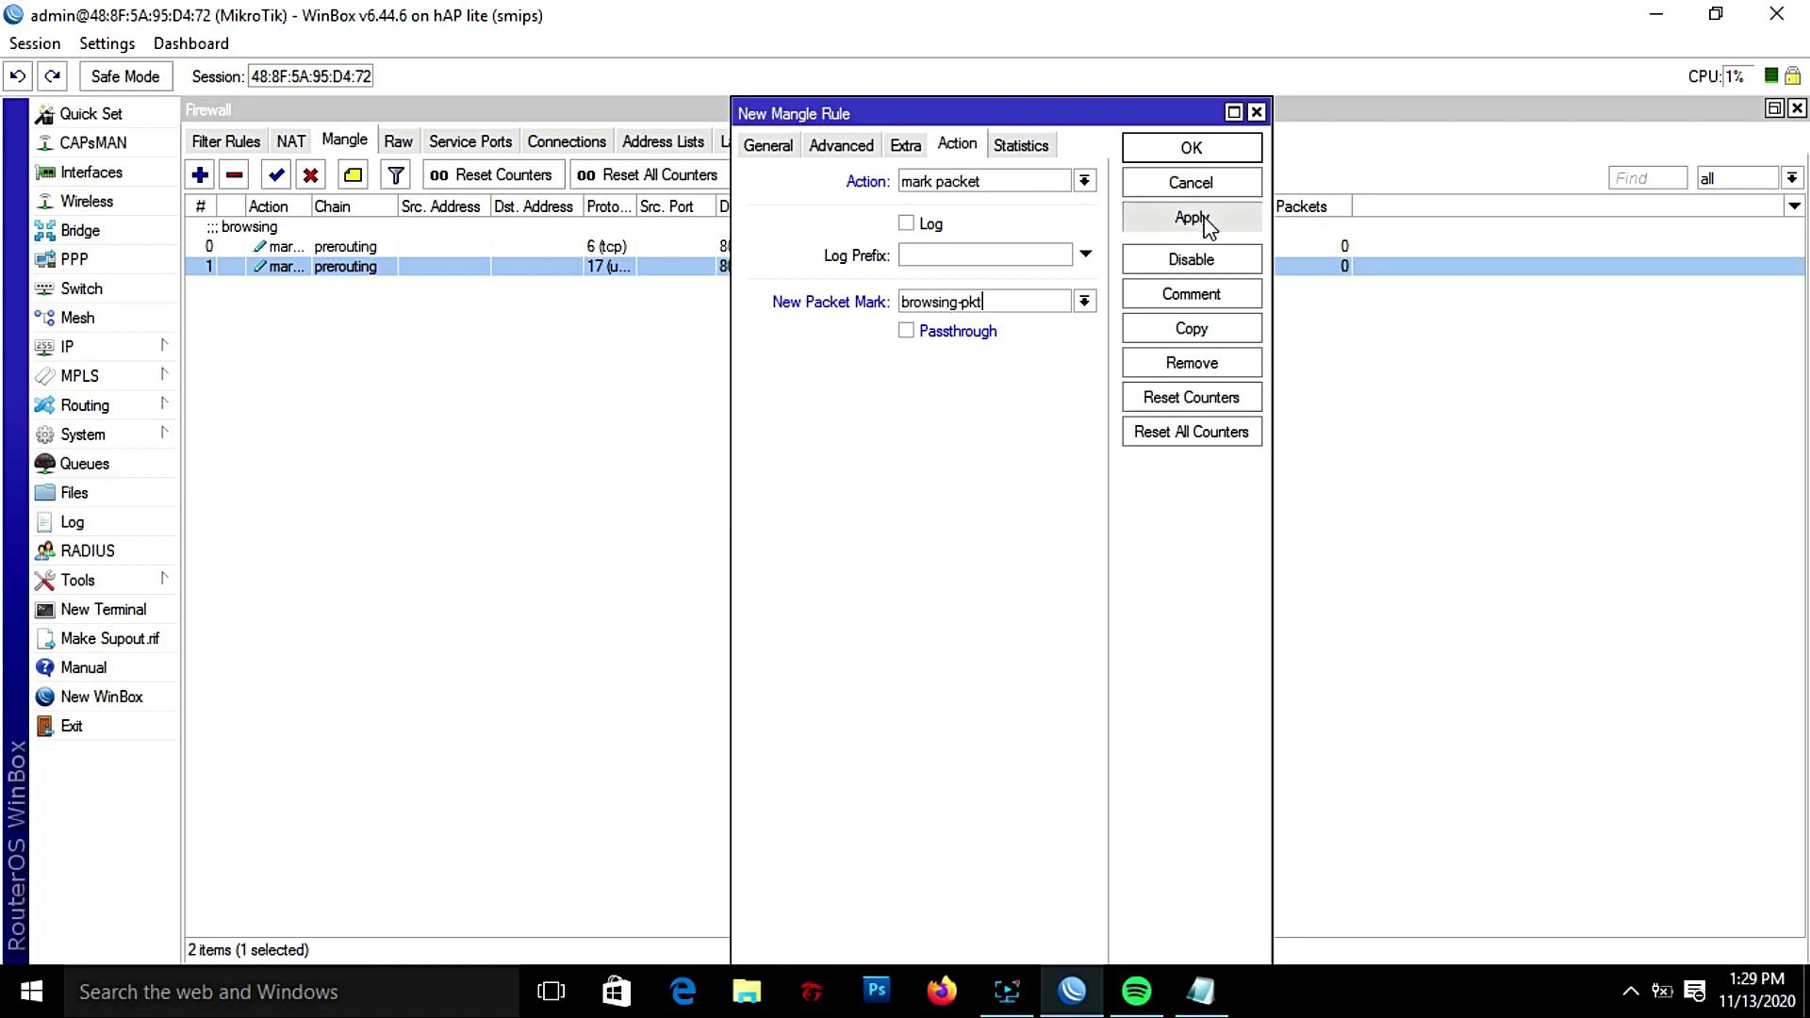
click(1192, 149)
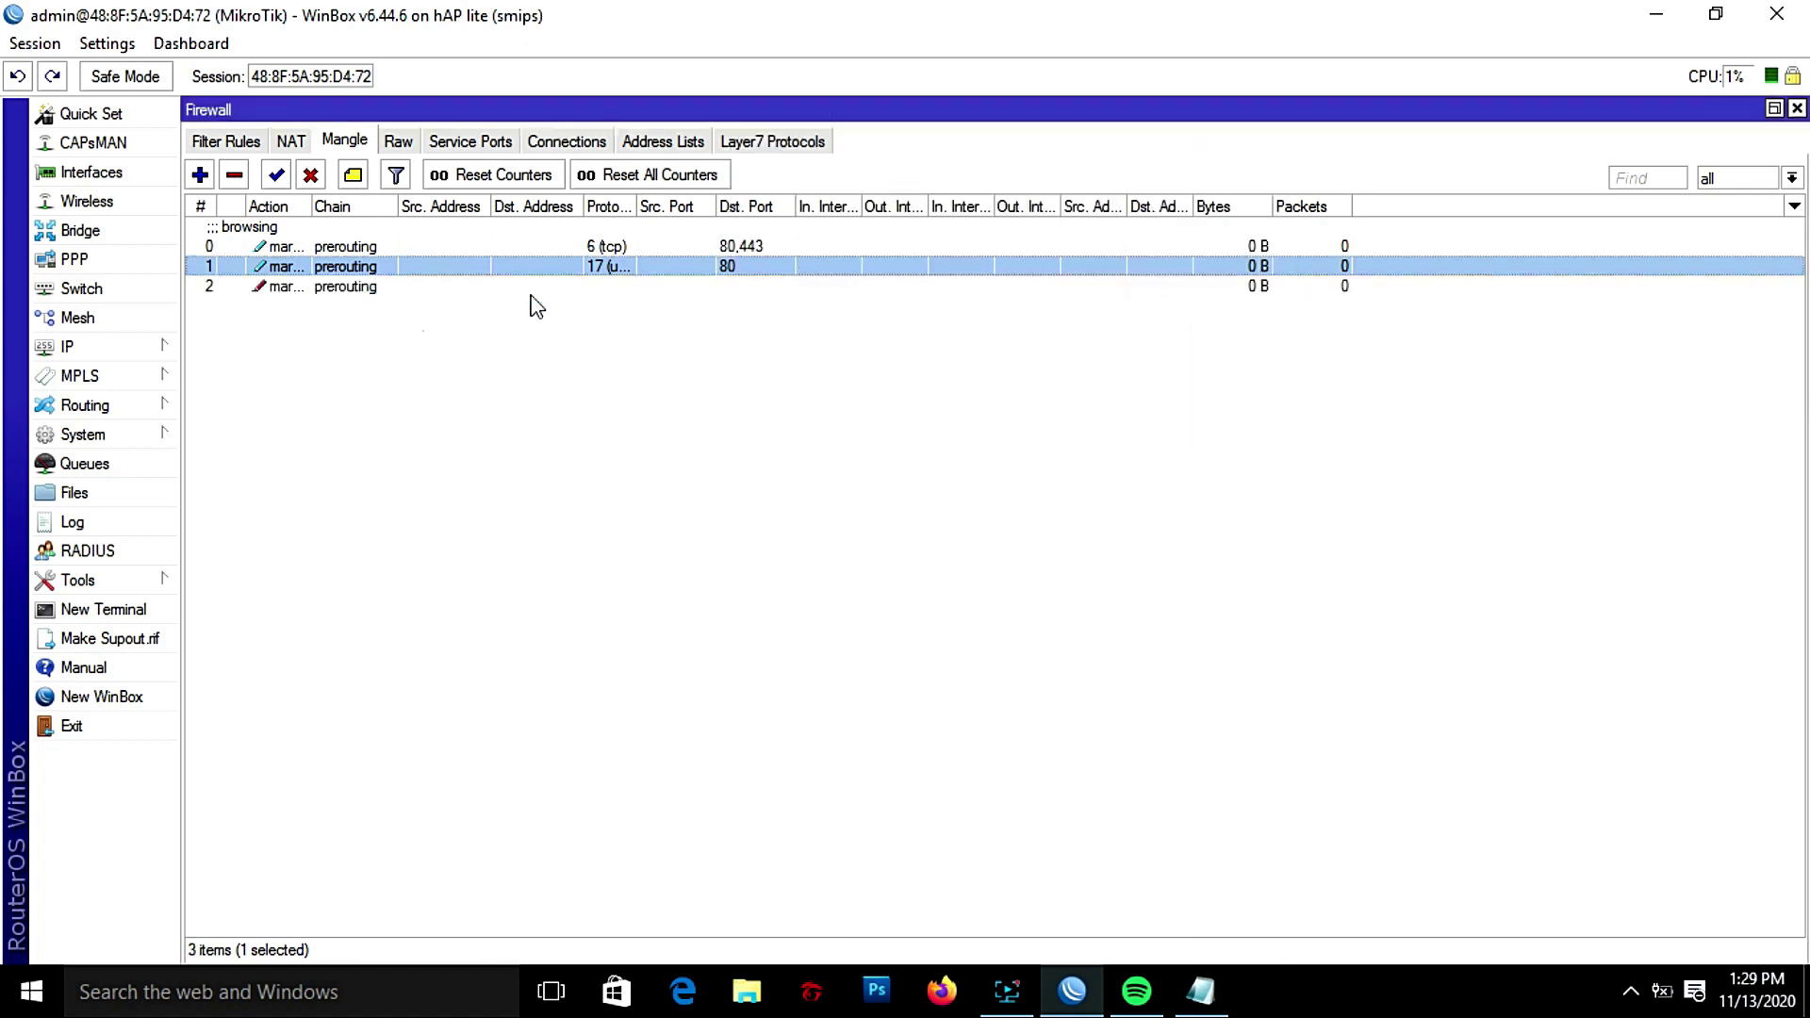
Step: Start a new prerouting mangle rule for protocol udp with destination port 443
click(200, 174)
click(766, 146)
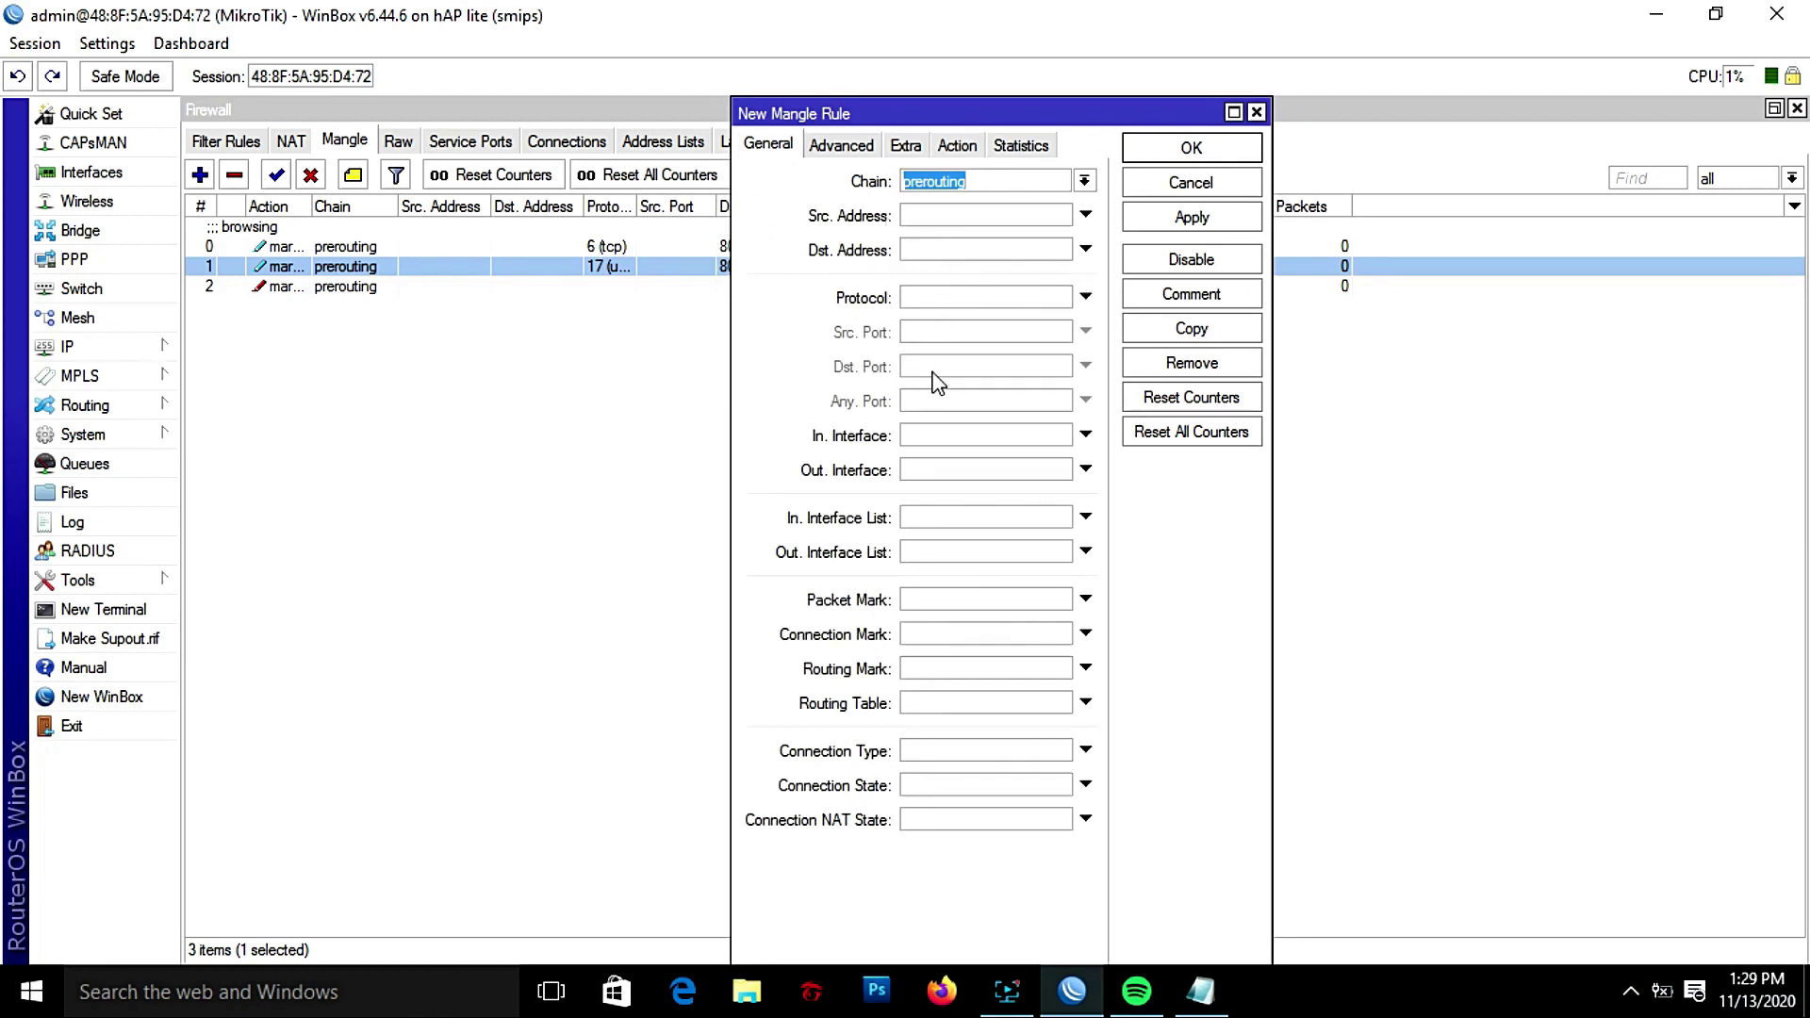
click(950, 298)
click(1060, 298)
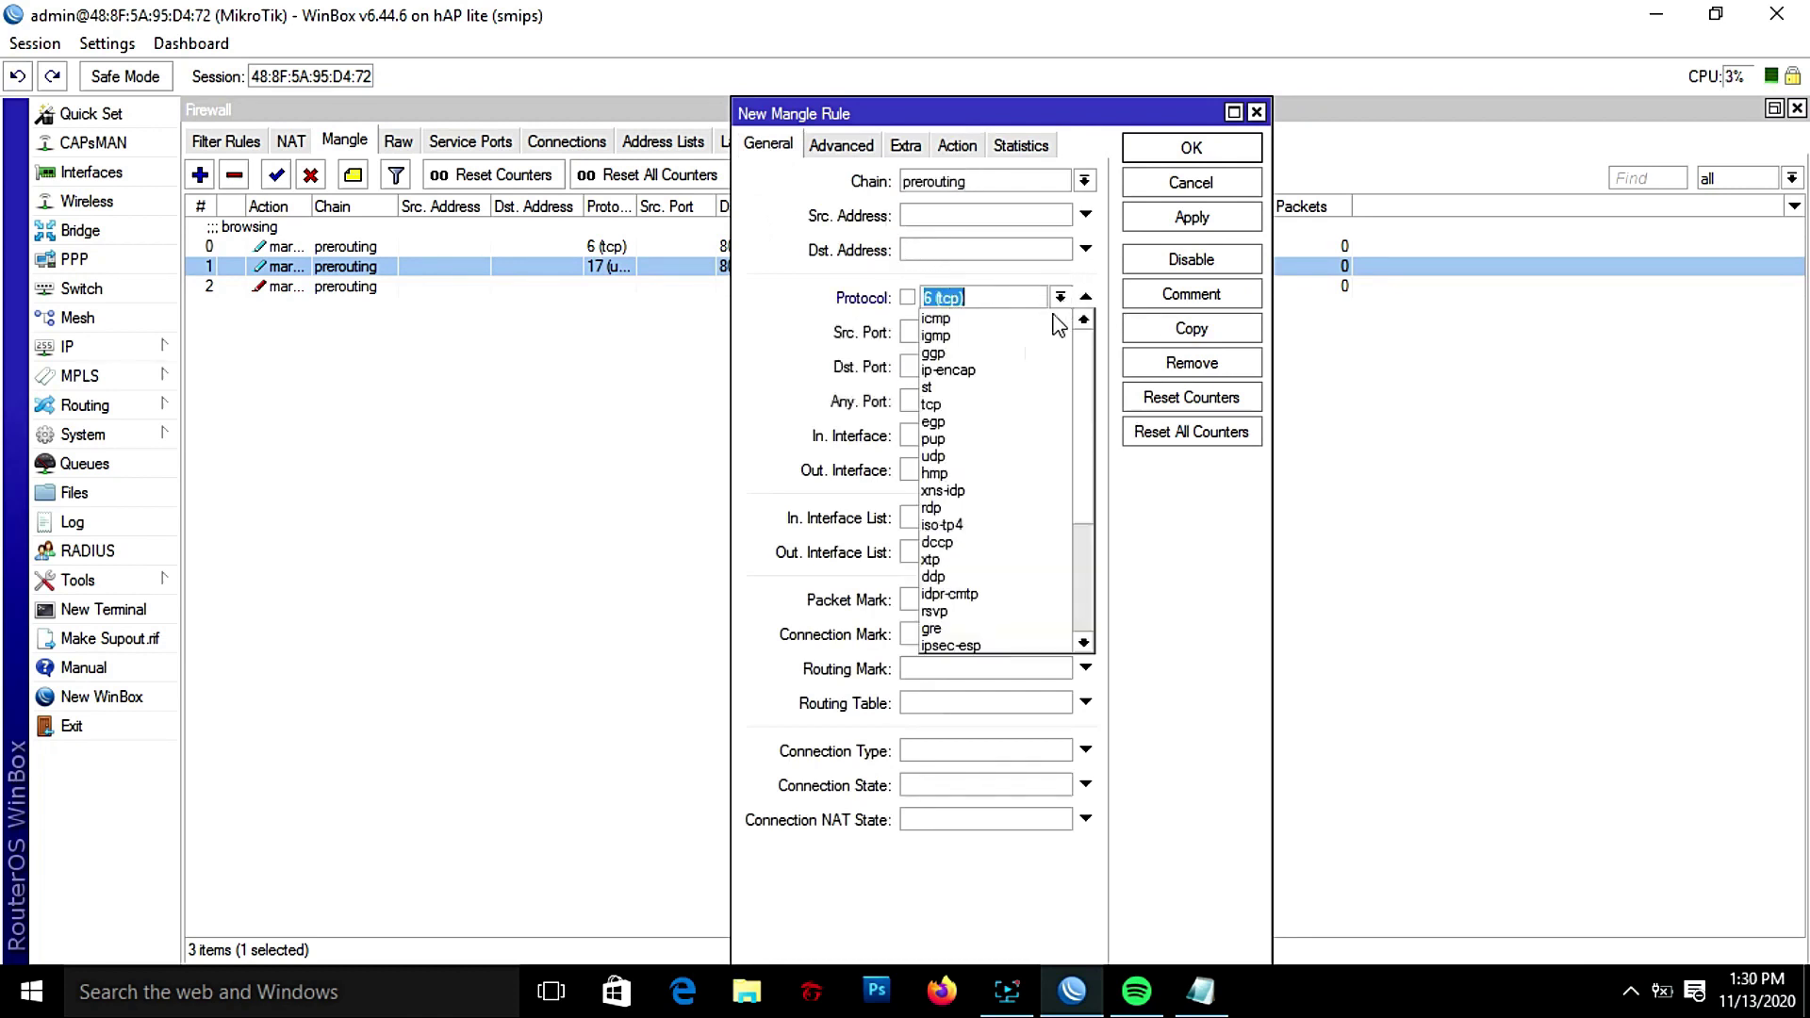
click(955, 457)
click(950, 367)
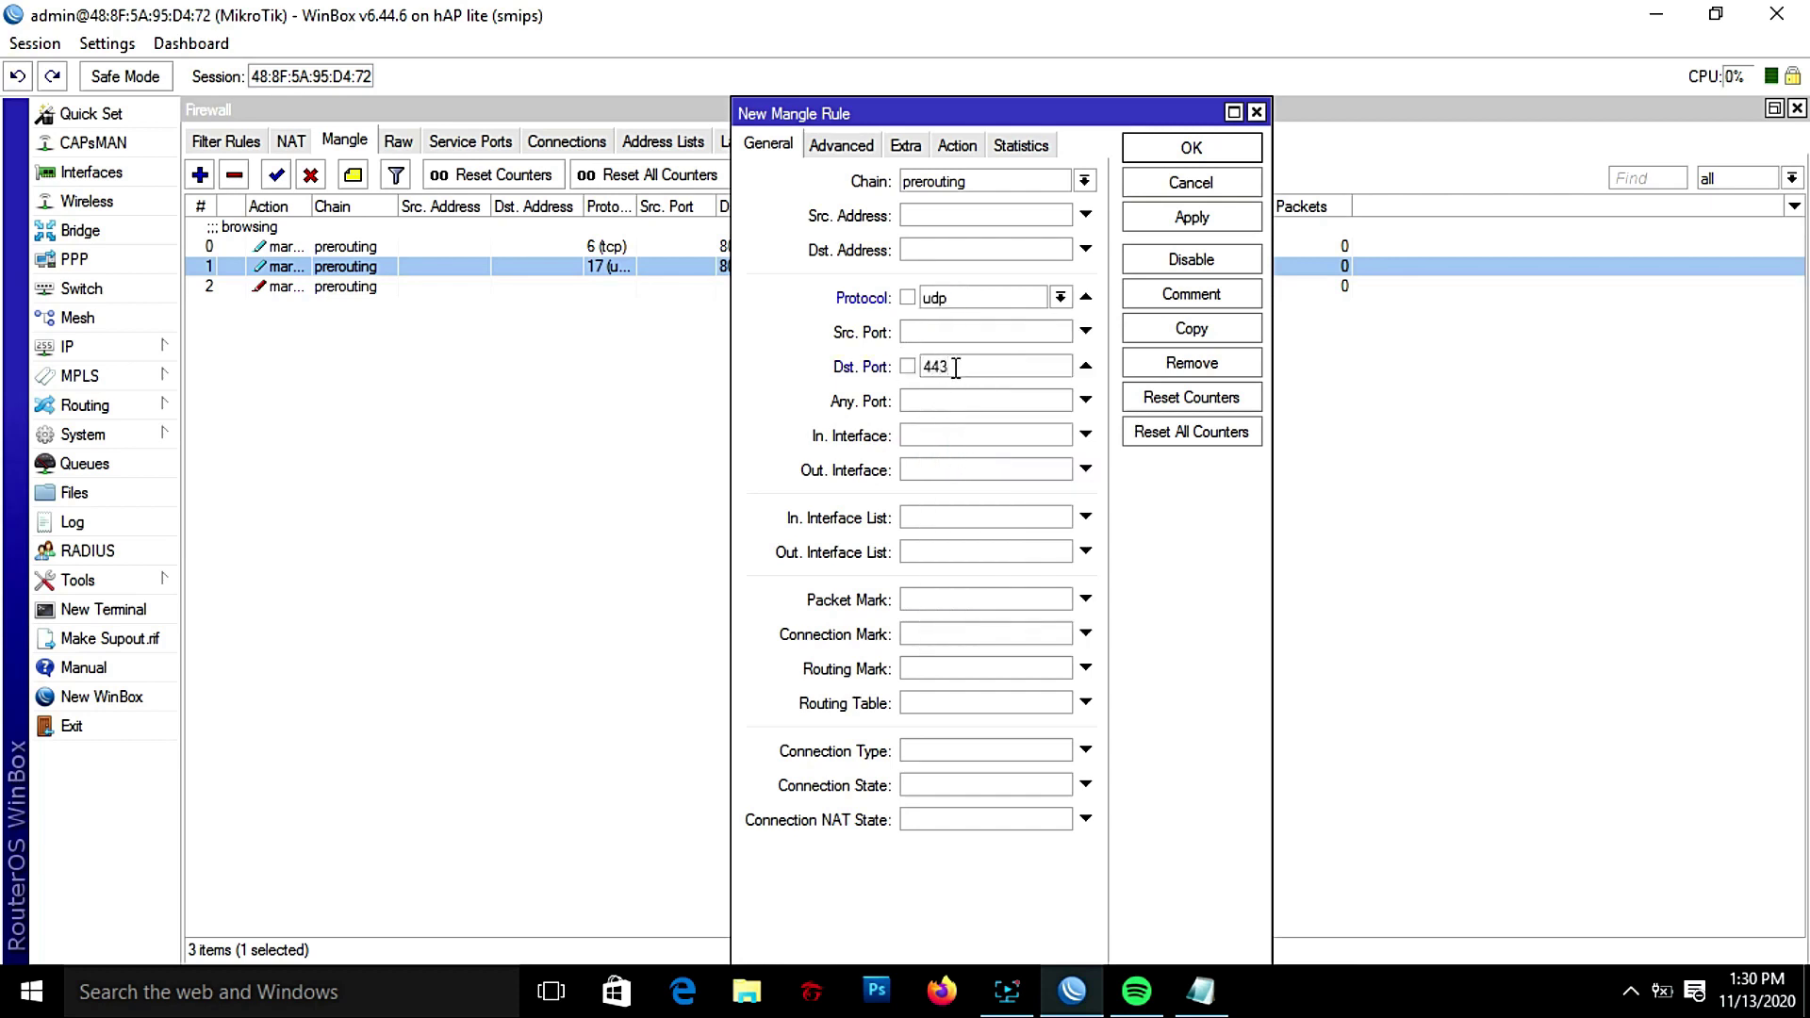
Step: Set the UDP 443 rule's action to mark connection with new connection mark streaming-con, and save it
click(957, 145)
click(990, 181)
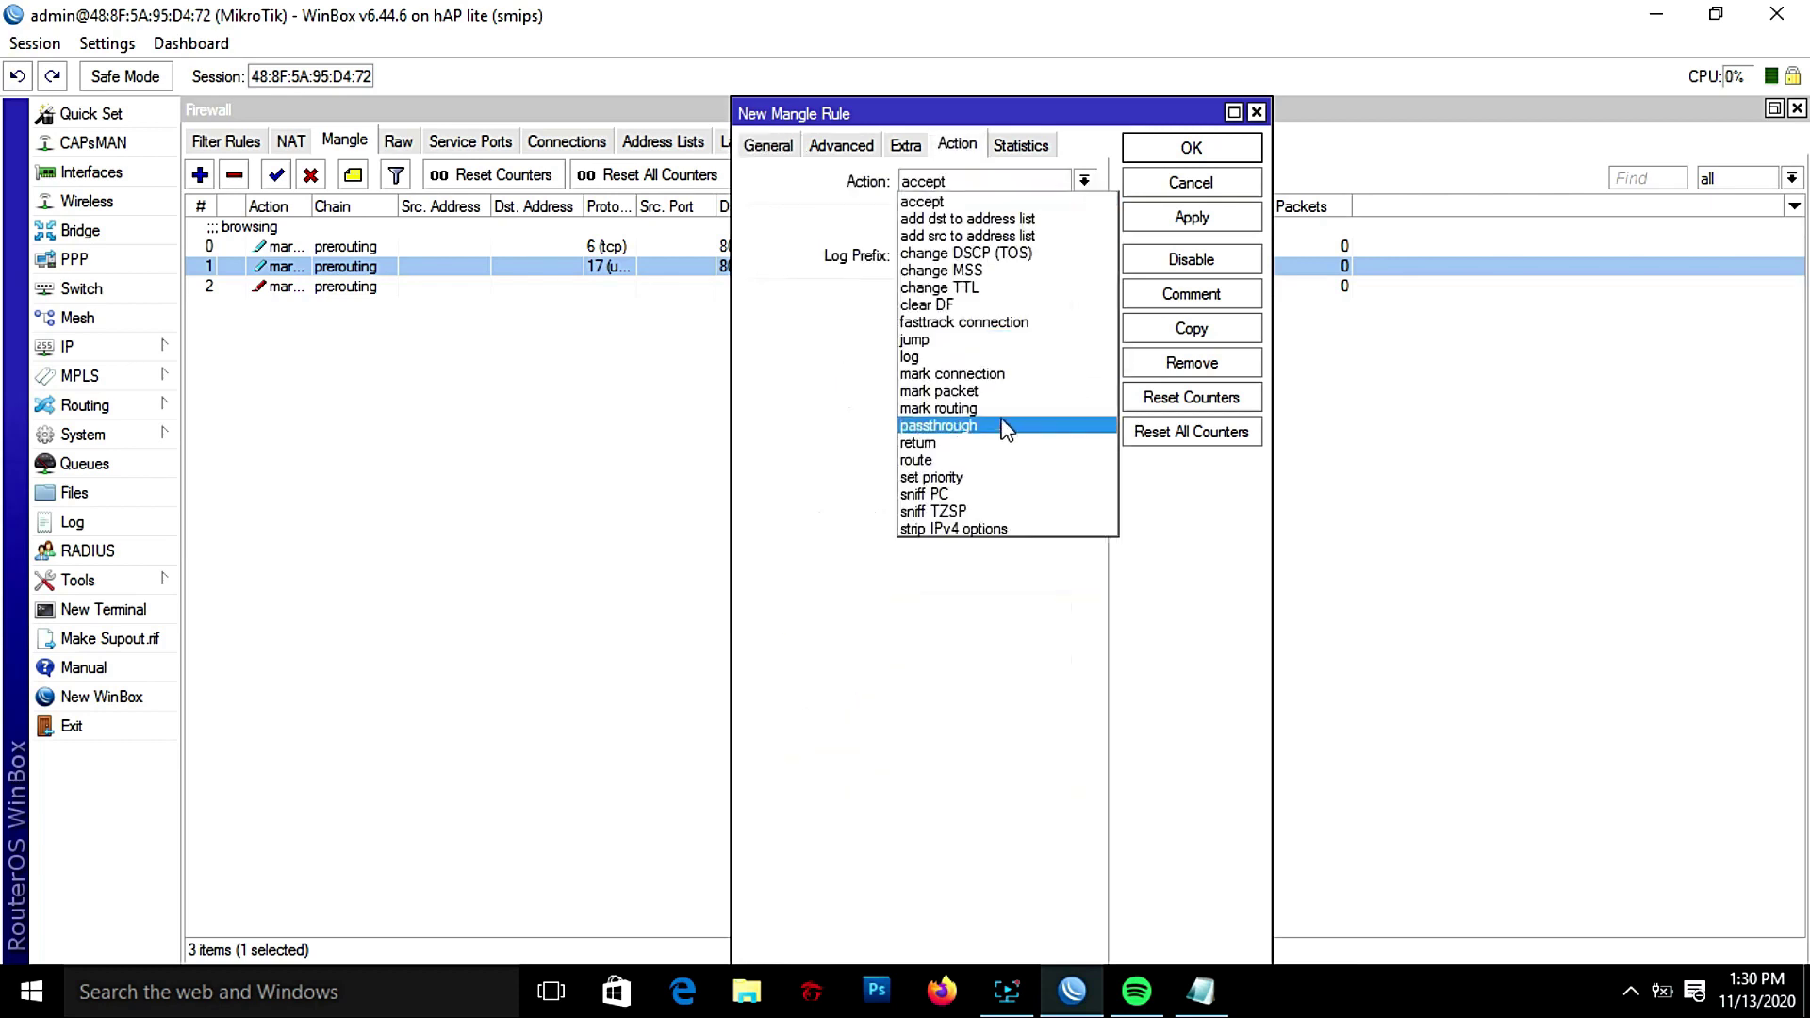
click(997, 376)
click(947, 301)
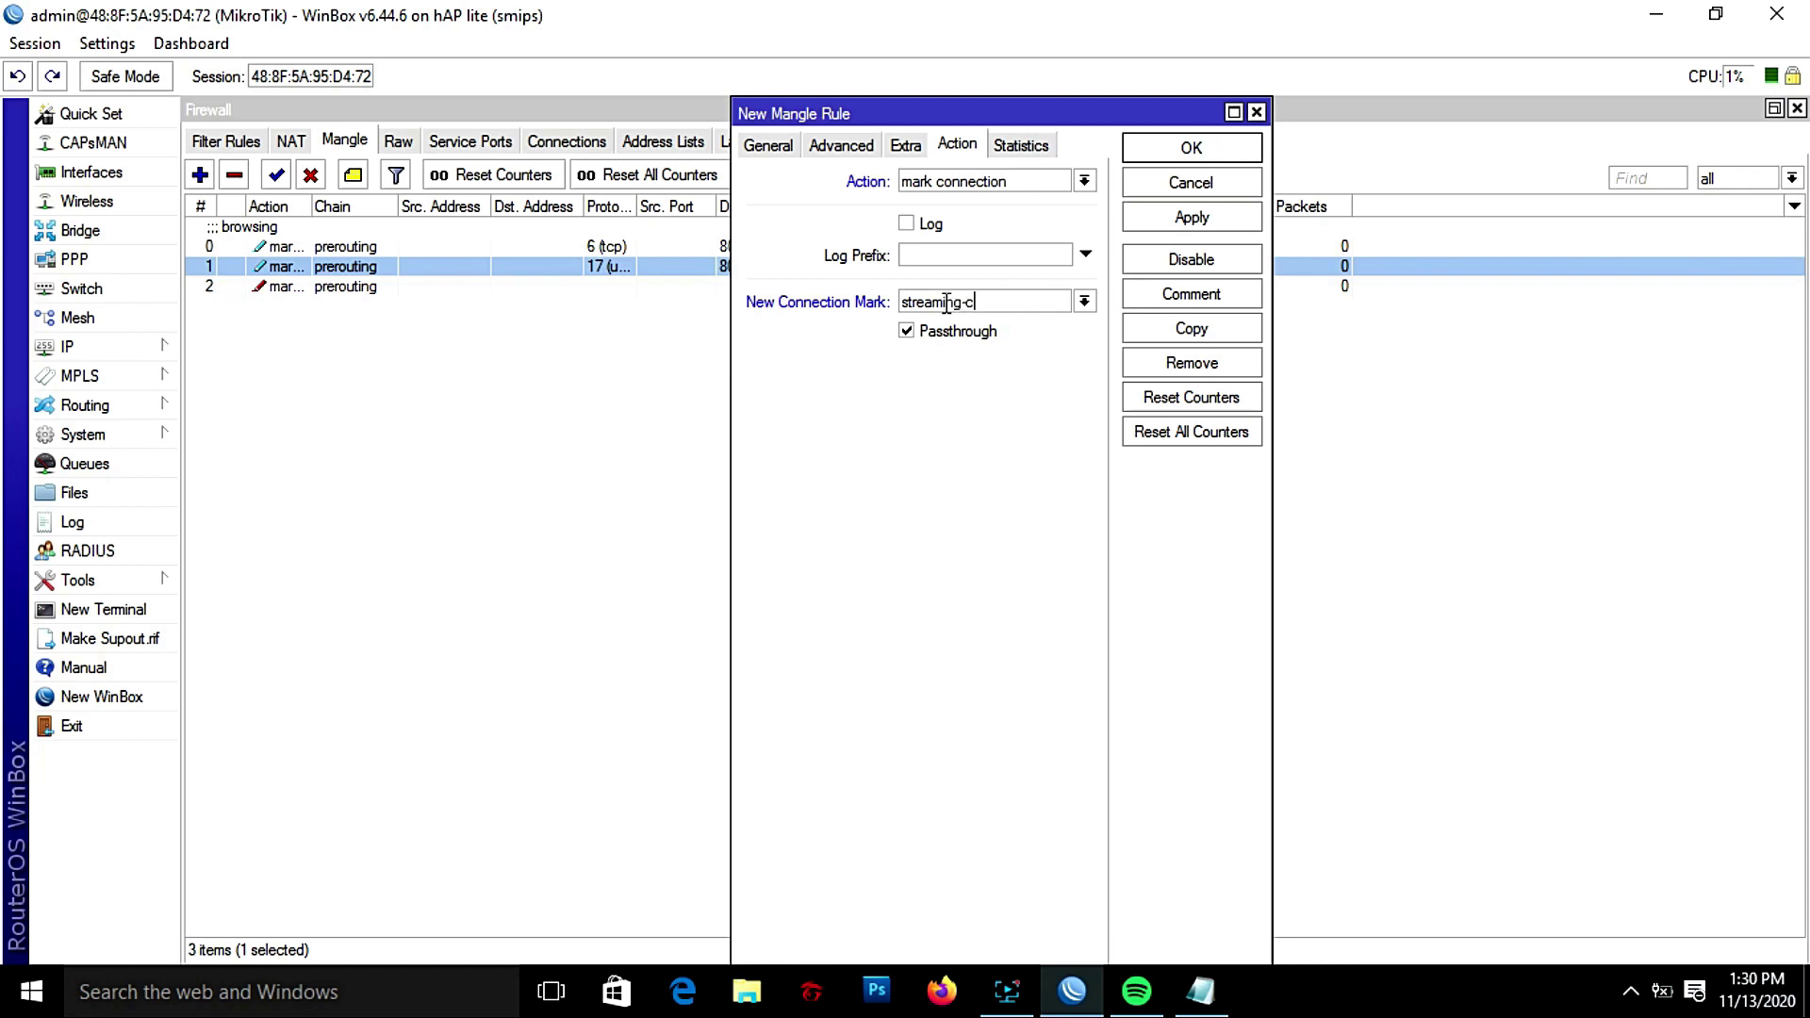
click(1190, 218)
click(1189, 181)
Step: Start another prerouting mangle rule that matches the connection mark streaming-con
click(200, 175)
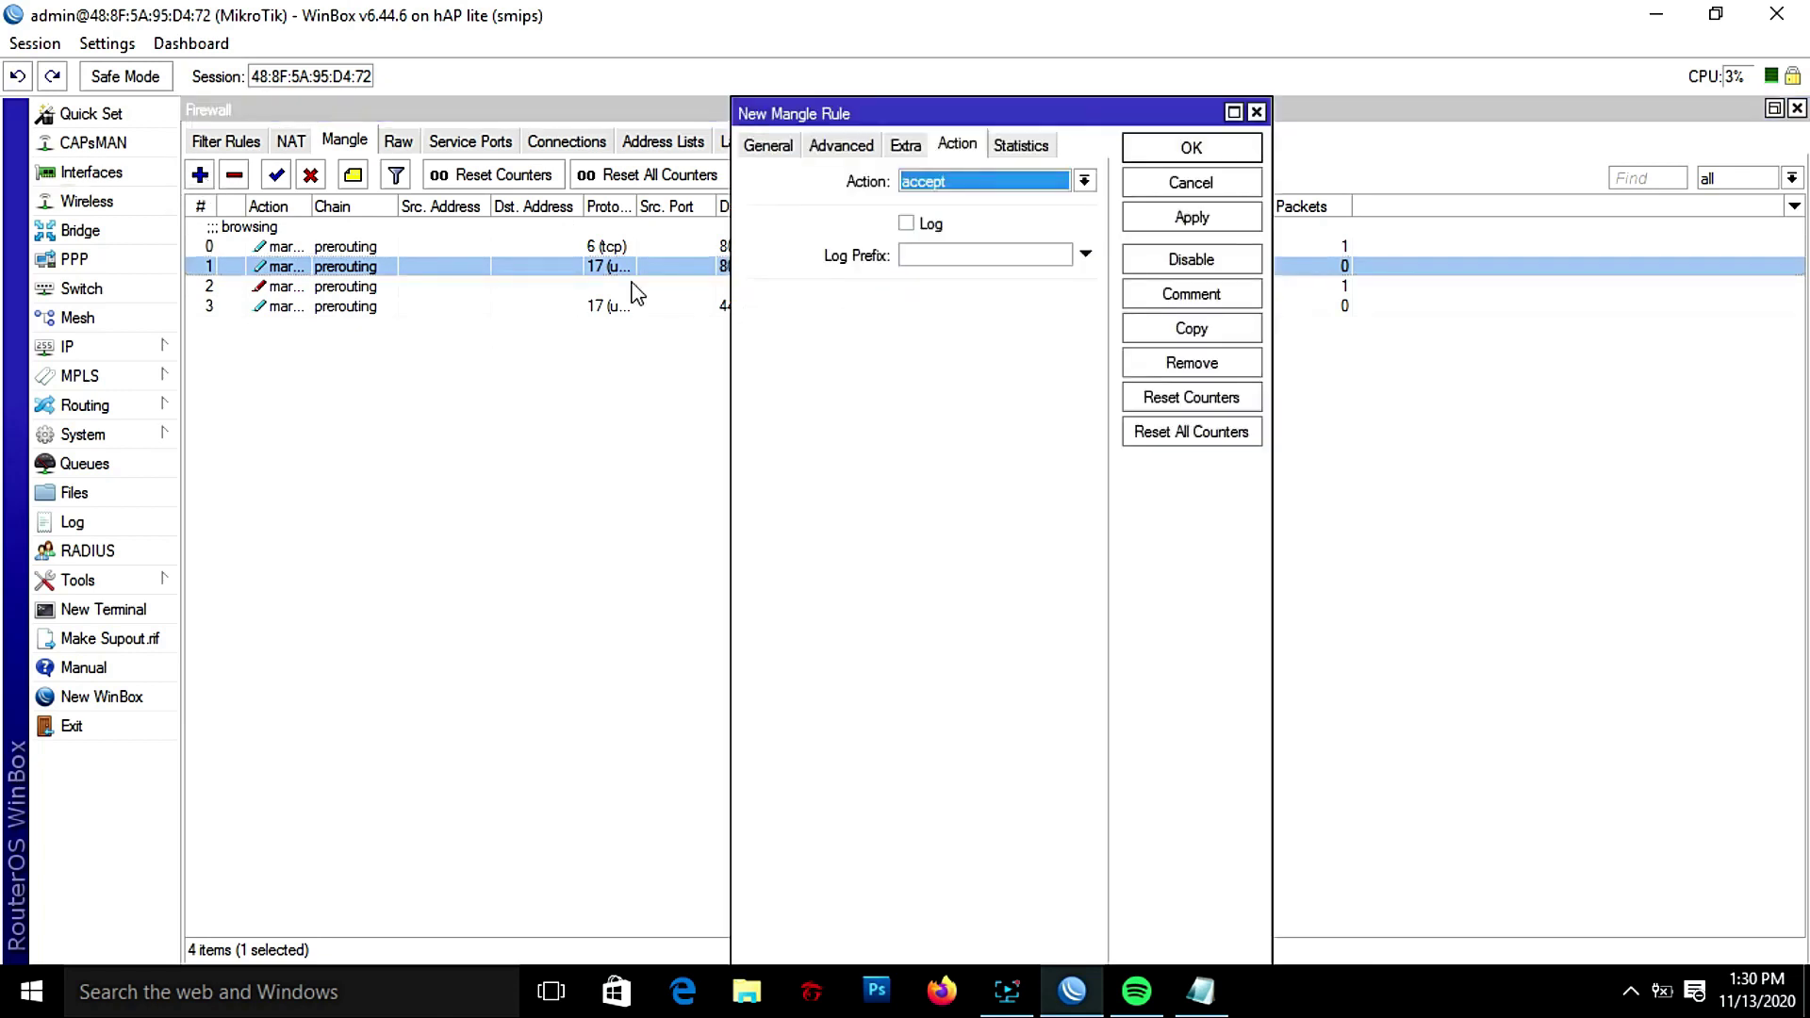
click(769, 146)
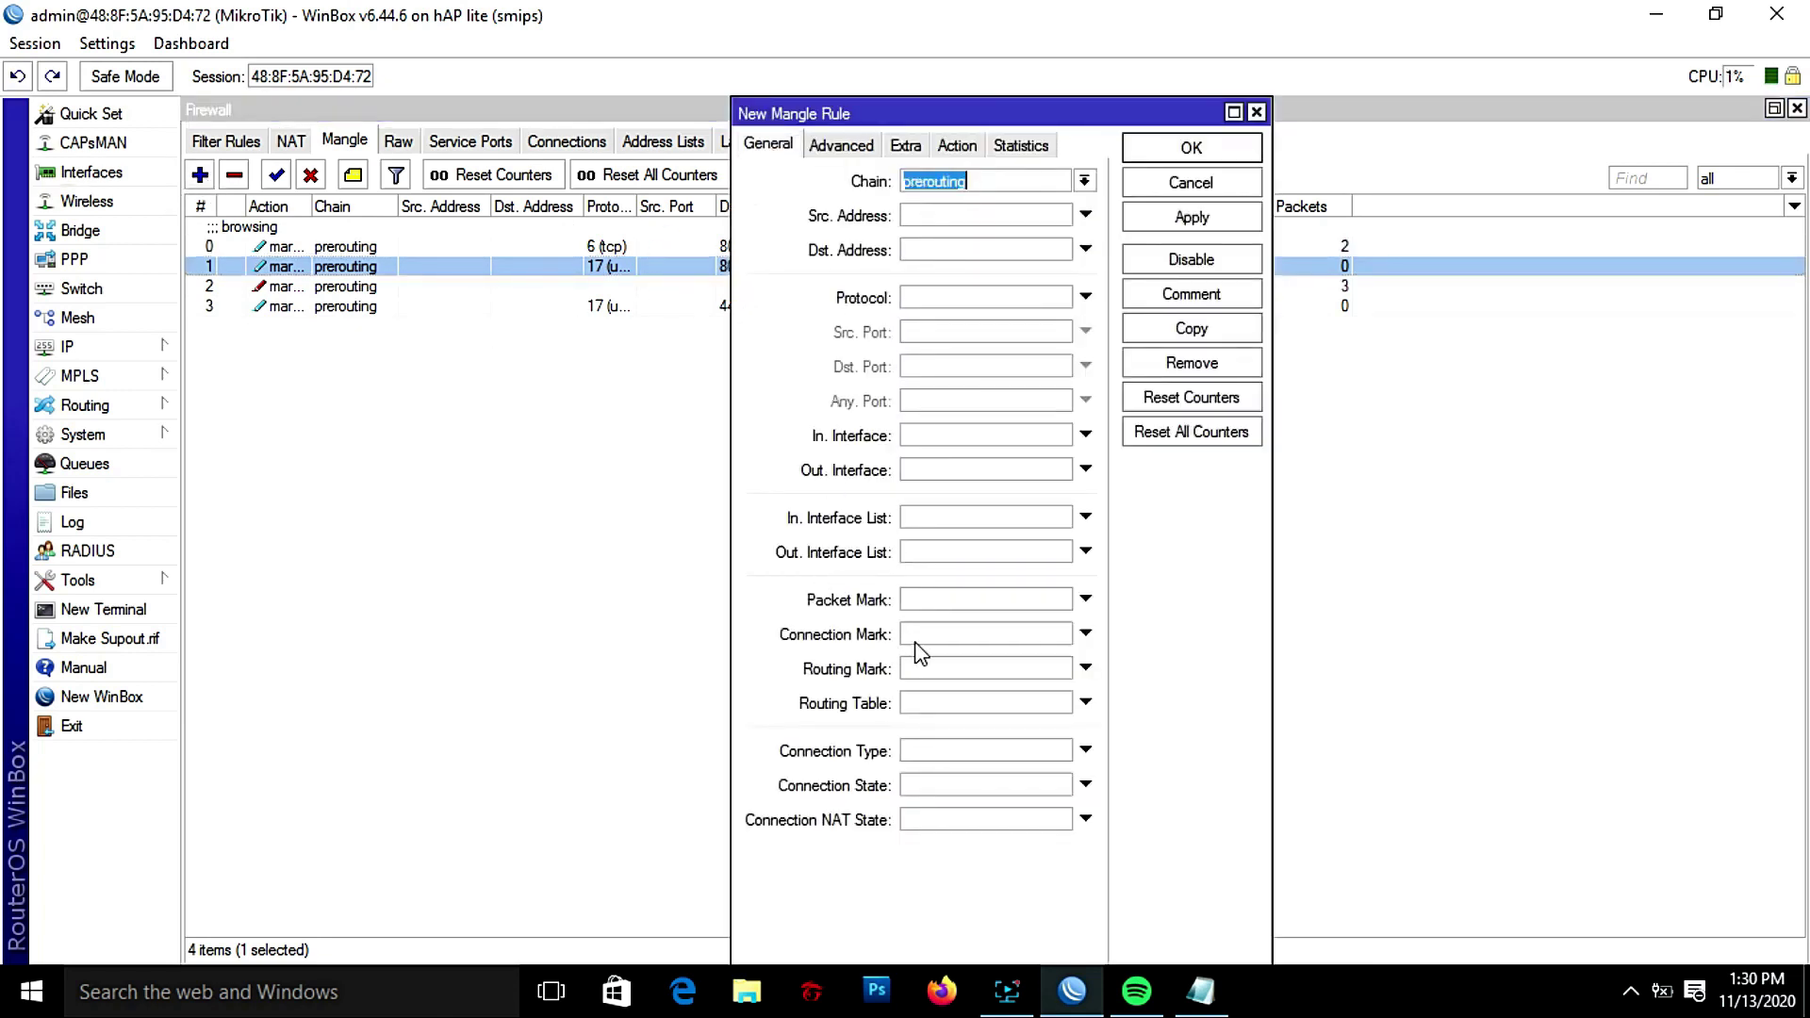
click(921, 638)
click(1060, 633)
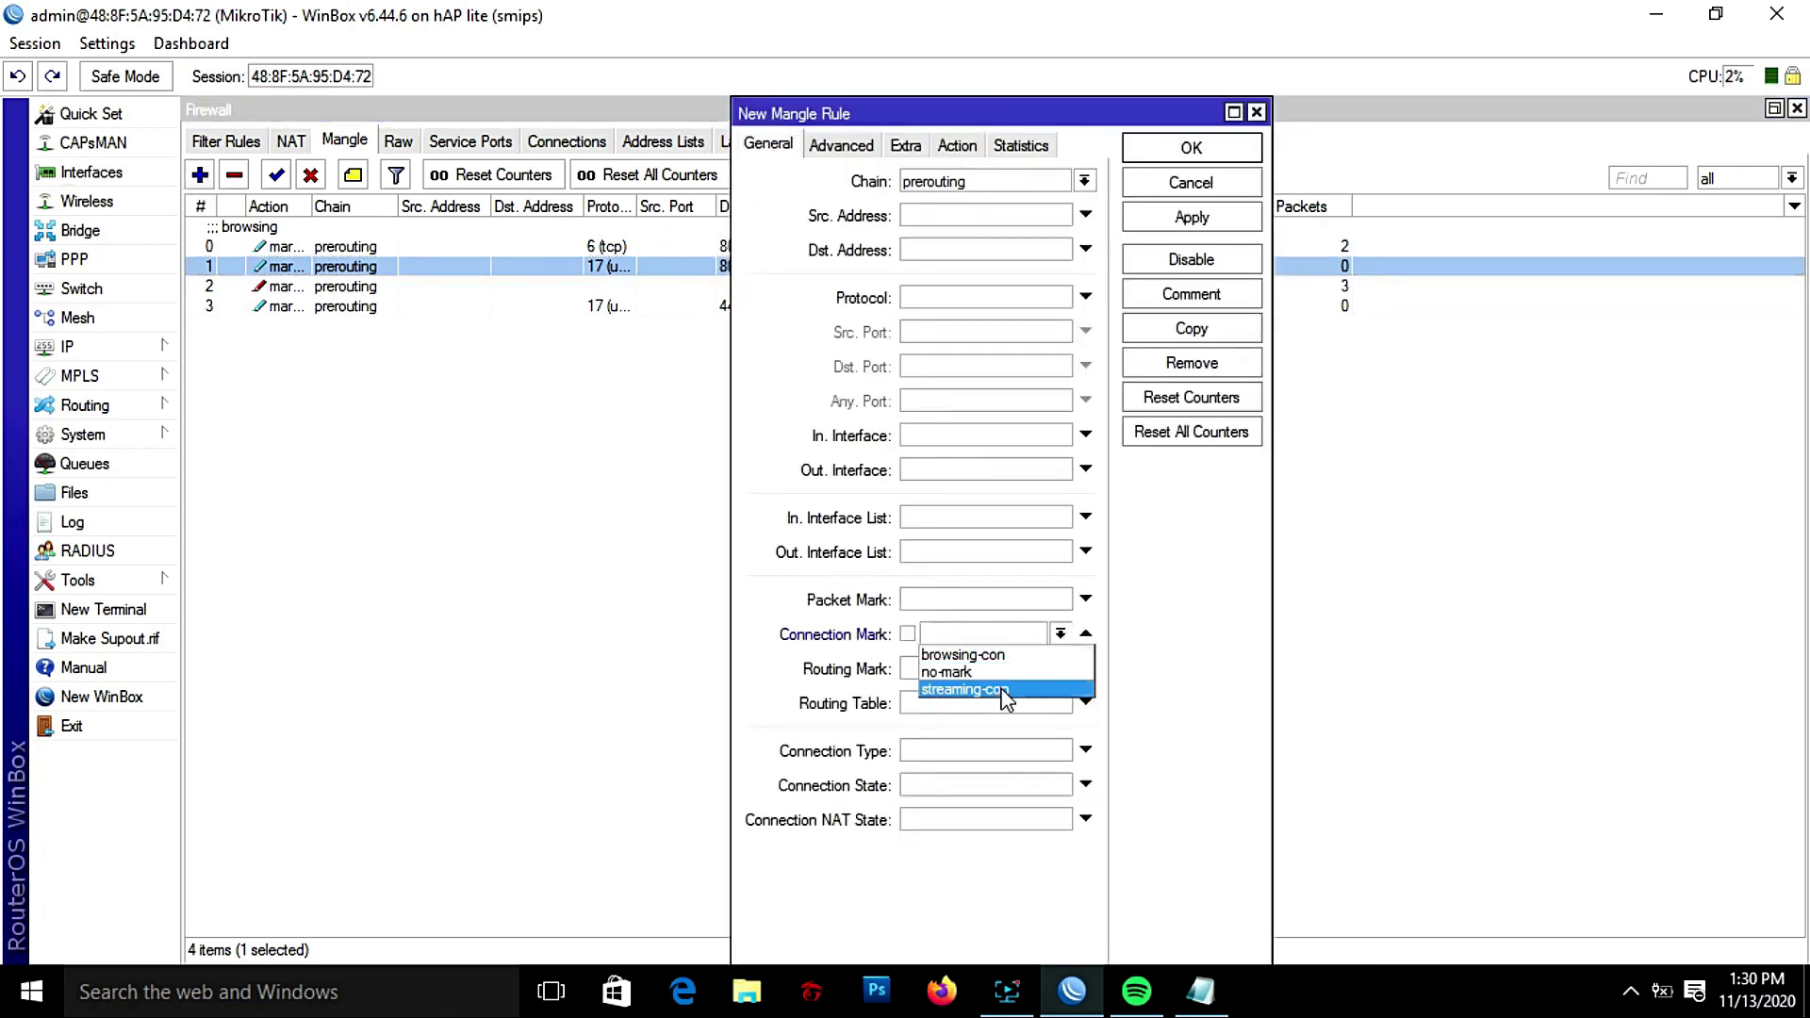
click(1005, 689)
Step: Set the rule's action to mark packet with a new streaming packet mark, disable passthrough, and save it
click(957, 144)
click(976, 181)
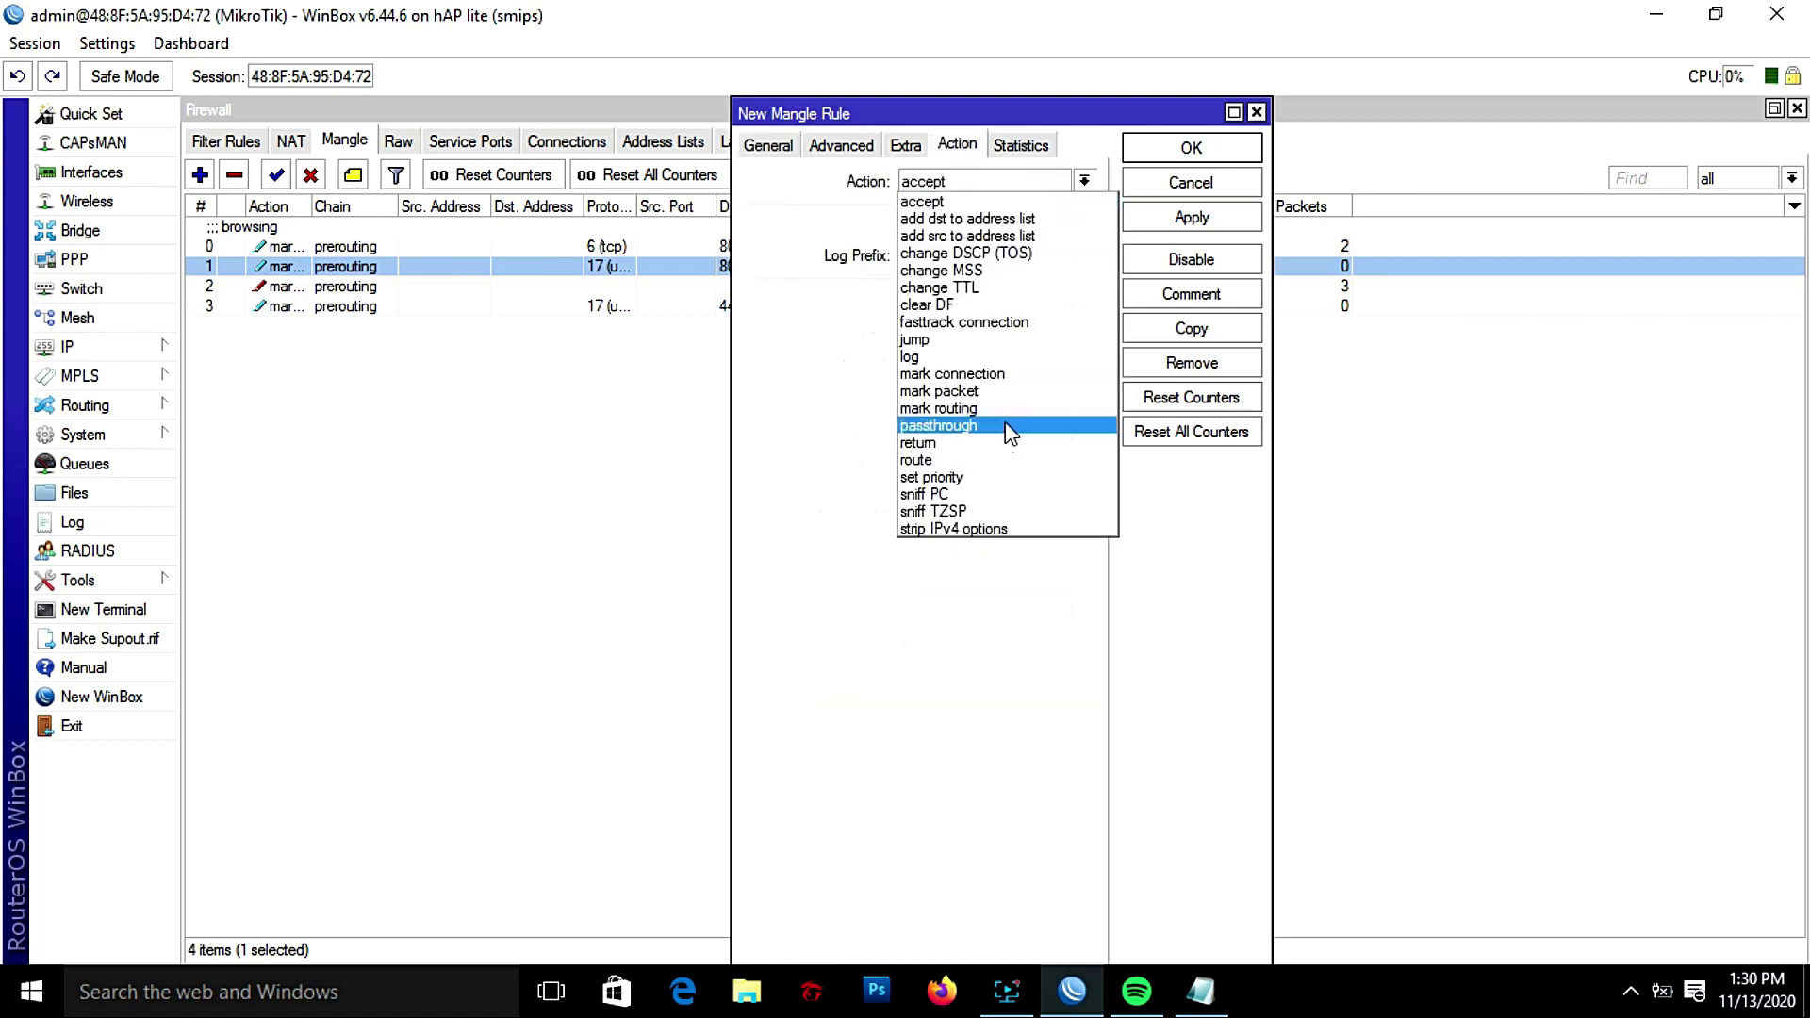
click(981, 391)
click(955, 332)
click(977, 299)
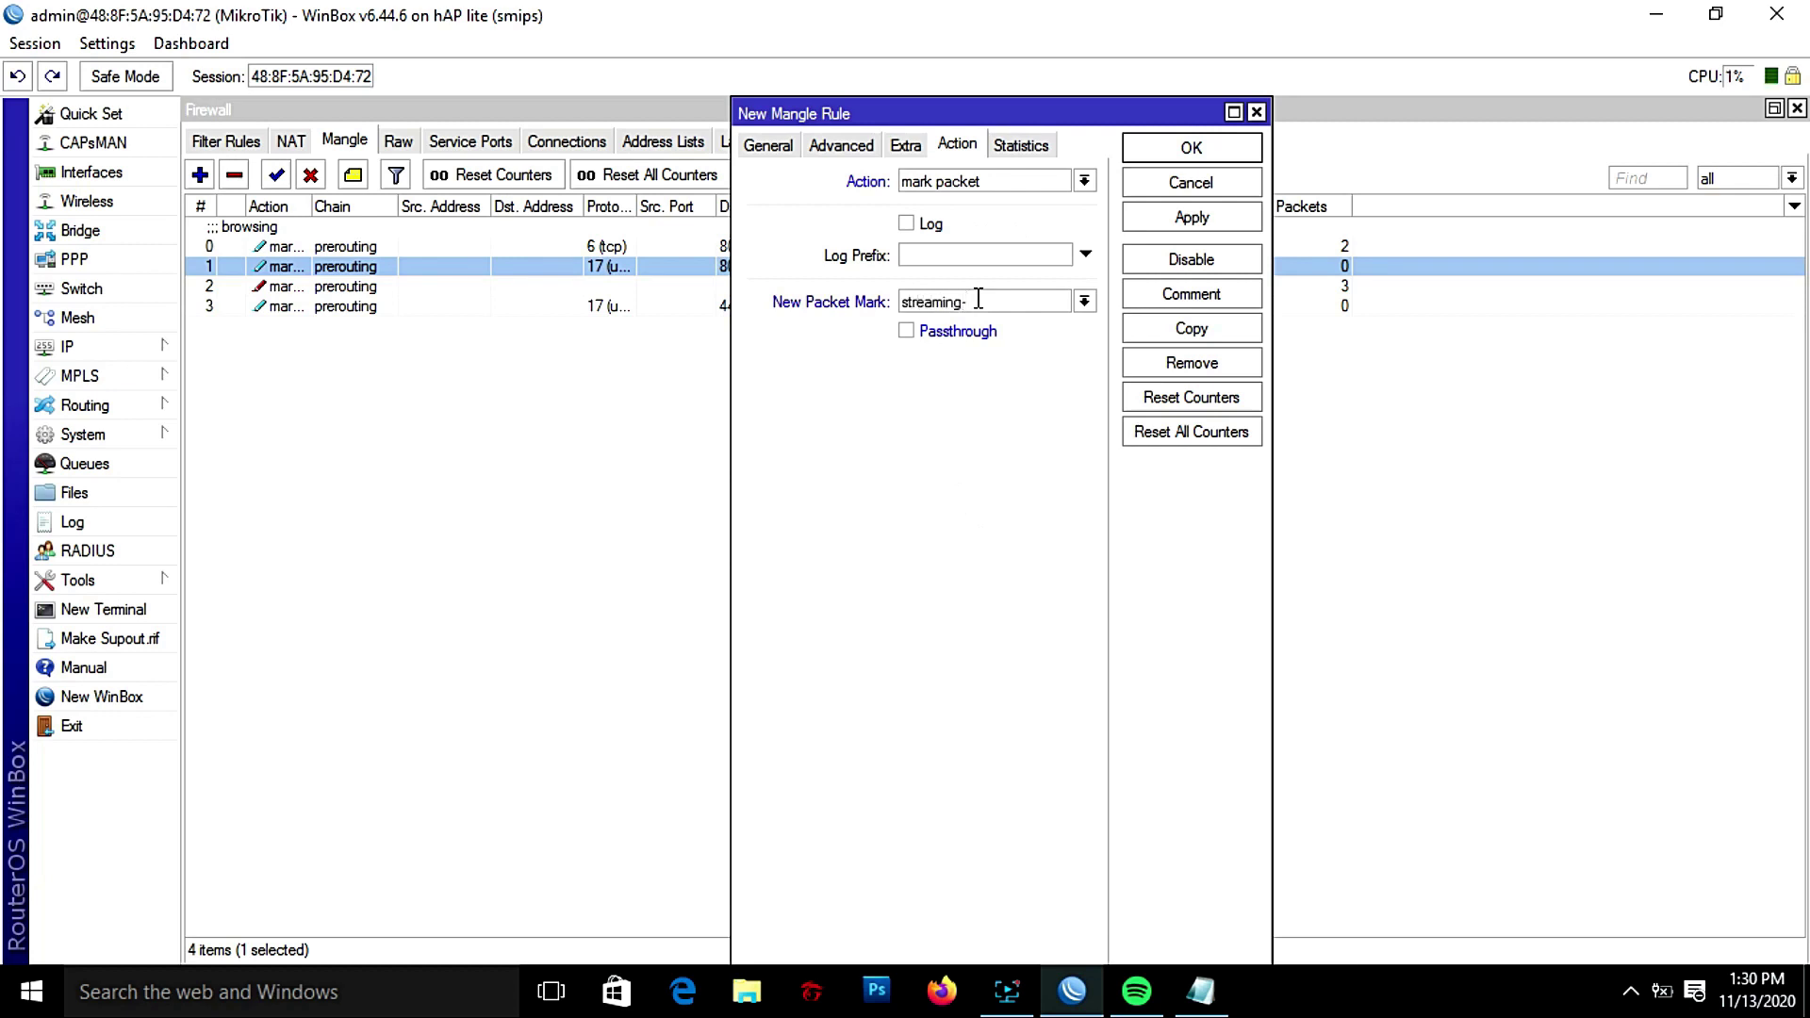
click(1192, 218)
click(1192, 148)
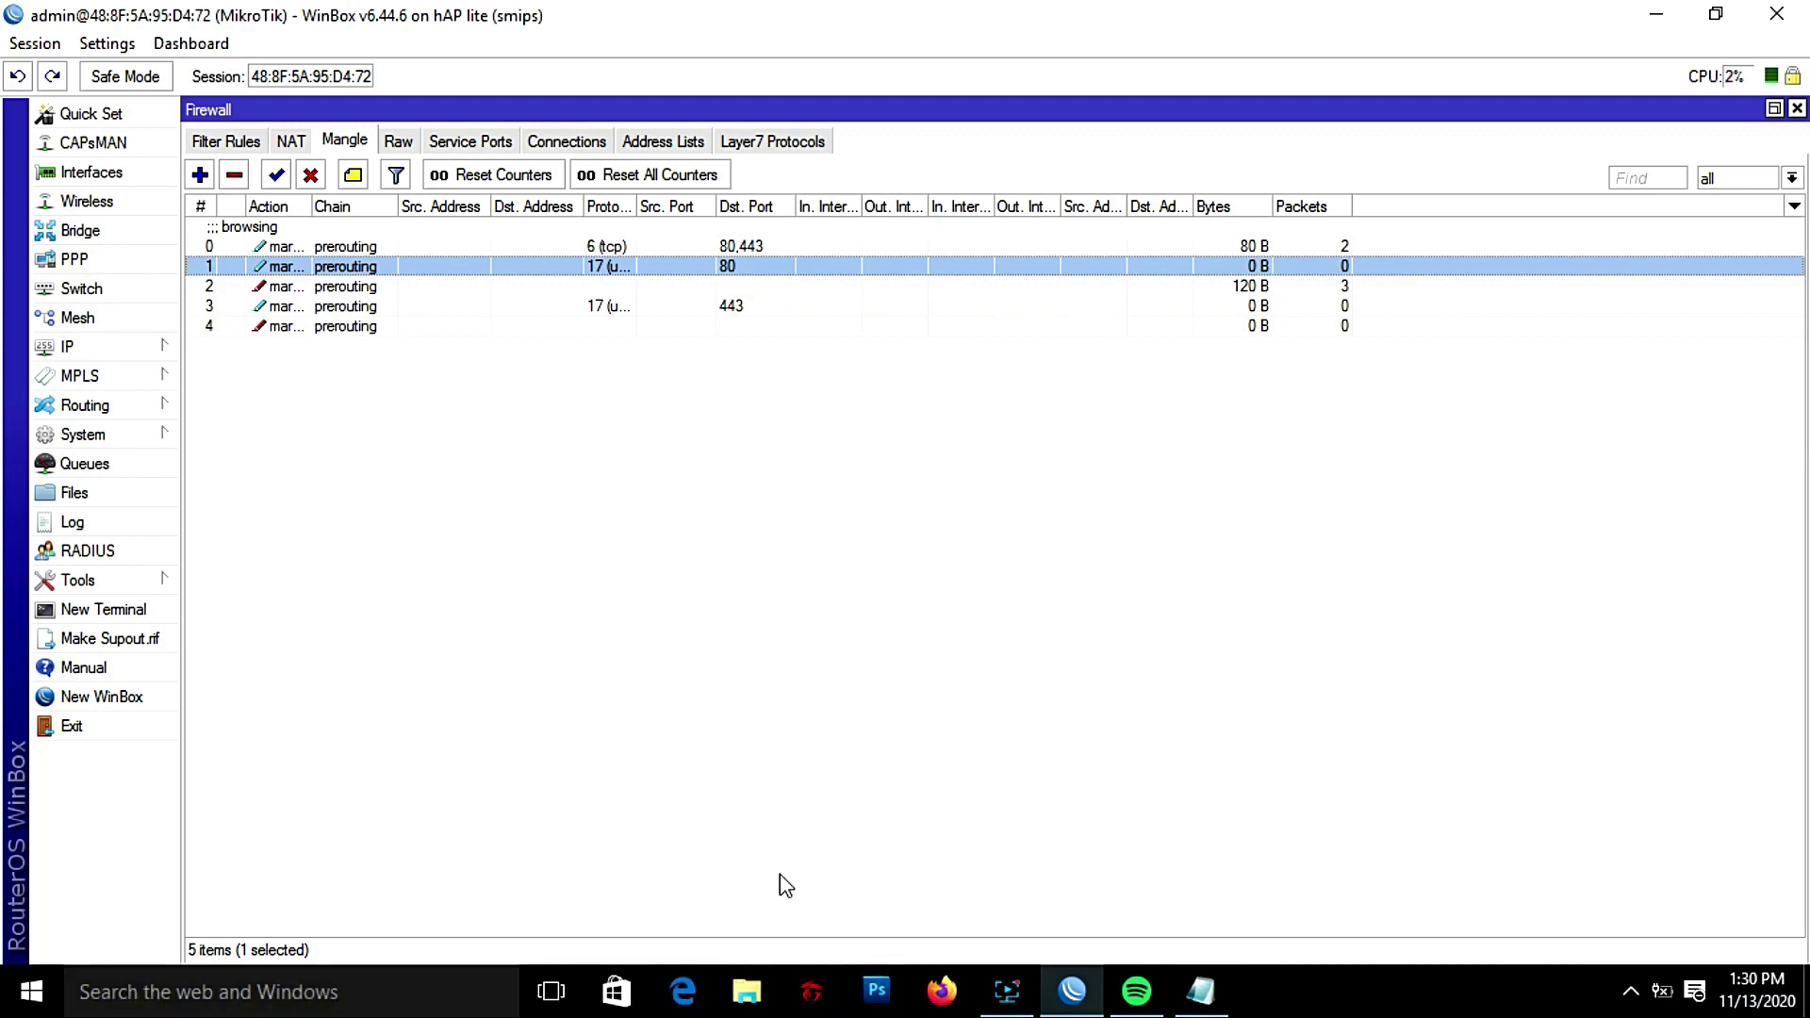
Step: Switch to Google Chrome, reduce its window so the mangle list stays in view, and open YouTube
click(222, 992)
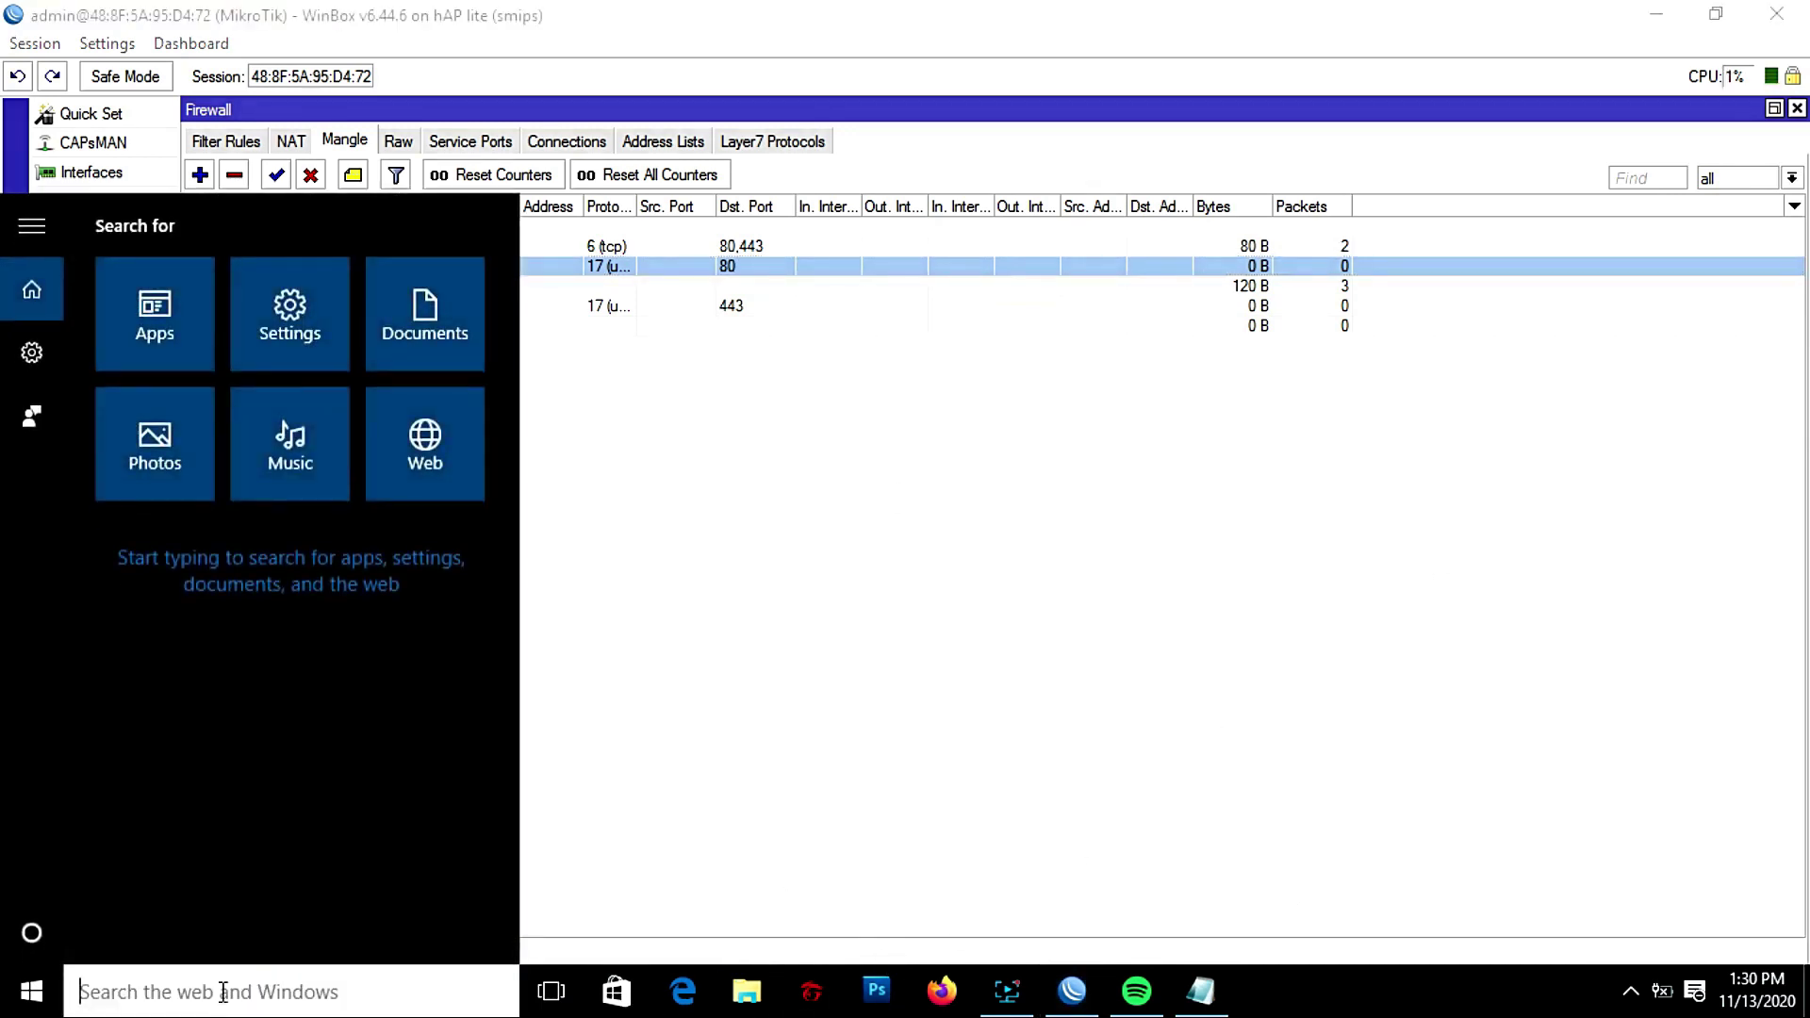
text(g)
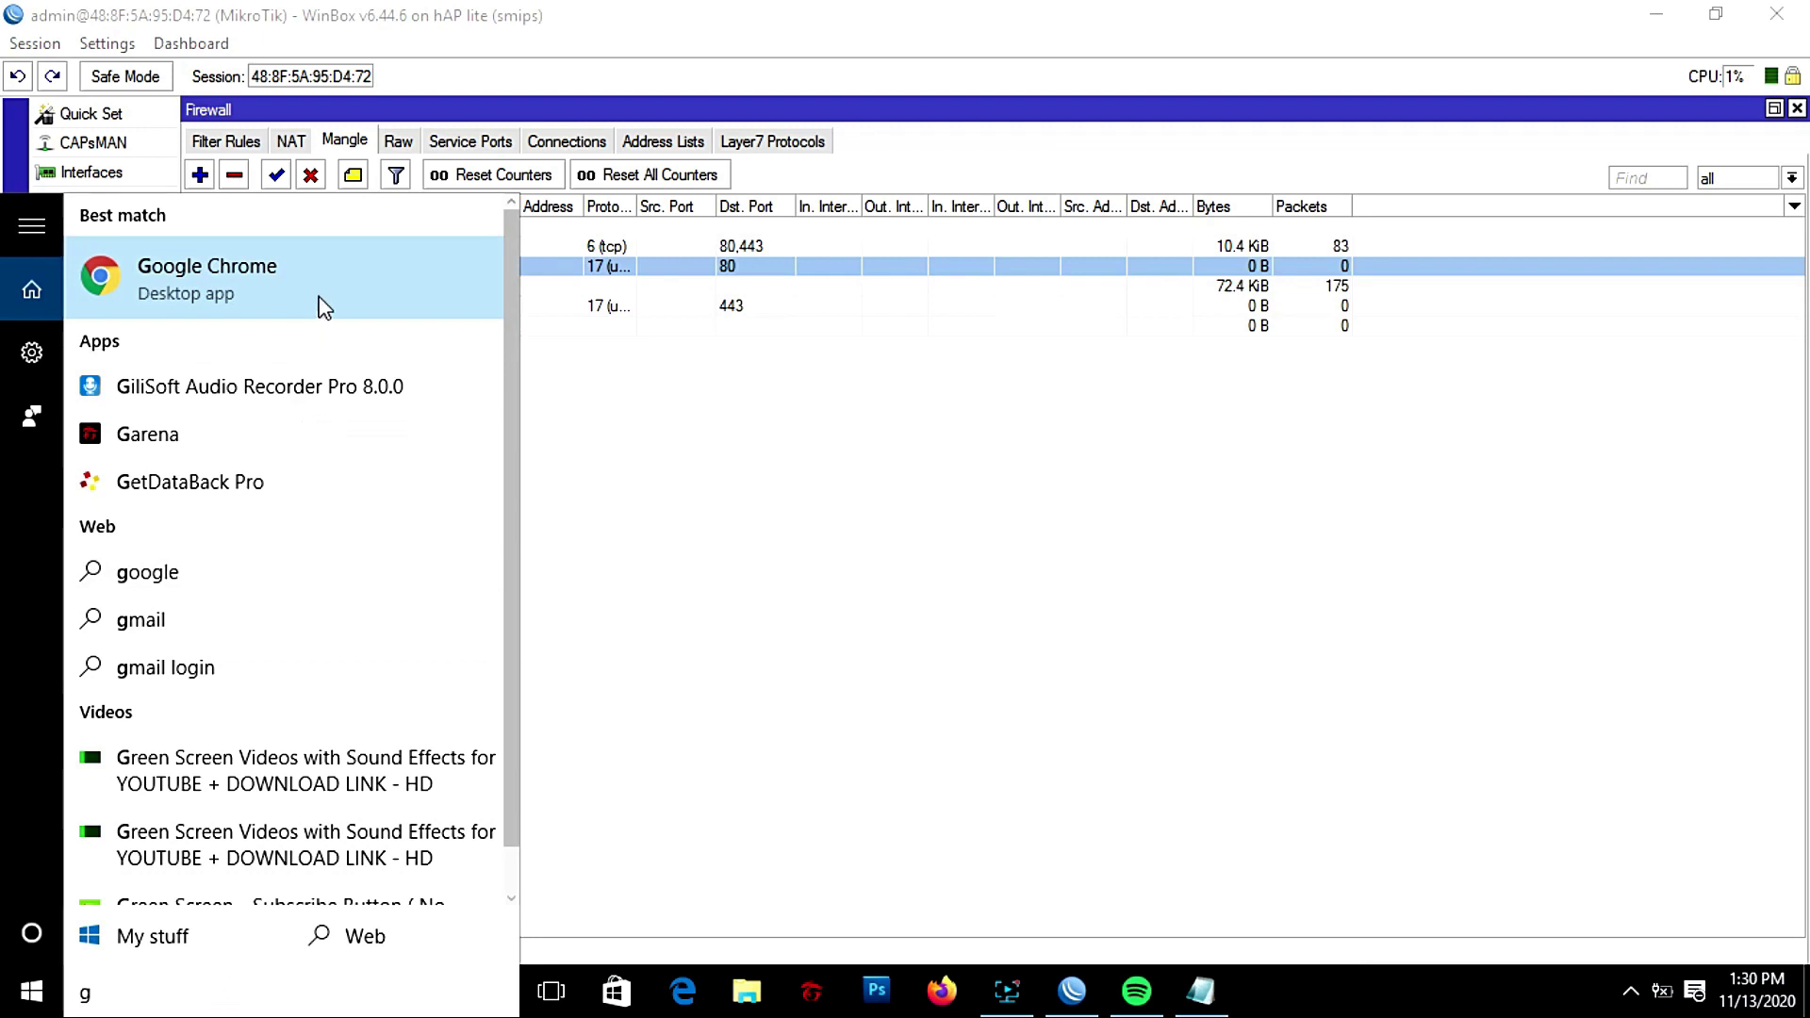
click(324, 307)
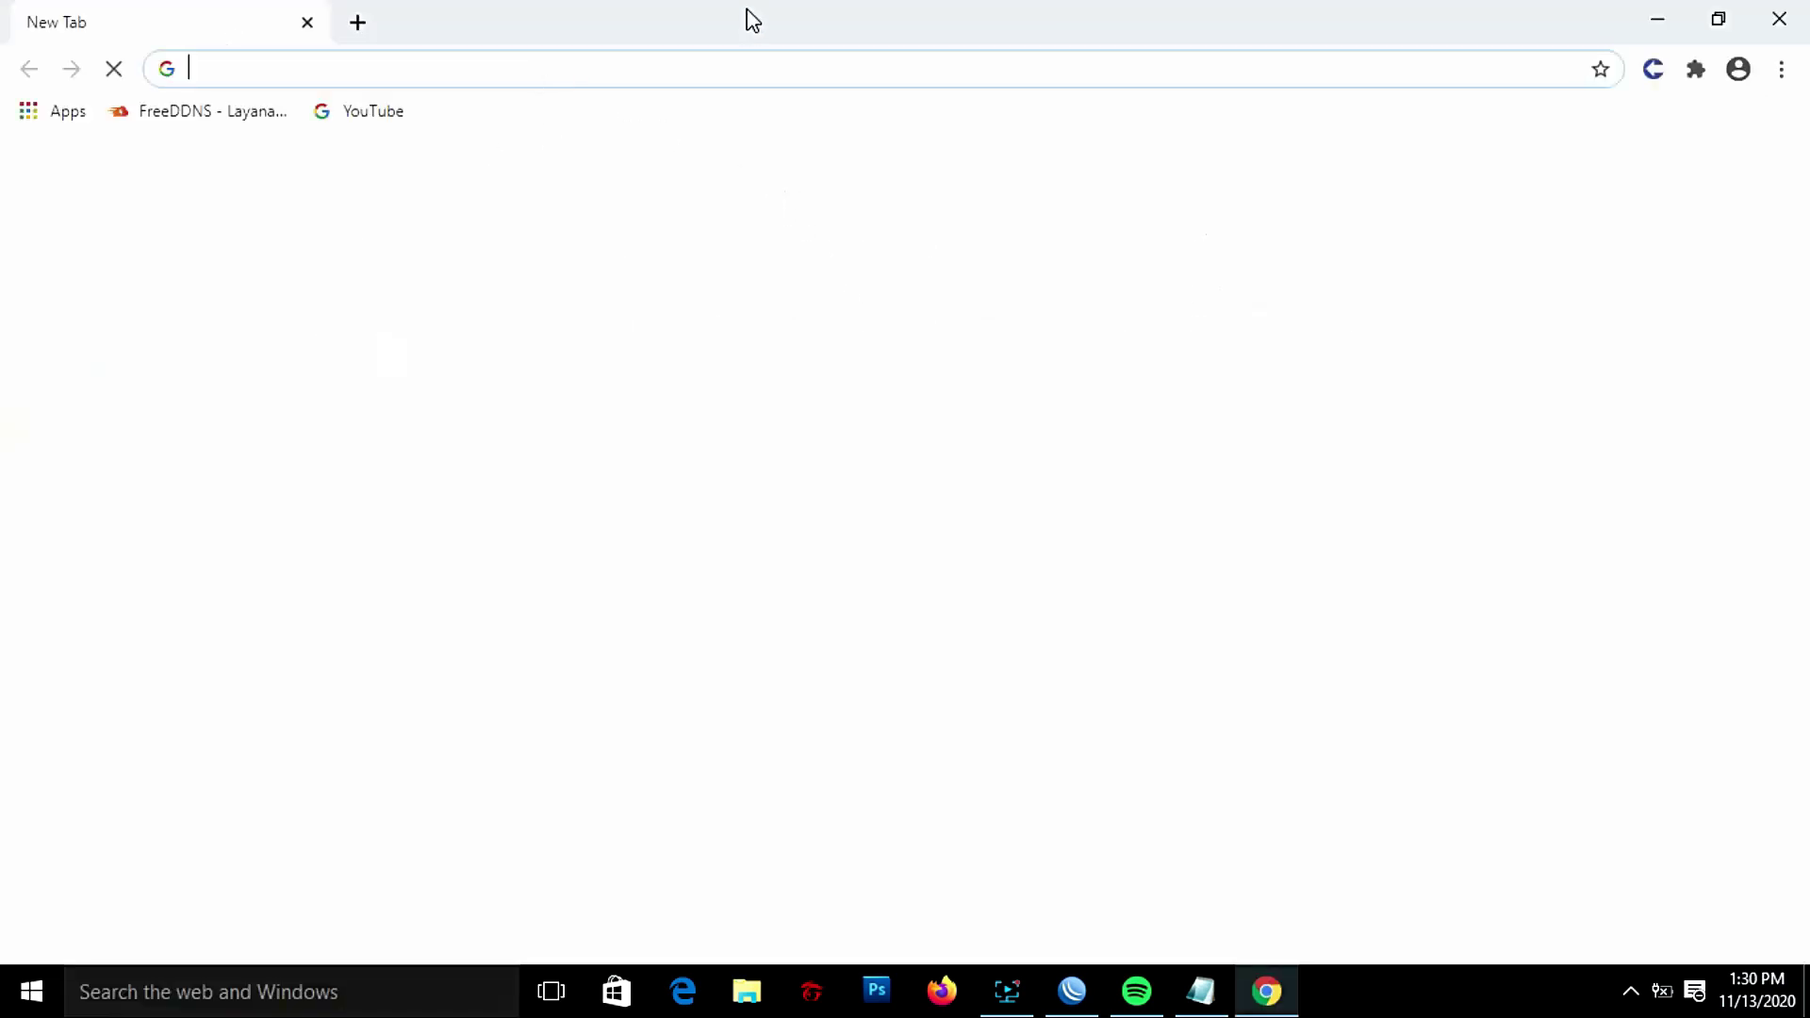
double_click(751, 19)
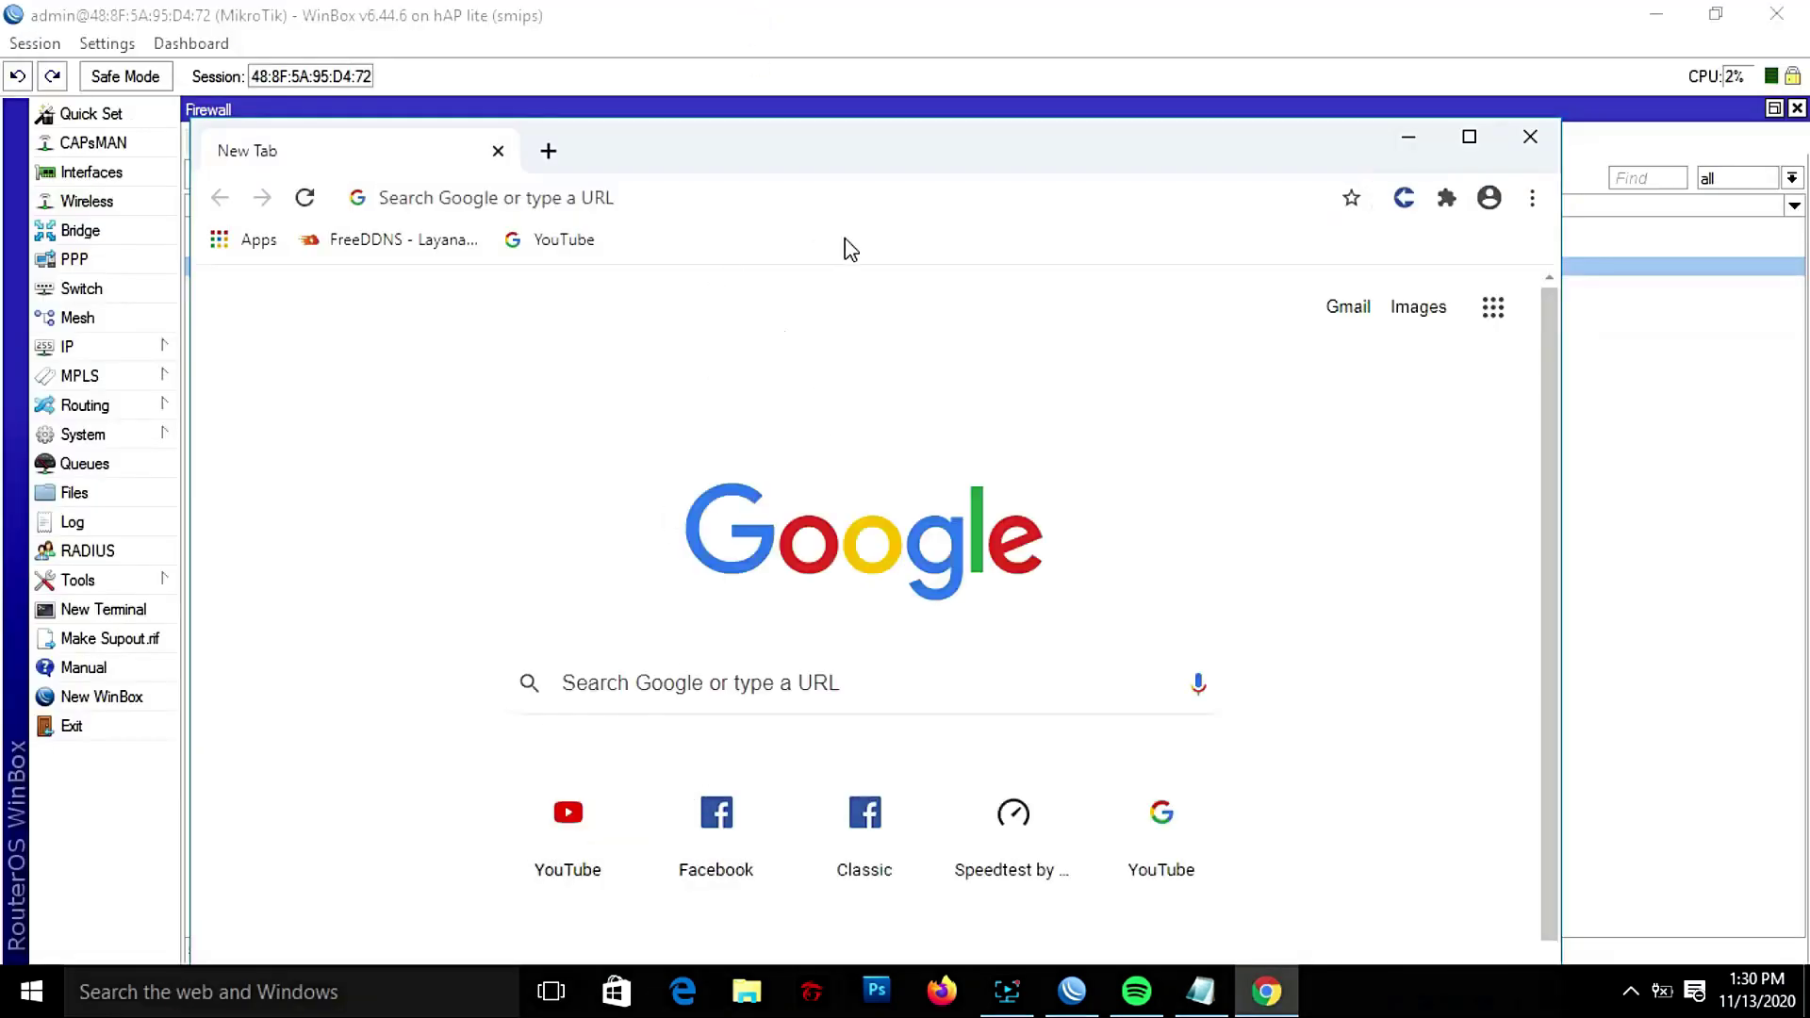
drag(844, 182, 1067, 205)
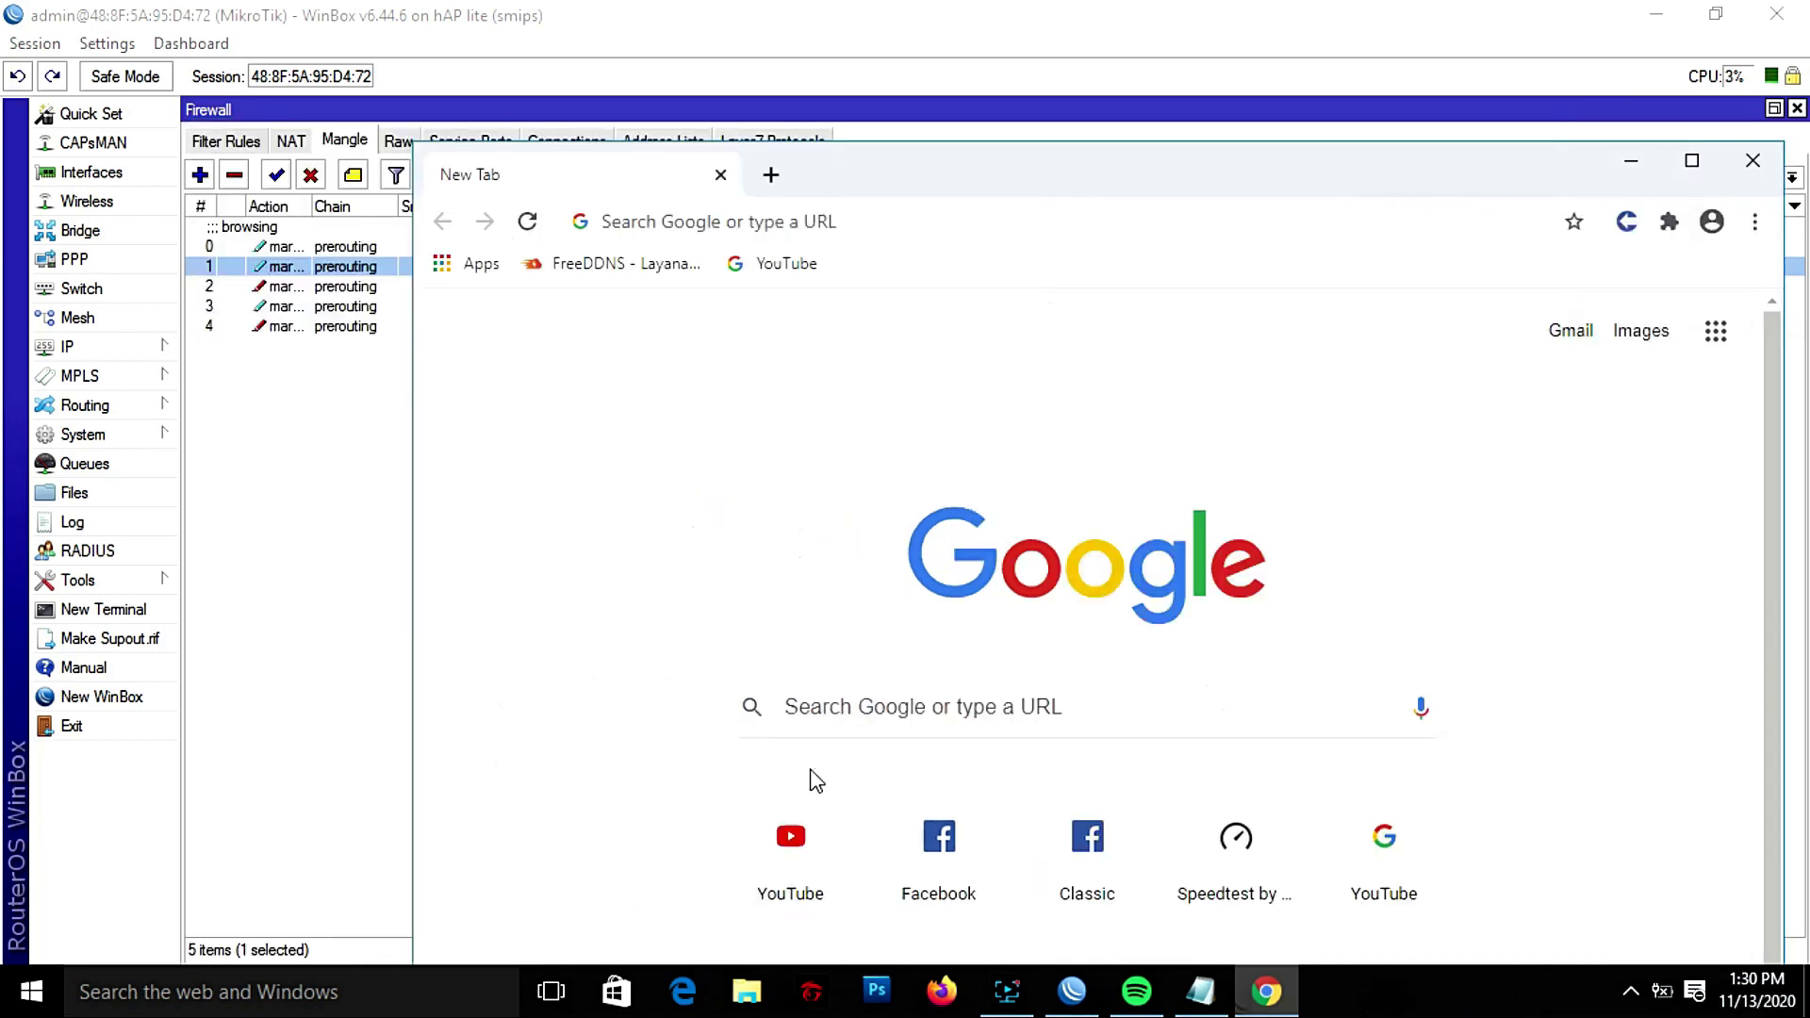
click(792, 849)
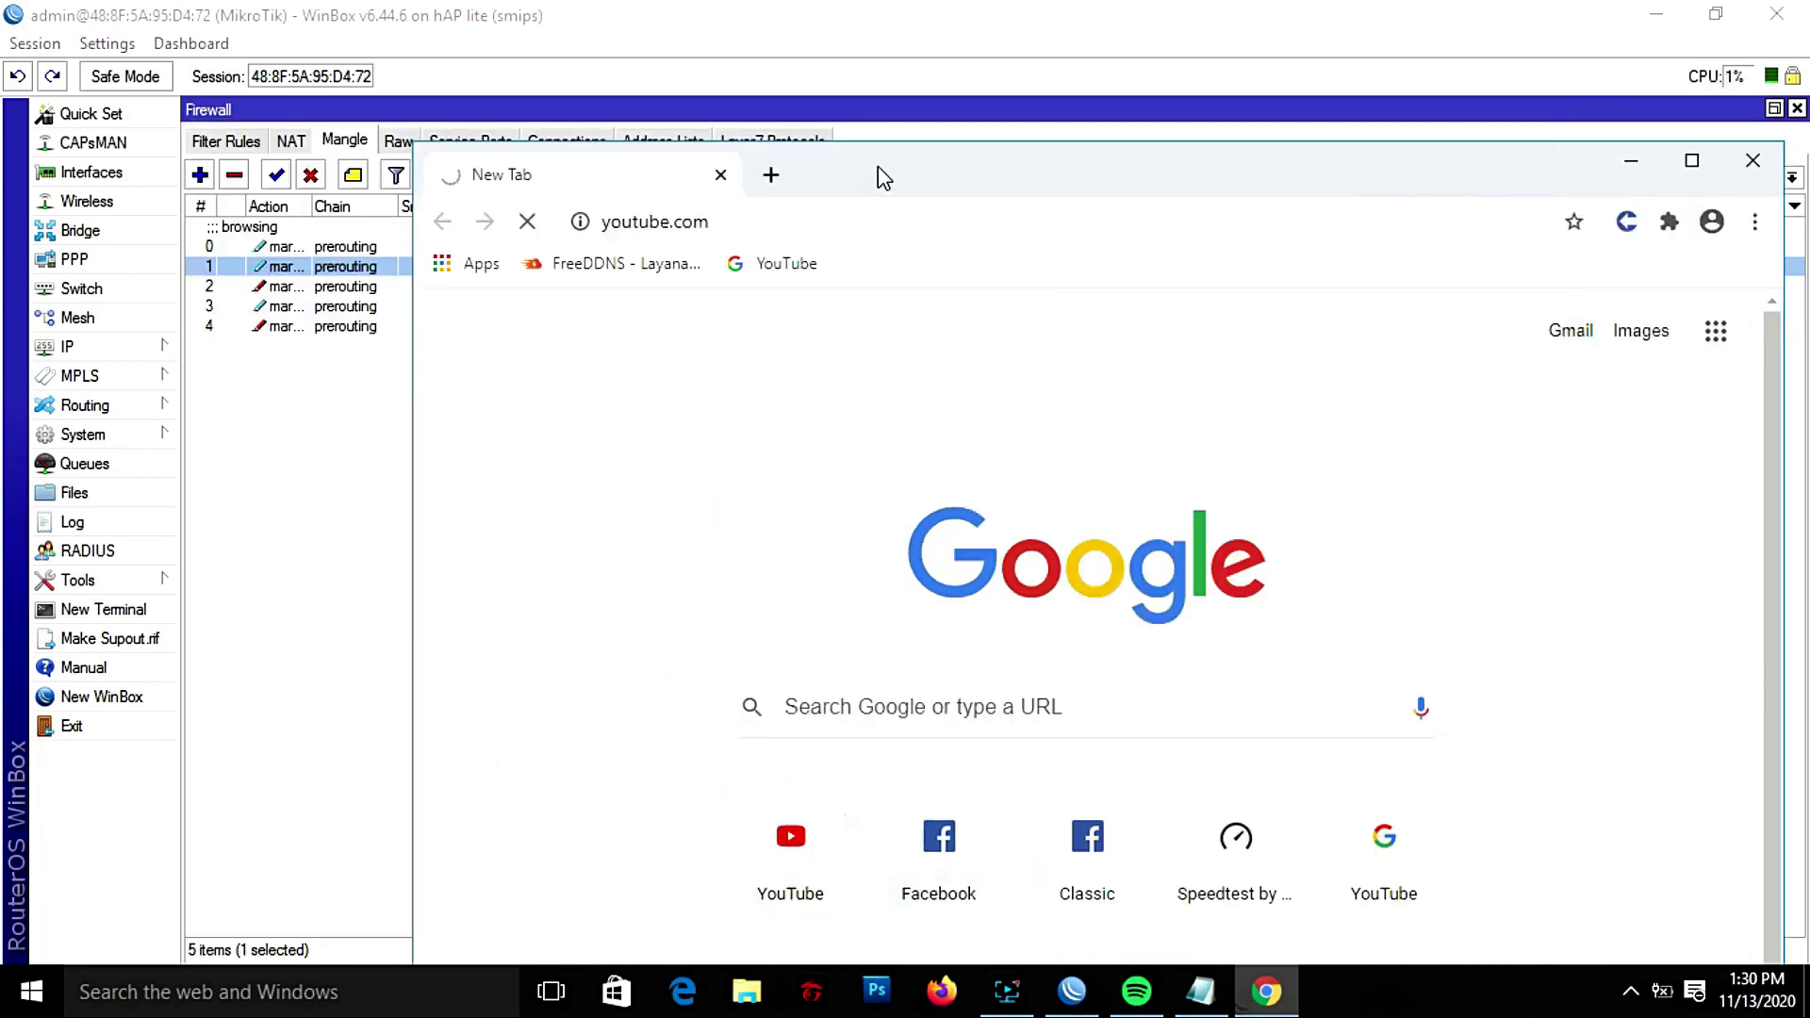
Step: Place the browser window below the first mangle rules and open a video from the YouTube home page
drag(876, 178, 1144, 311)
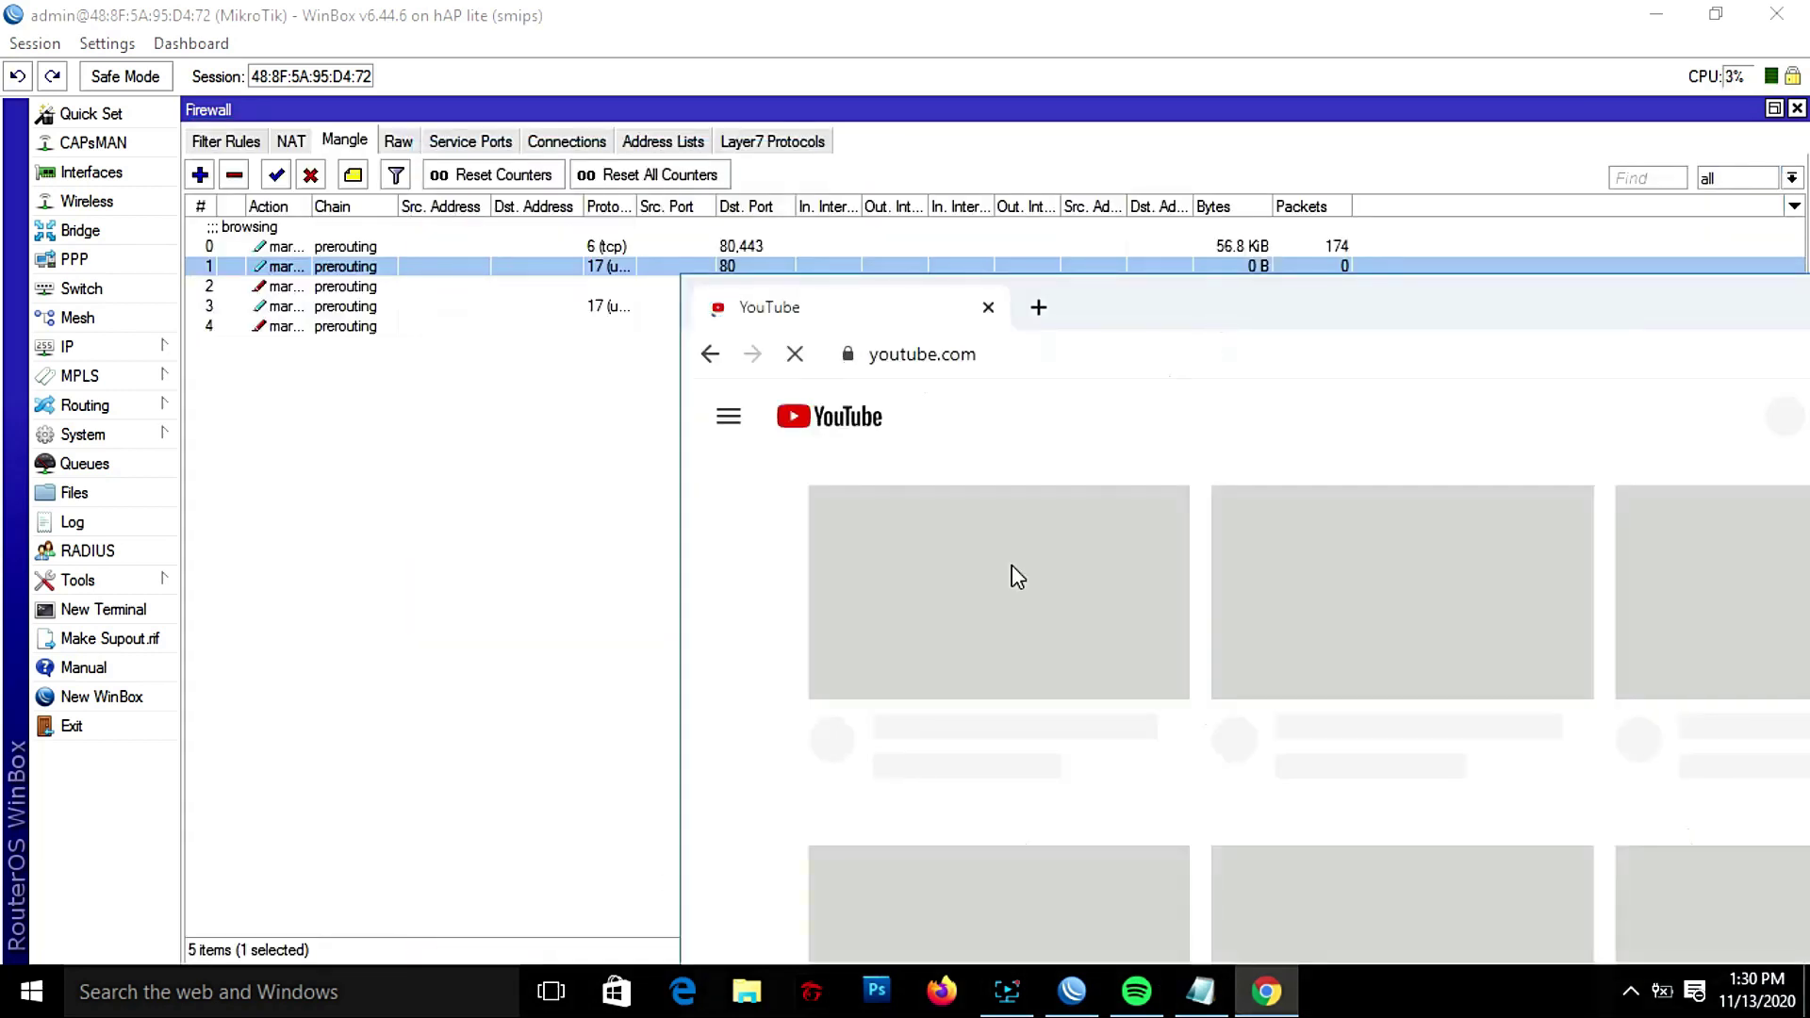
drag(1184, 308, 882, 415)
drag(1042, 420, 782, 334)
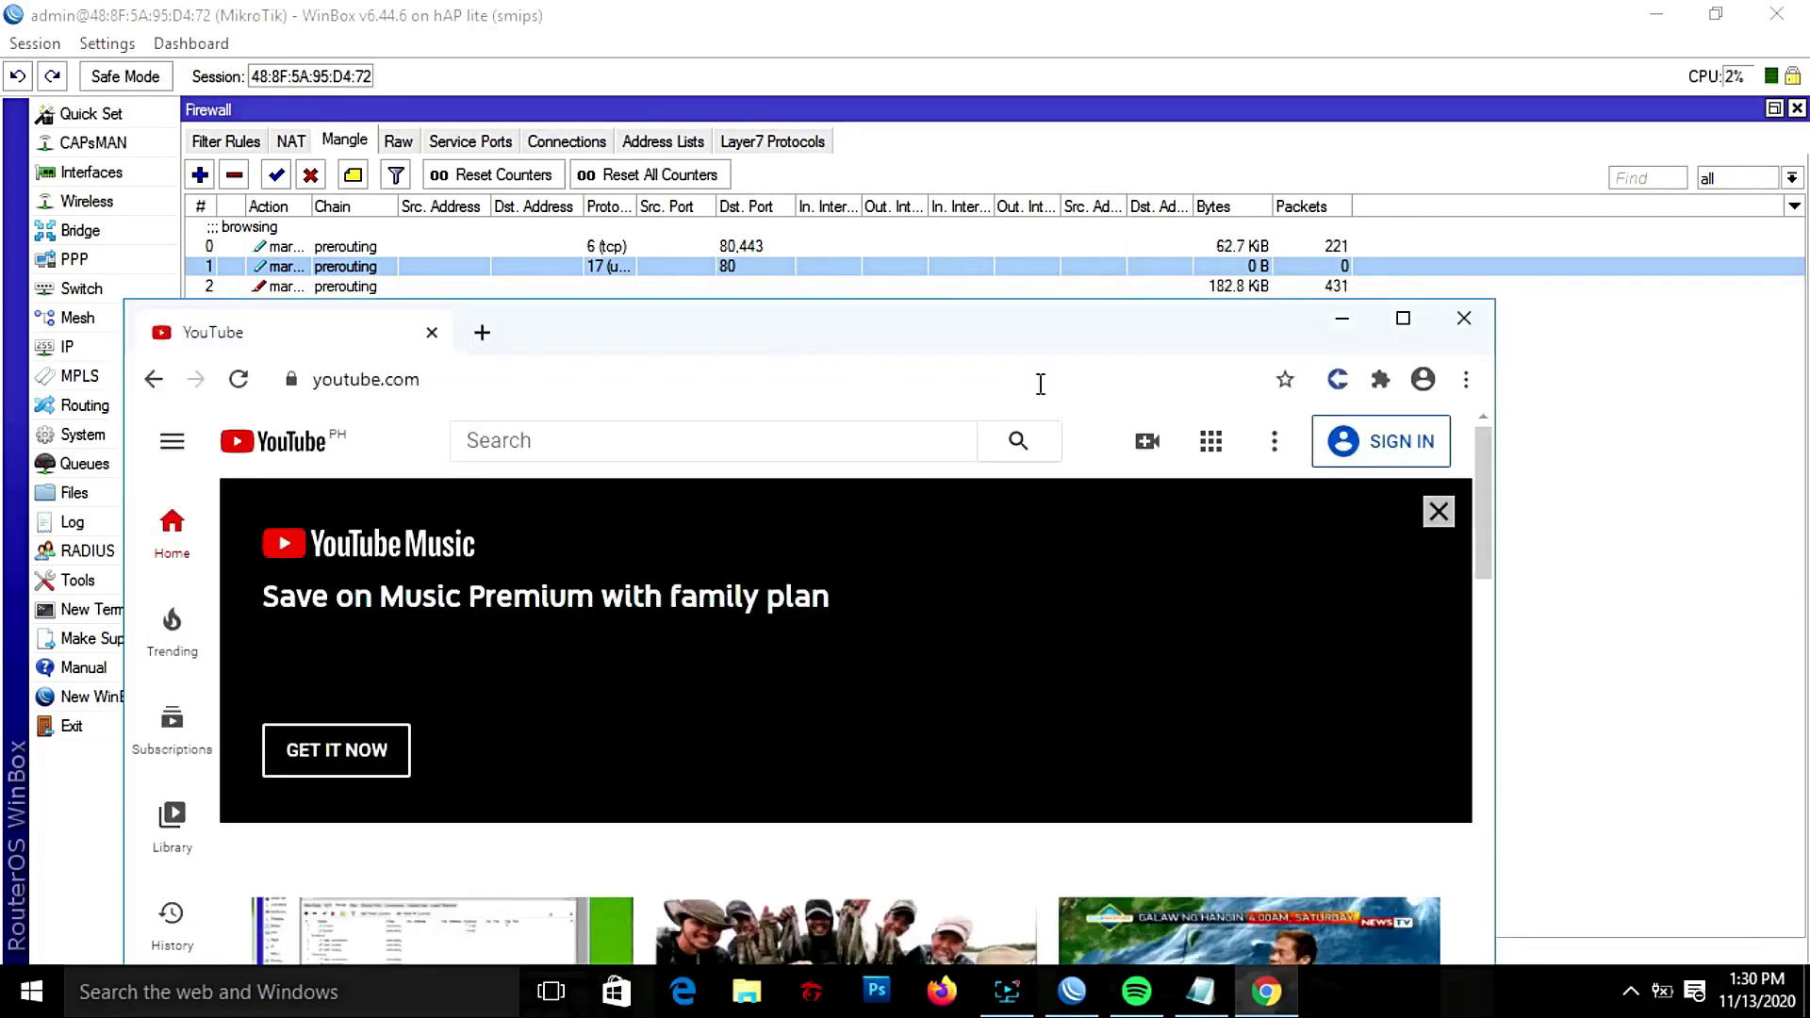
click(903, 912)
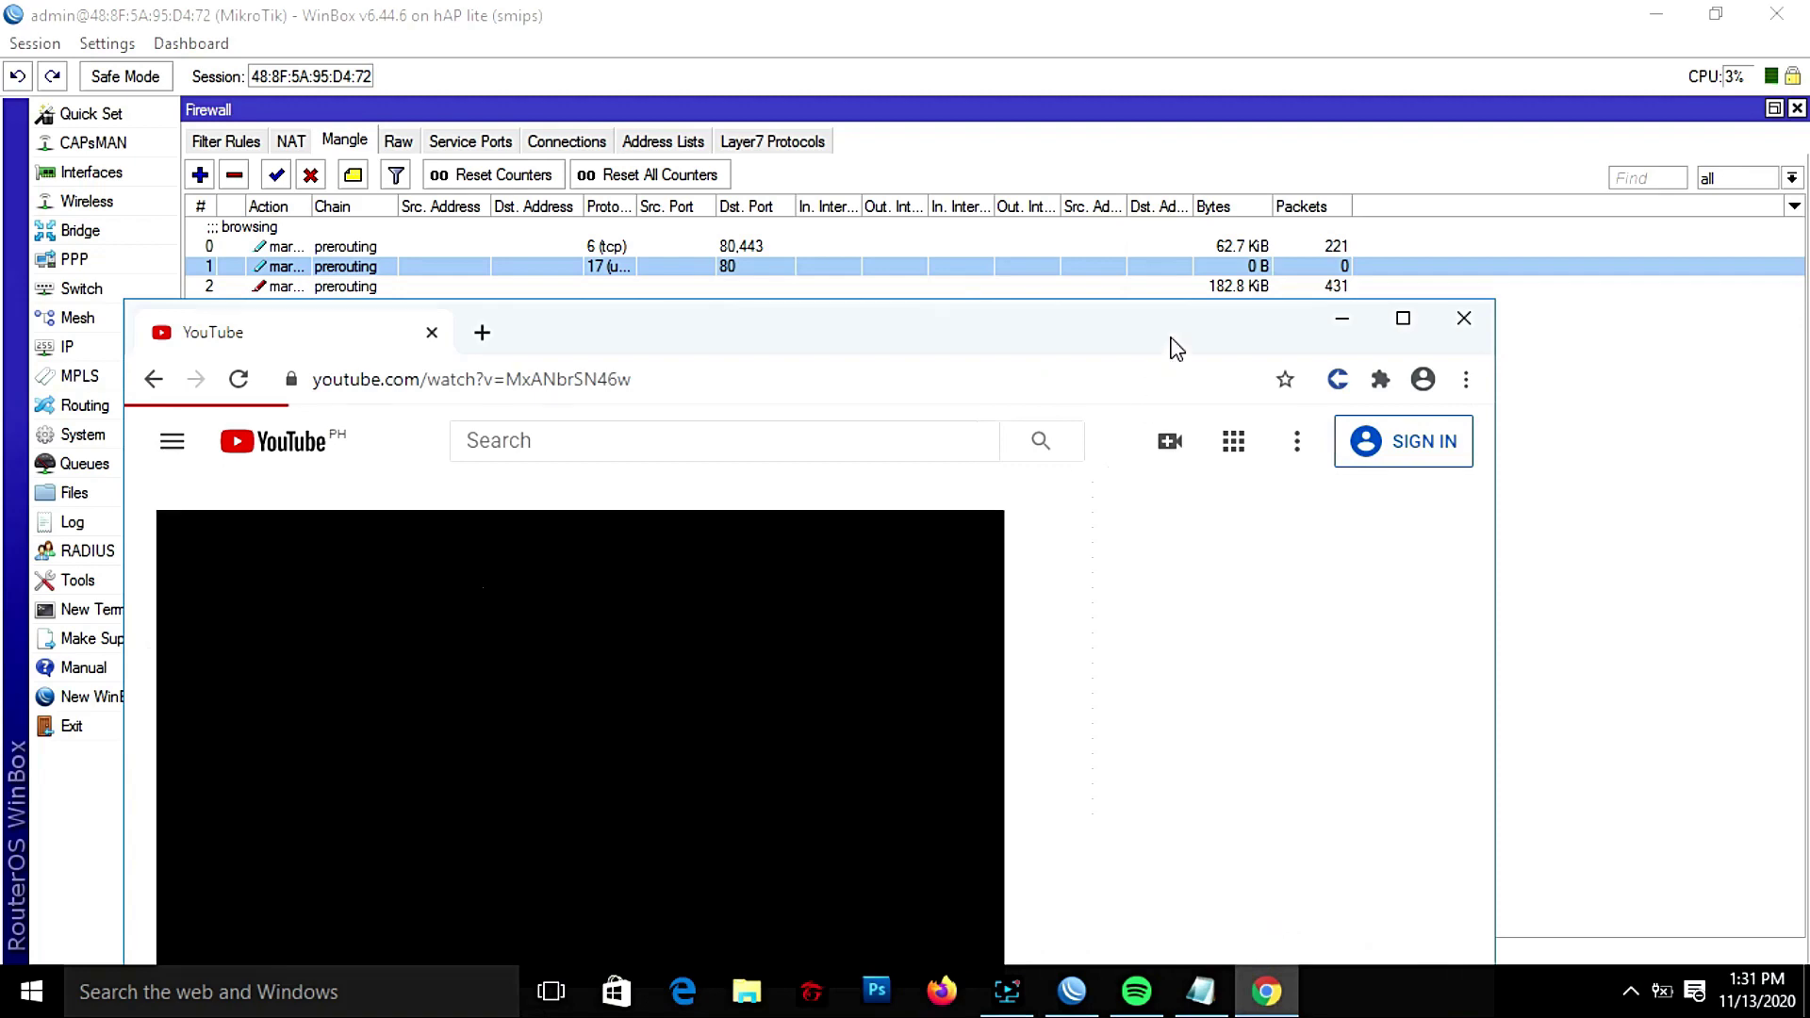
Step: Move the browser window lower so all five mangle rules are in view and reduce the headphone volume to 12
drag(1177, 351, 1252, 561)
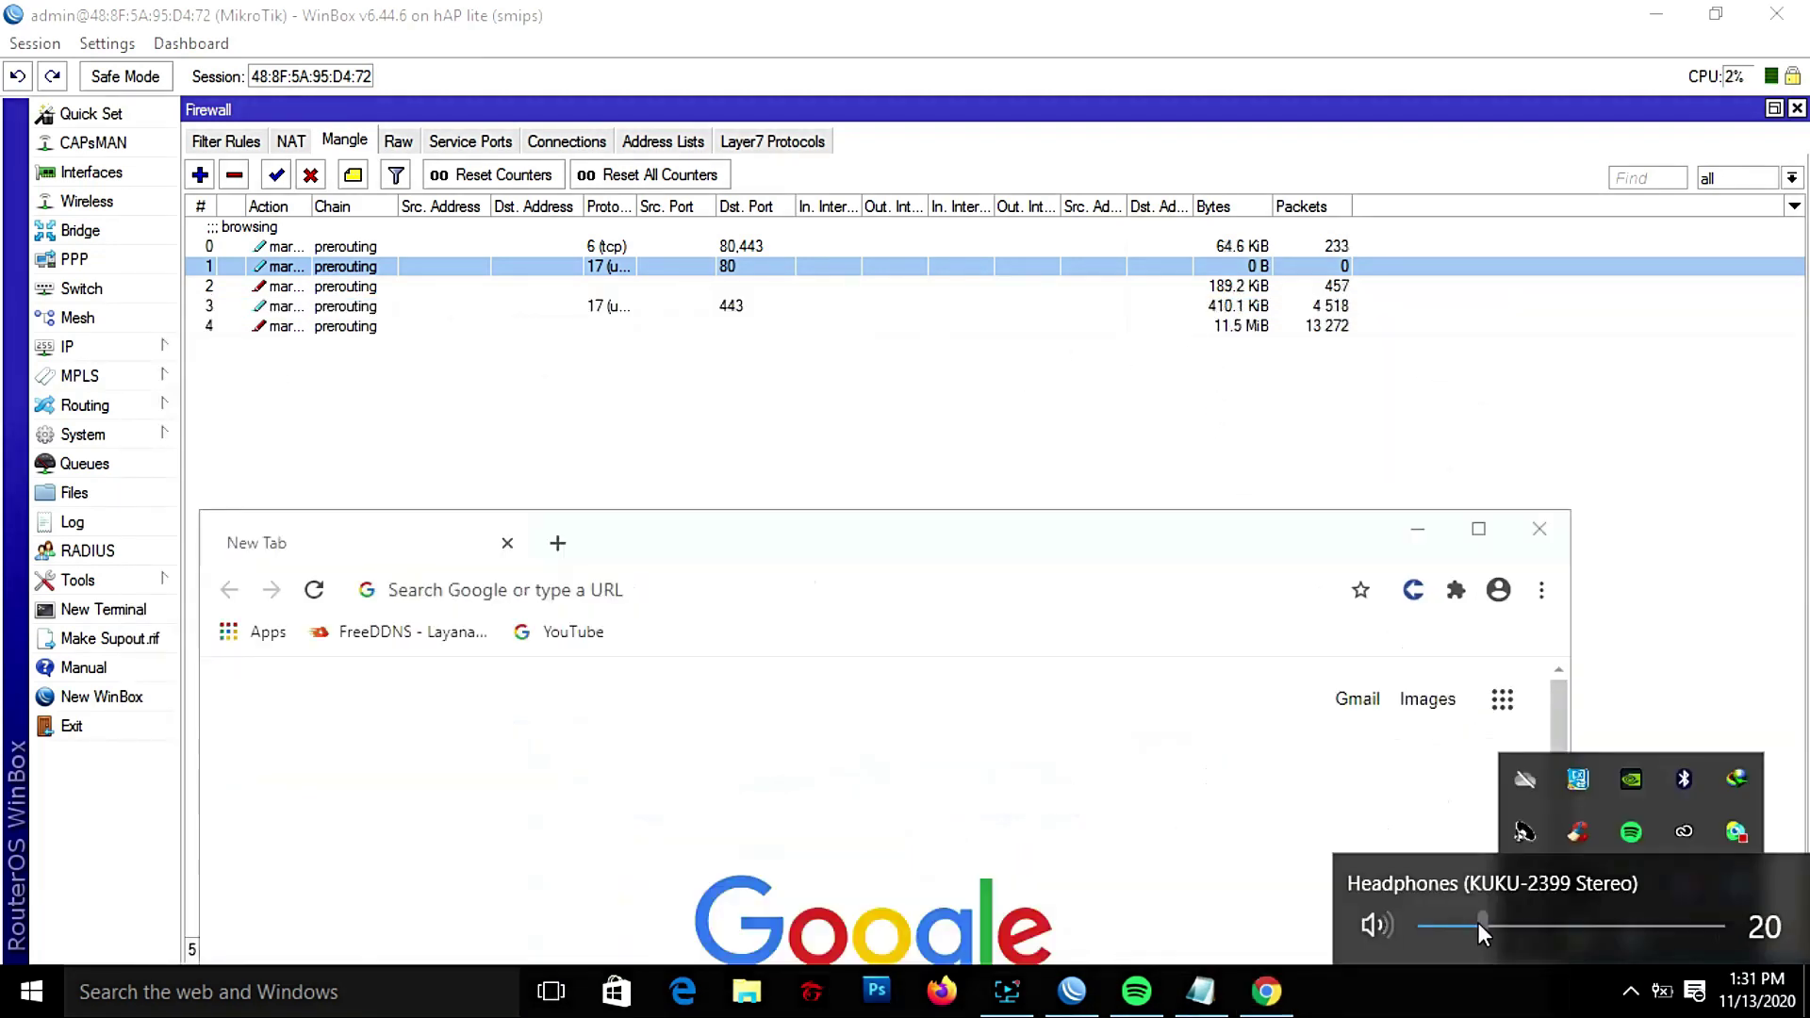
drag(1478, 924, 1459, 926)
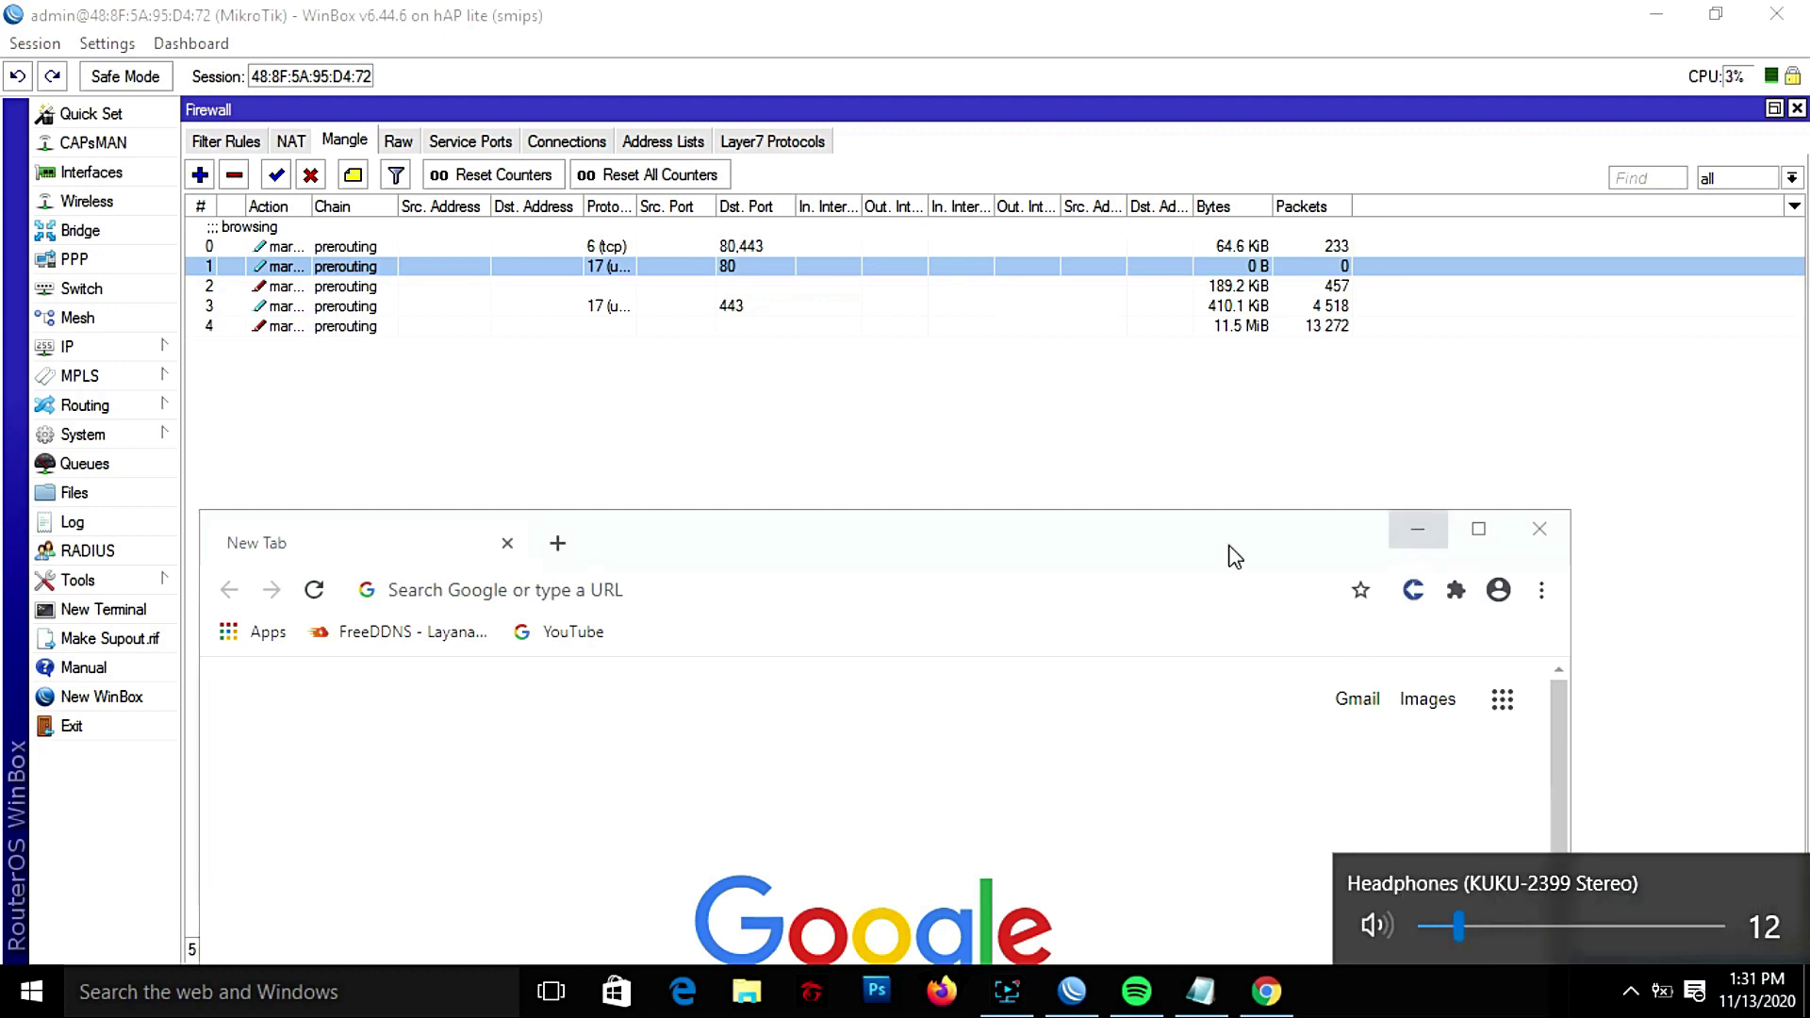
Step: Add the comment "streaming" to the prerouting mangle rule for destination port 443
click(347, 306)
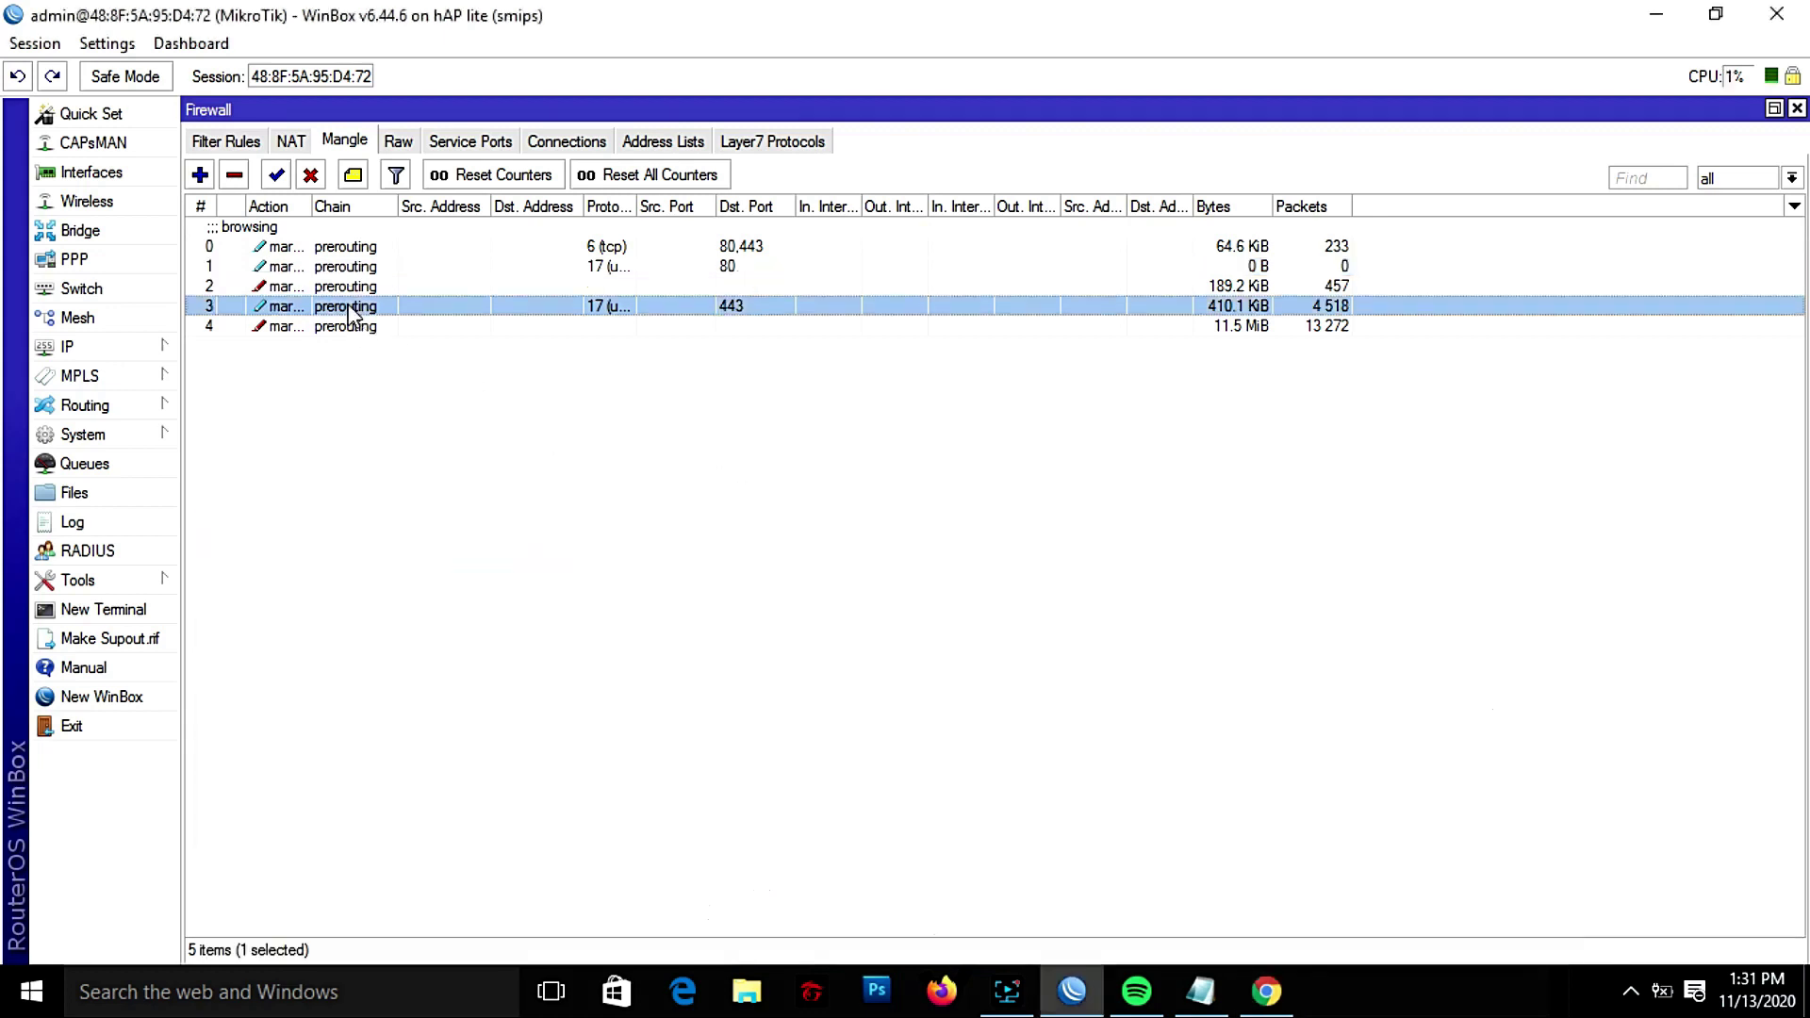
click(357, 179)
text(streaming)
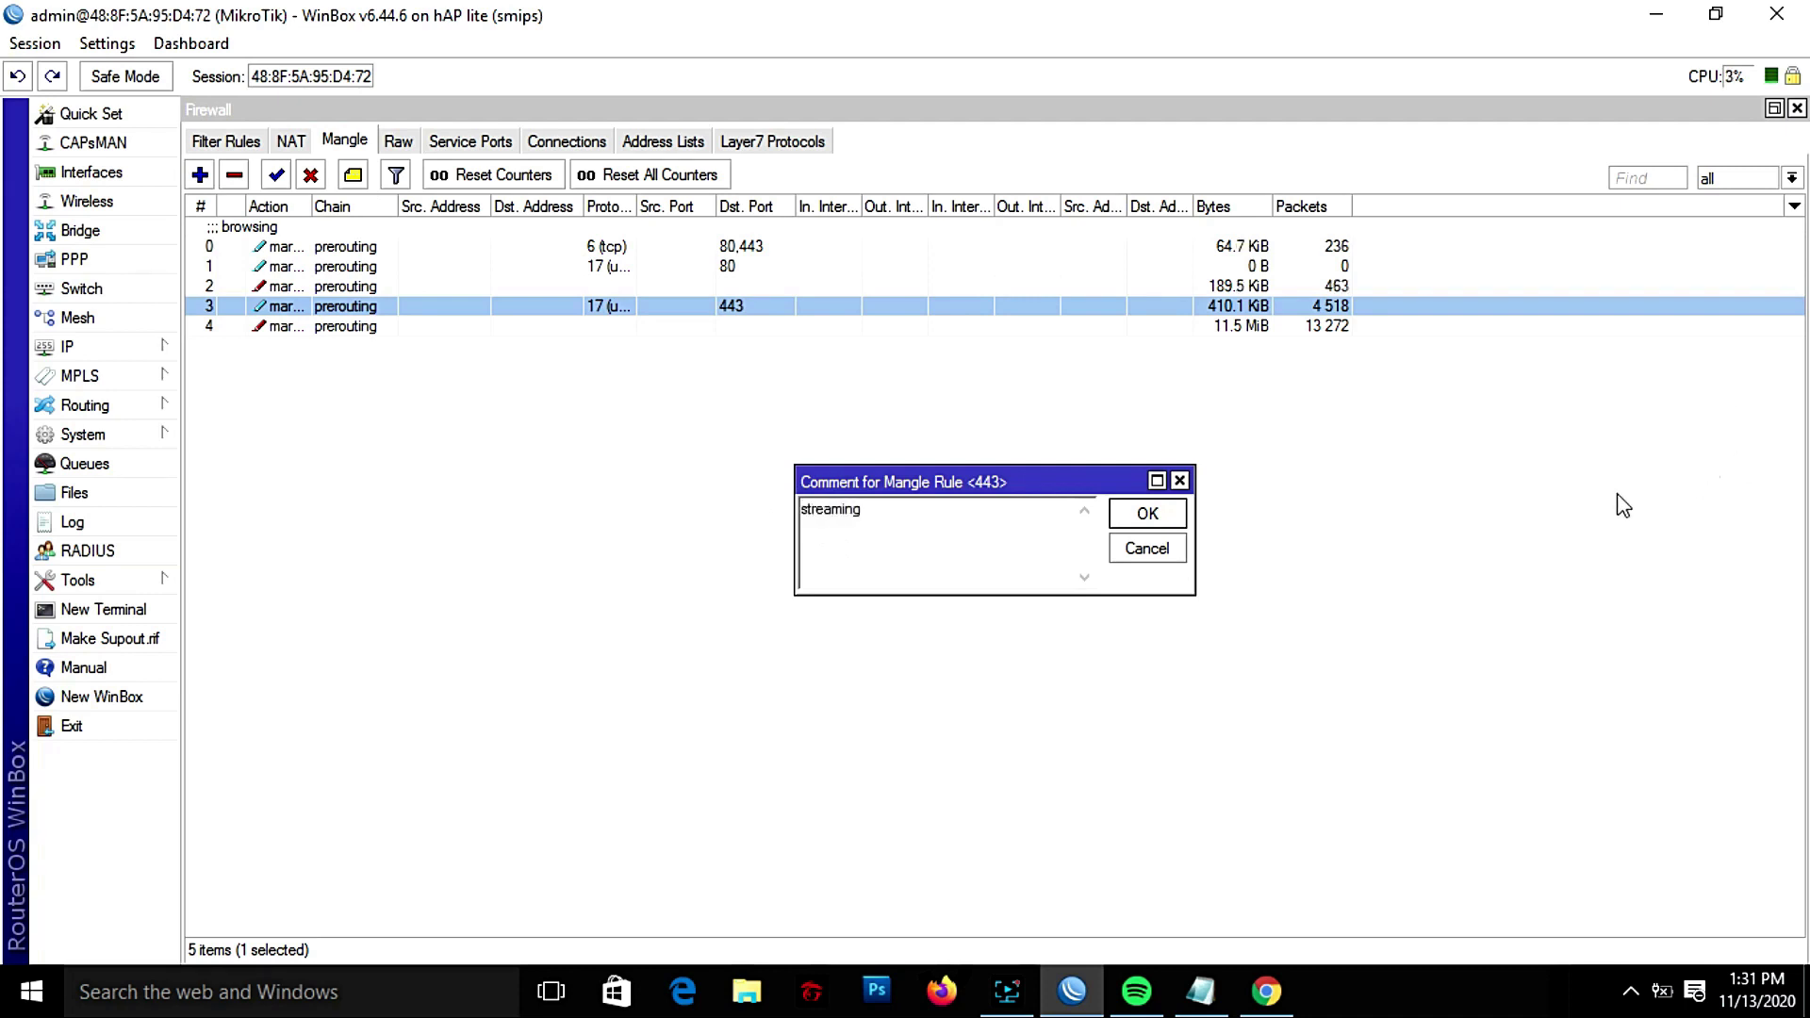
click(1153, 515)
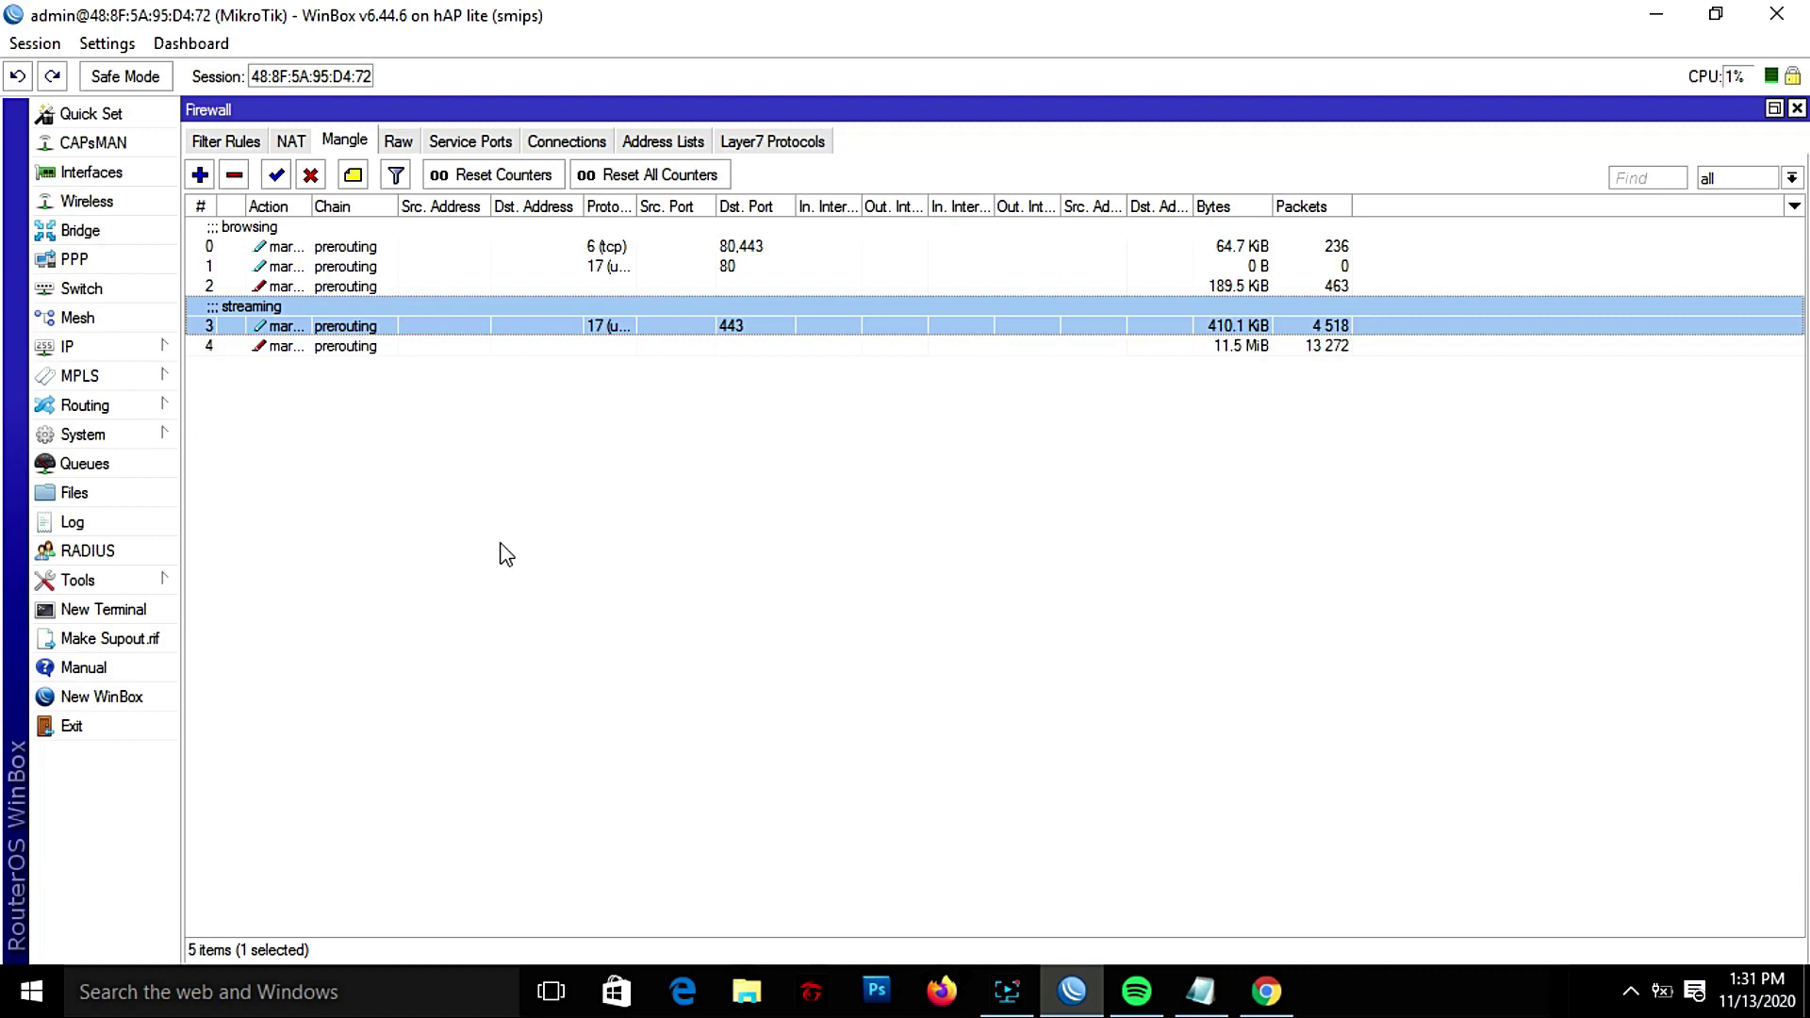
click(662, 146)
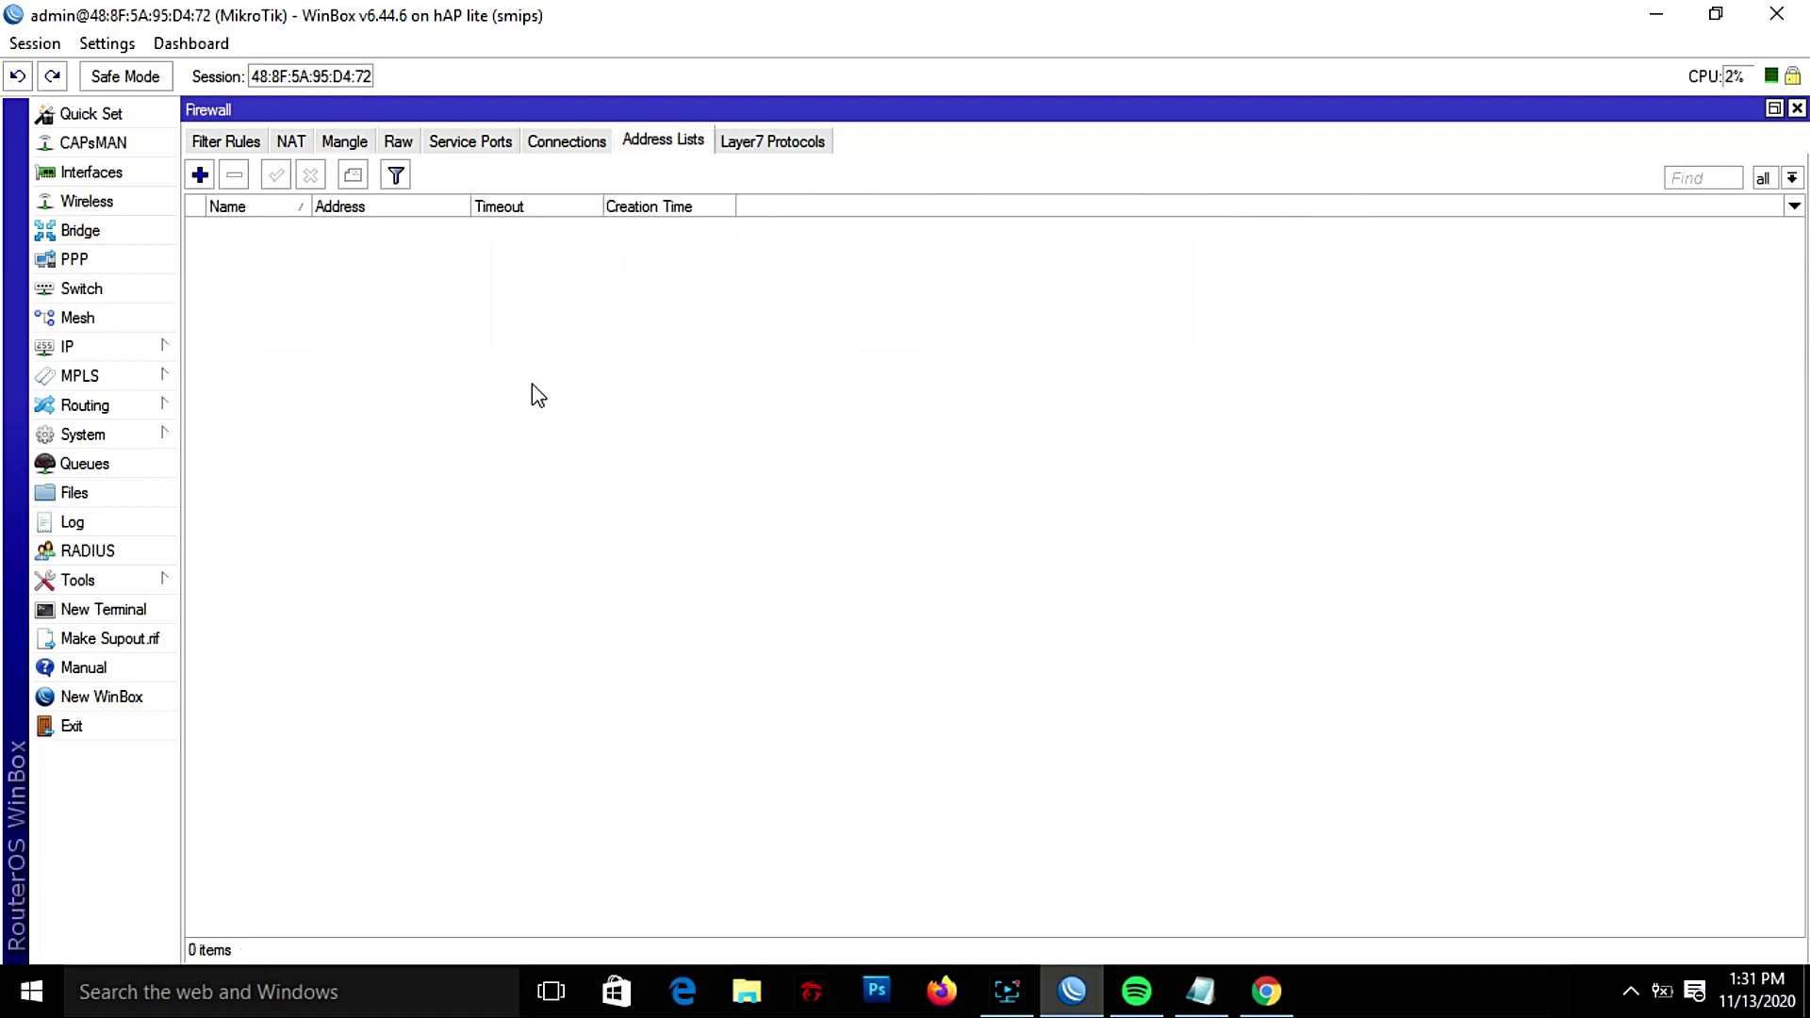
click(345, 144)
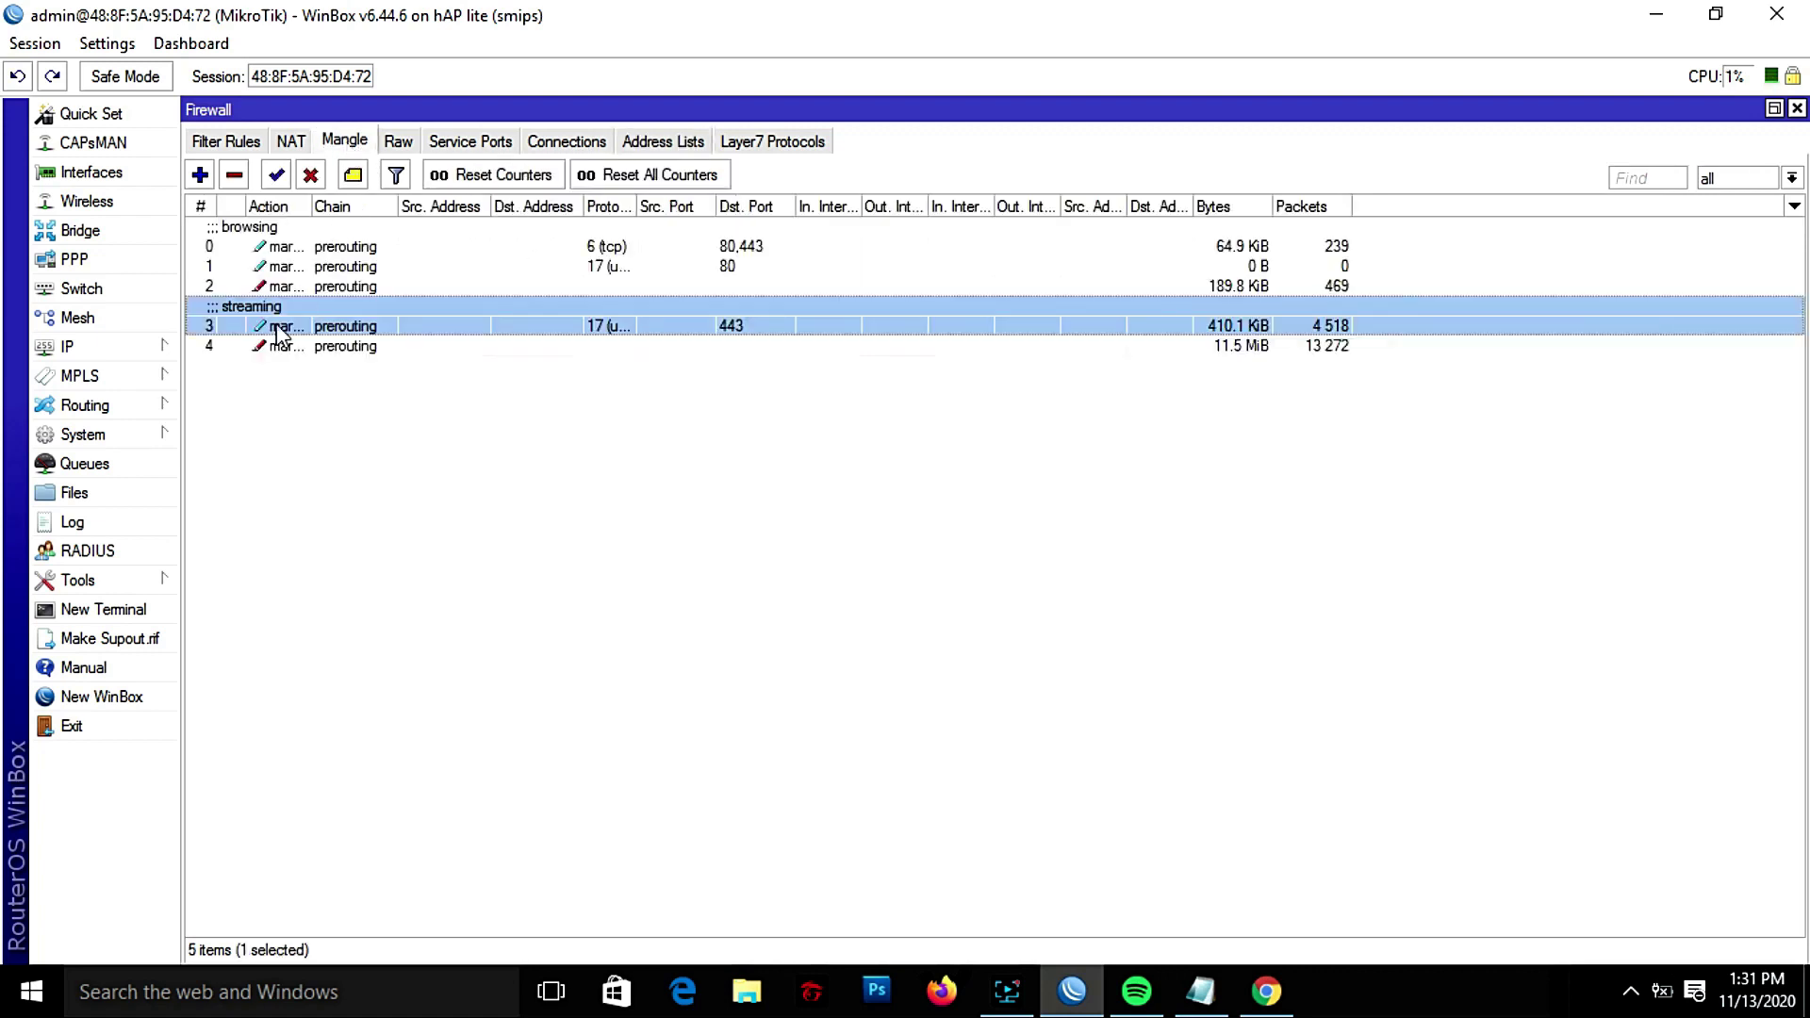
click(163, 355)
click(242, 511)
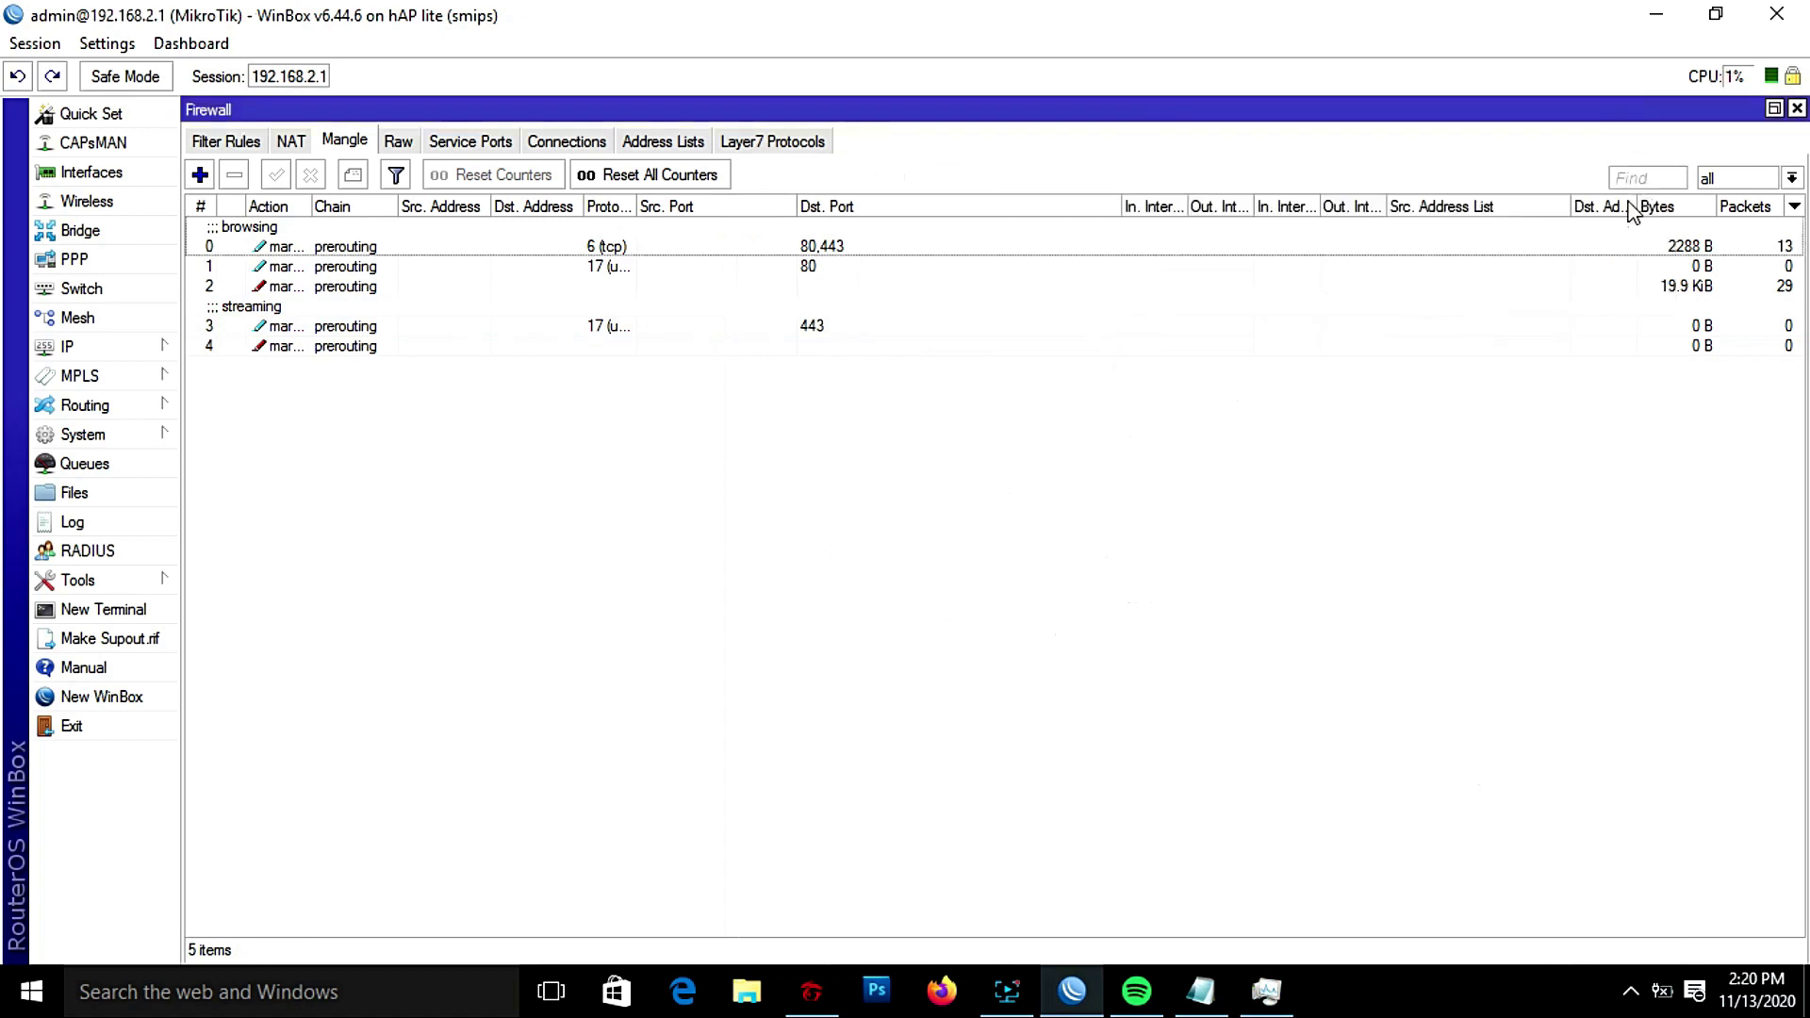
Step: Start a new mangle rule with the forward chain and the udp protocol
click(200, 175)
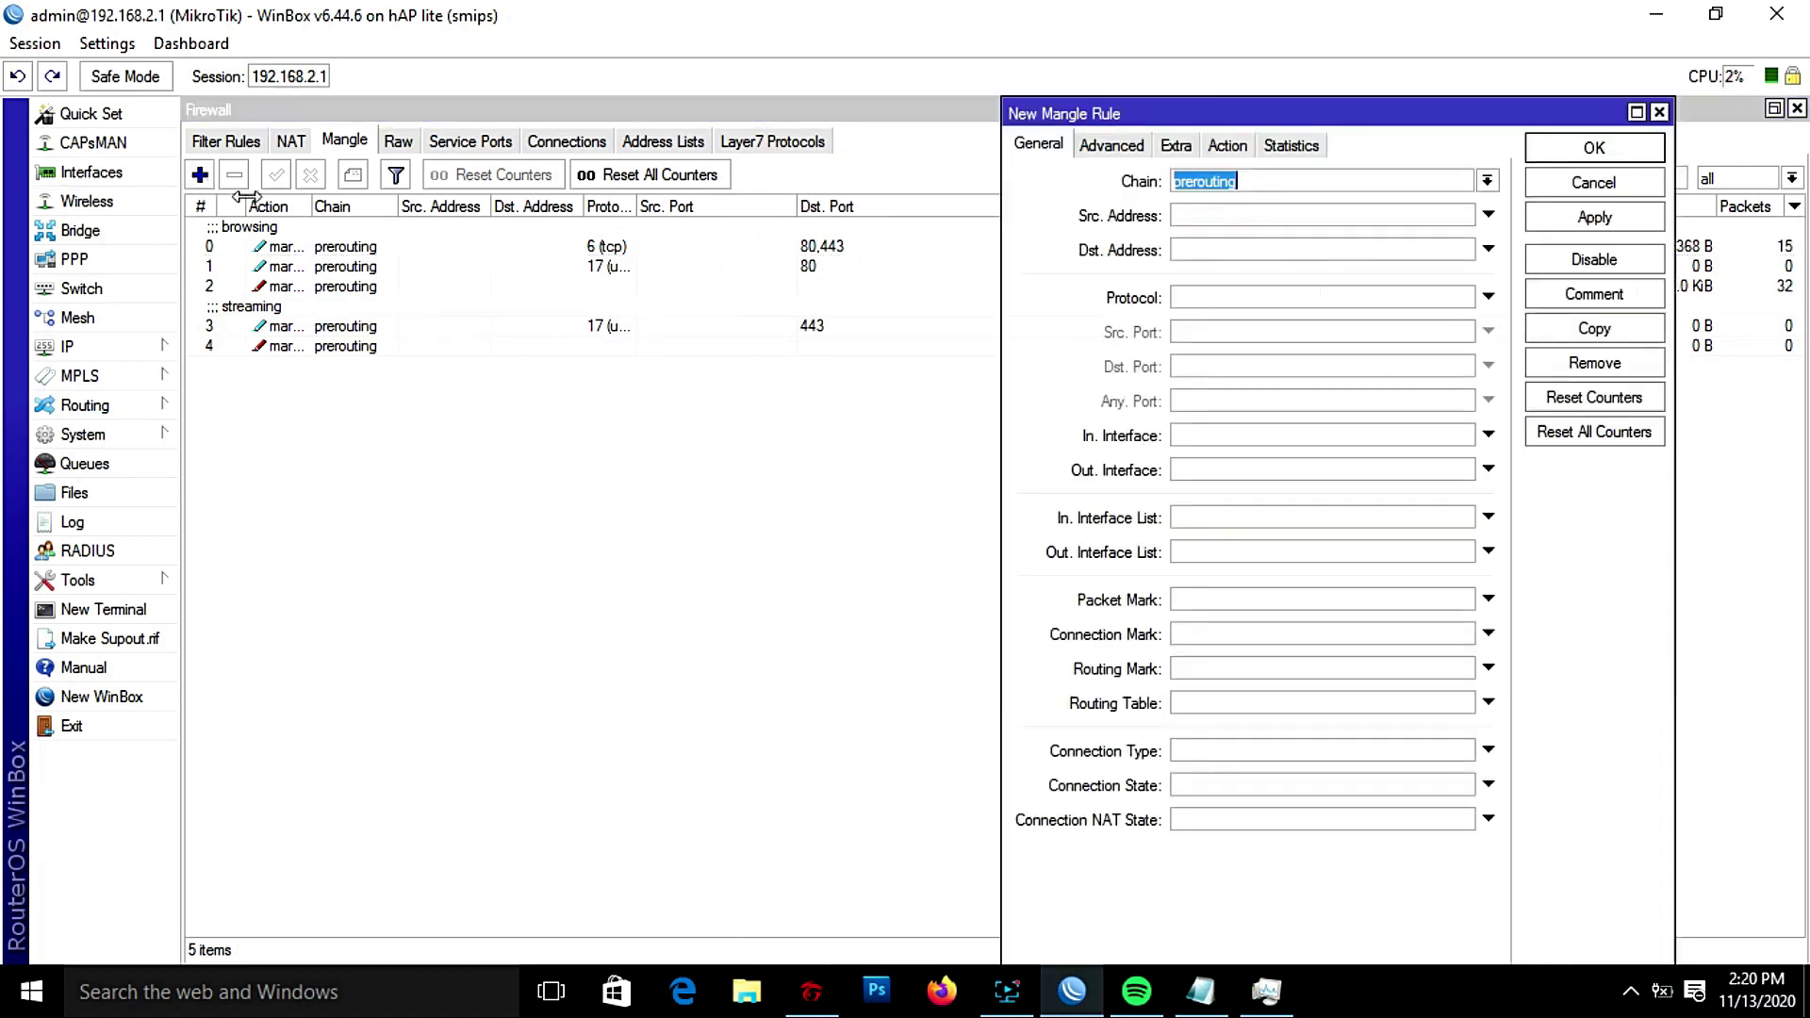
click(1487, 180)
click(1385, 198)
click(1382, 300)
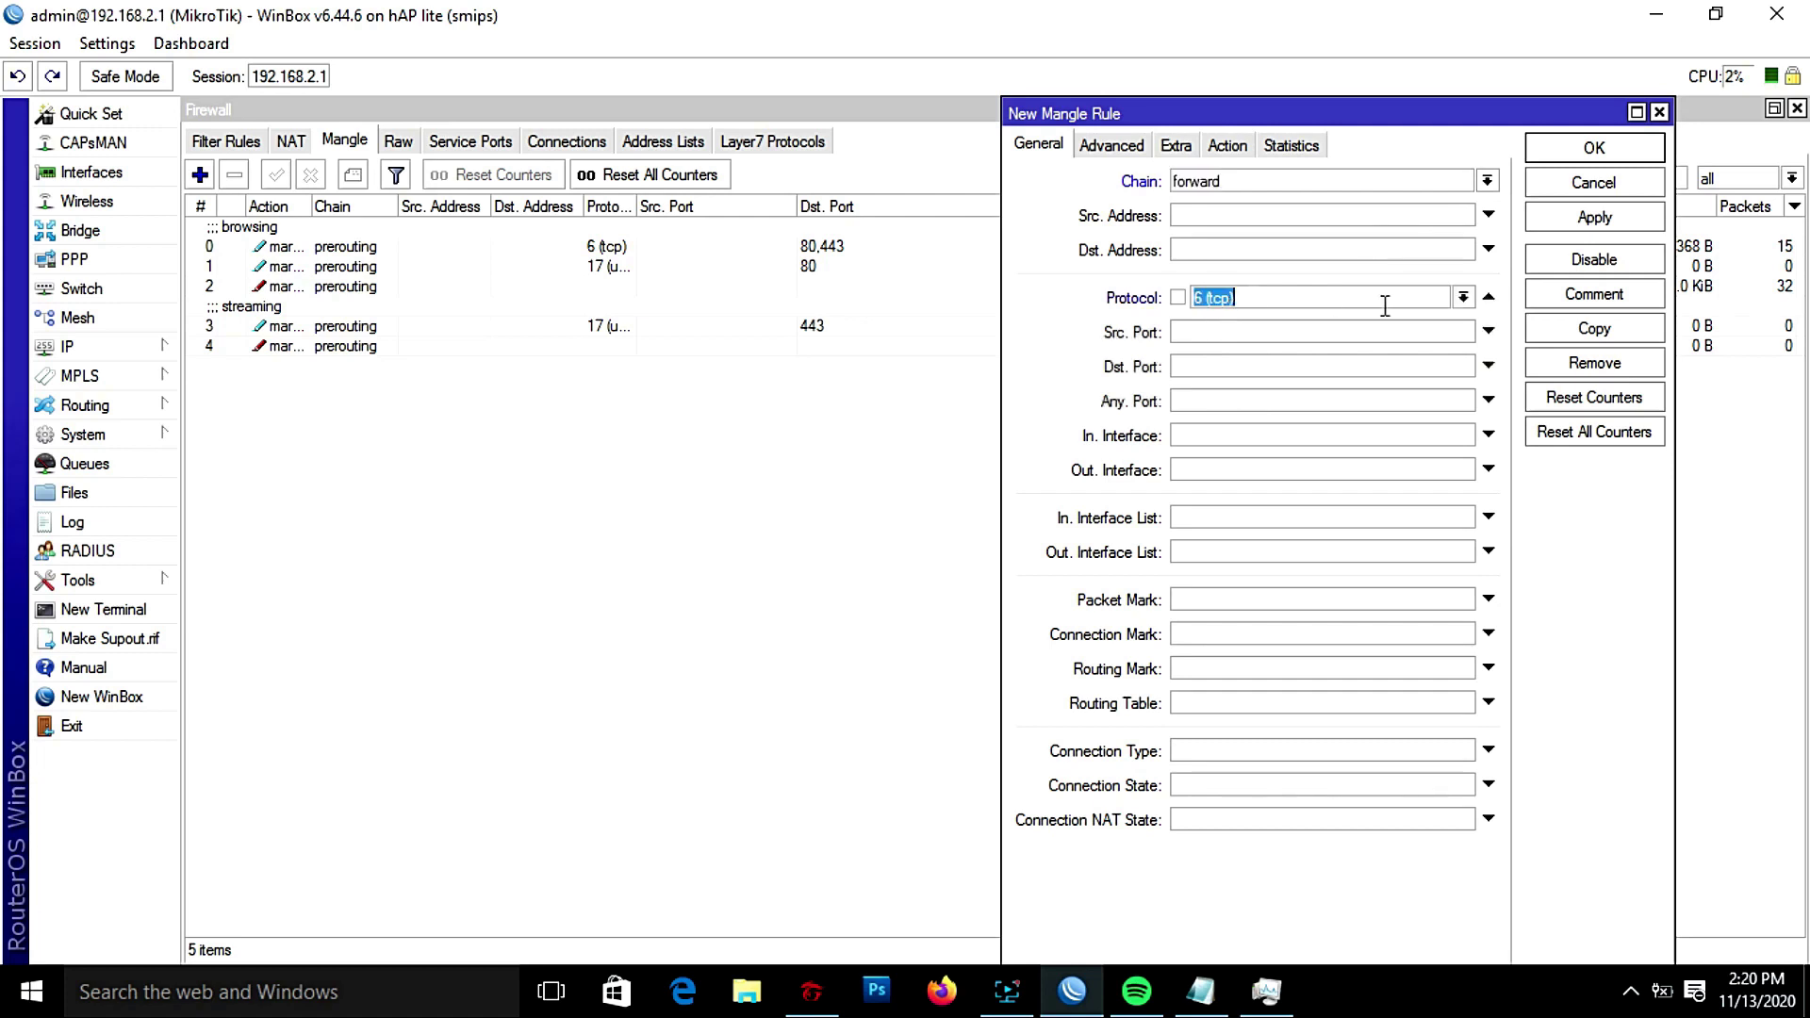
click(1462, 297)
click(1242, 456)
Step: Set the rule to exclude destination ports 1024,3128,8080, copying the gaming port list from the Notepad notes
click(1197, 368)
click(1200, 990)
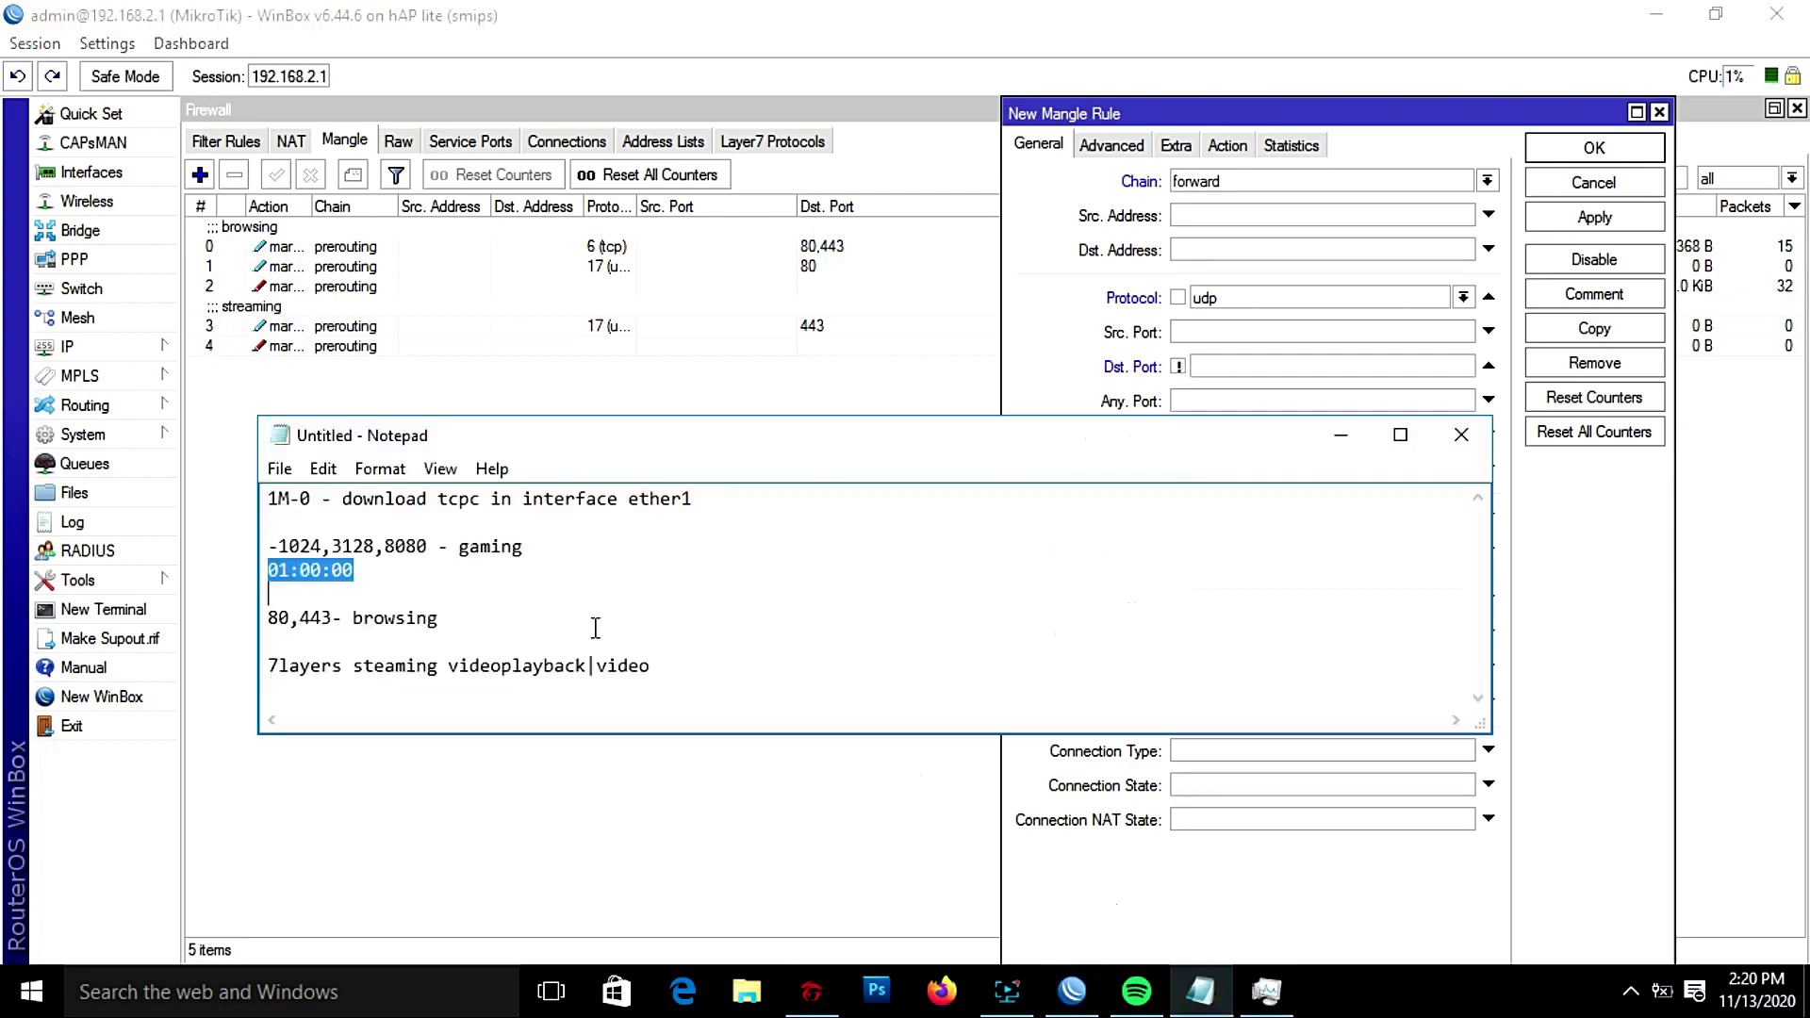
drag(424, 546, 278, 546)
right_click(280, 547)
click(355, 628)
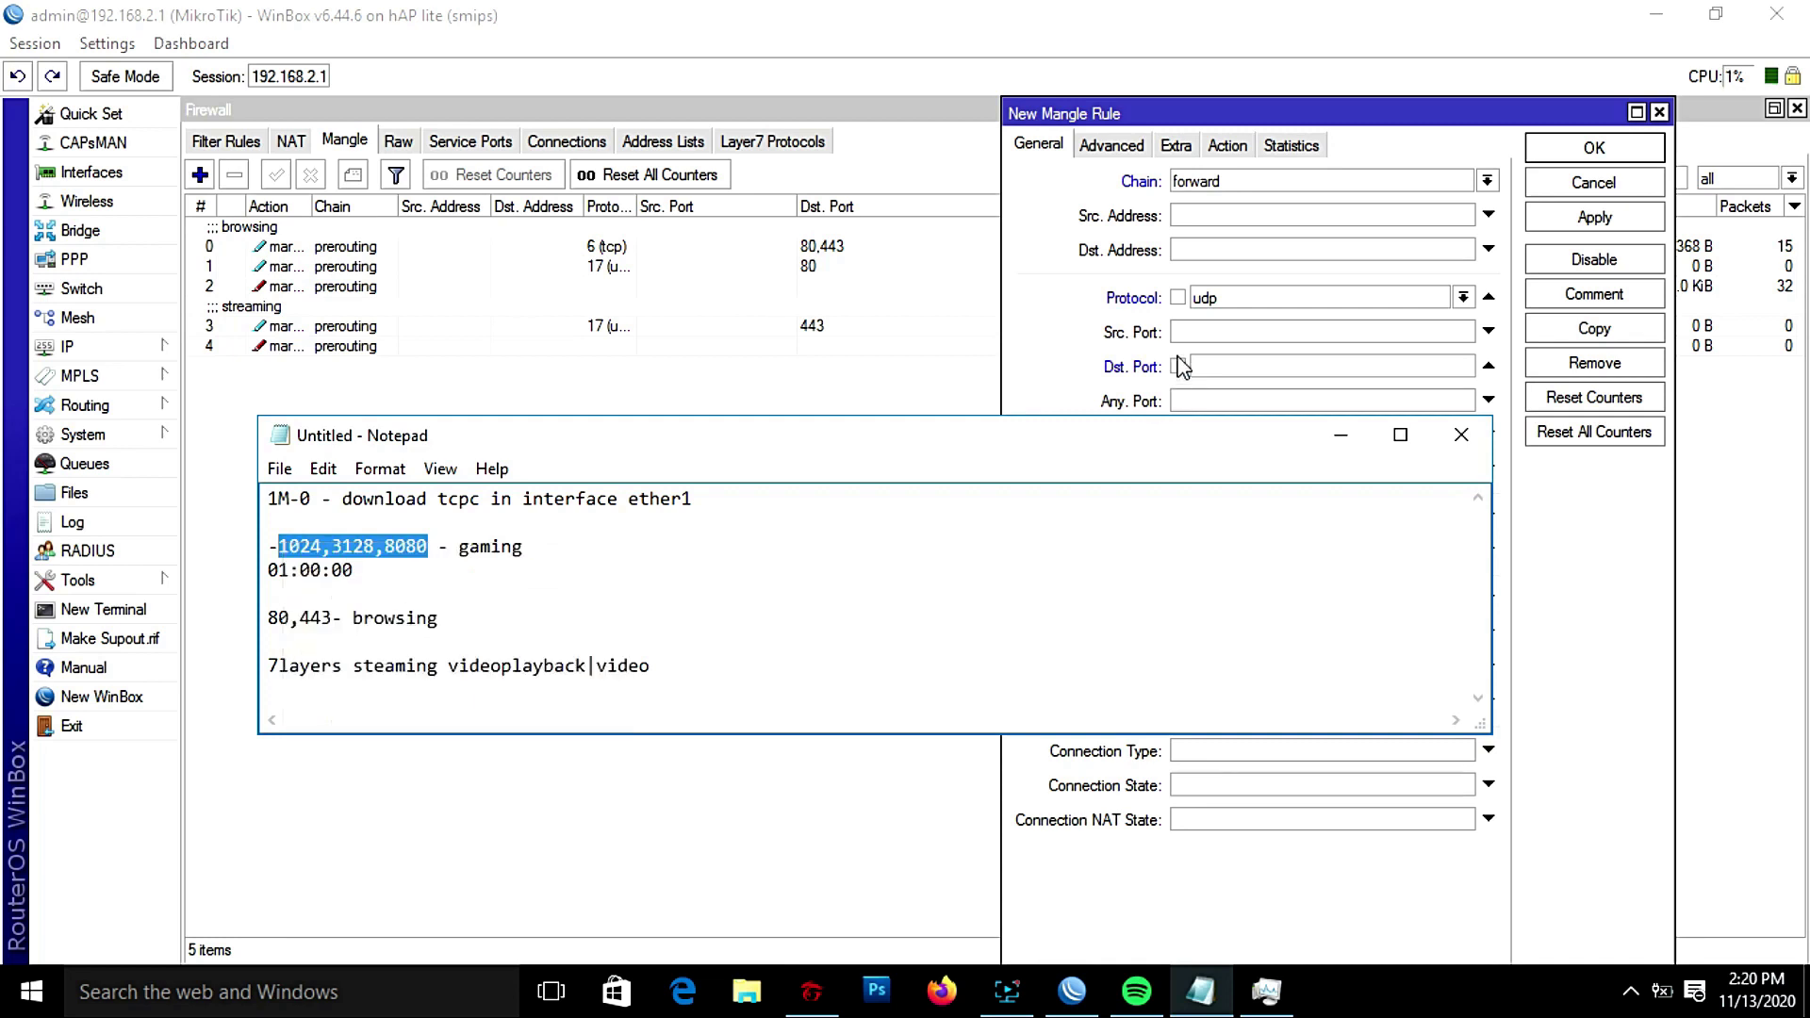
click(1230, 368)
right_click(1230, 367)
click(1283, 443)
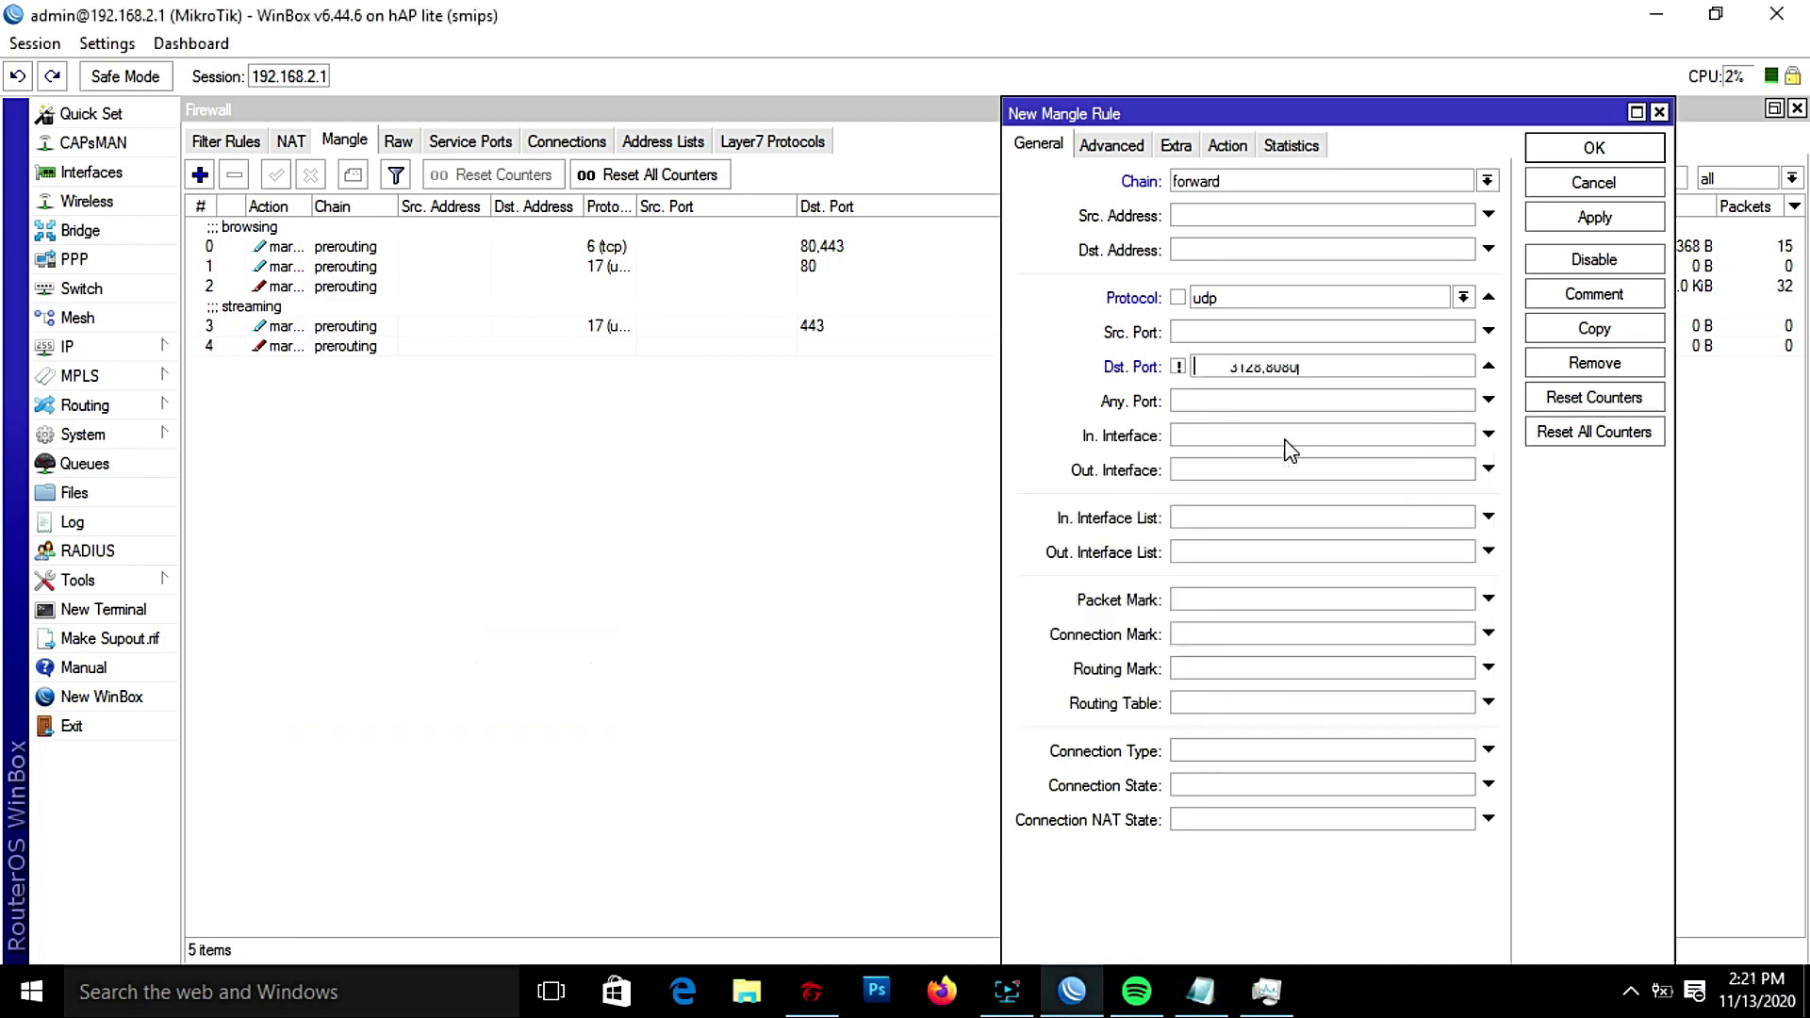
Step: Set the rule's incoming interface to bridge1 and check which ports belong to that bridge
click(1233, 443)
click(1463, 434)
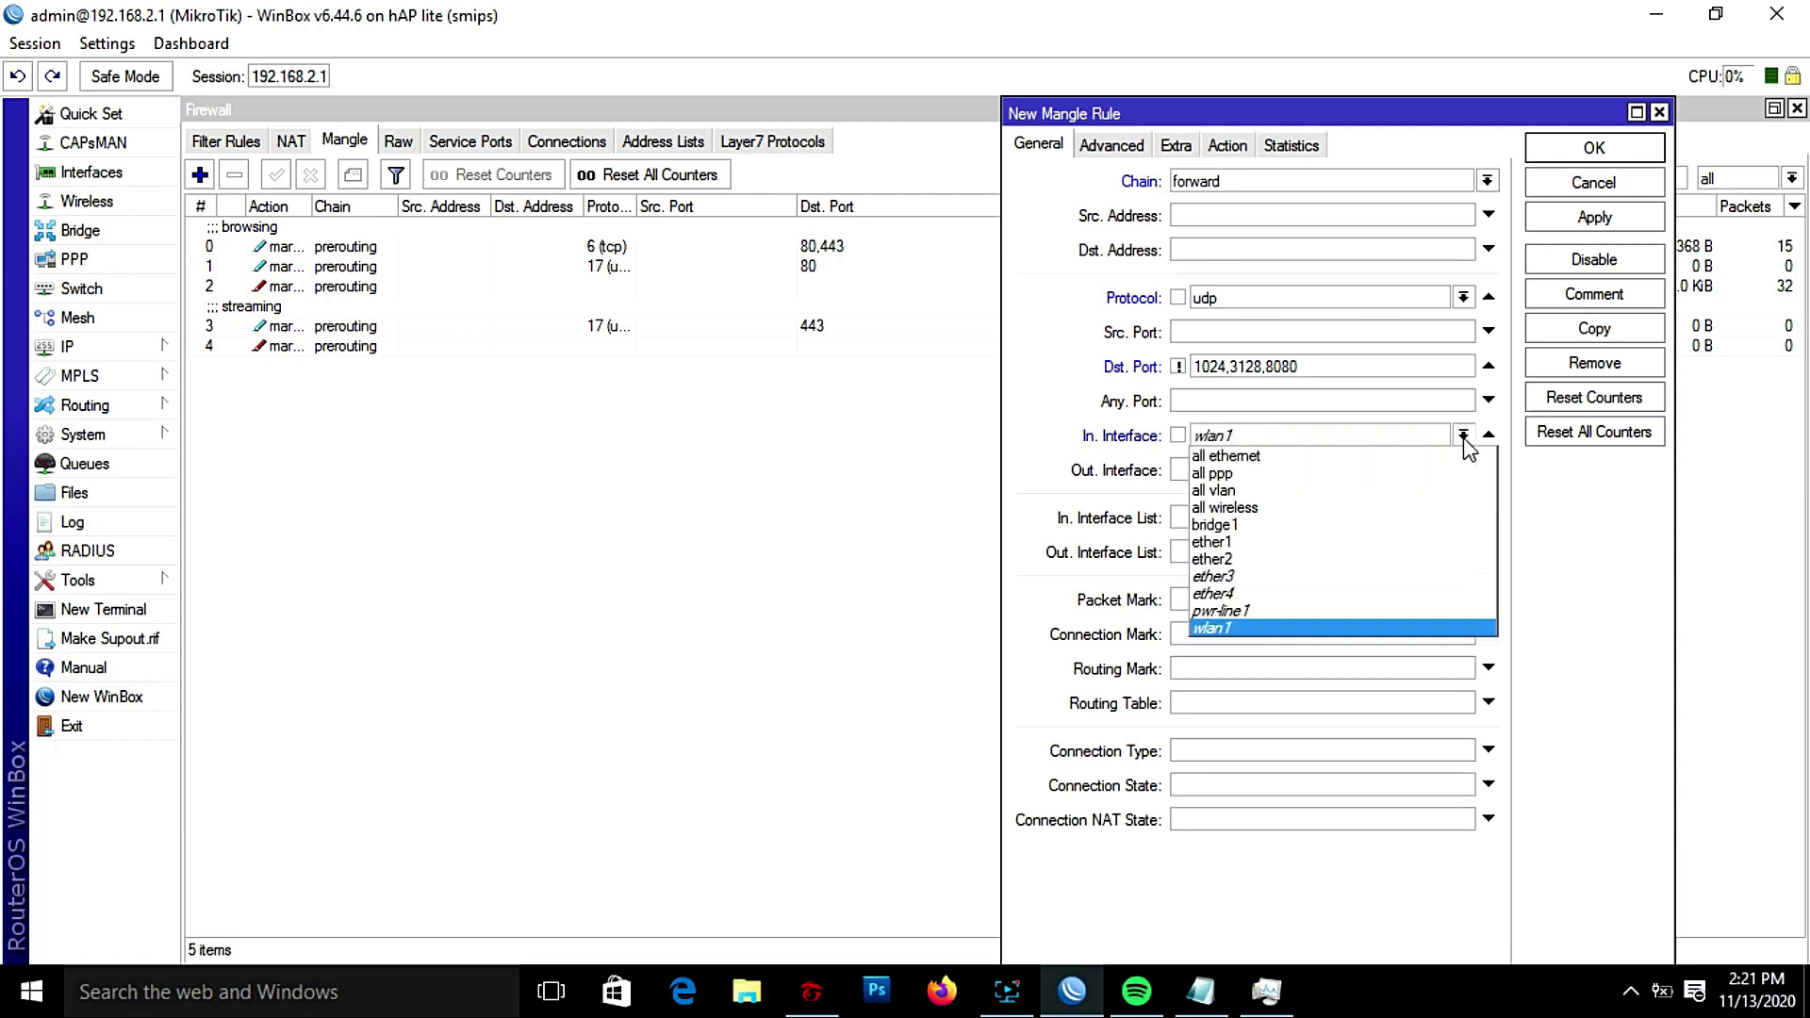
click(1259, 527)
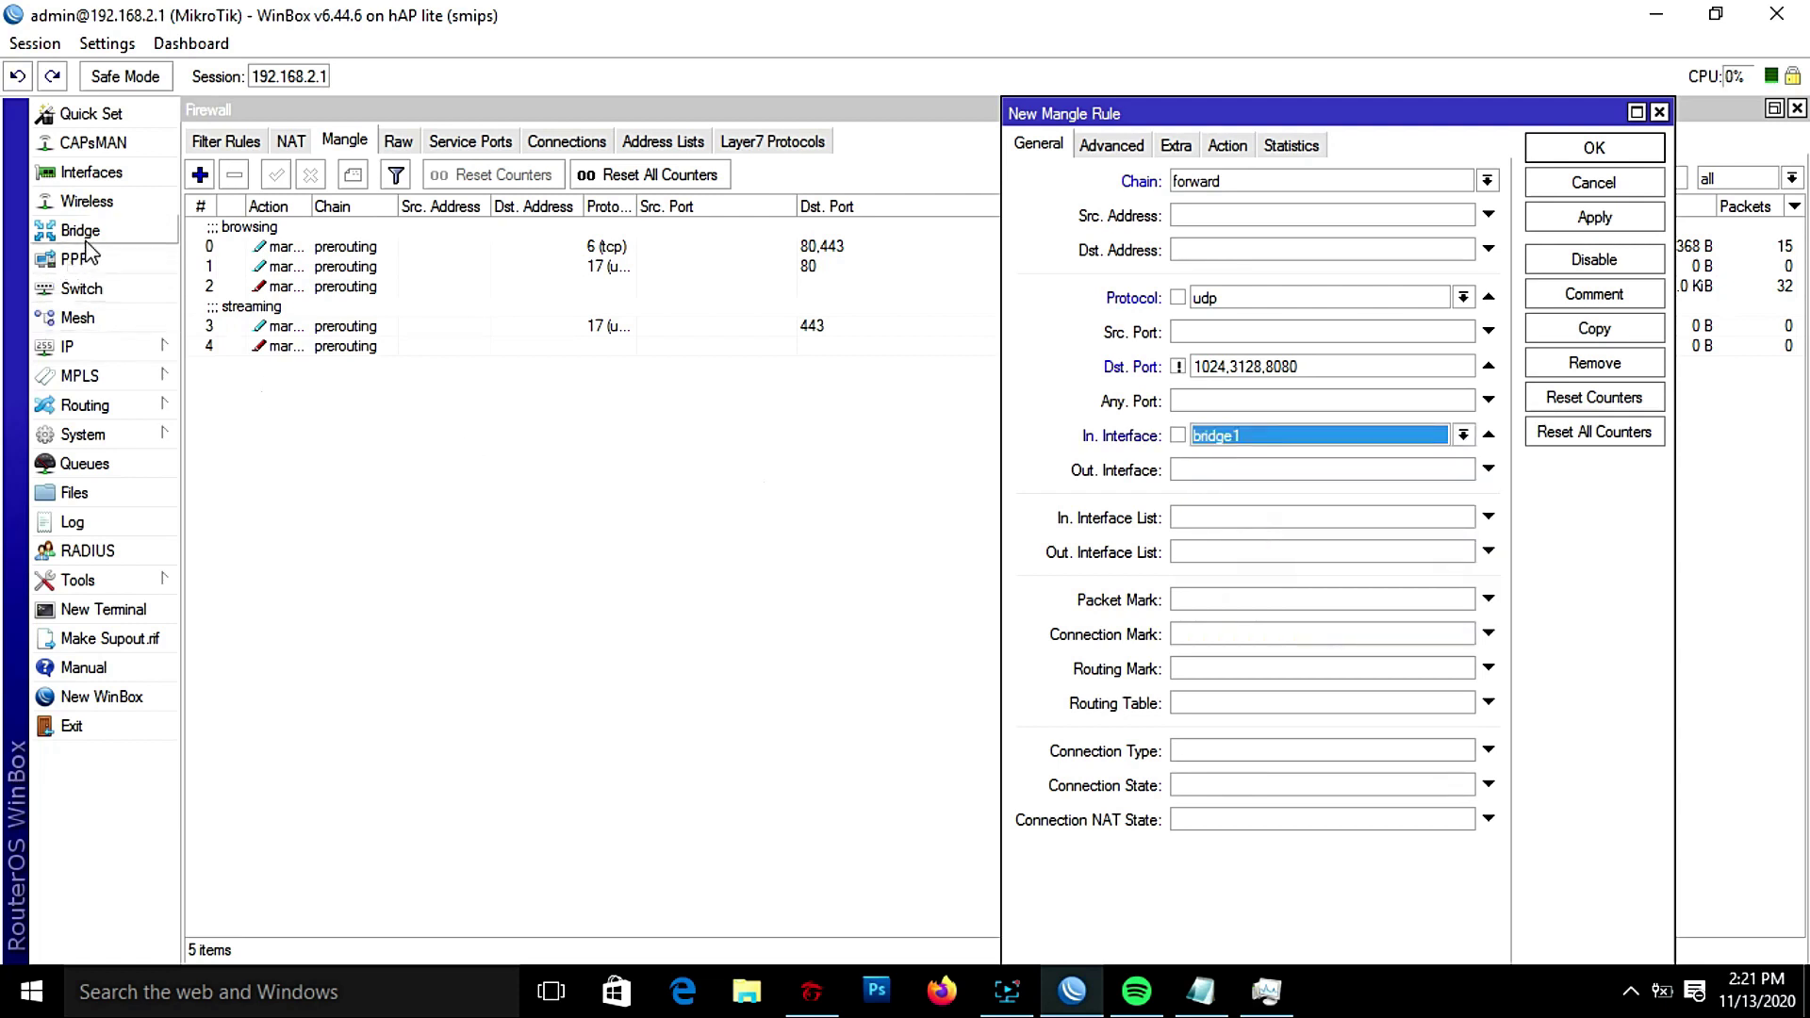
click(141, 347)
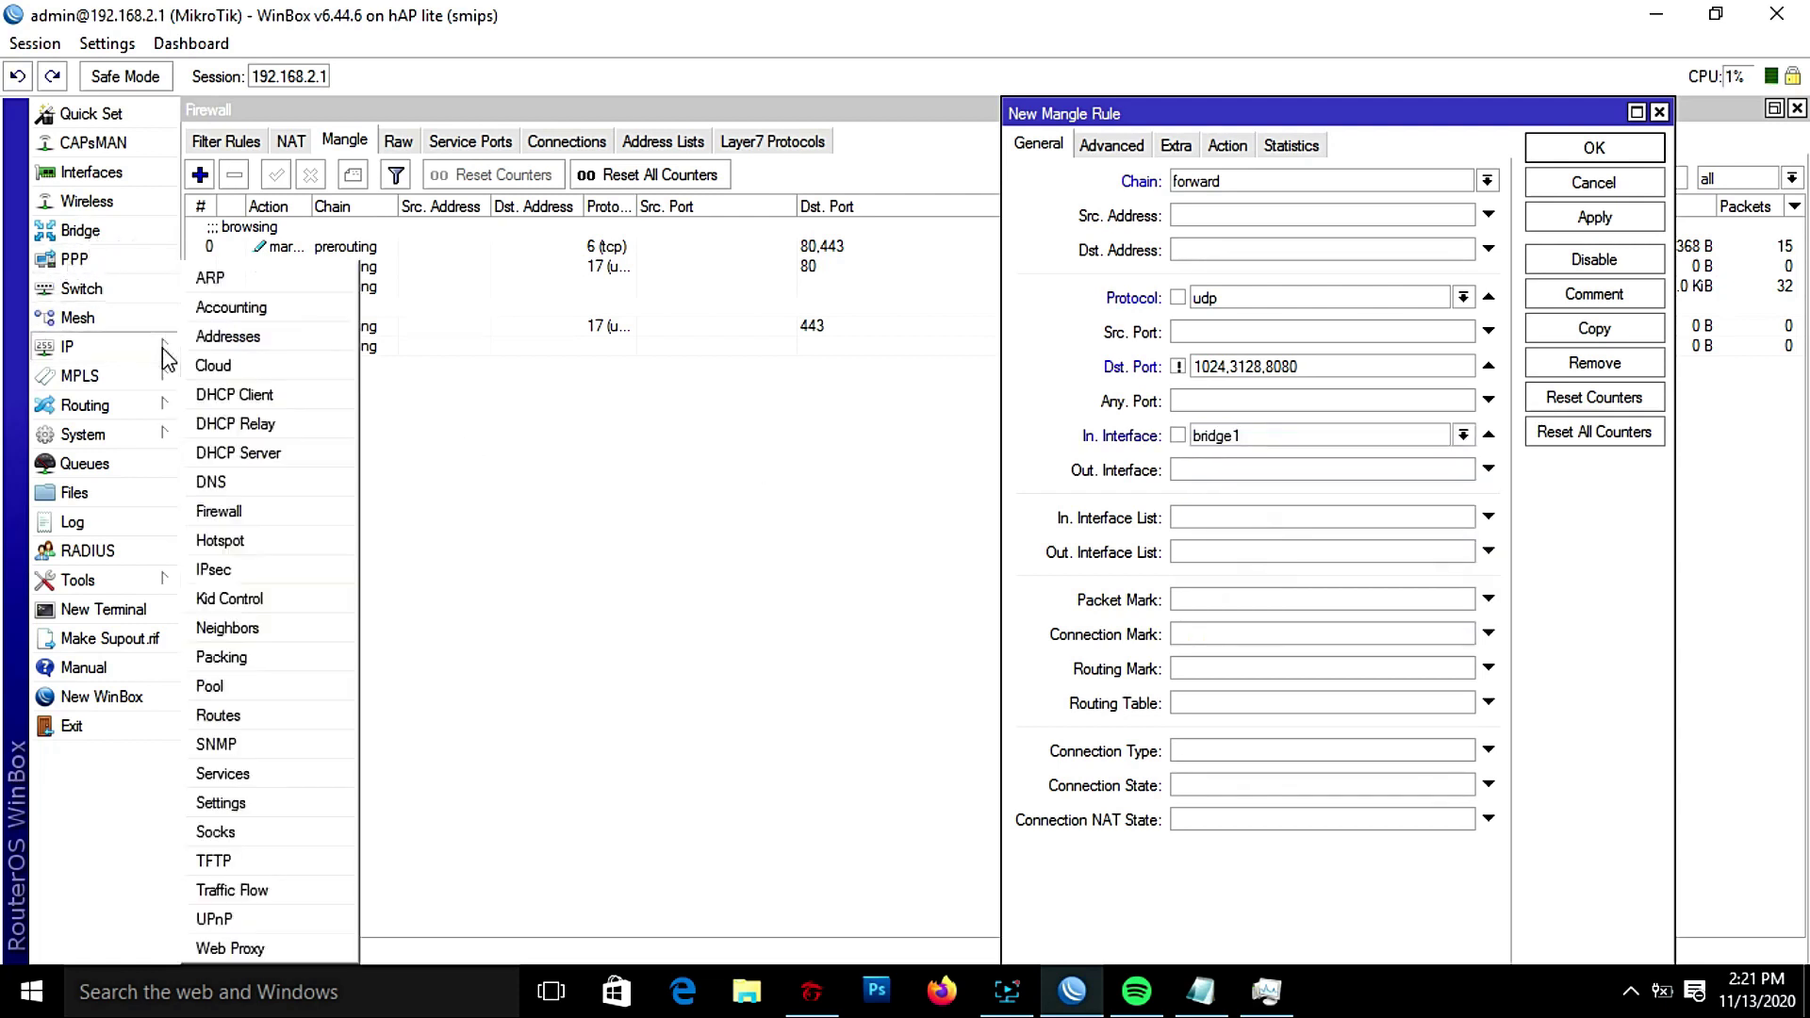
click(110, 230)
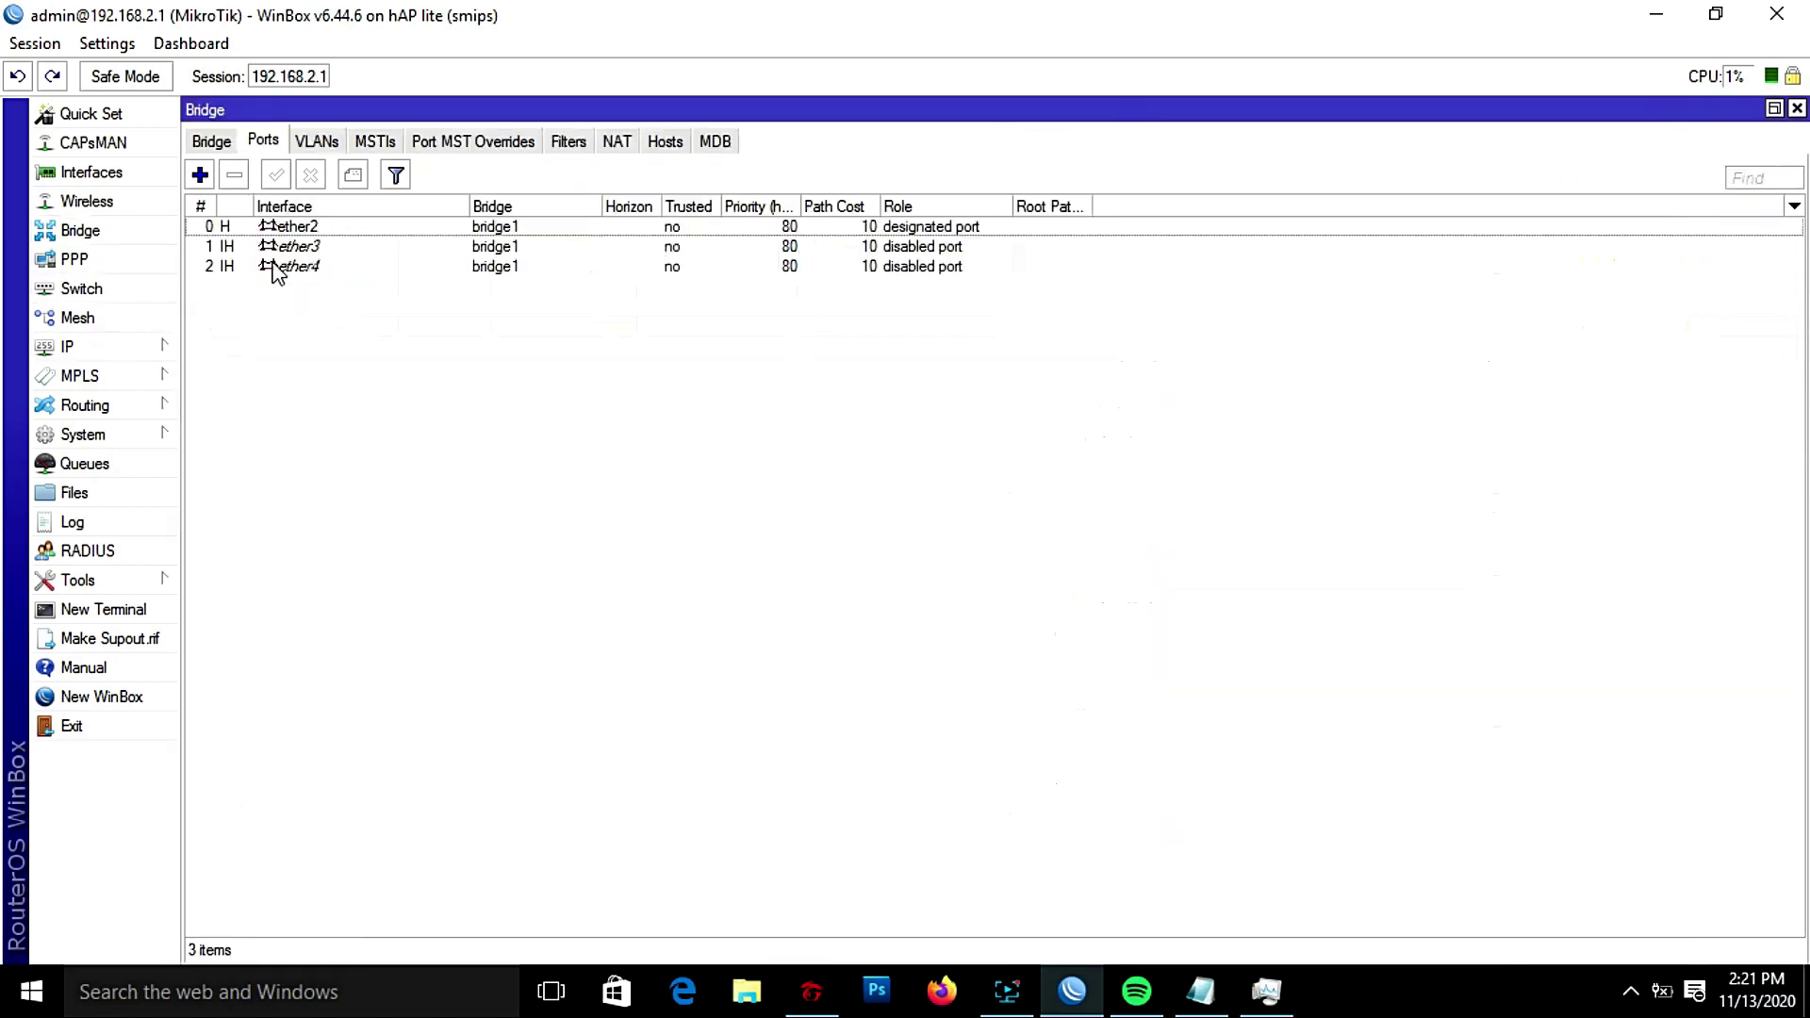
click(226, 141)
click(1797, 109)
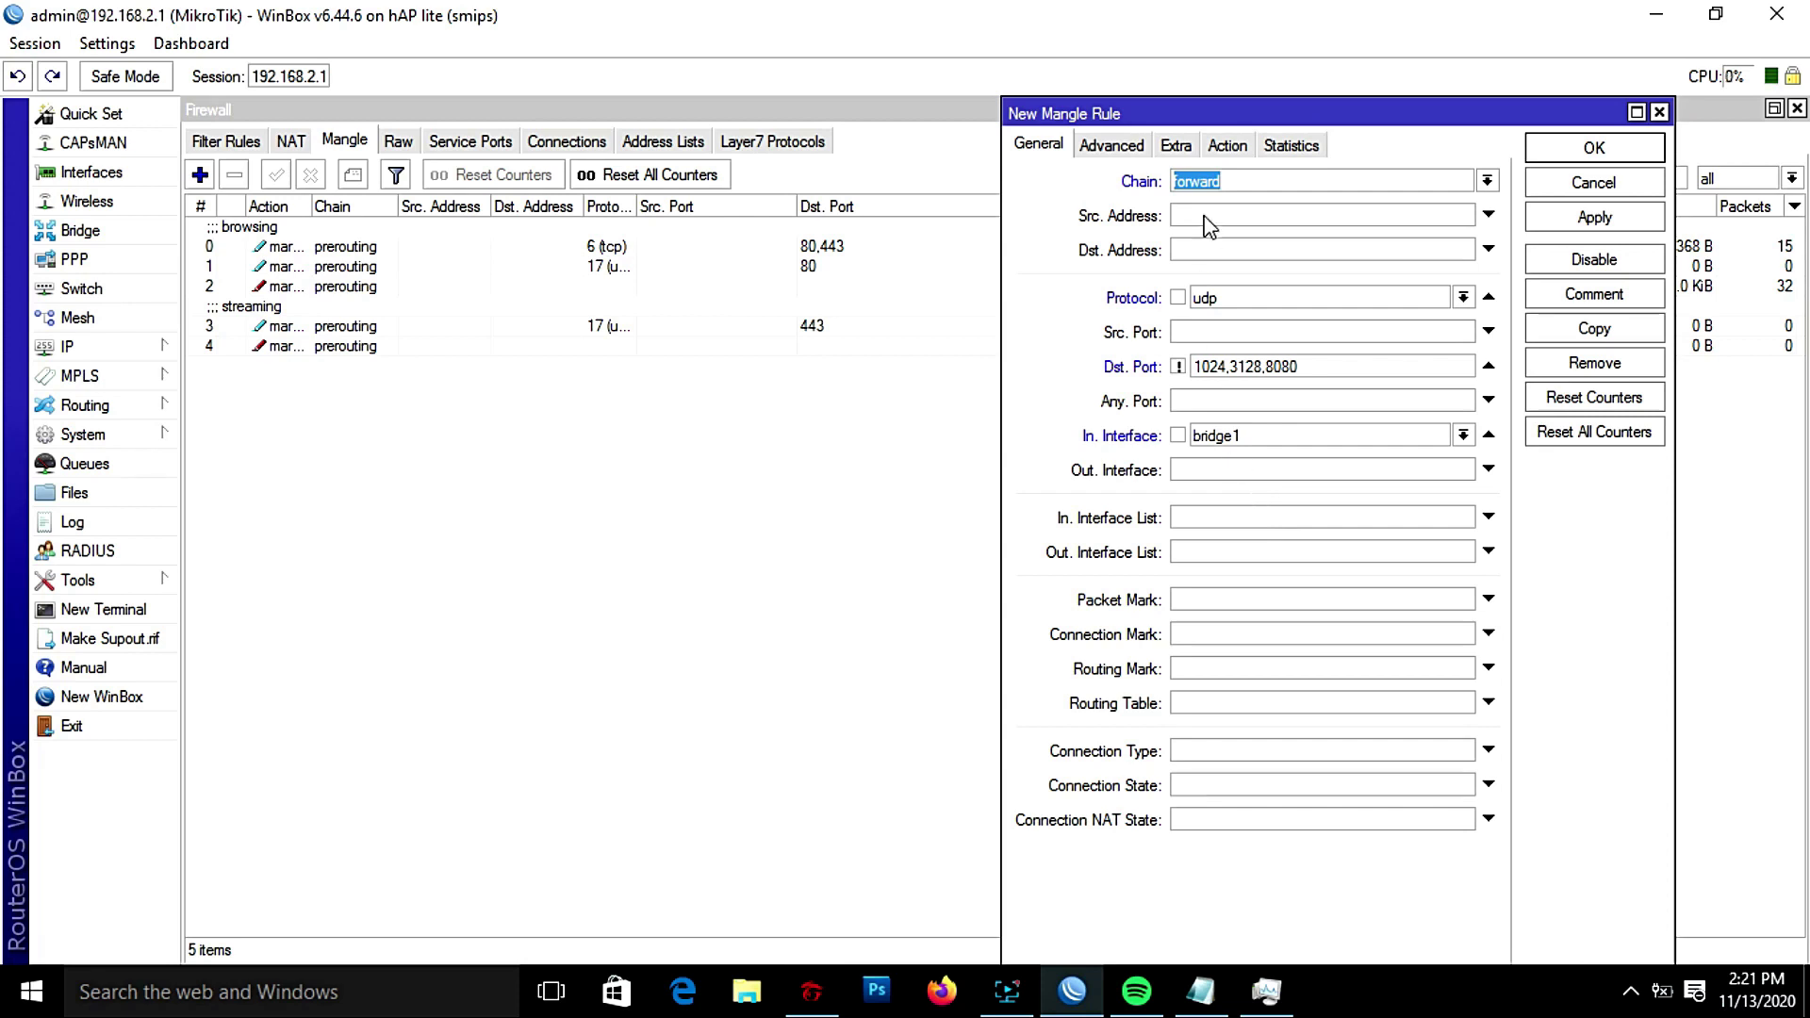
Step: Set the rule's action to mark connection with the new connection mark gaming-con, passthrough disabled, and save it
click(1235, 146)
click(1250, 182)
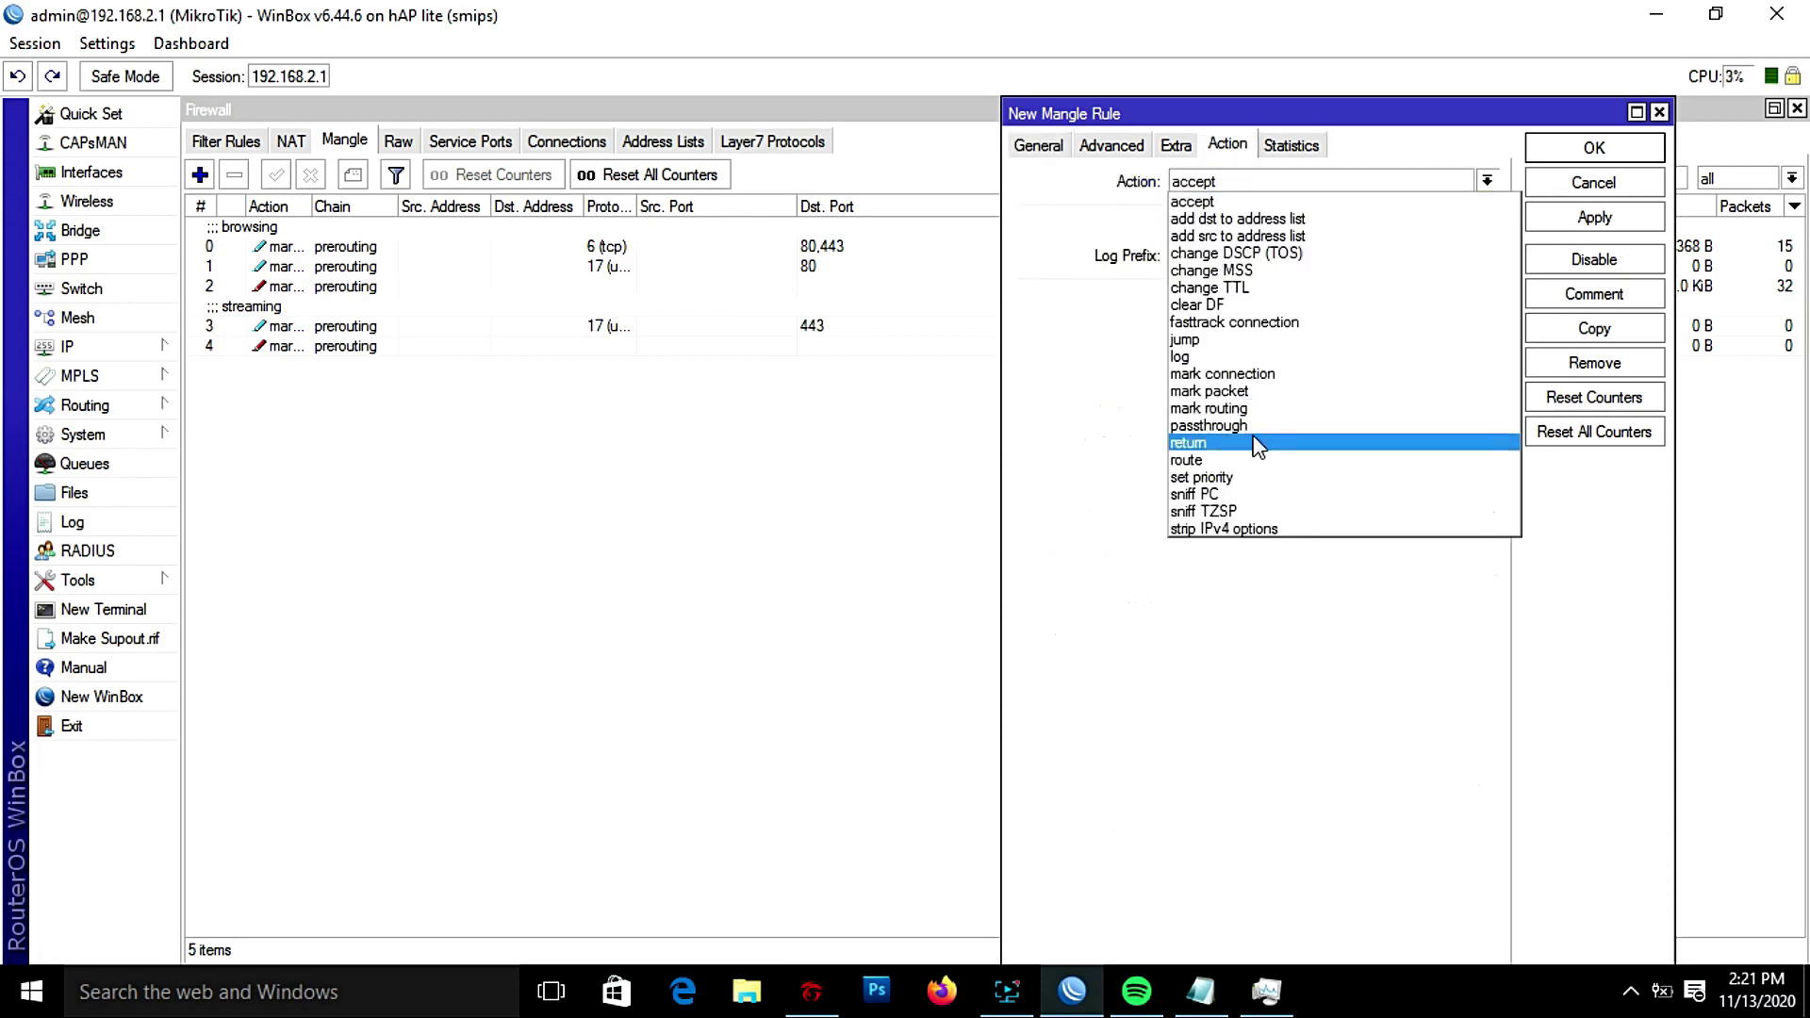
click(1278, 377)
click(1233, 302)
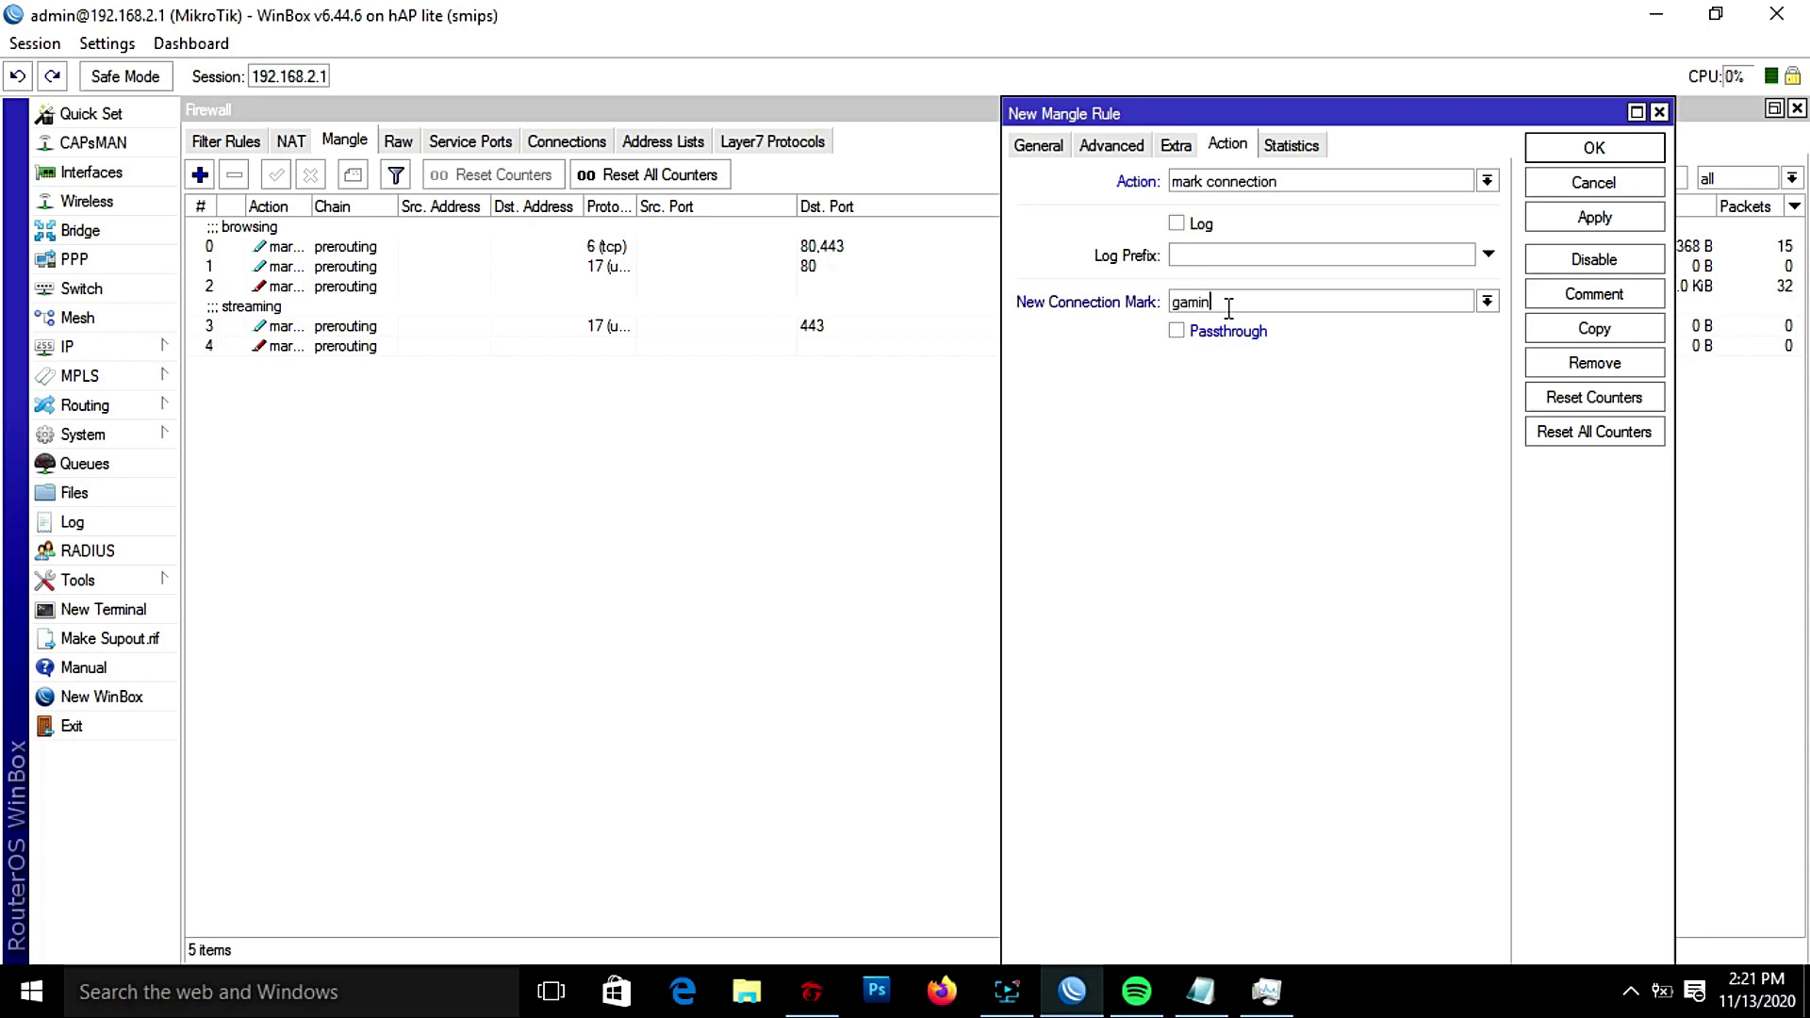
text(gaming-con)
click(1604, 219)
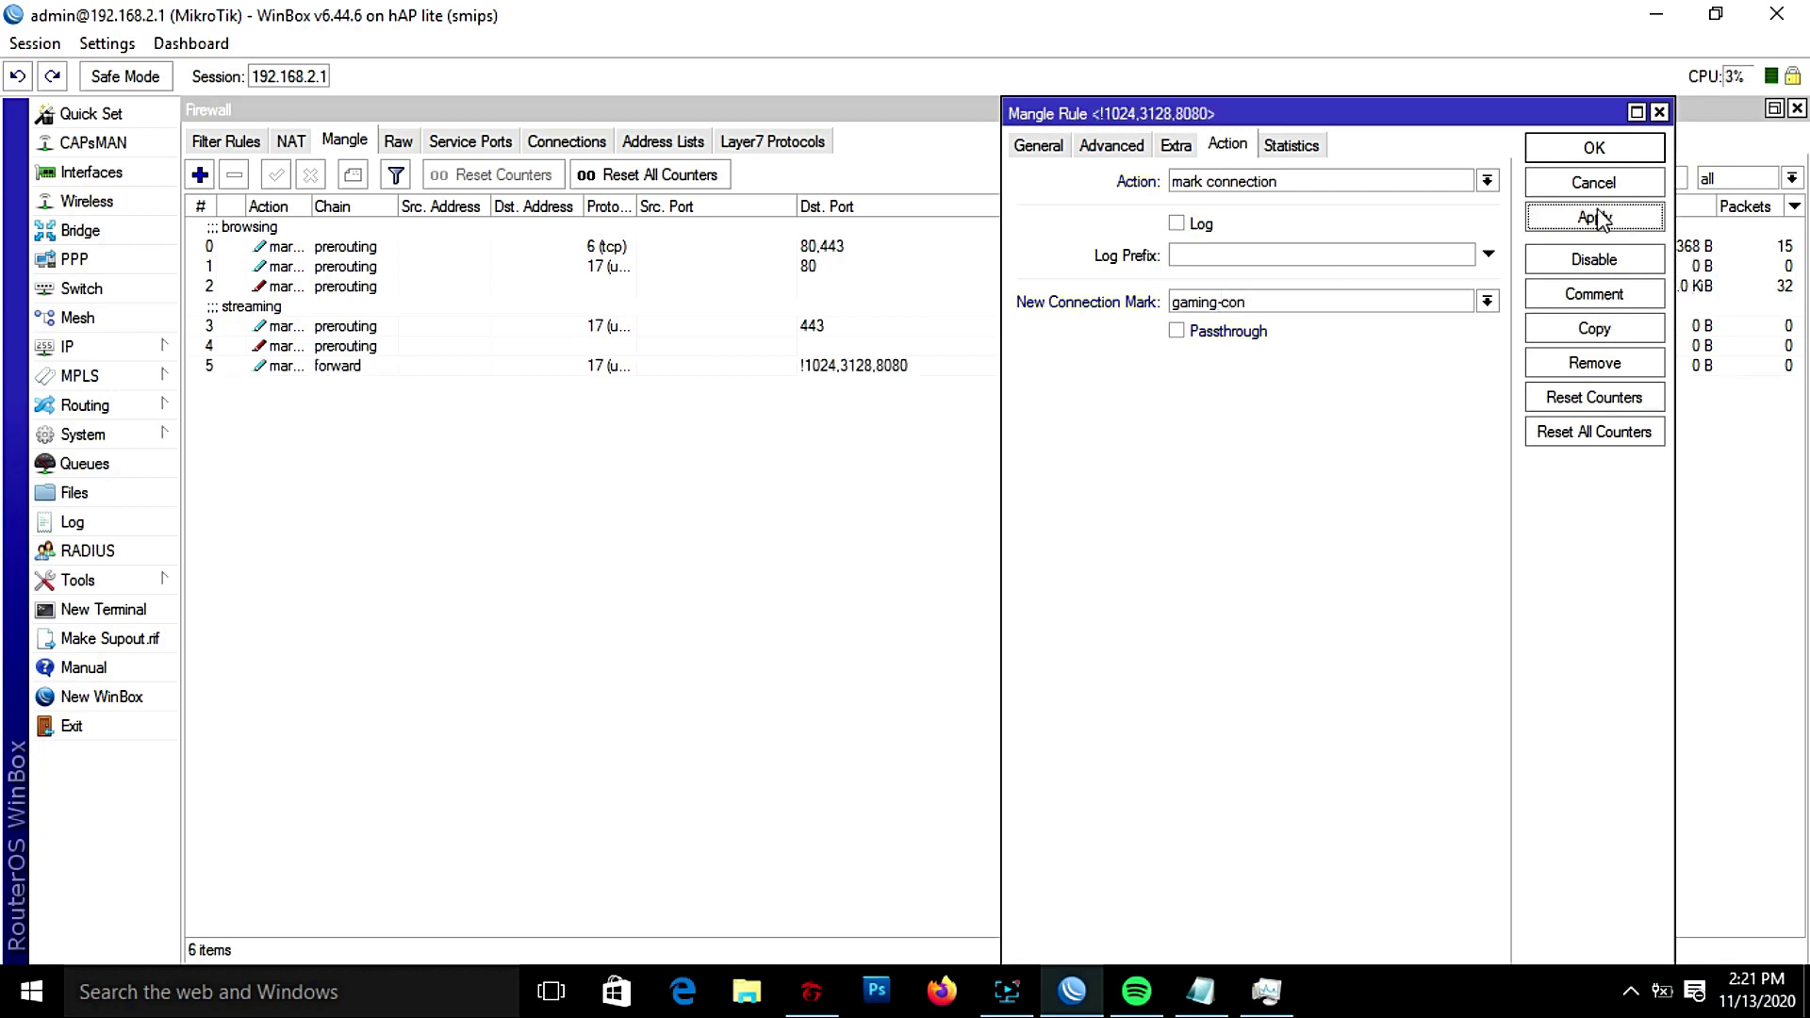
click(1593, 148)
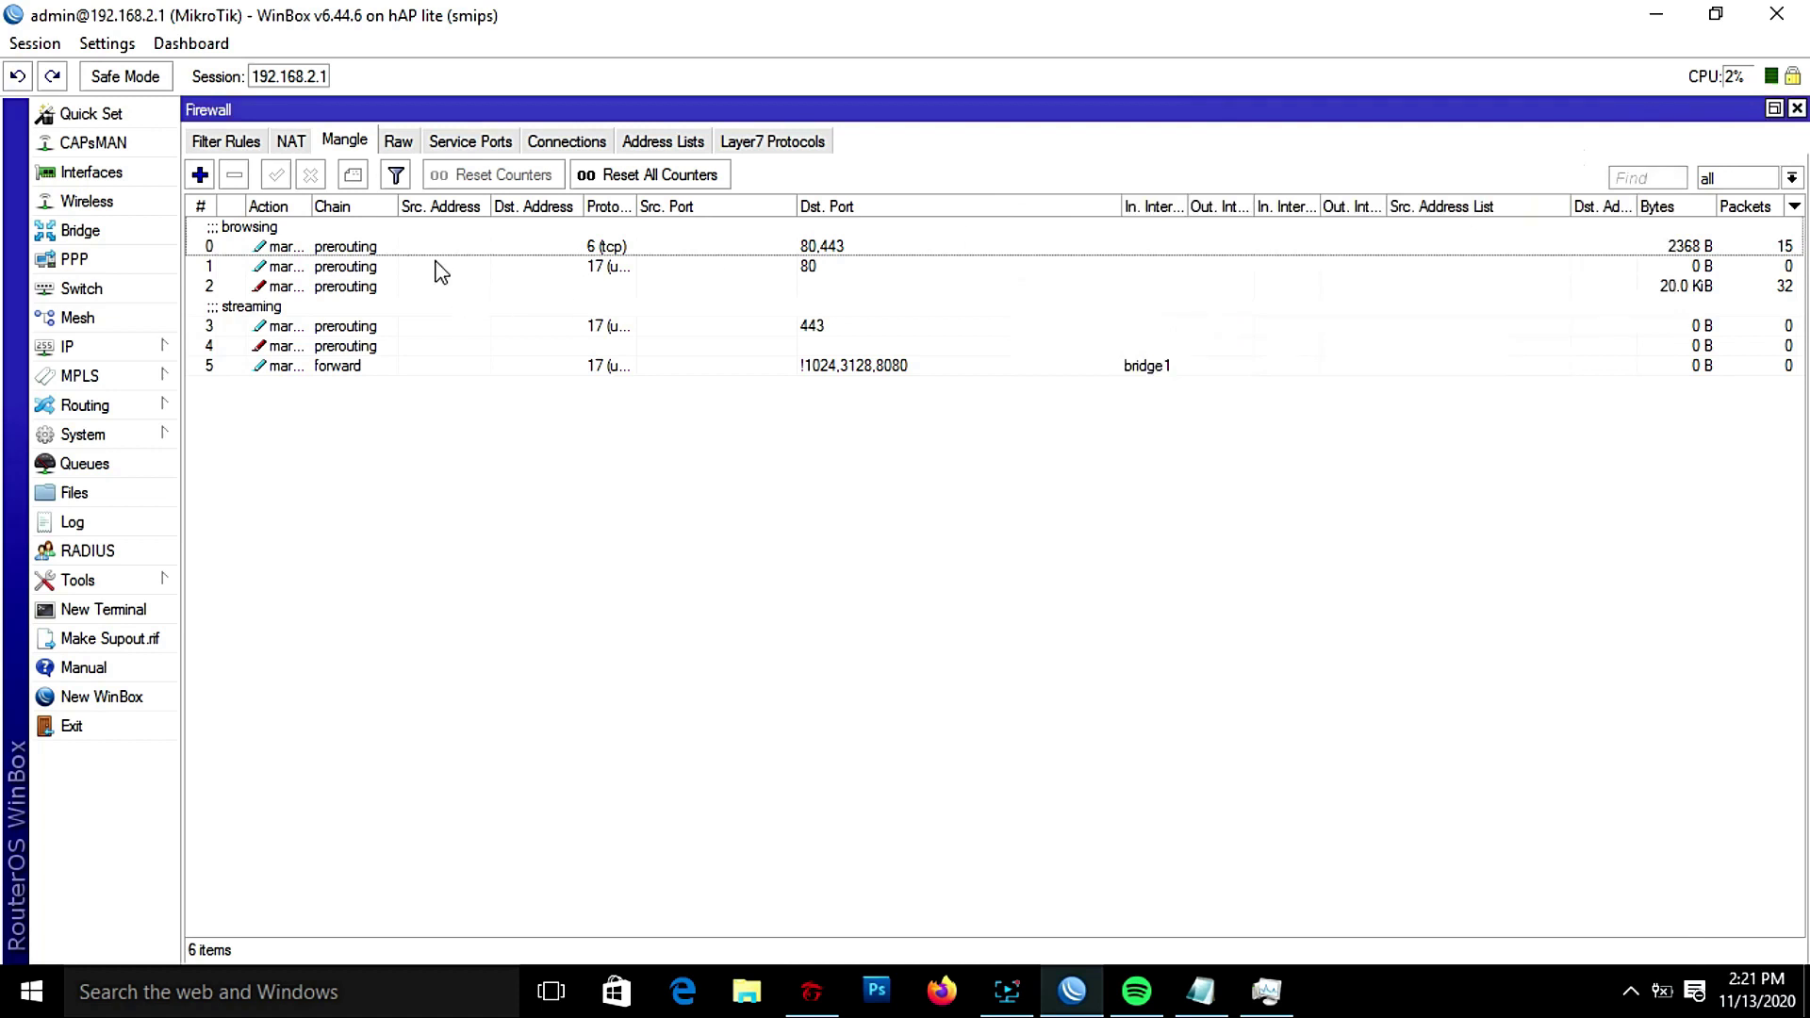
Step: Start another mangle rule with the forward chain and ether1 as the outgoing interface
click(200, 175)
click(1037, 146)
click(1487, 182)
click(1410, 191)
click(1237, 472)
click(1463, 469)
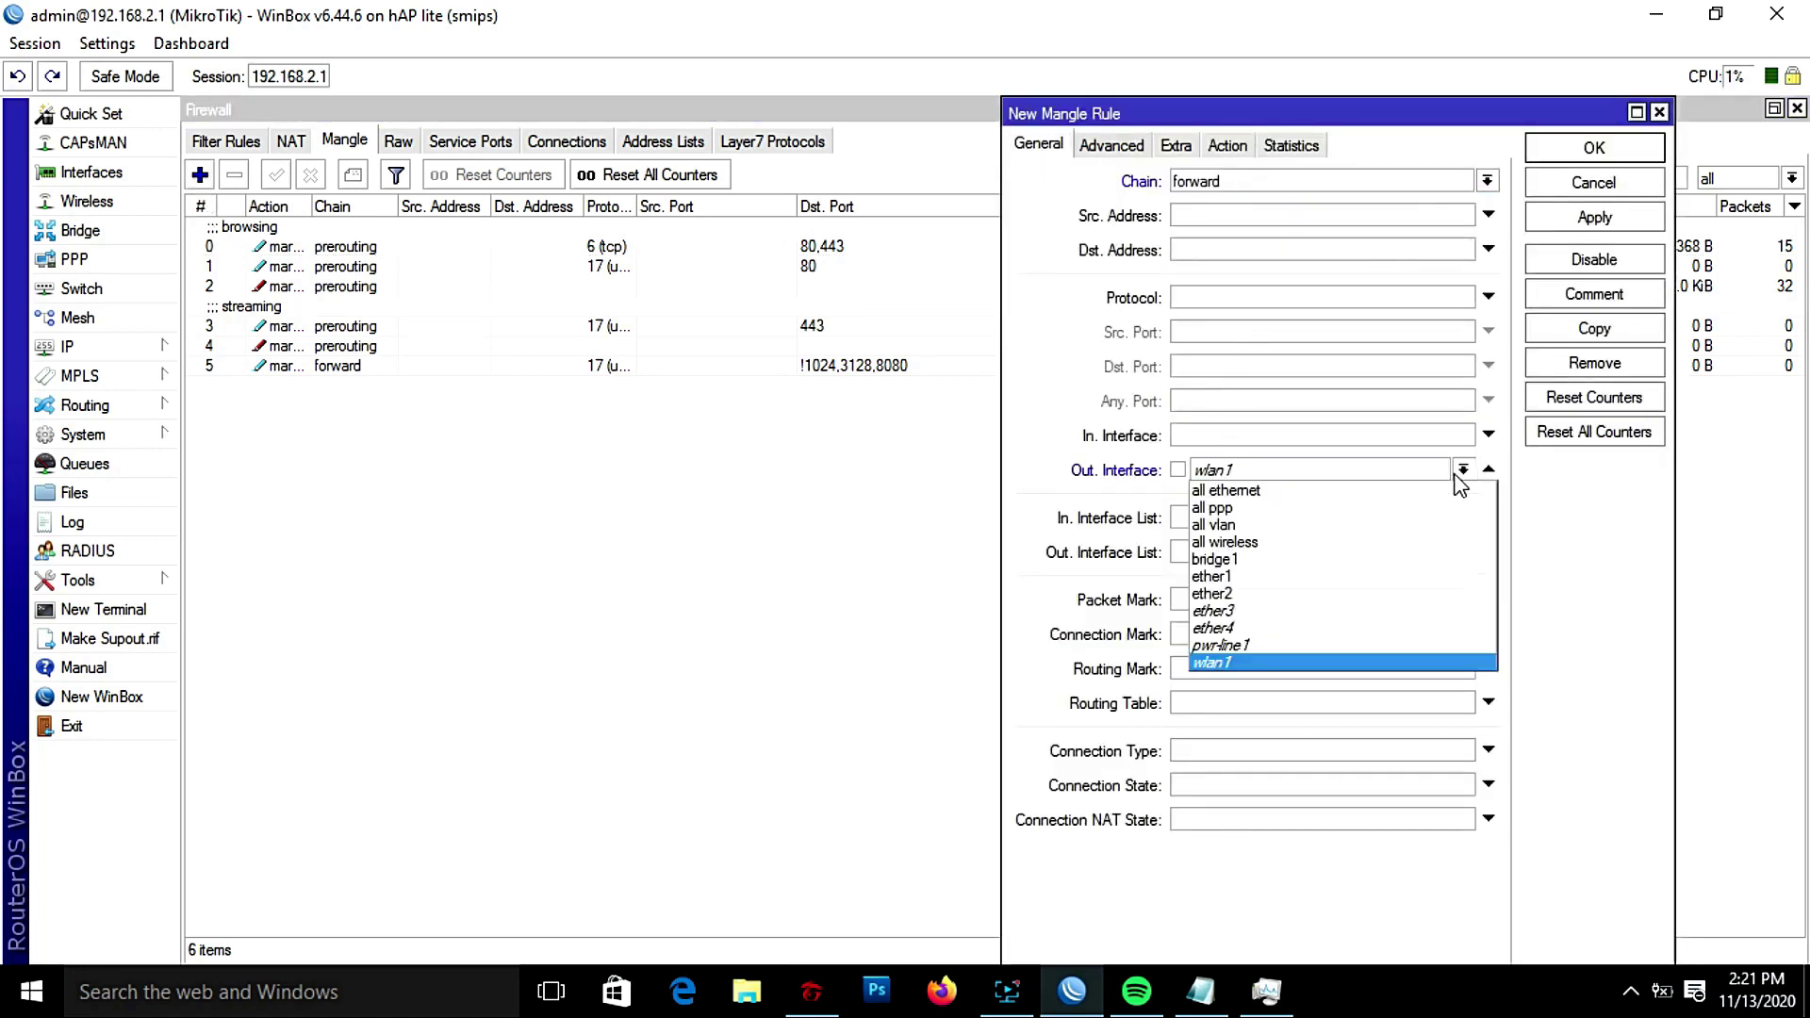
click(1280, 581)
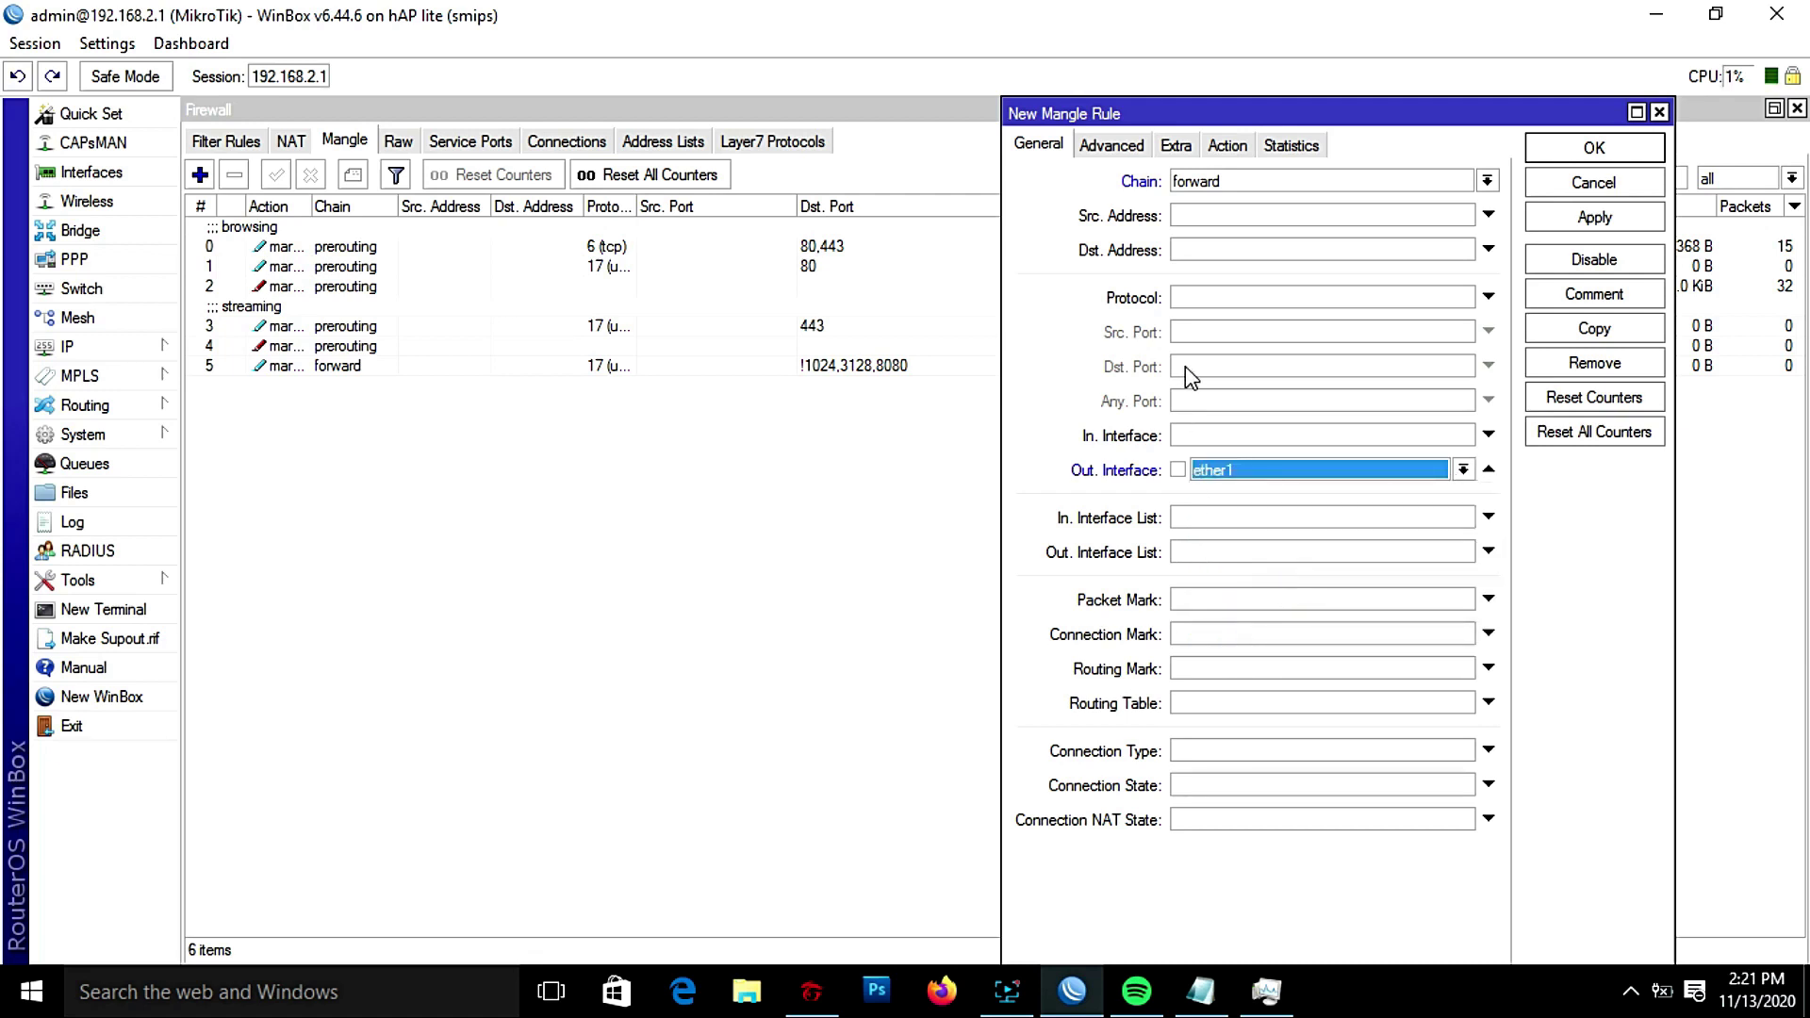
Step: Set the rule's action to add dst to address list, using an address list named gaming
click(1228, 146)
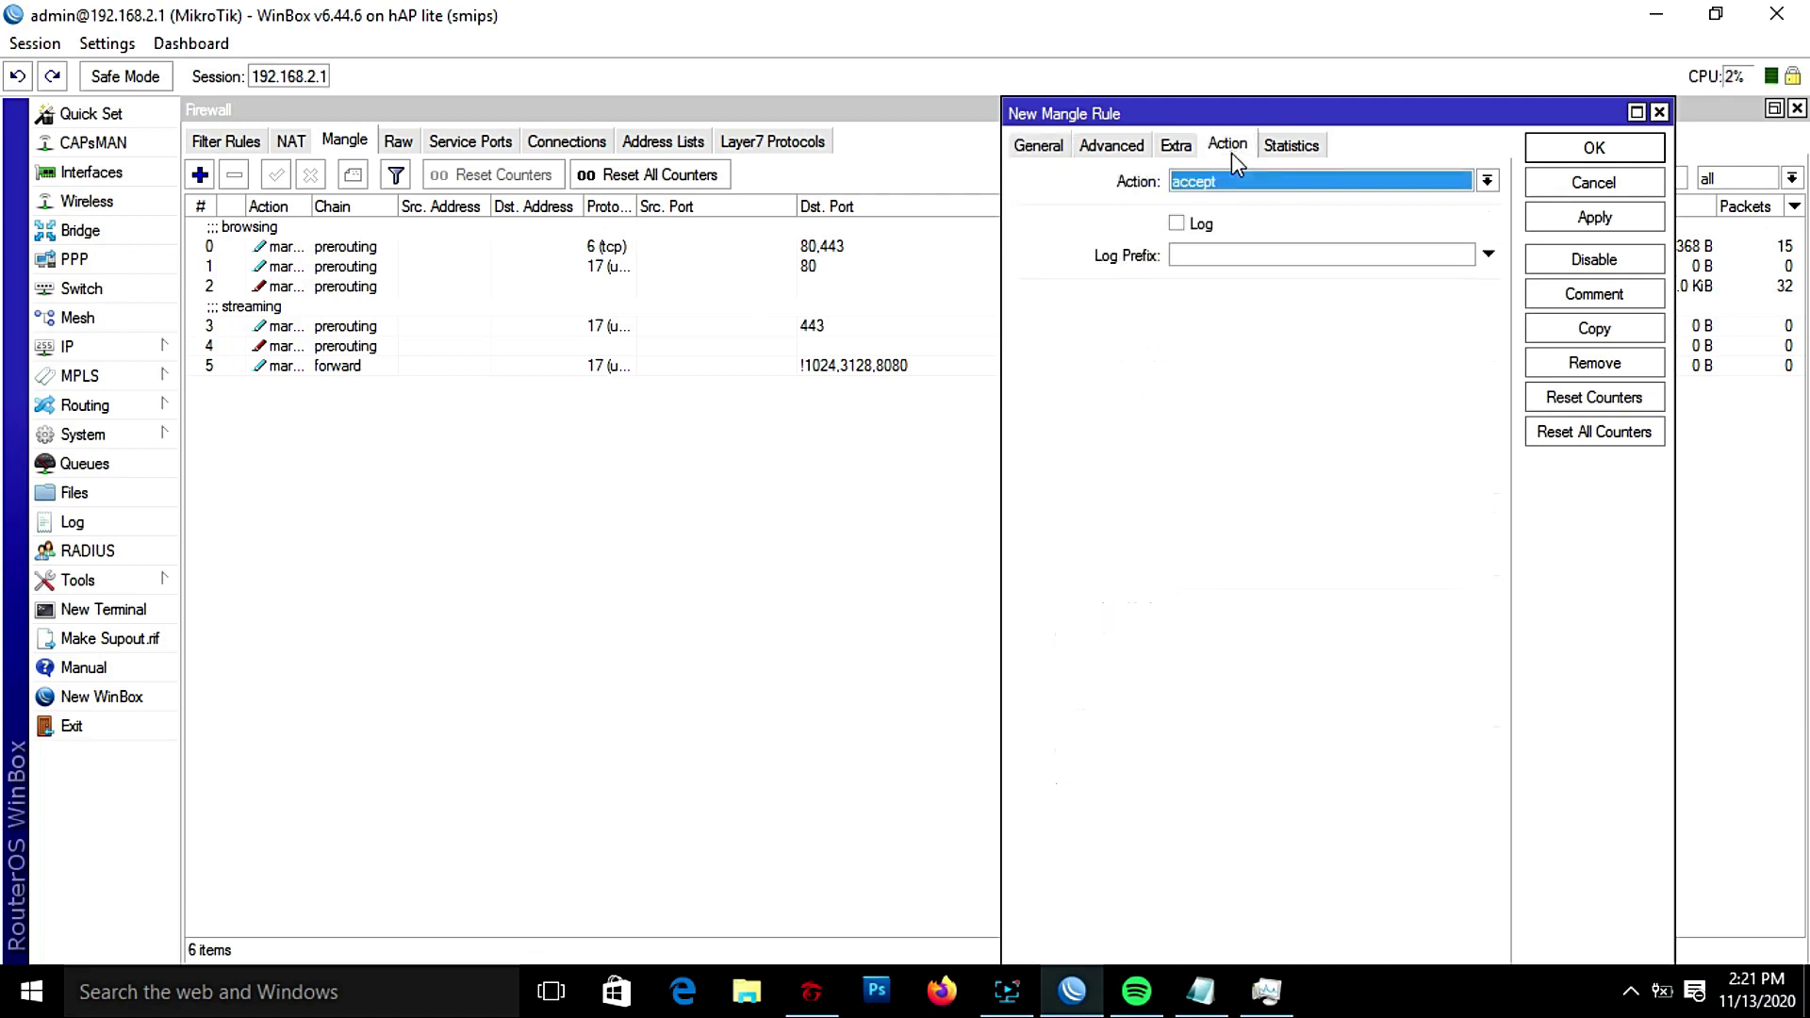
click(1254, 179)
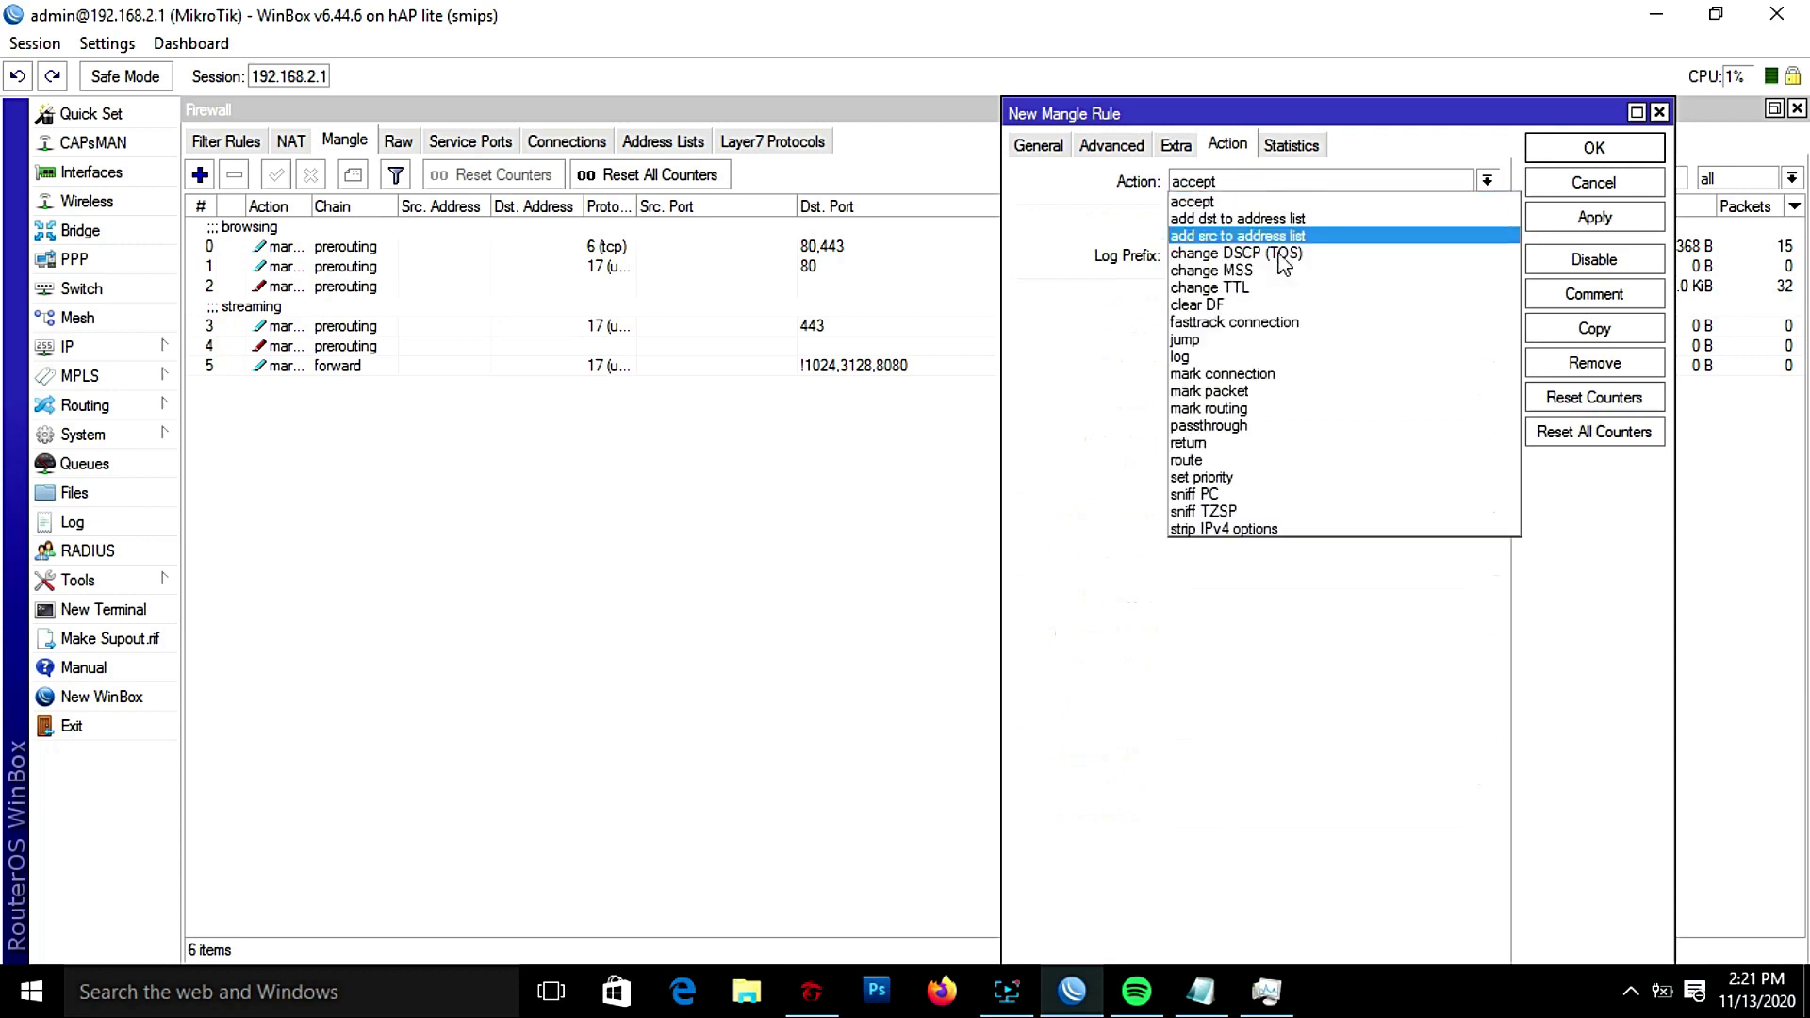
click(1257, 224)
click(1251, 302)
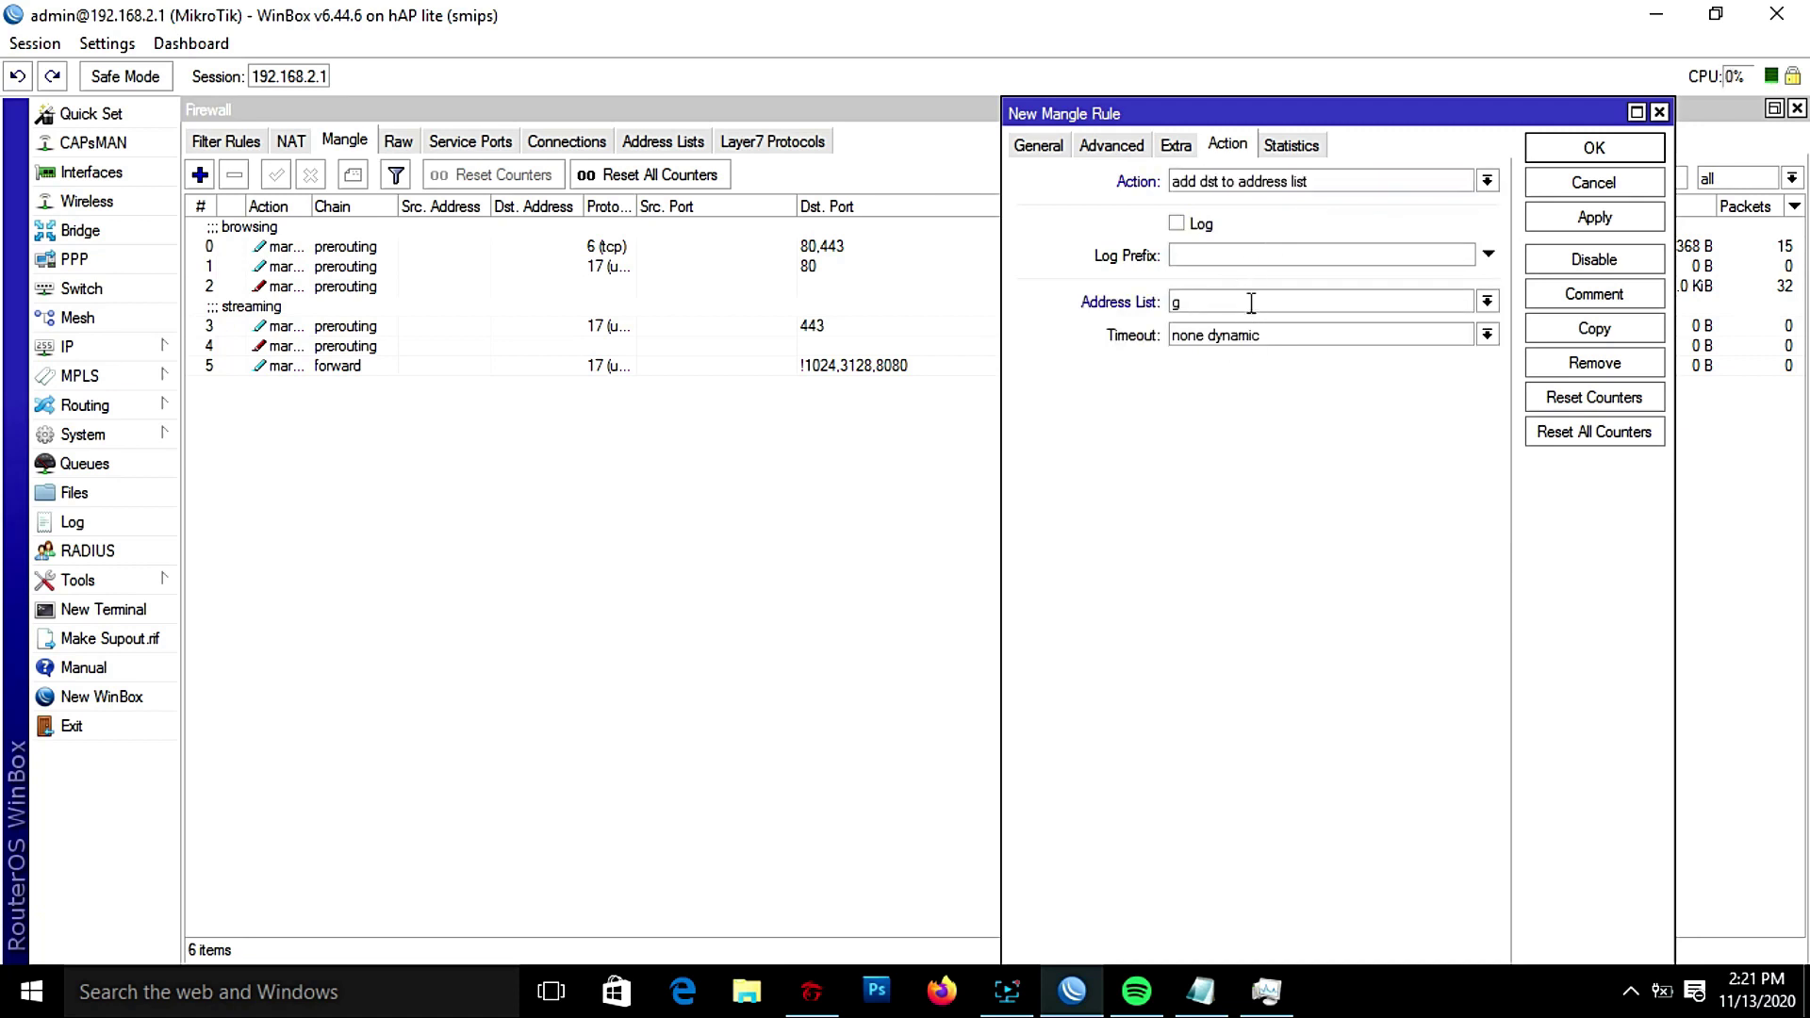
text(gani)
text(ing)
Step: Set the address list timeout to 01:00:00, copied from the Notepad notes, and save the rule
click(1200, 991)
drag(369, 578, 202, 577)
right_click(370, 575)
click(411, 657)
click(1341, 441)
drag(1318, 334, 1174, 336)
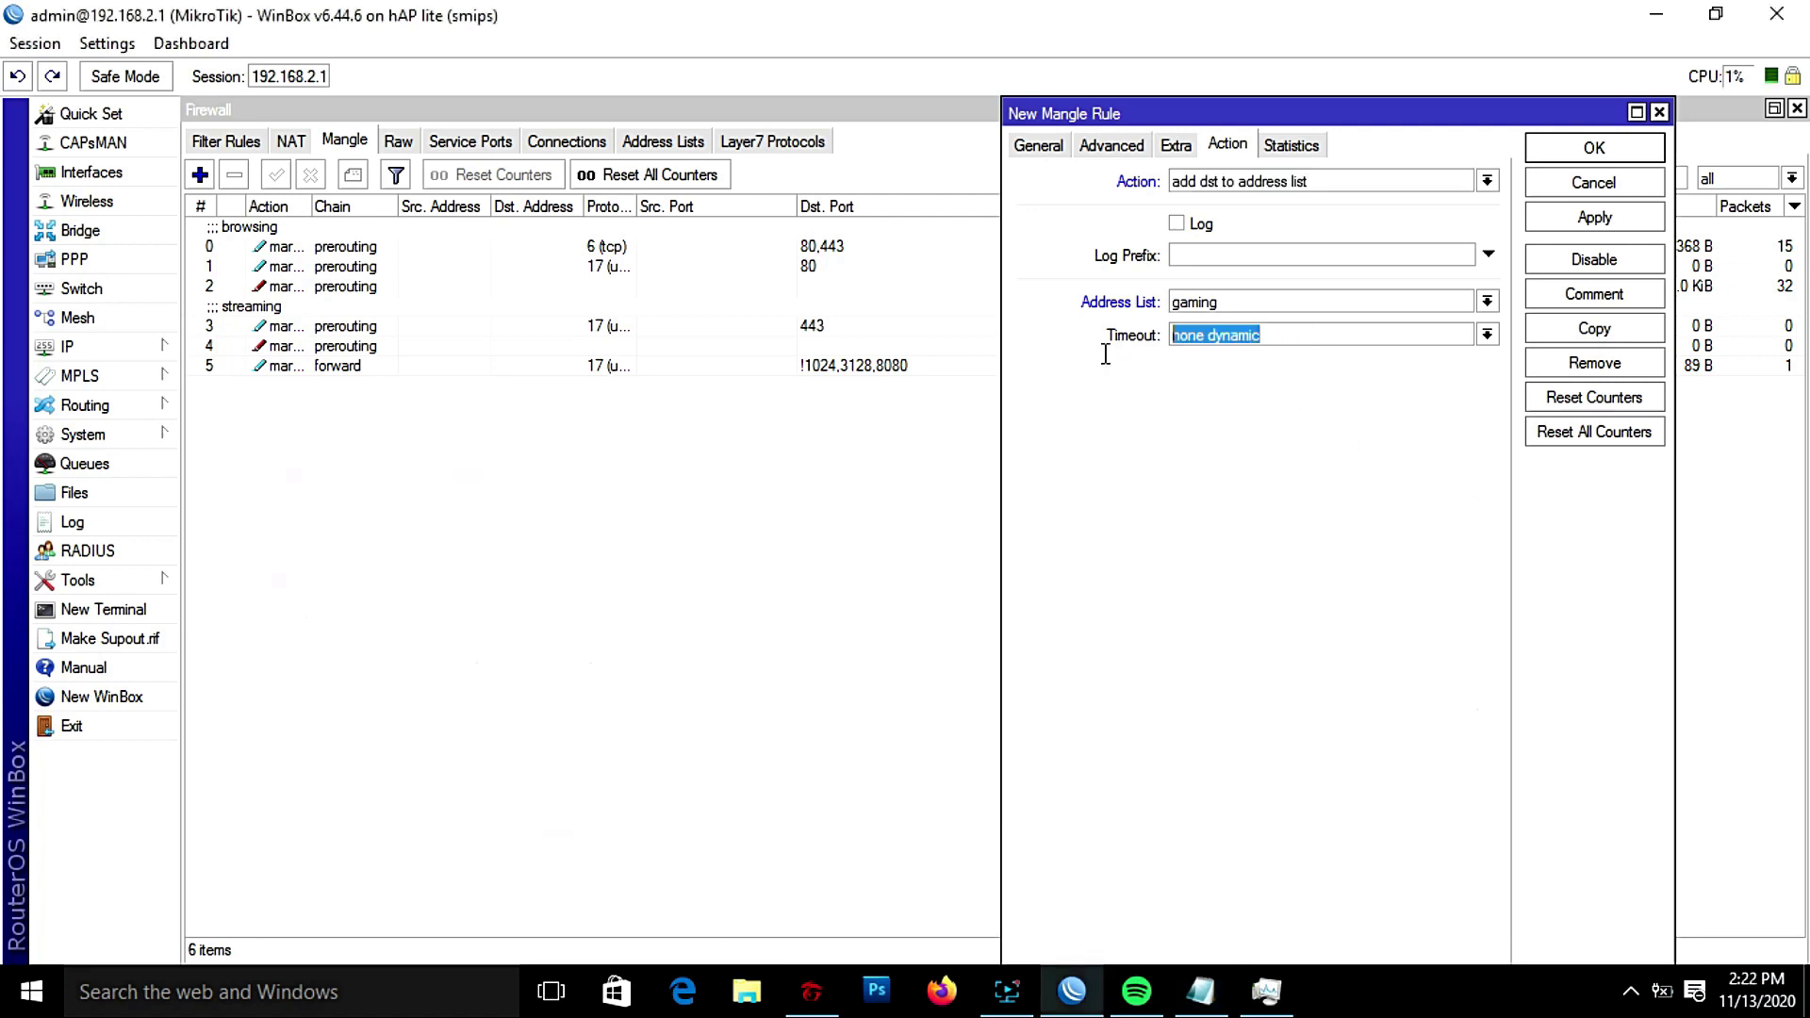
right_click(1258, 345)
click(1311, 420)
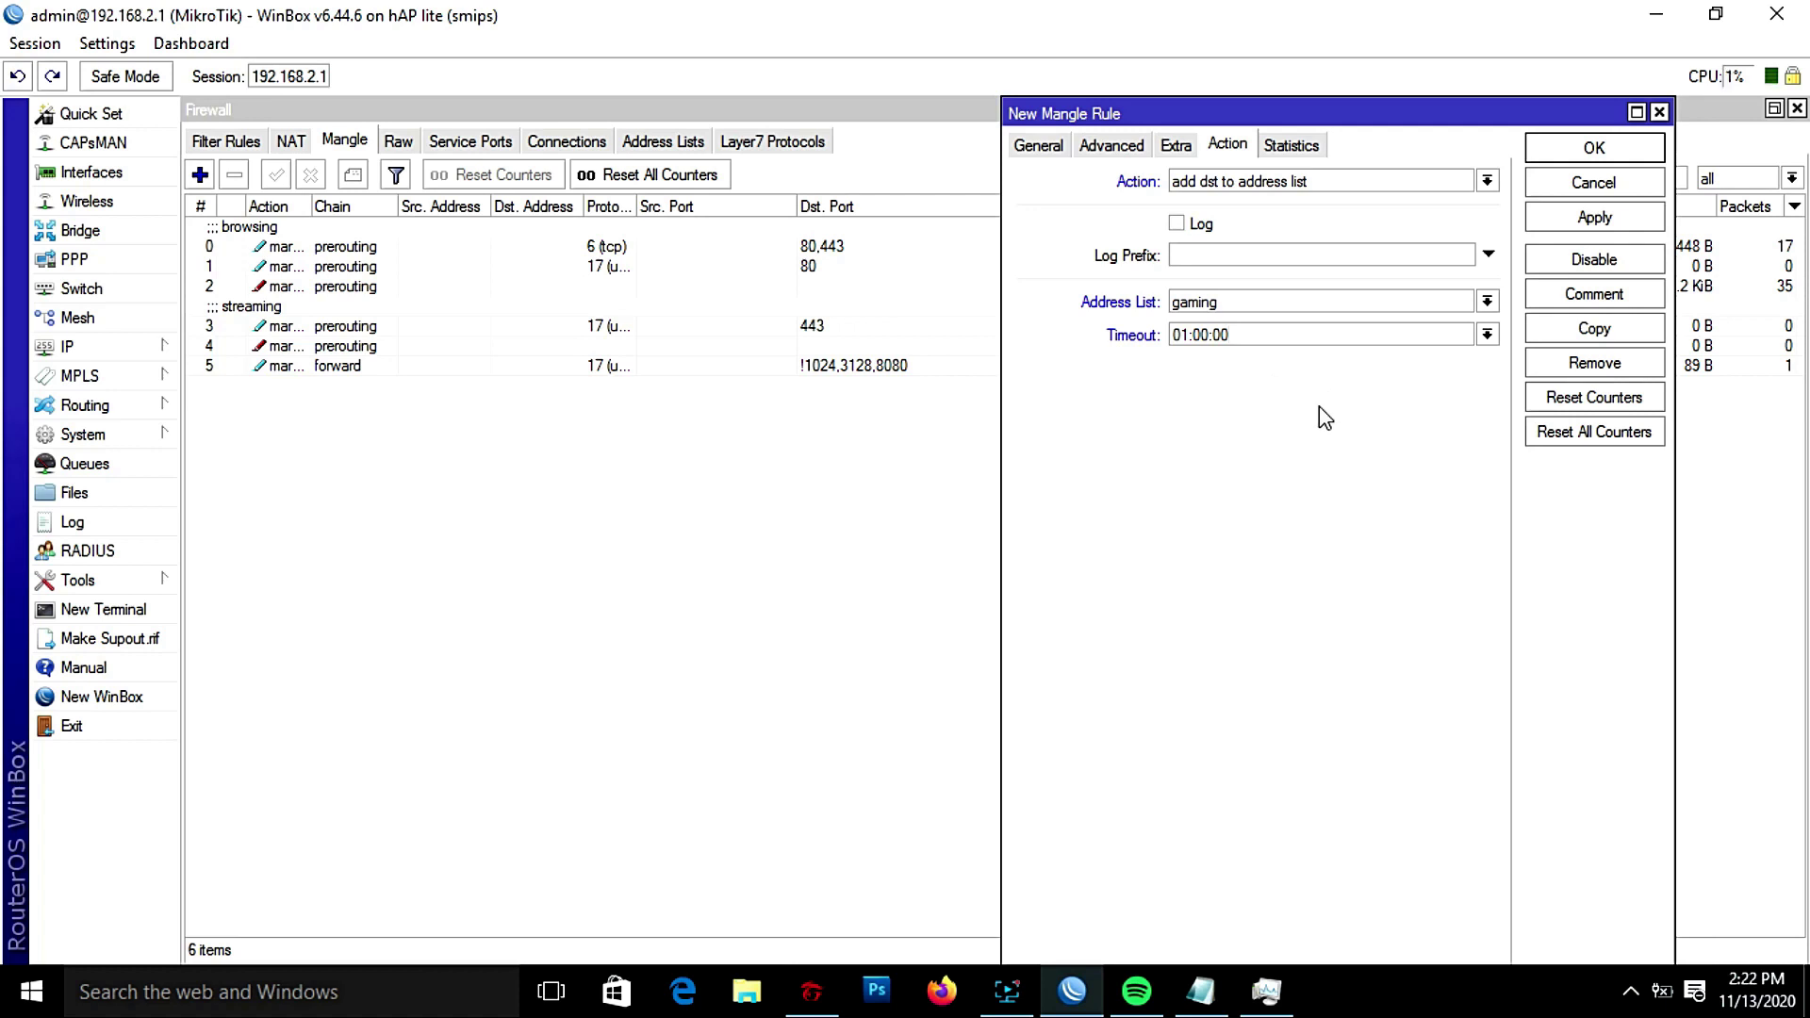
click(1593, 218)
click(1580, 156)
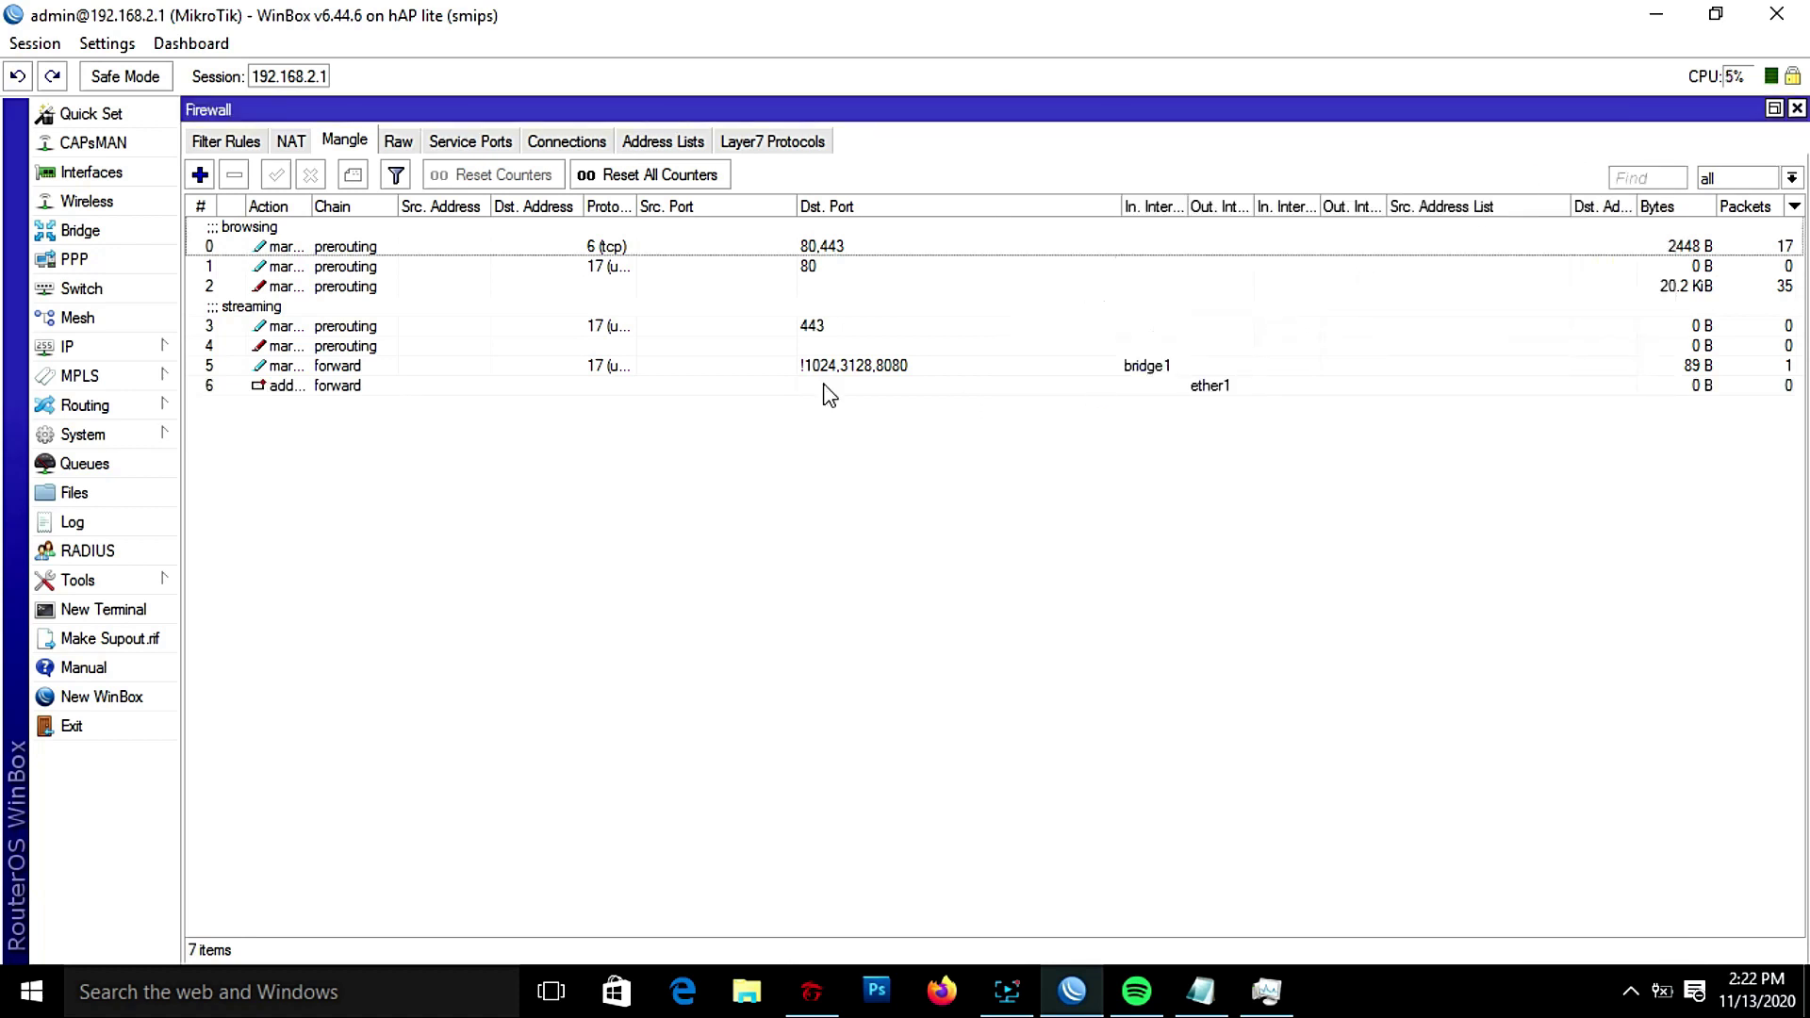
Step: Start another mangle rule on the prerouting chain, matching the connection mark gaming-con
click(199, 175)
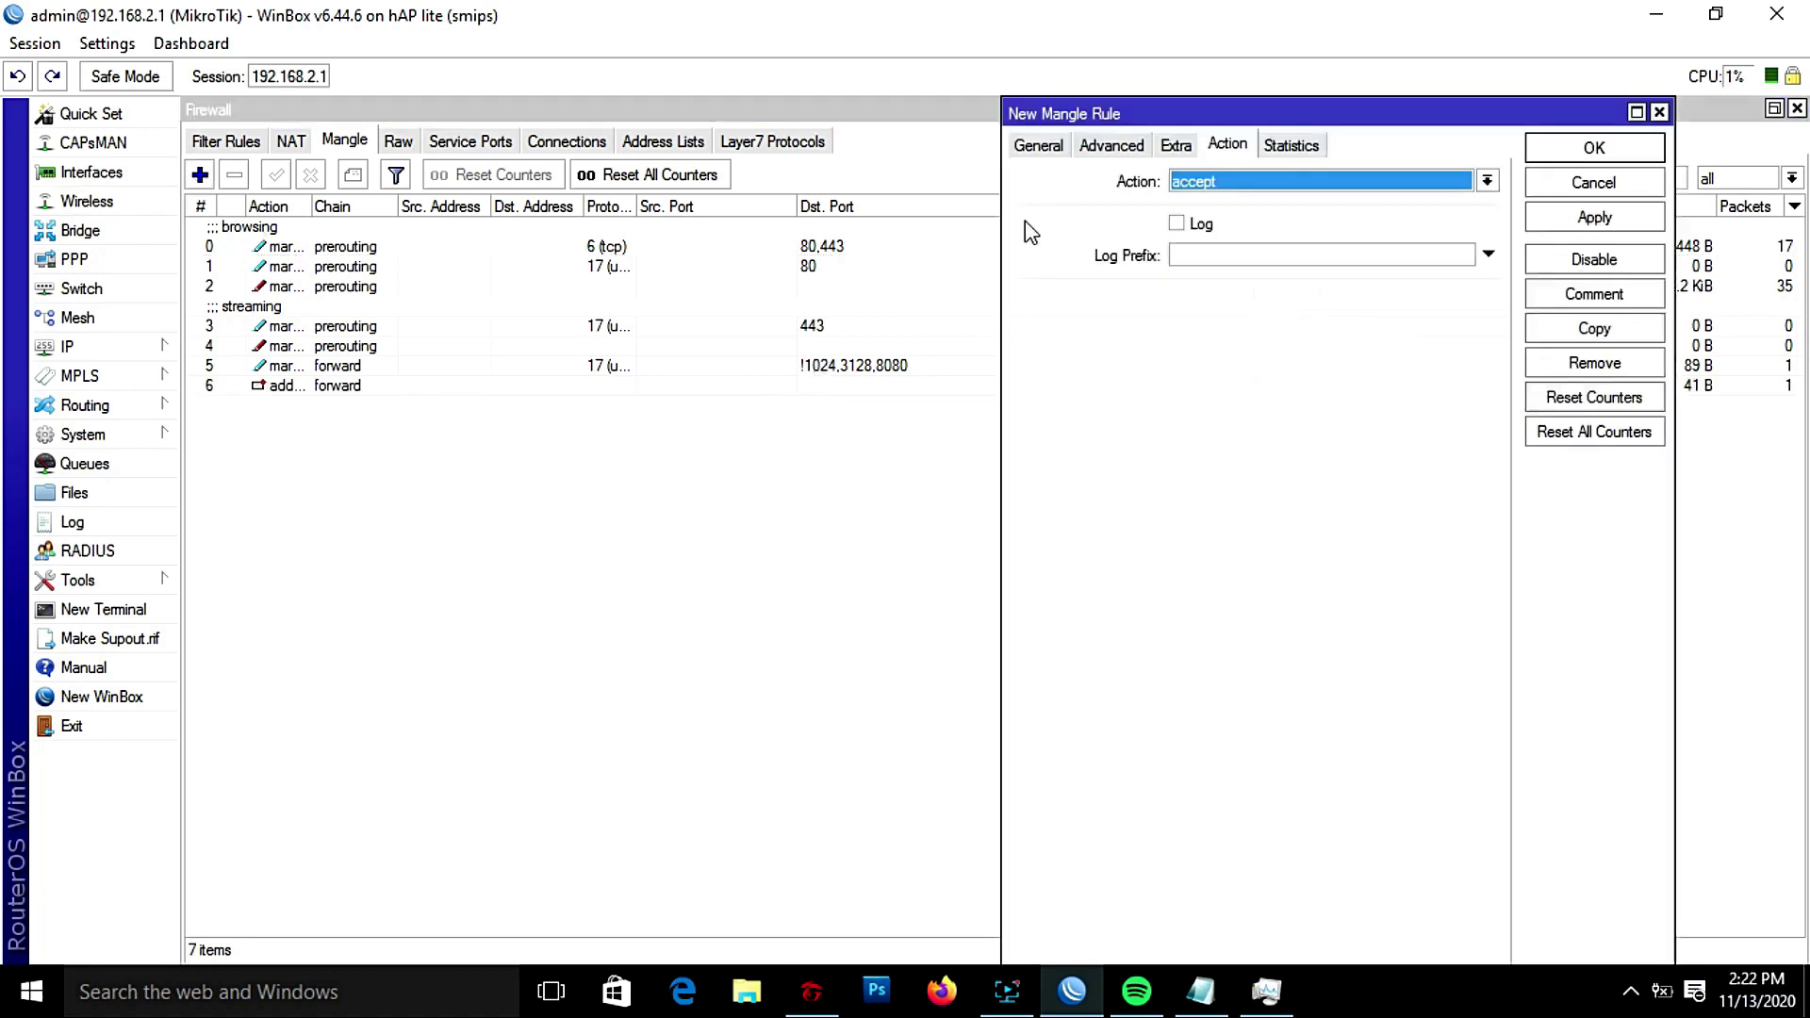
click(1037, 146)
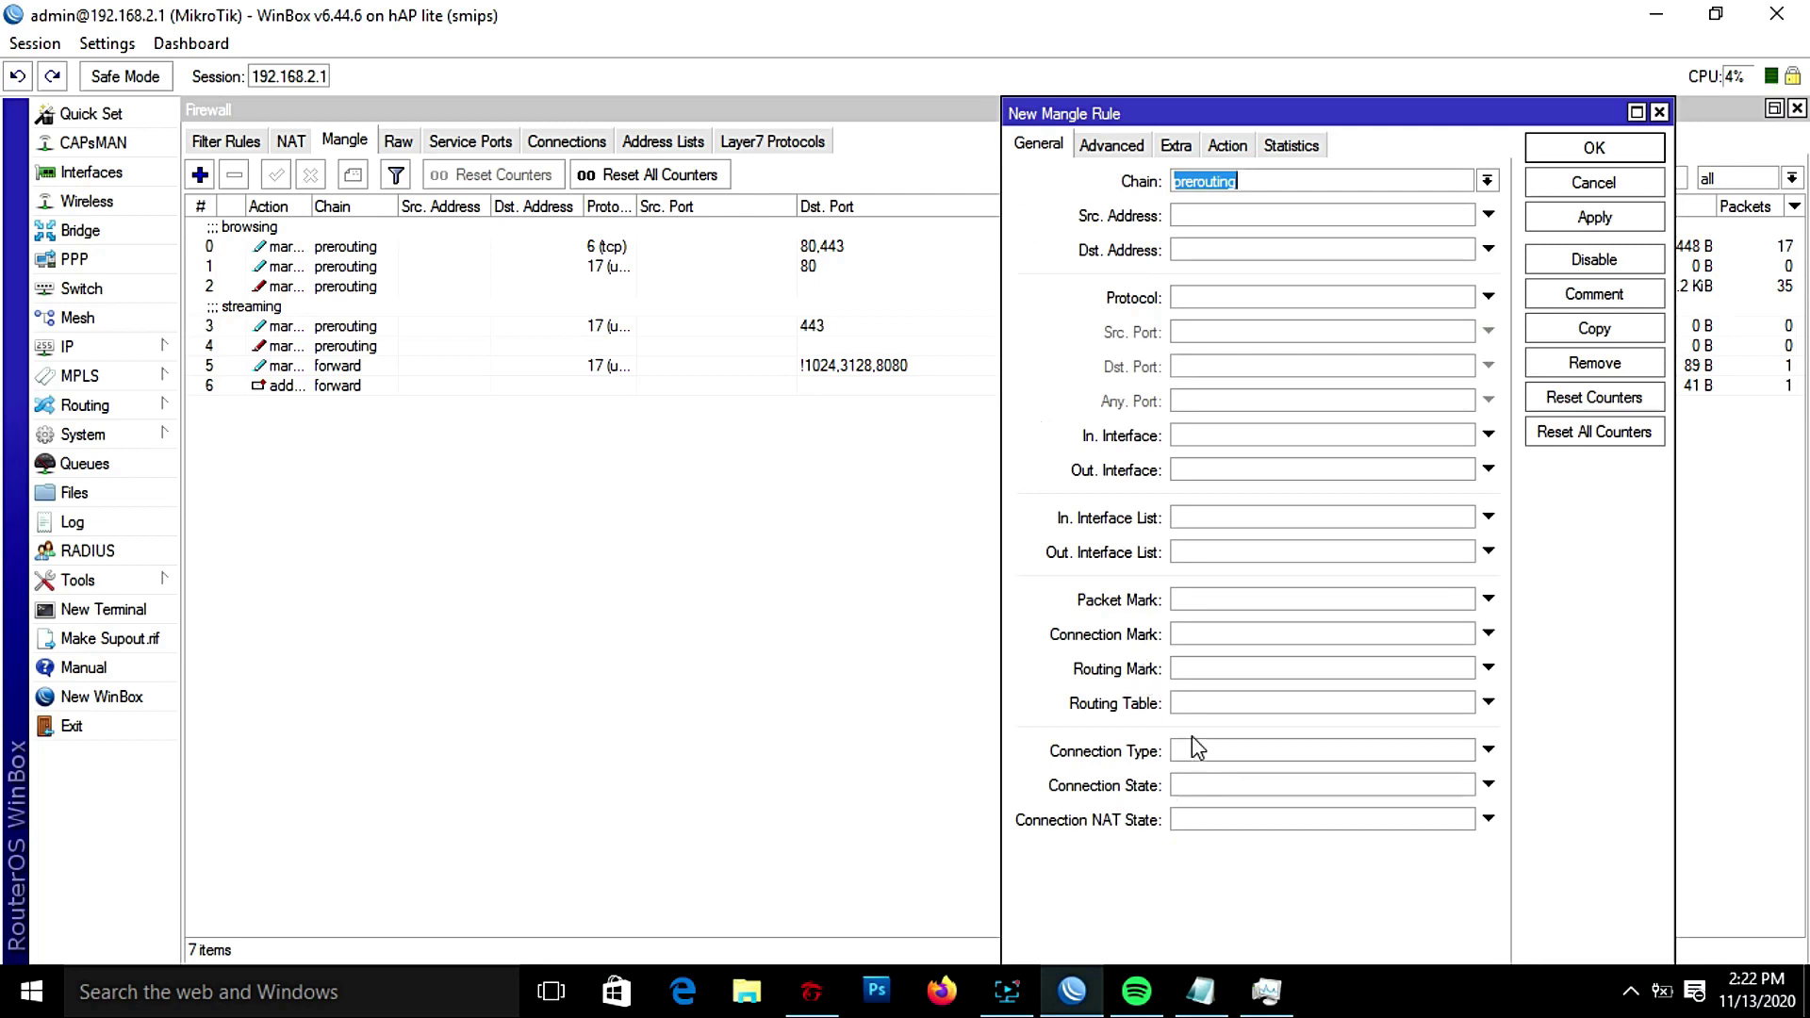
click(1245, 634)
click(1462, 633)
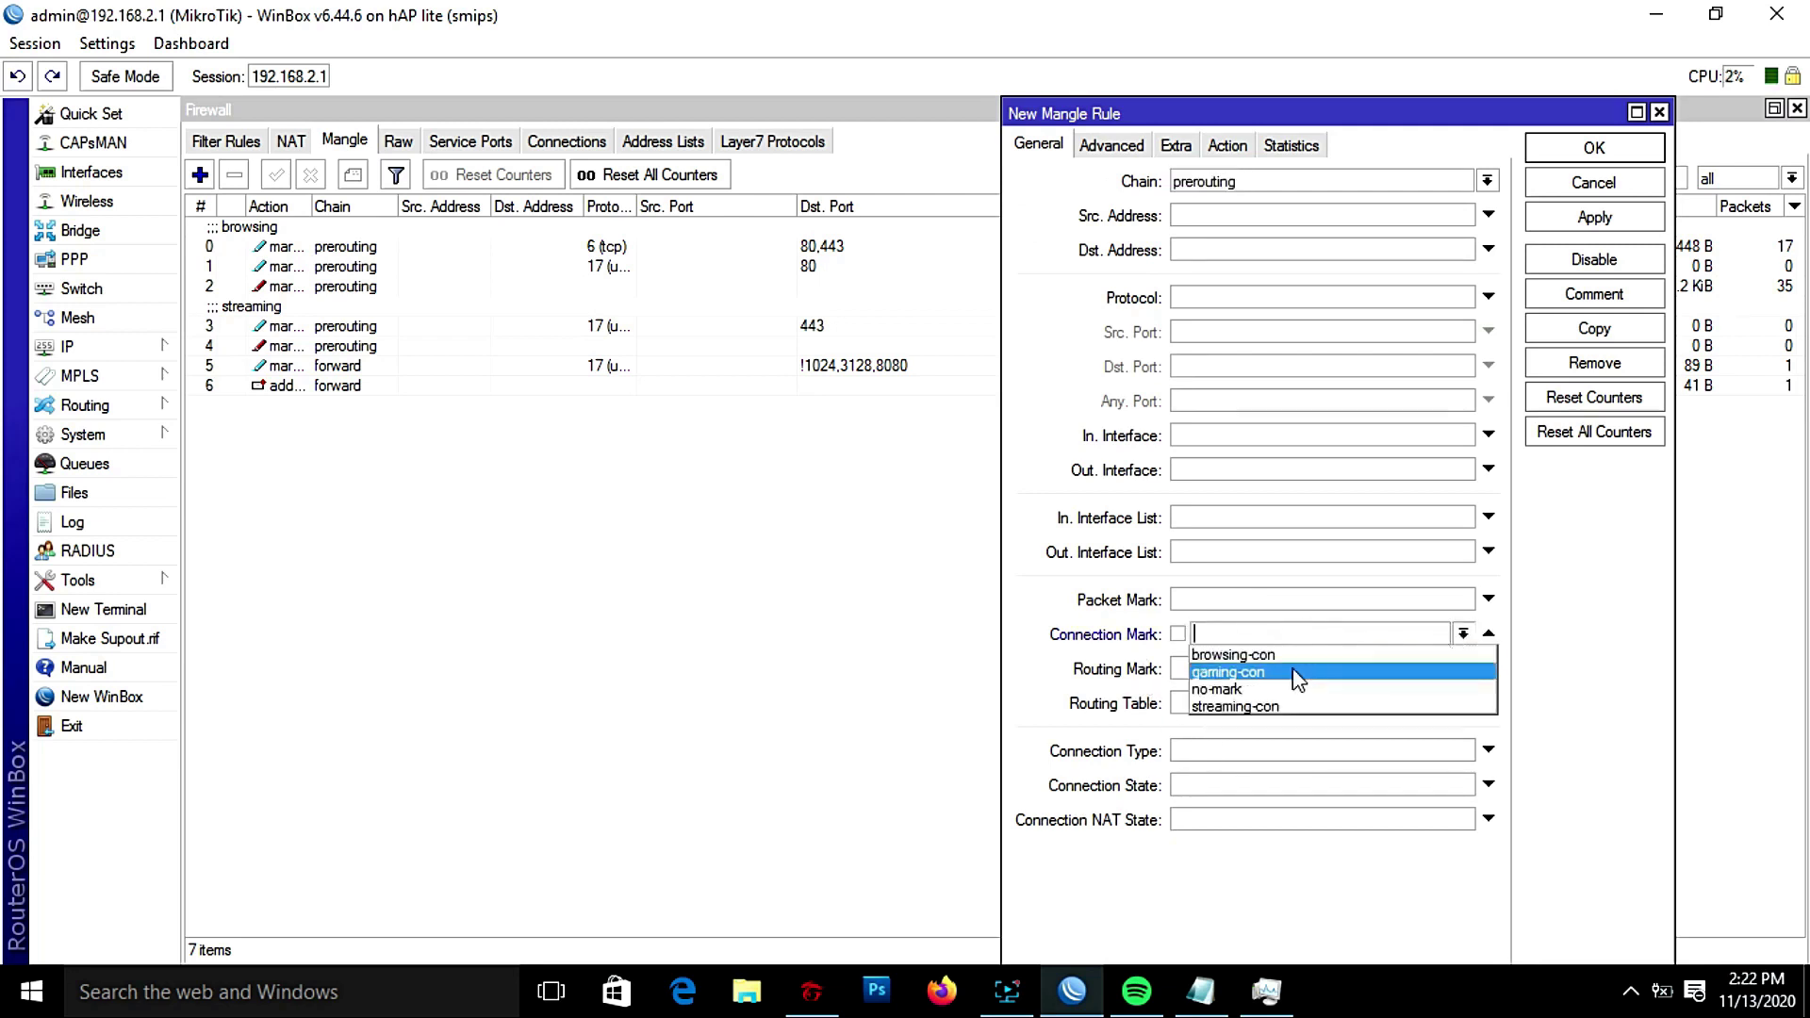
click(1250, 672)
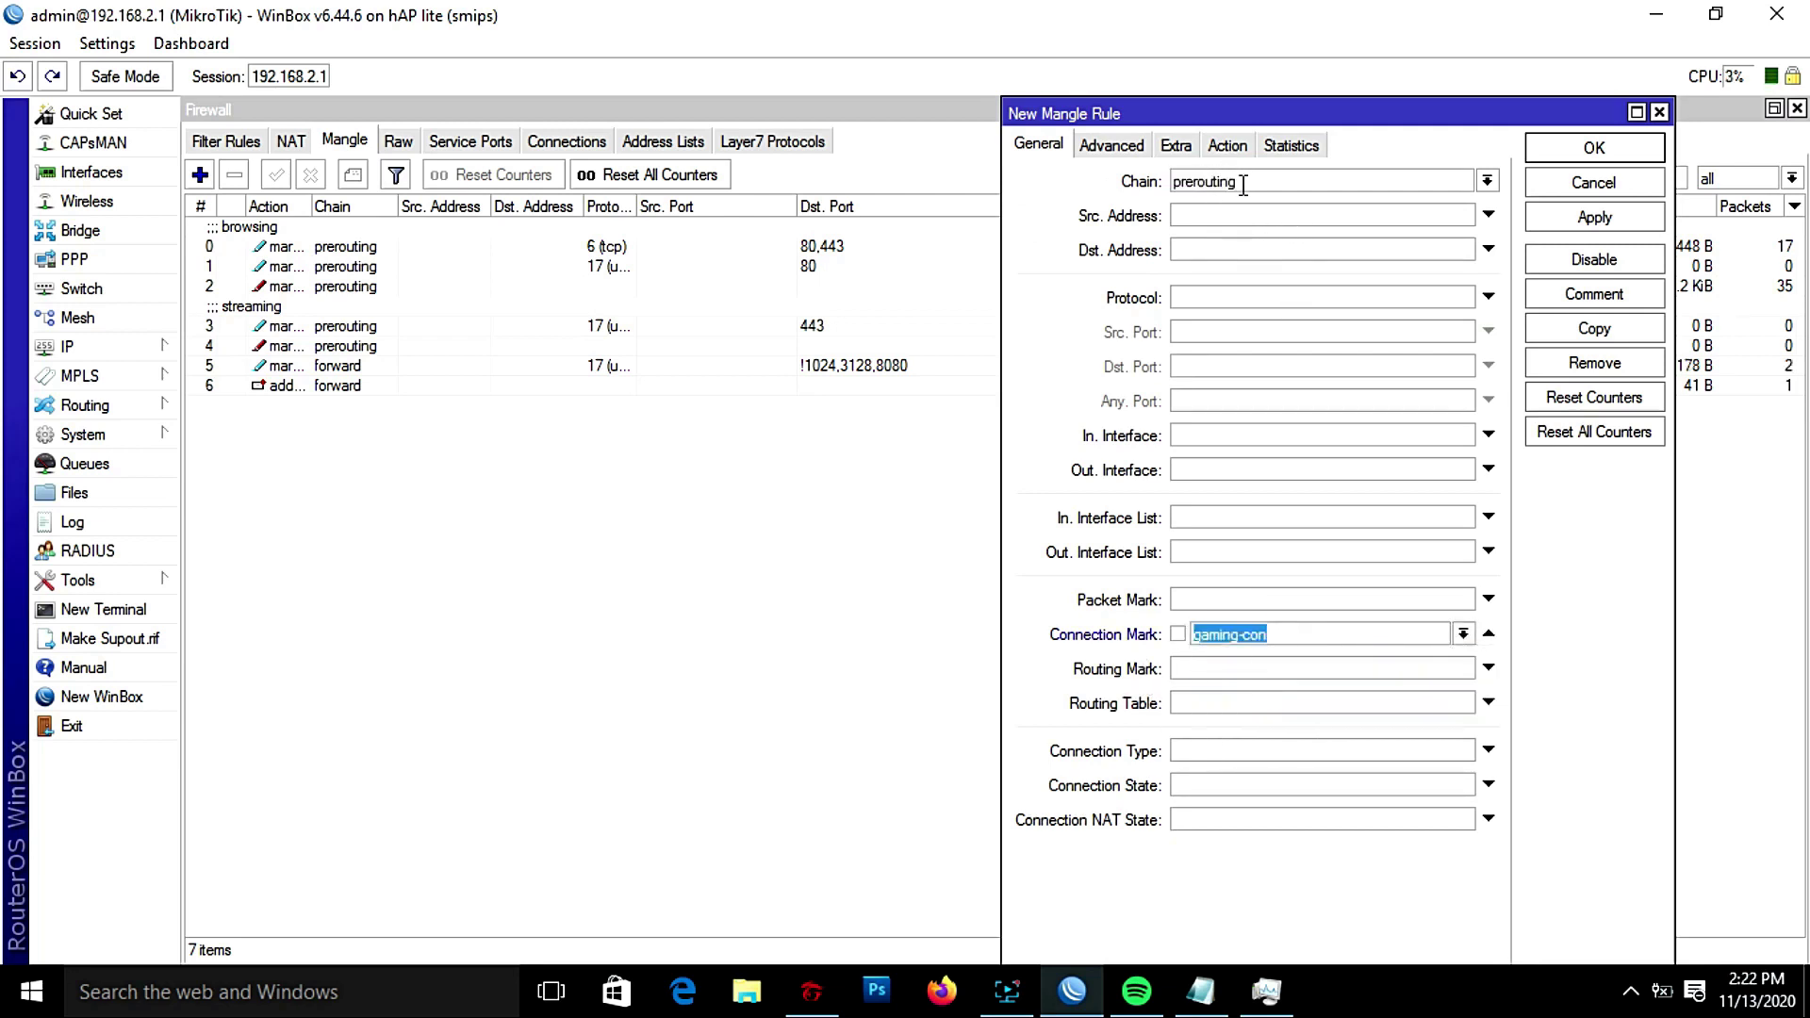
Step: Set the rule's action to mark packet with the new packet mark gaming-pkt, passthrough disabled, and save it
click(1227, 145)
click(1280, 181)
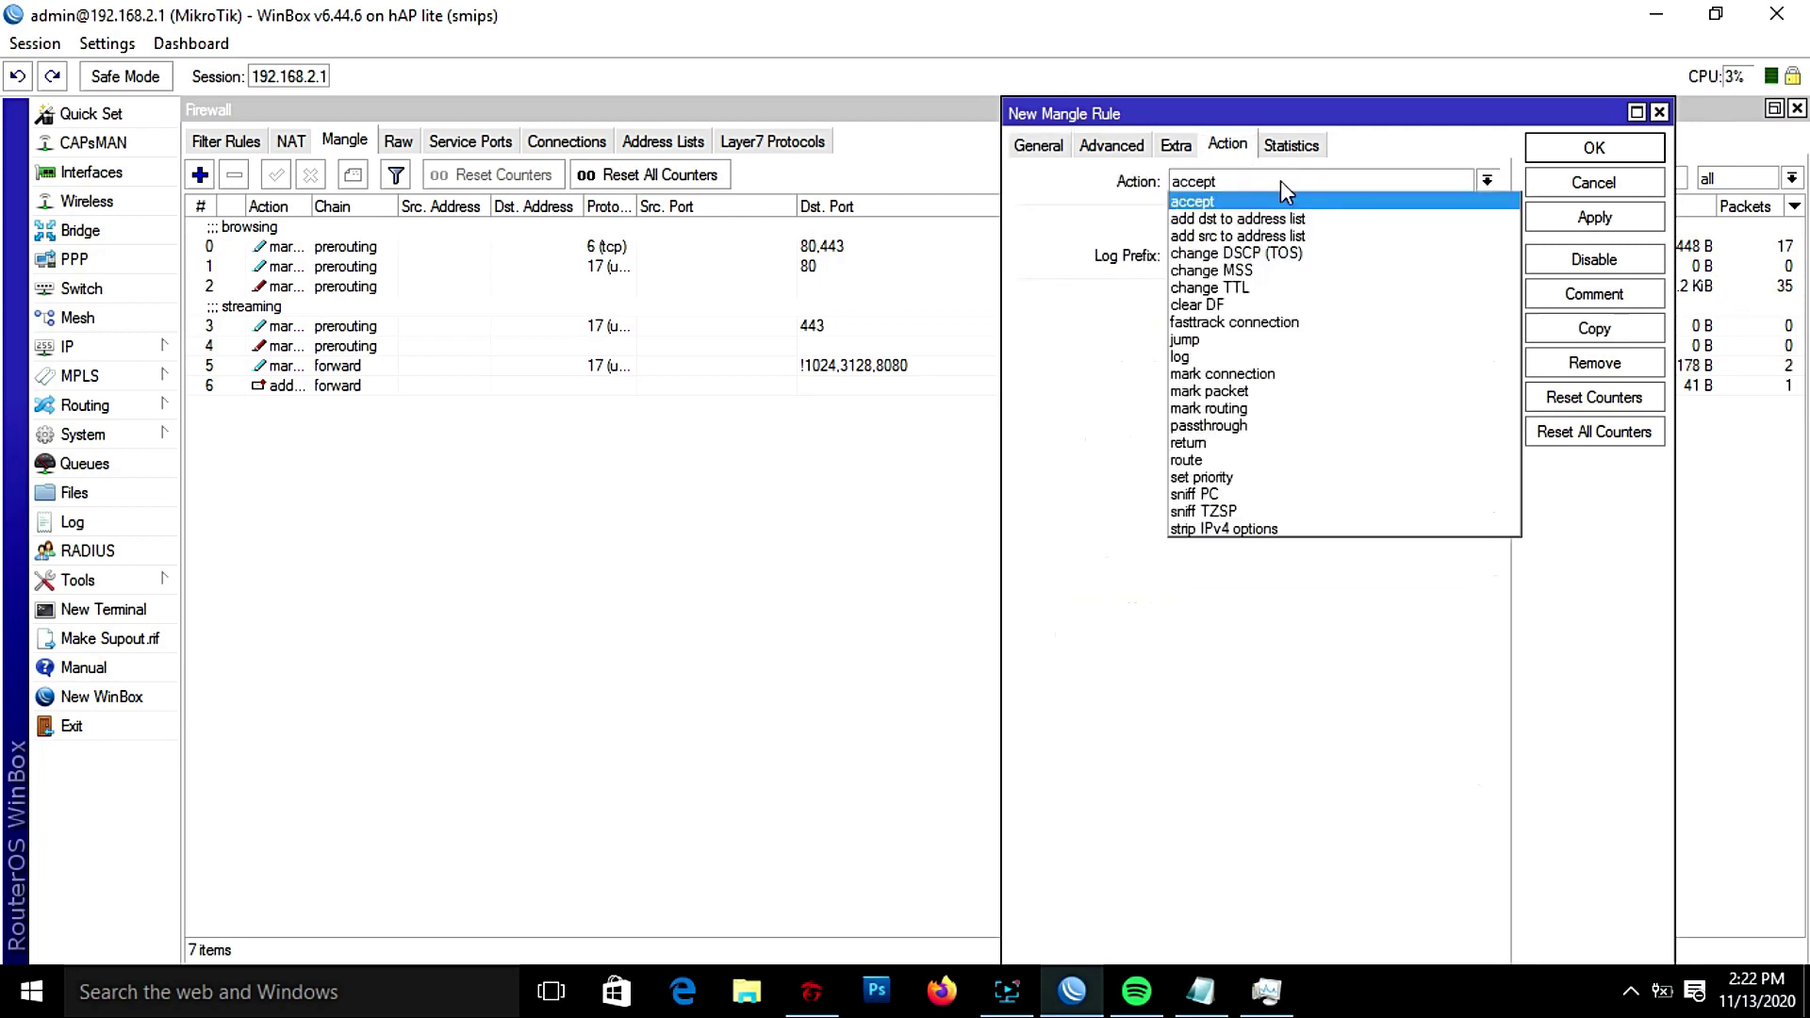
click(1273, 391)
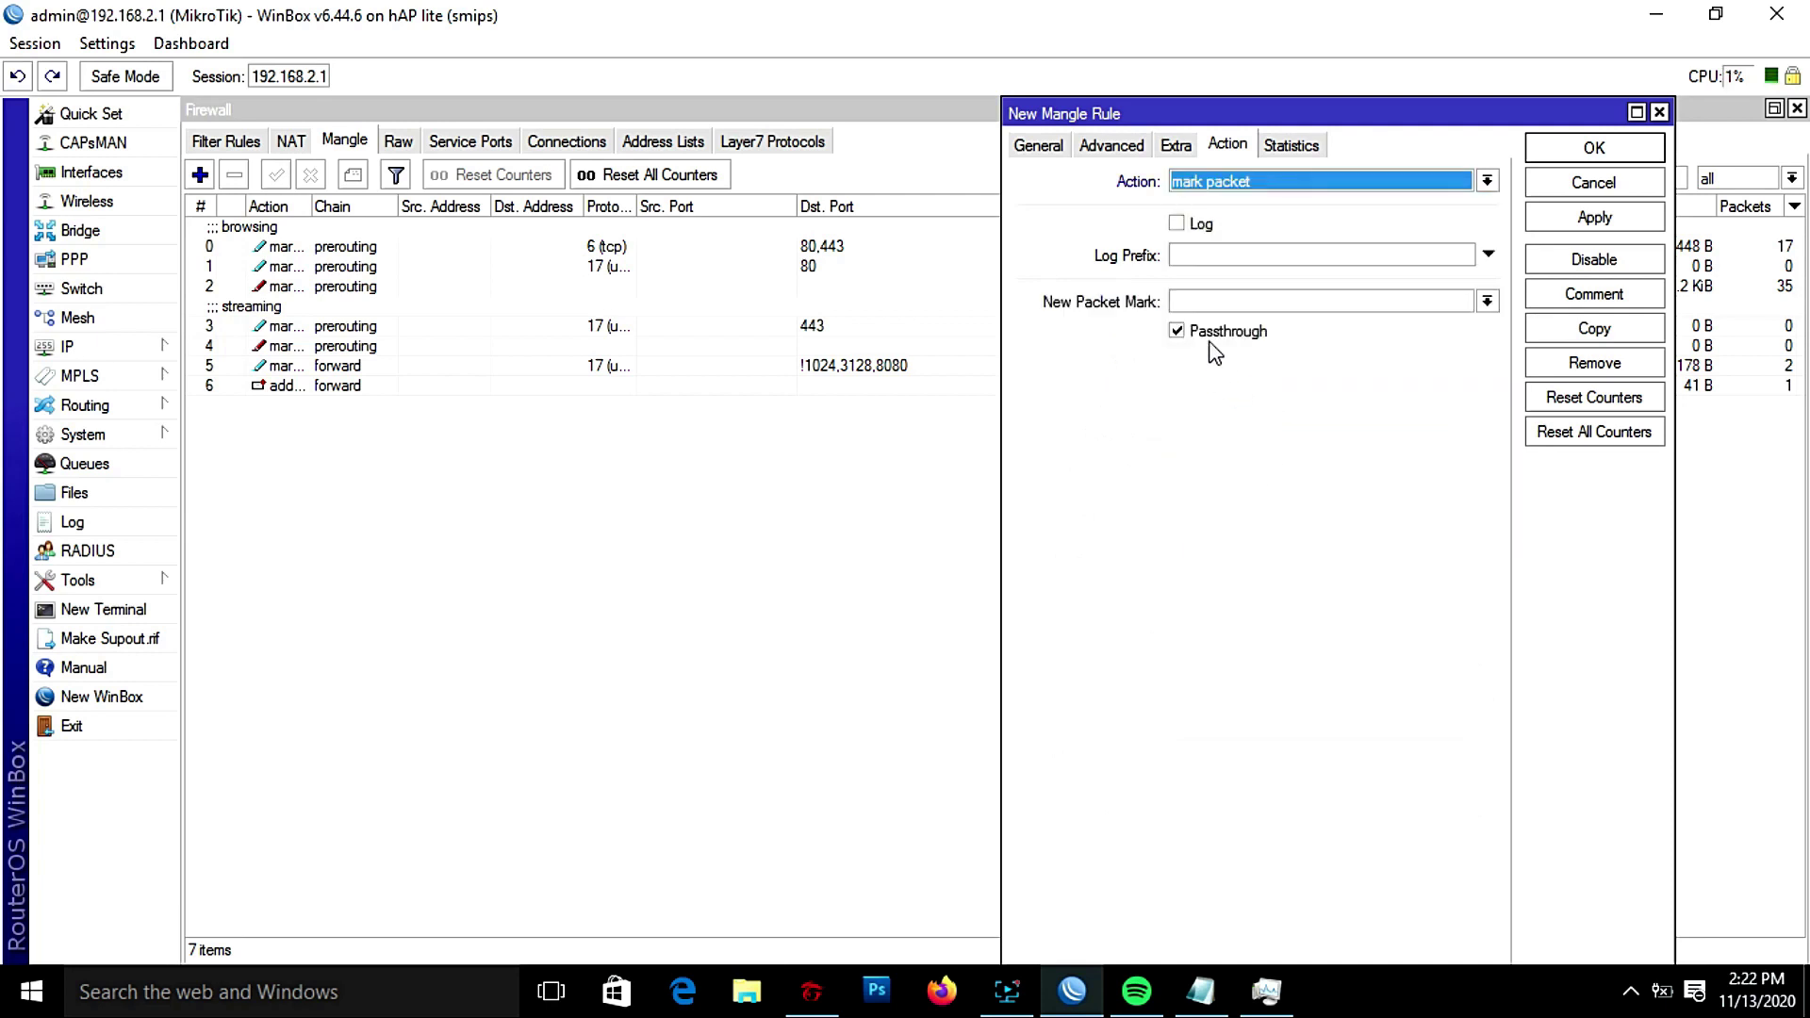
click(1205, 332)
click(1228, 300)
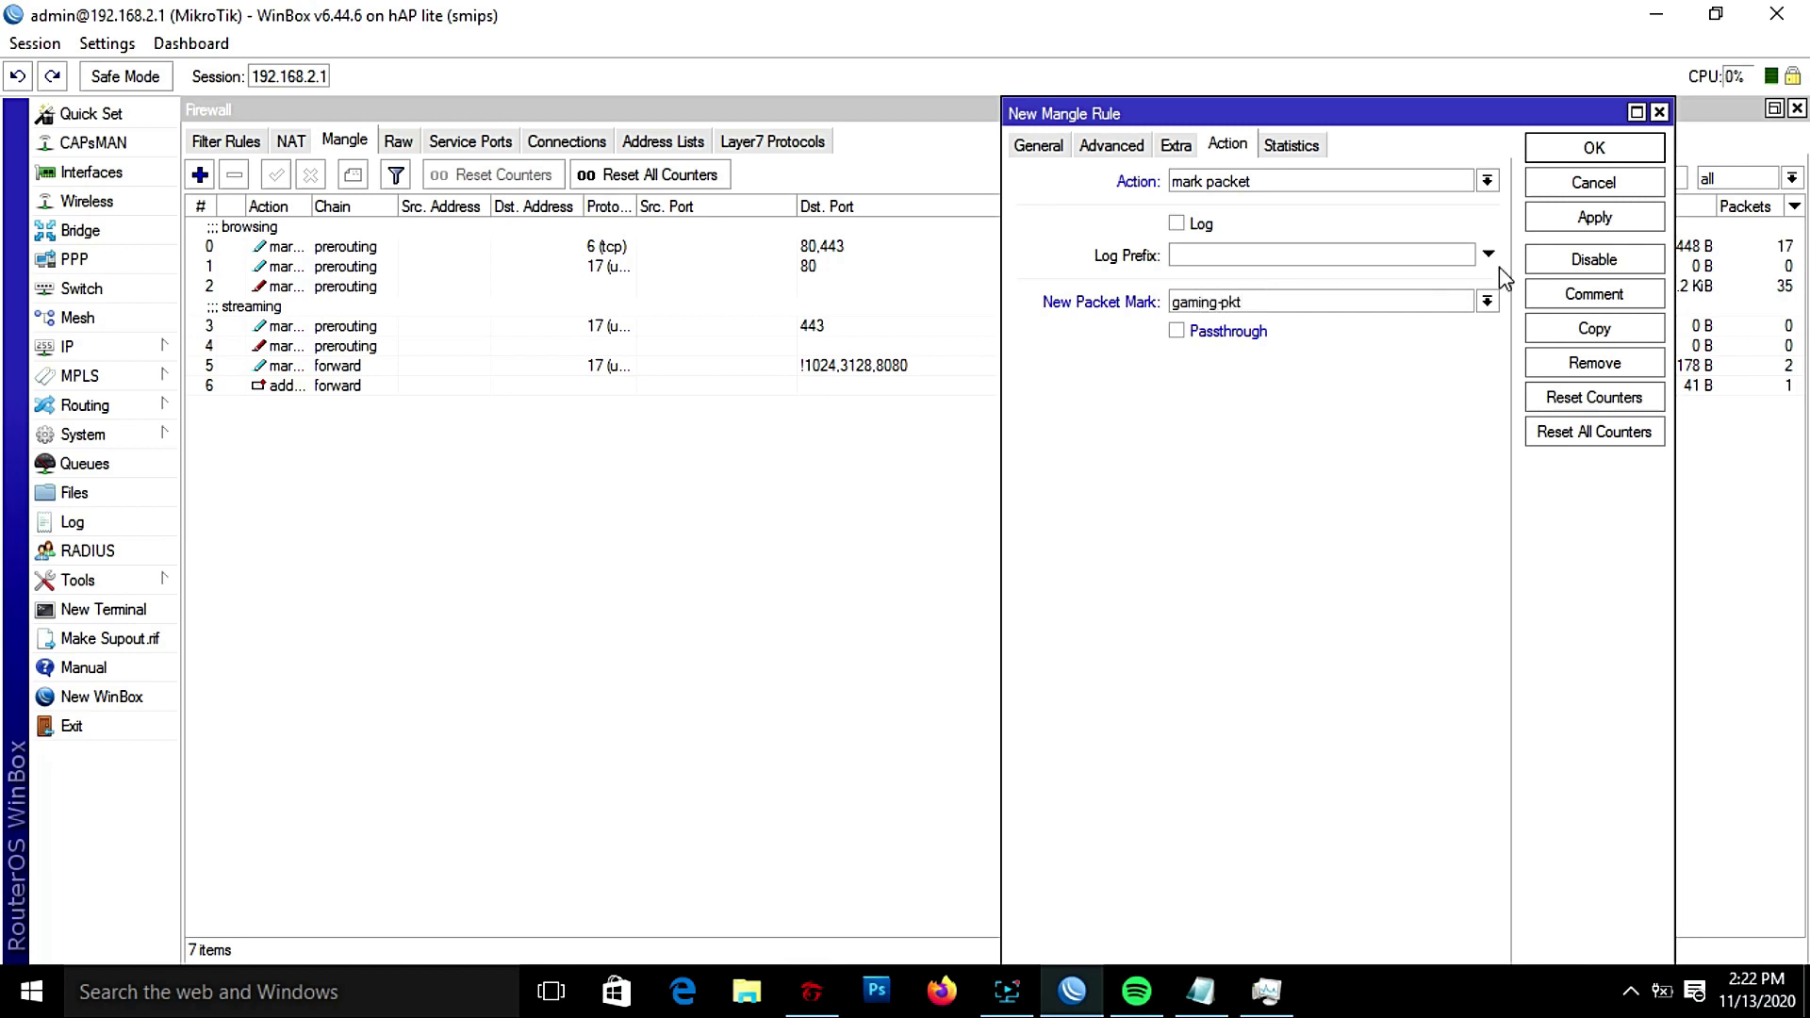
click(1595, 219)
click(1593, 150)
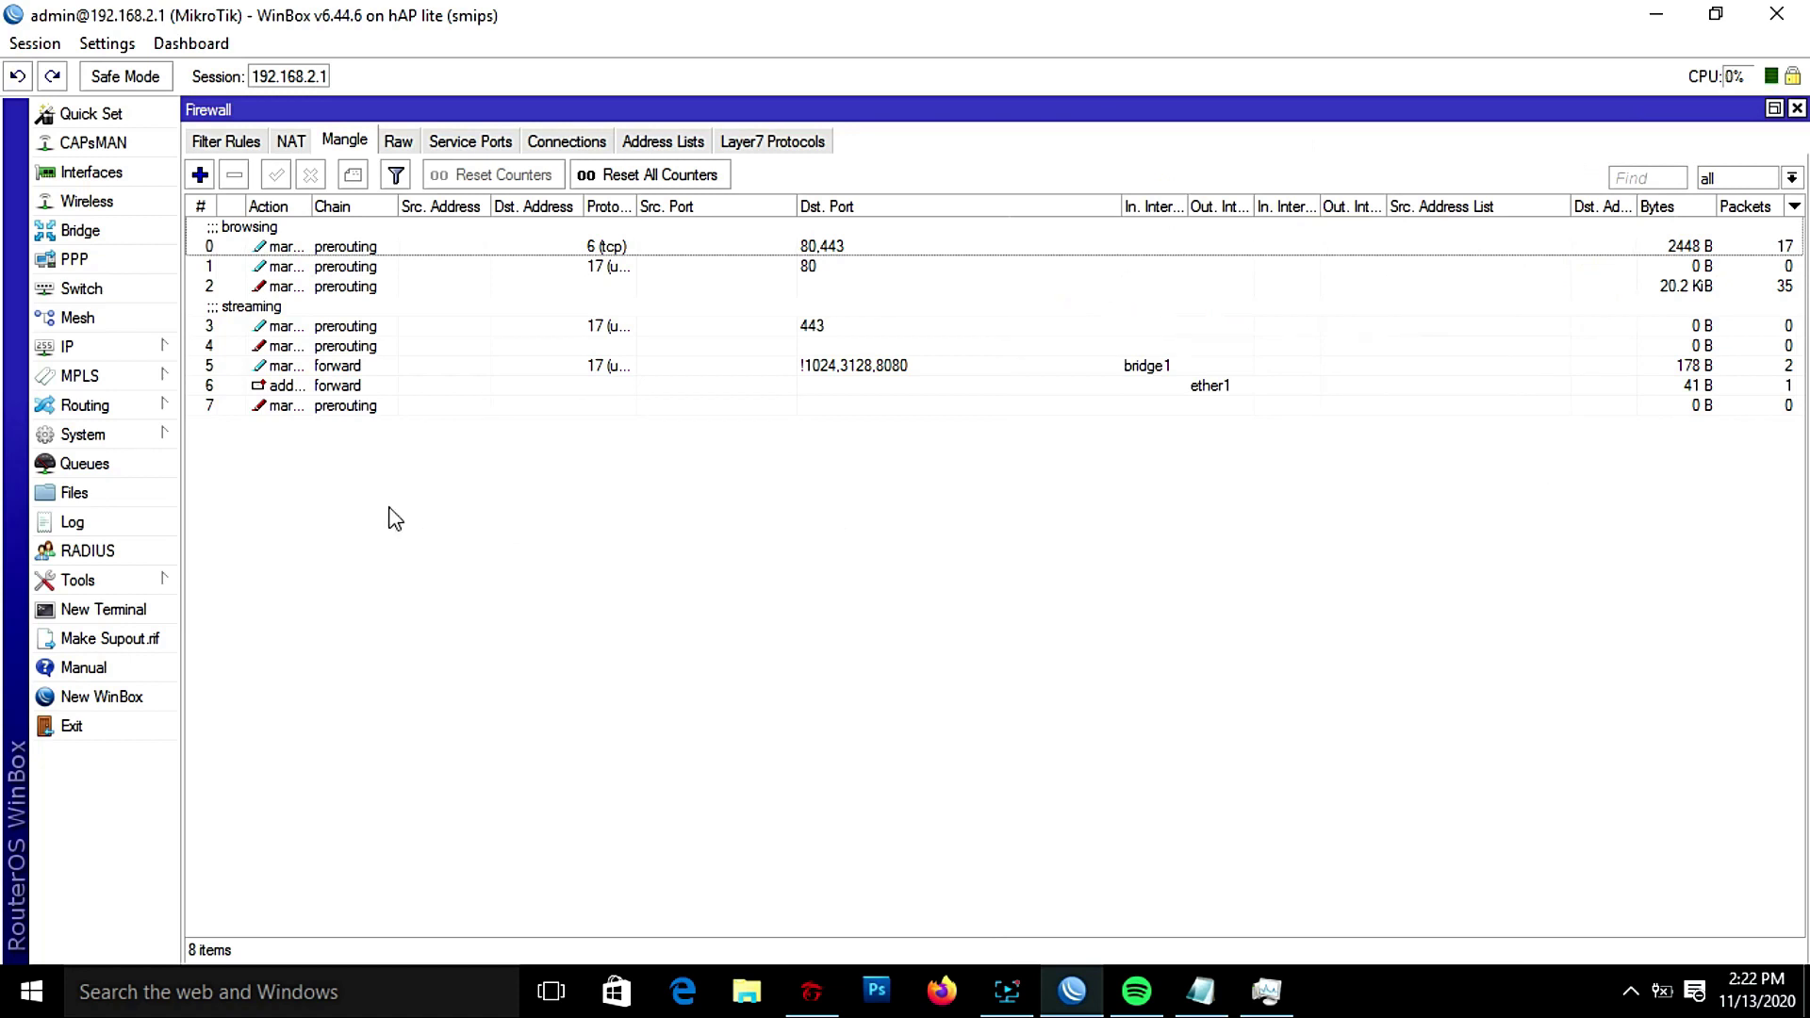
Step: Remove both gaming entries from the firewall address lists
click(651, 144)
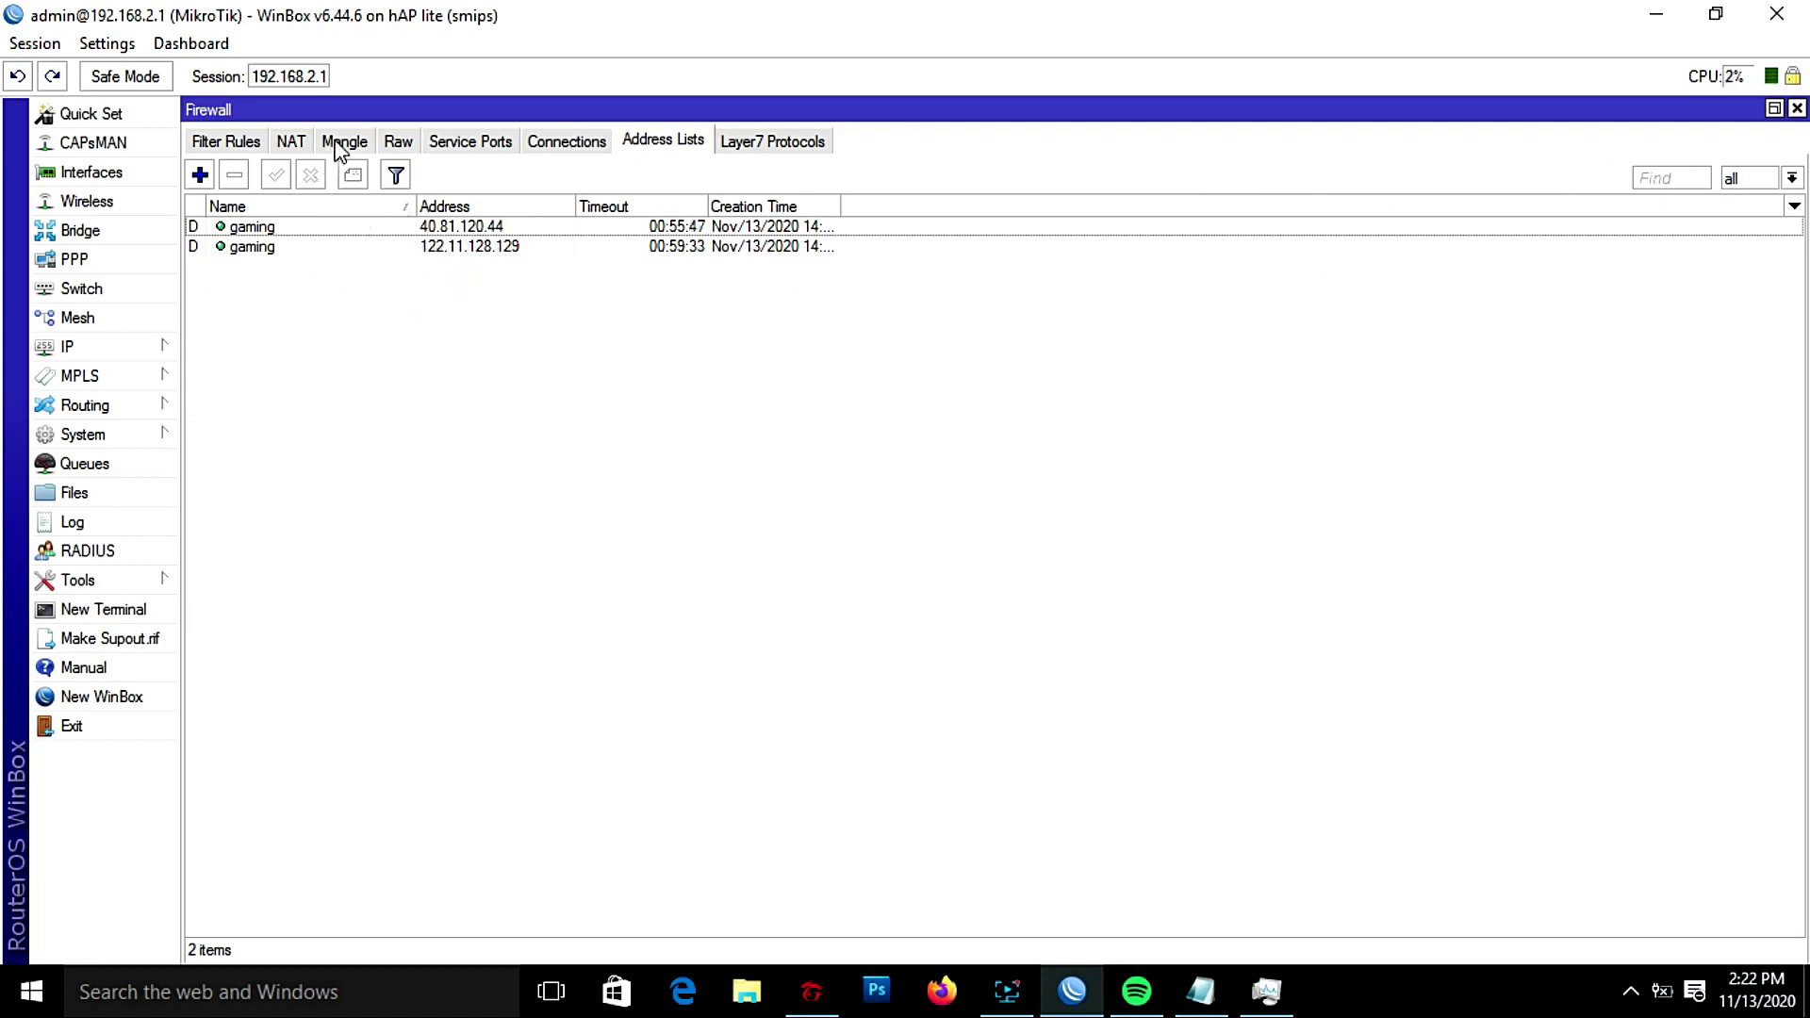
click(291, 247)
click(236, 177)
click(268, 228)
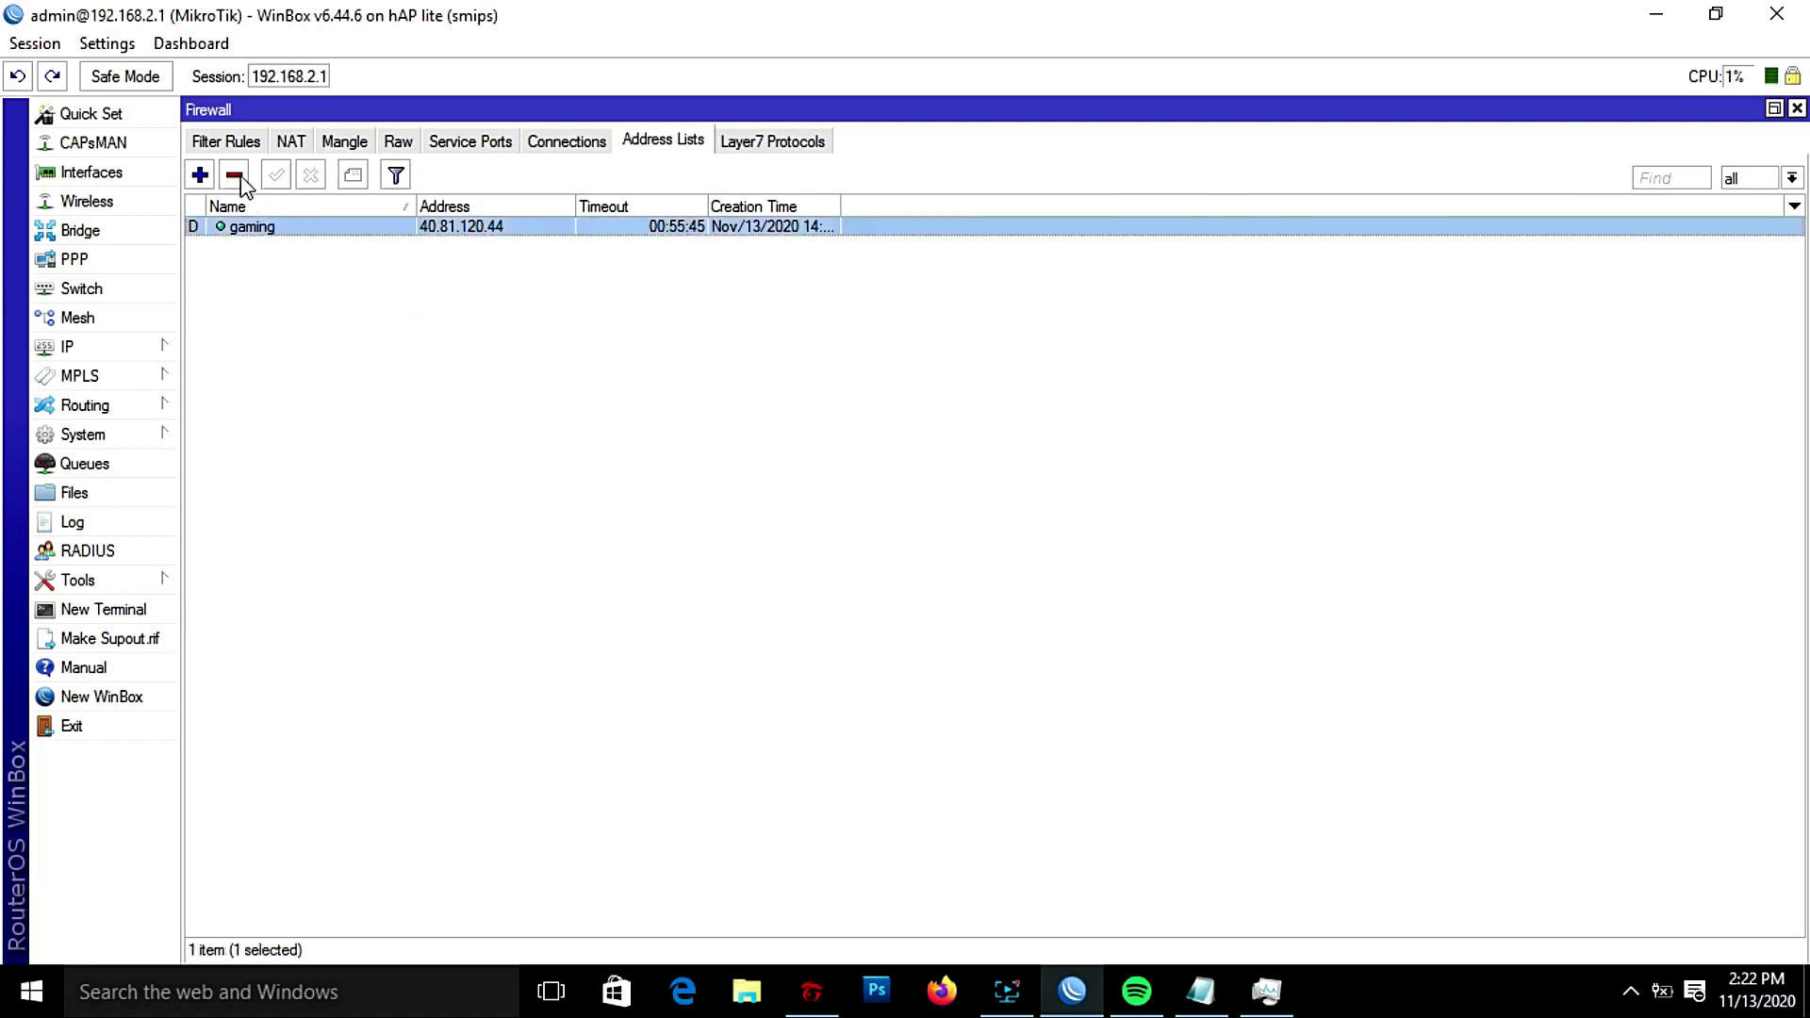
click(234, 176)
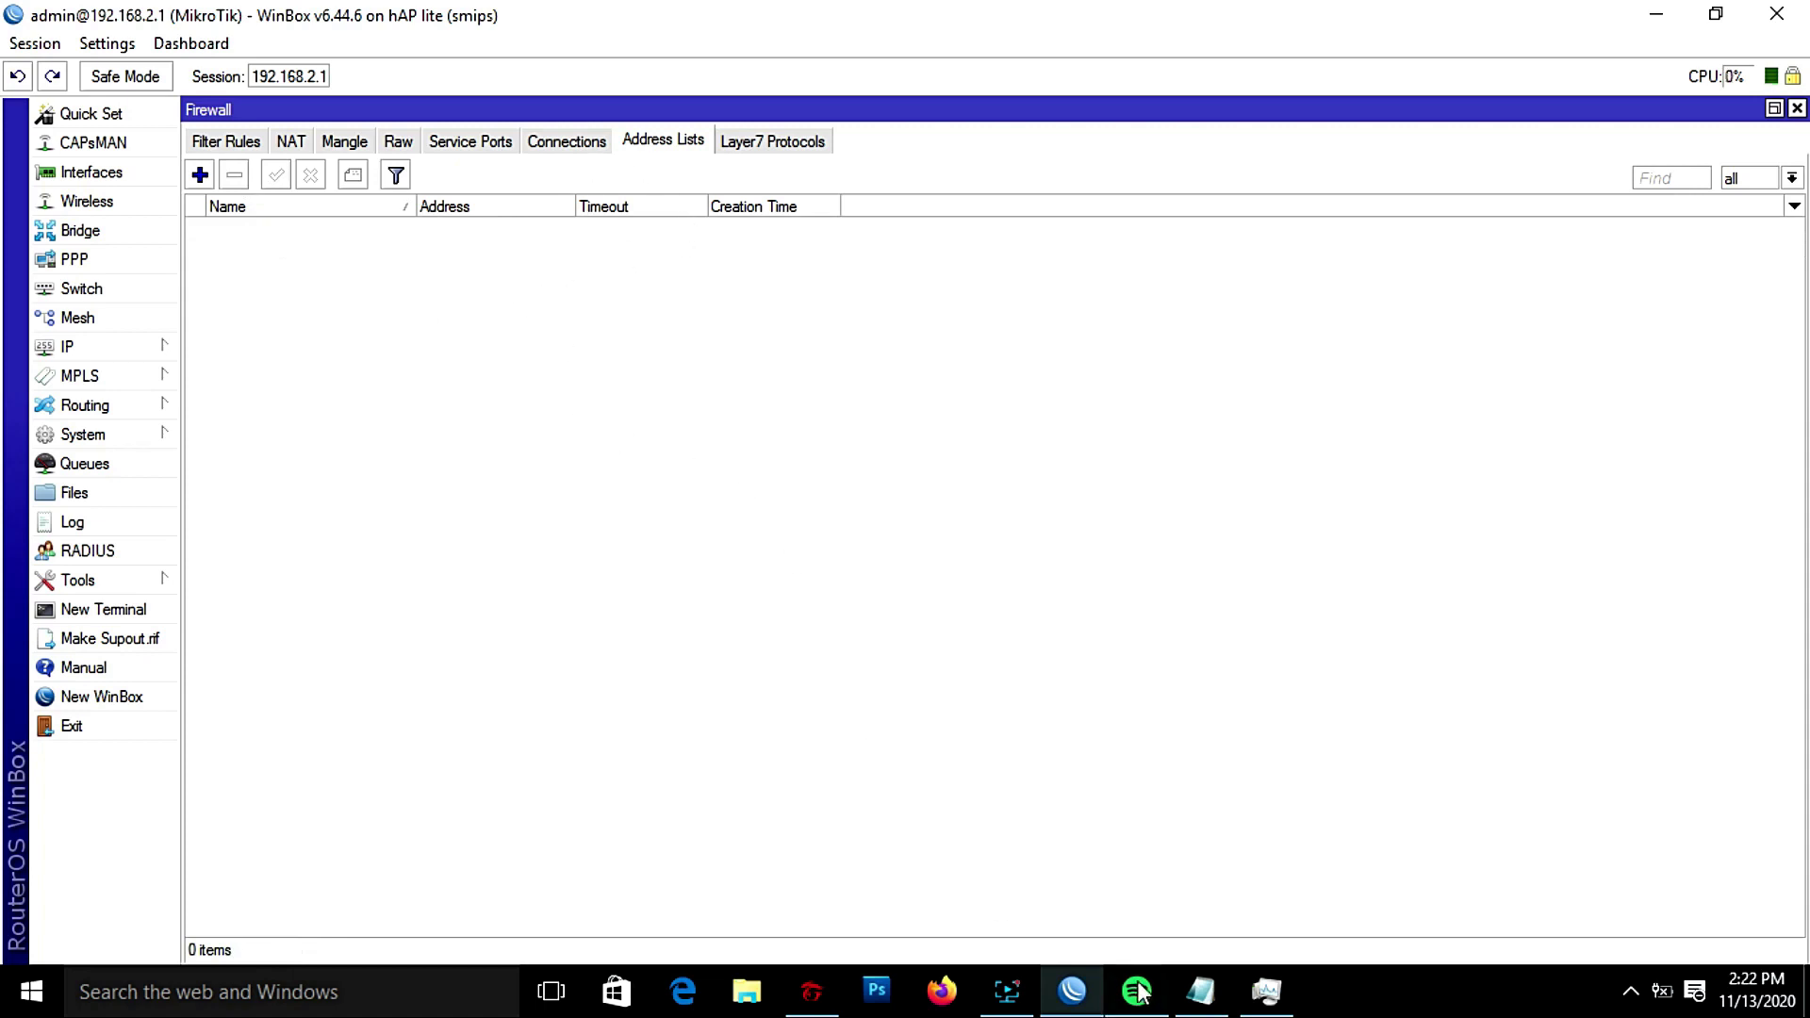
Step: Bring up Garena to check the gaming address list against game traffic, and return to the mangle rules in WinBox
click(821, 992)
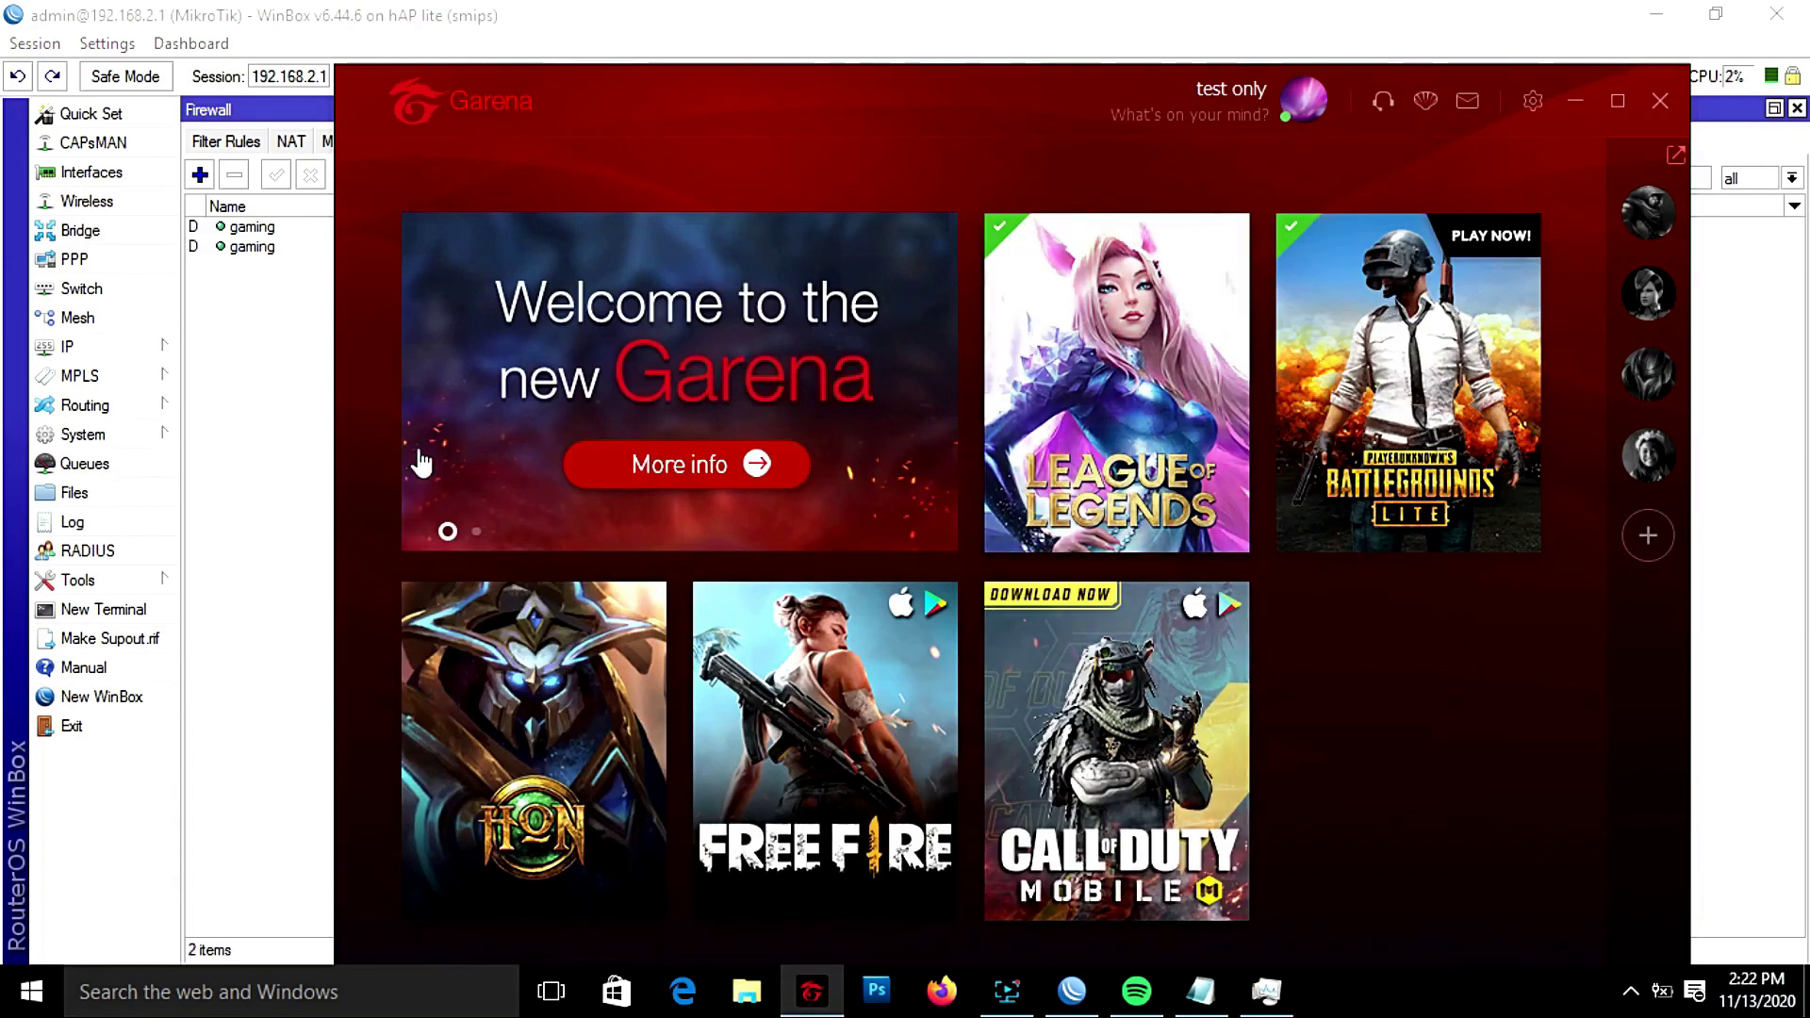
click(308, 289)
click(344, 141)
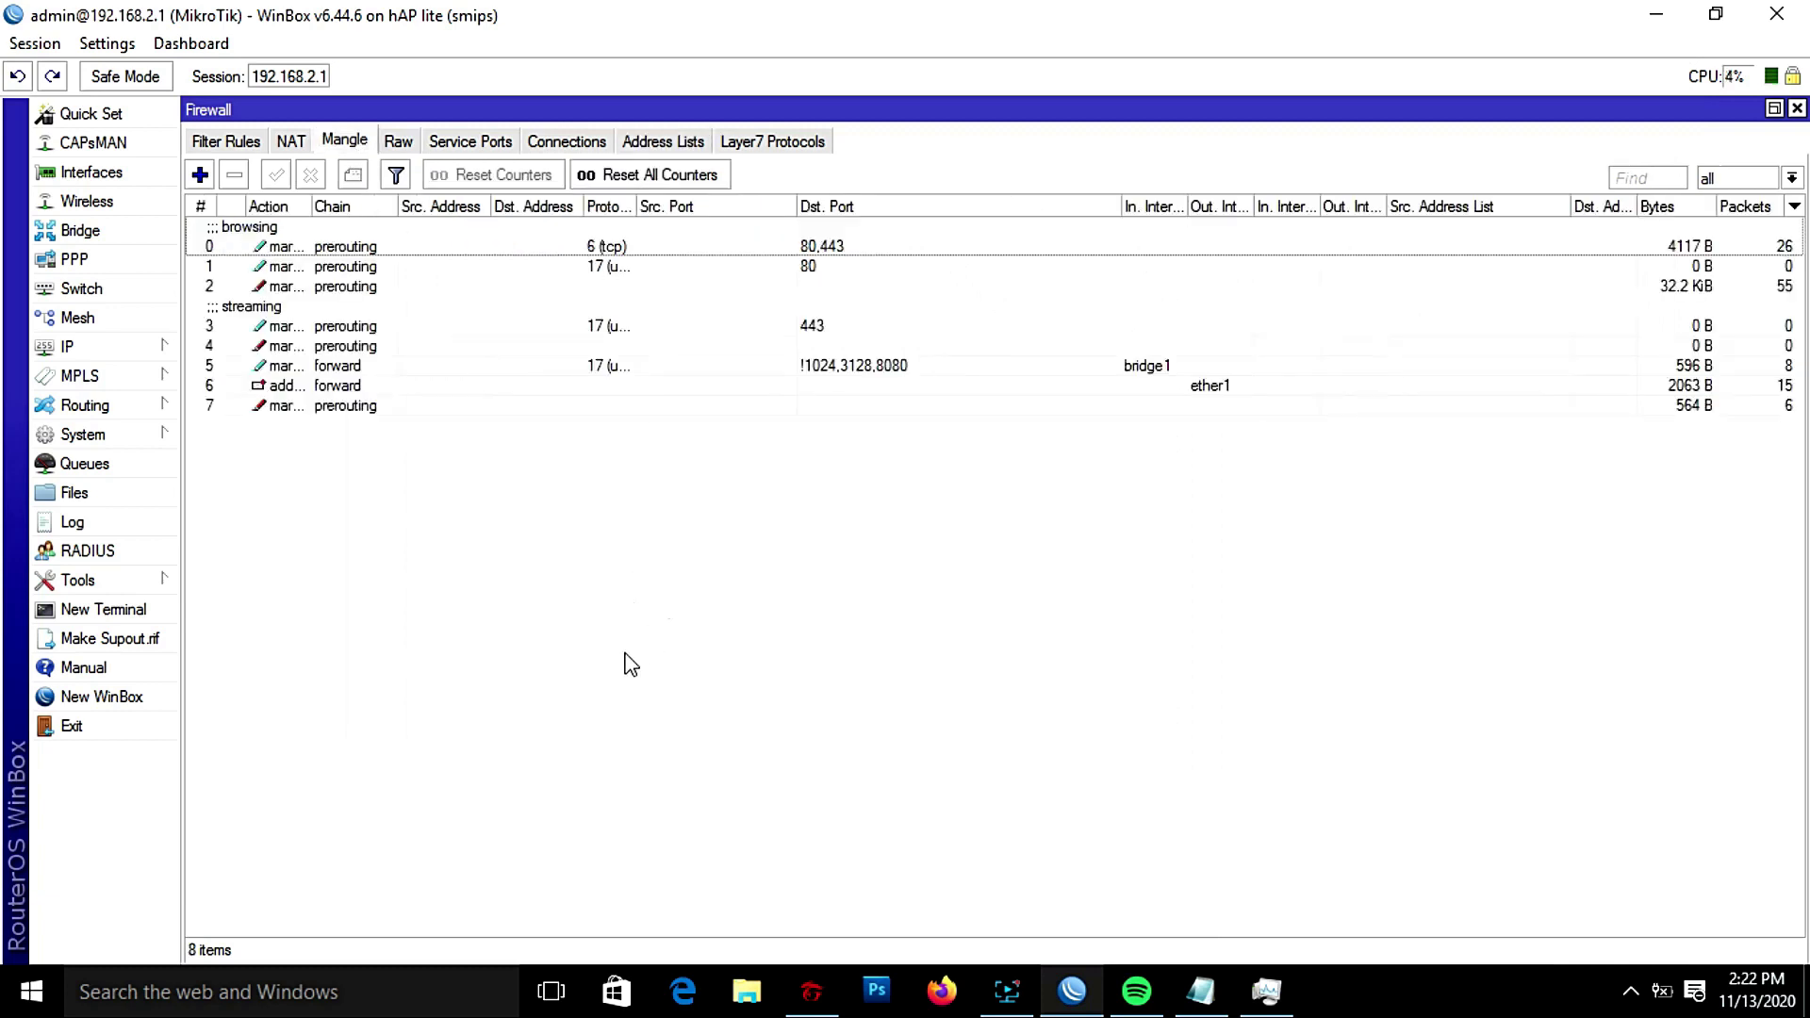
Step: Add the comment gaming to the forward mangle rule with destination ports !1024,3128,8080
click(335, 367)
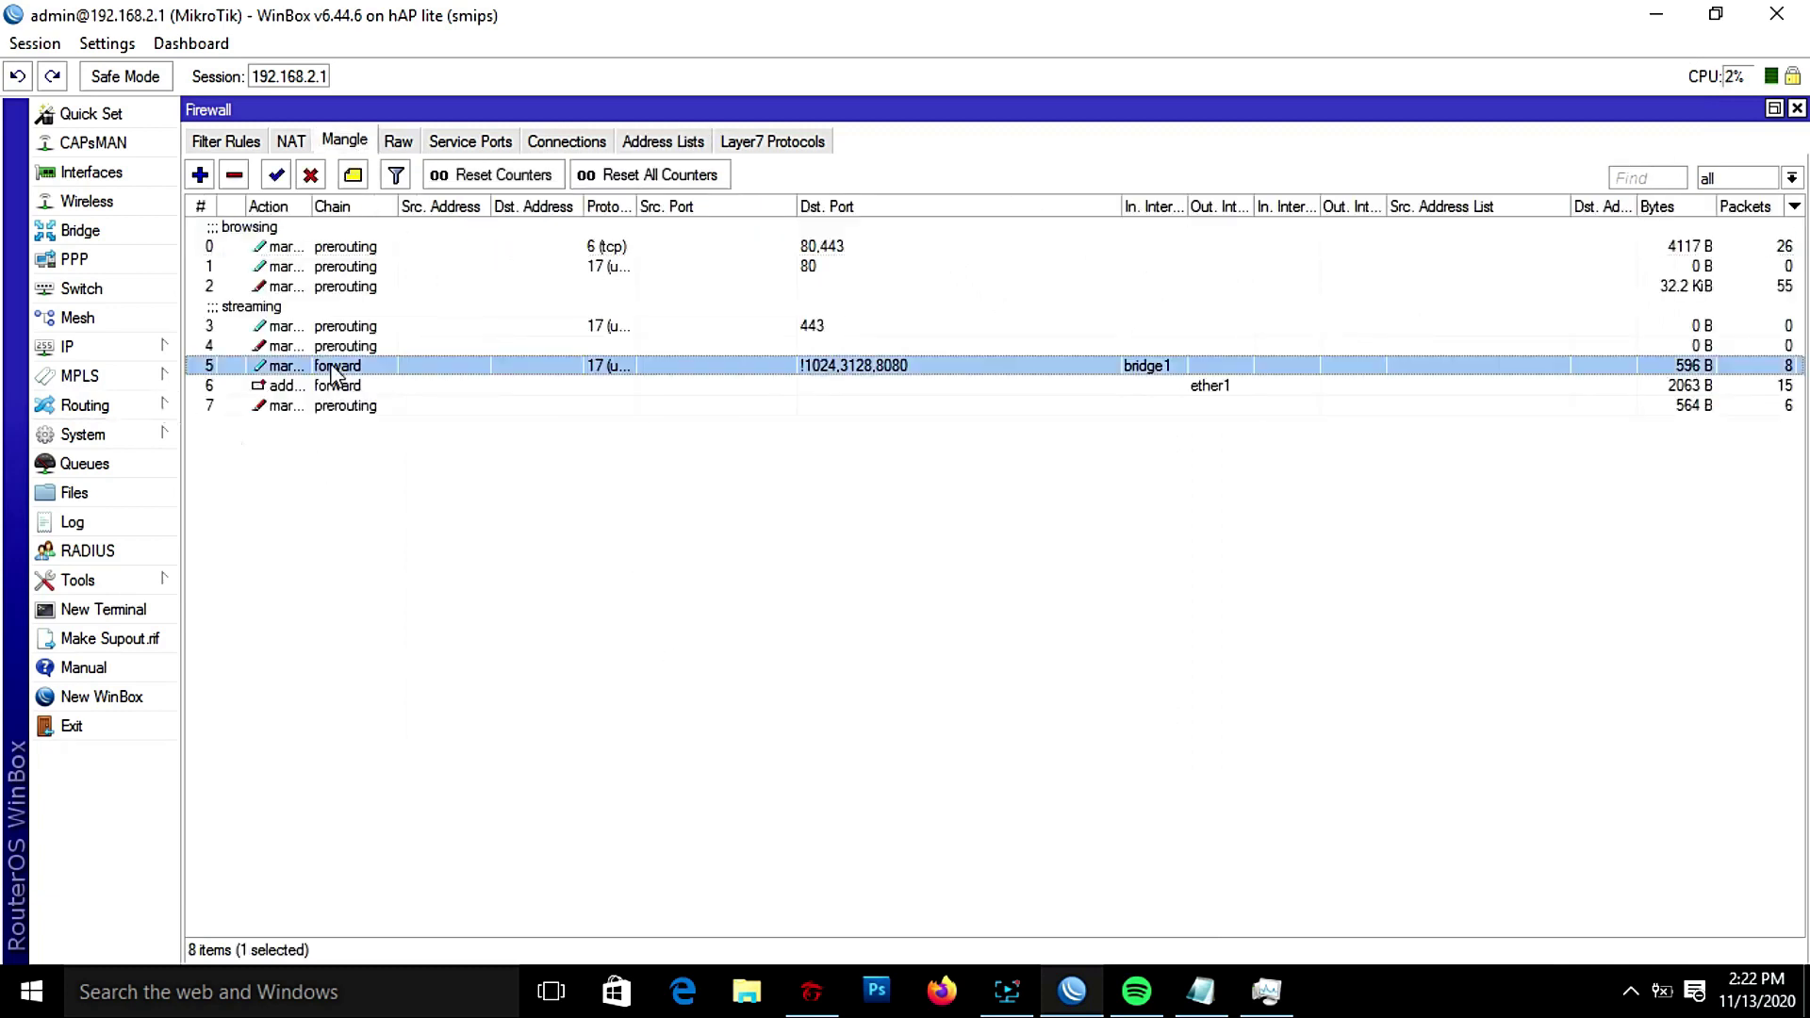
click(351, 177)
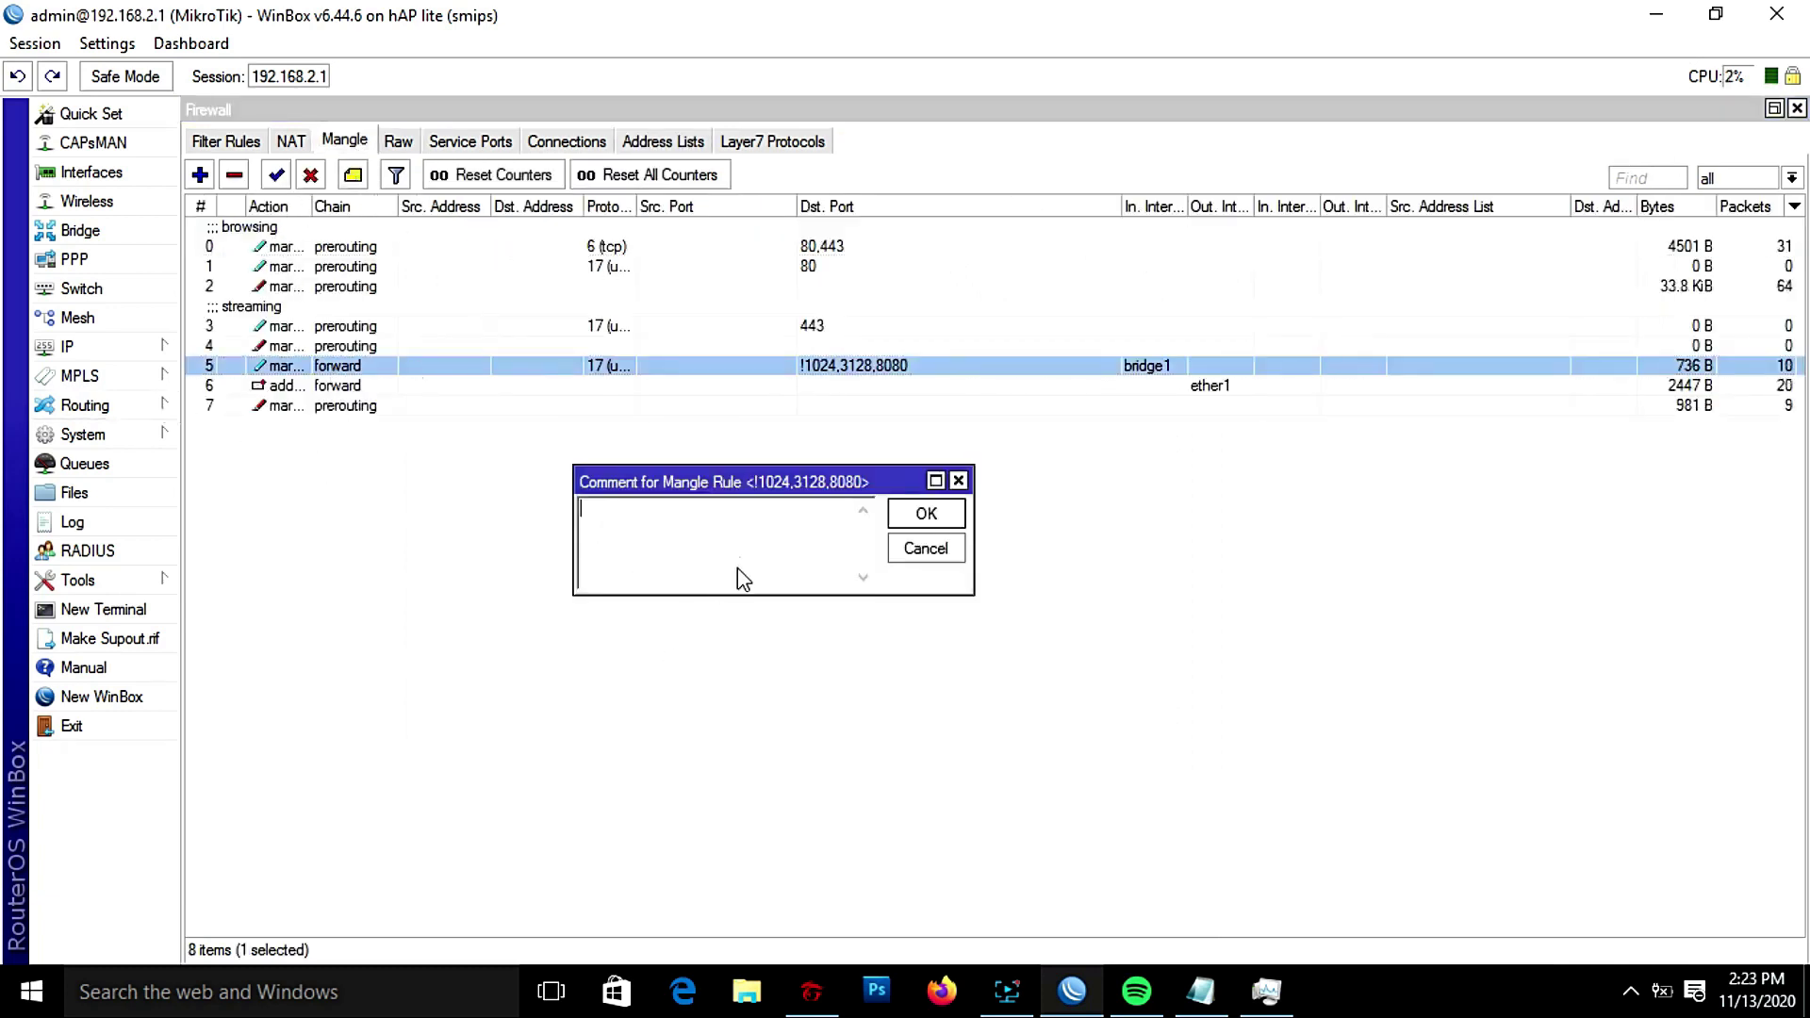
text(gaming)
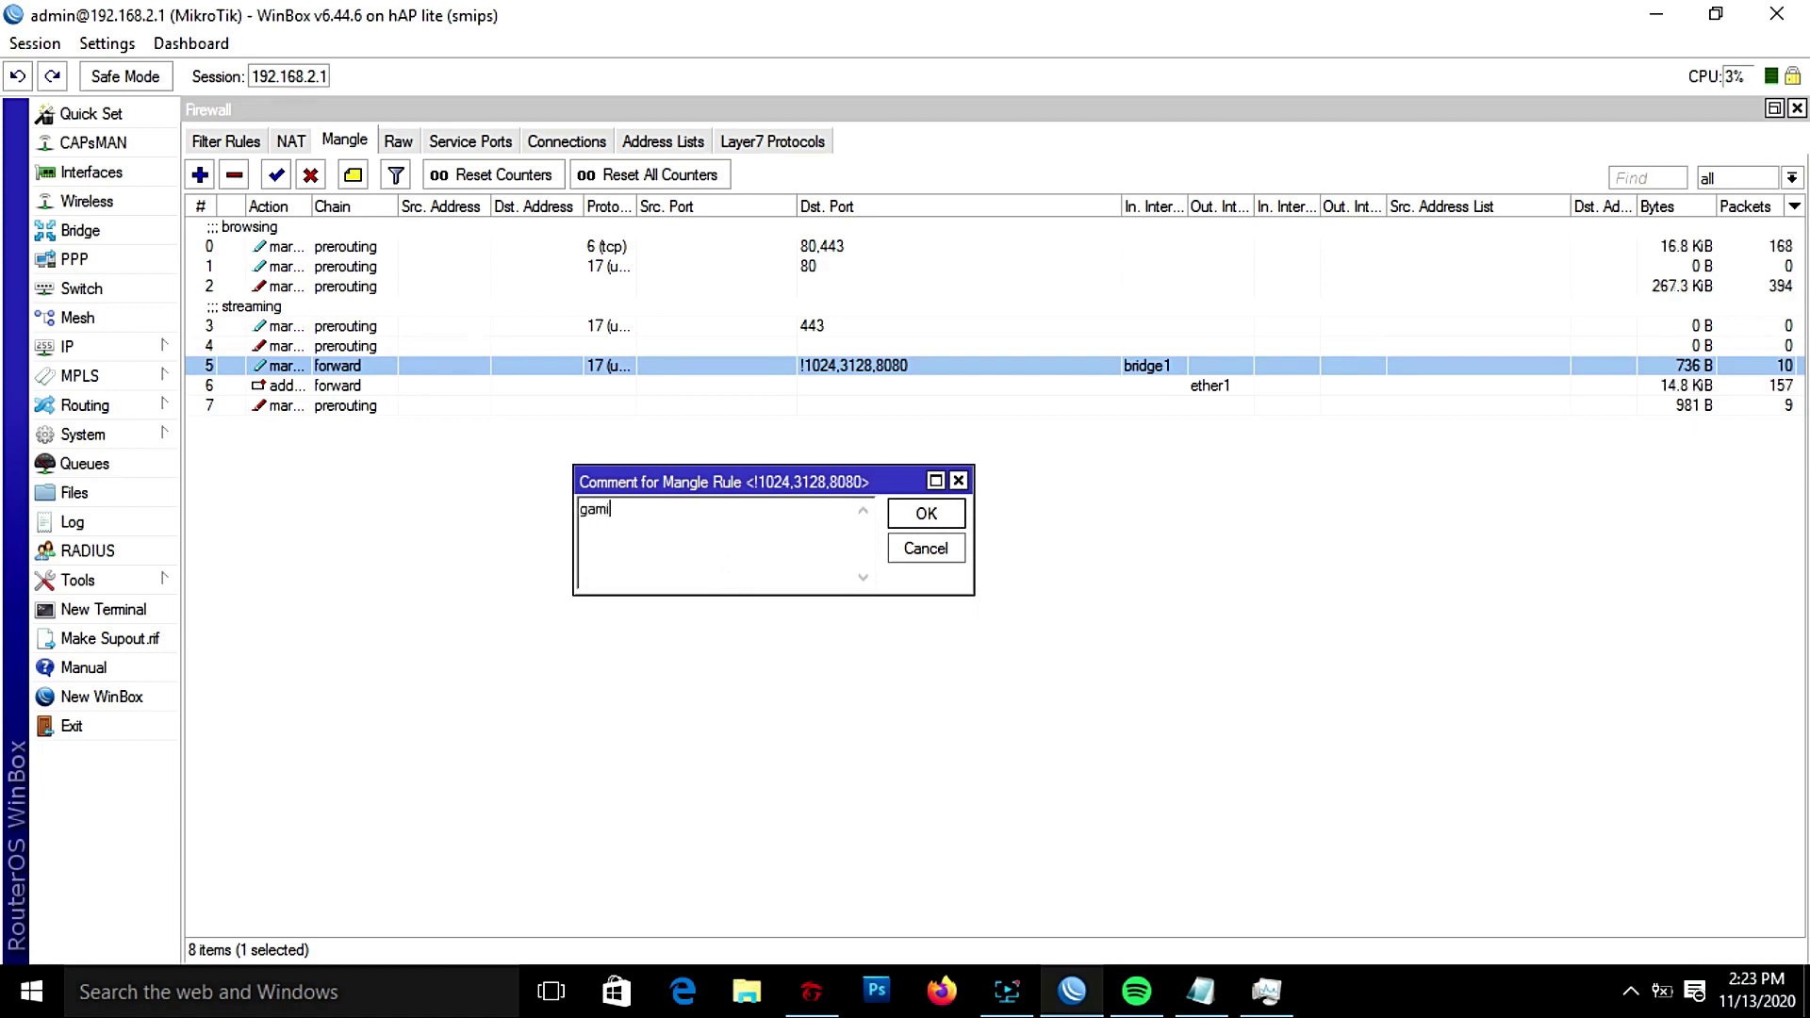
click(943, 516)
Step: Open the queue list and look through the queue types for pcq-download-default
click(132, 465)
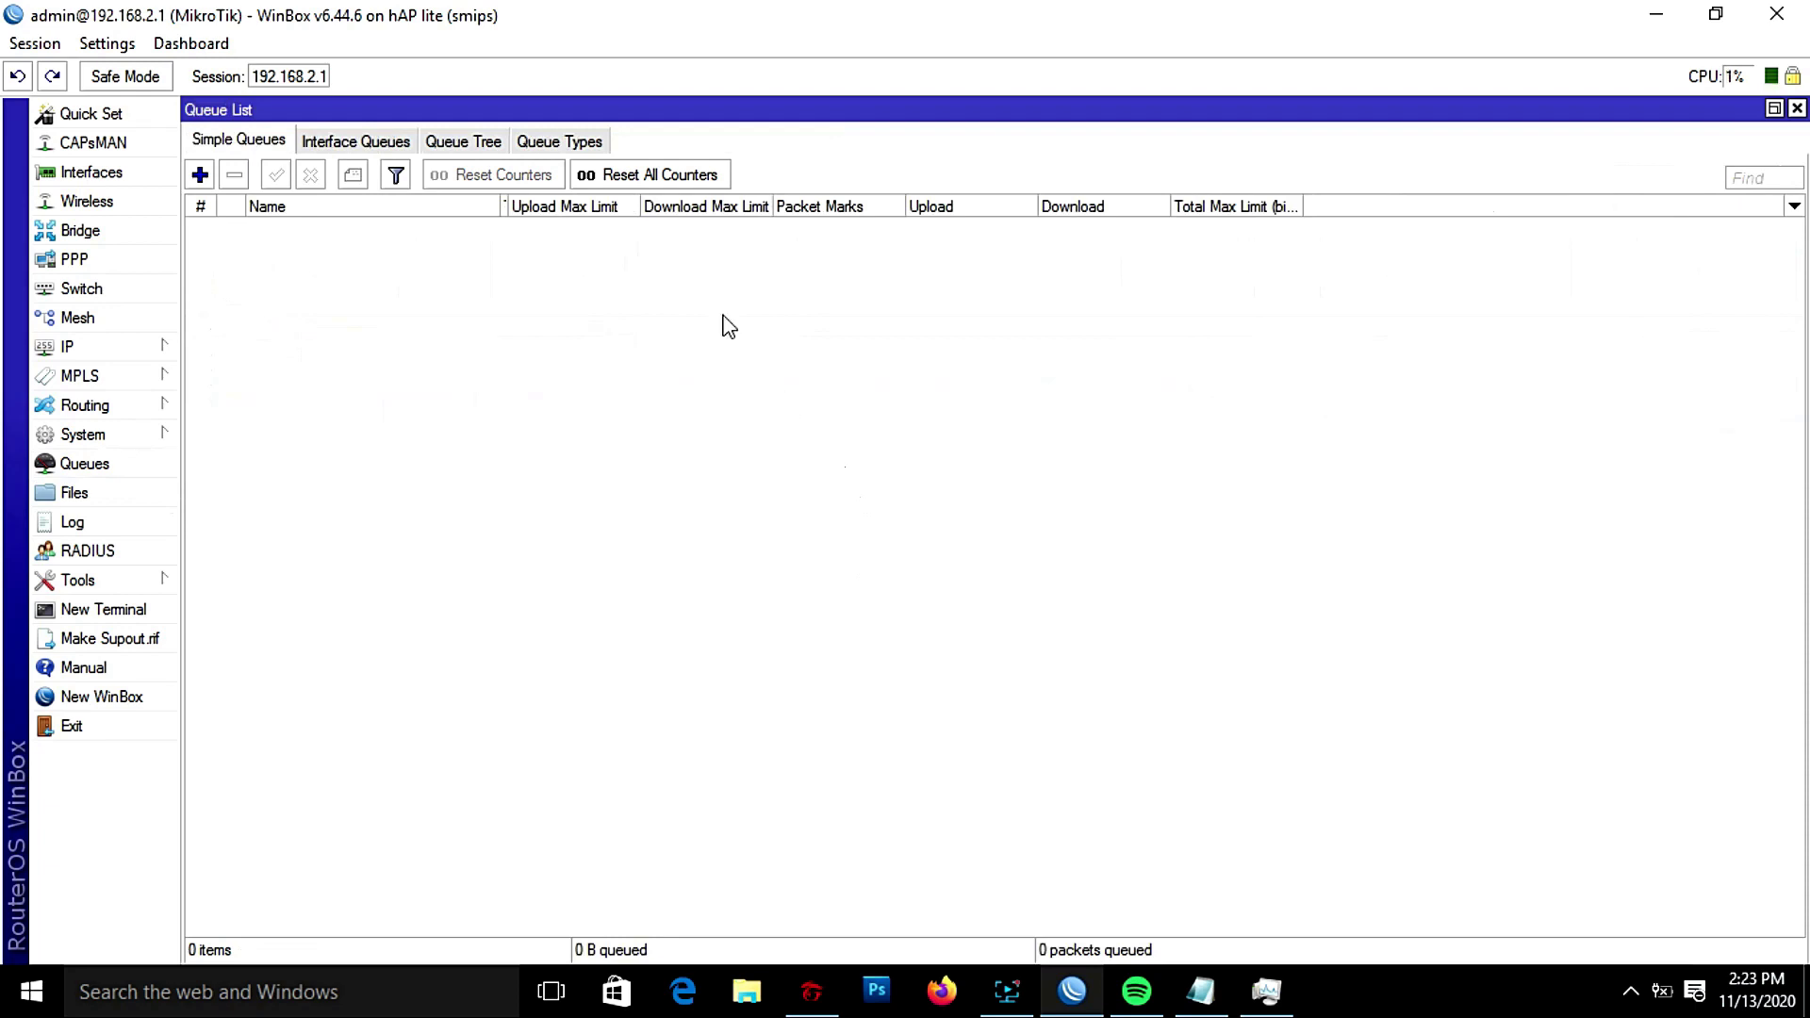
click(577, 143)
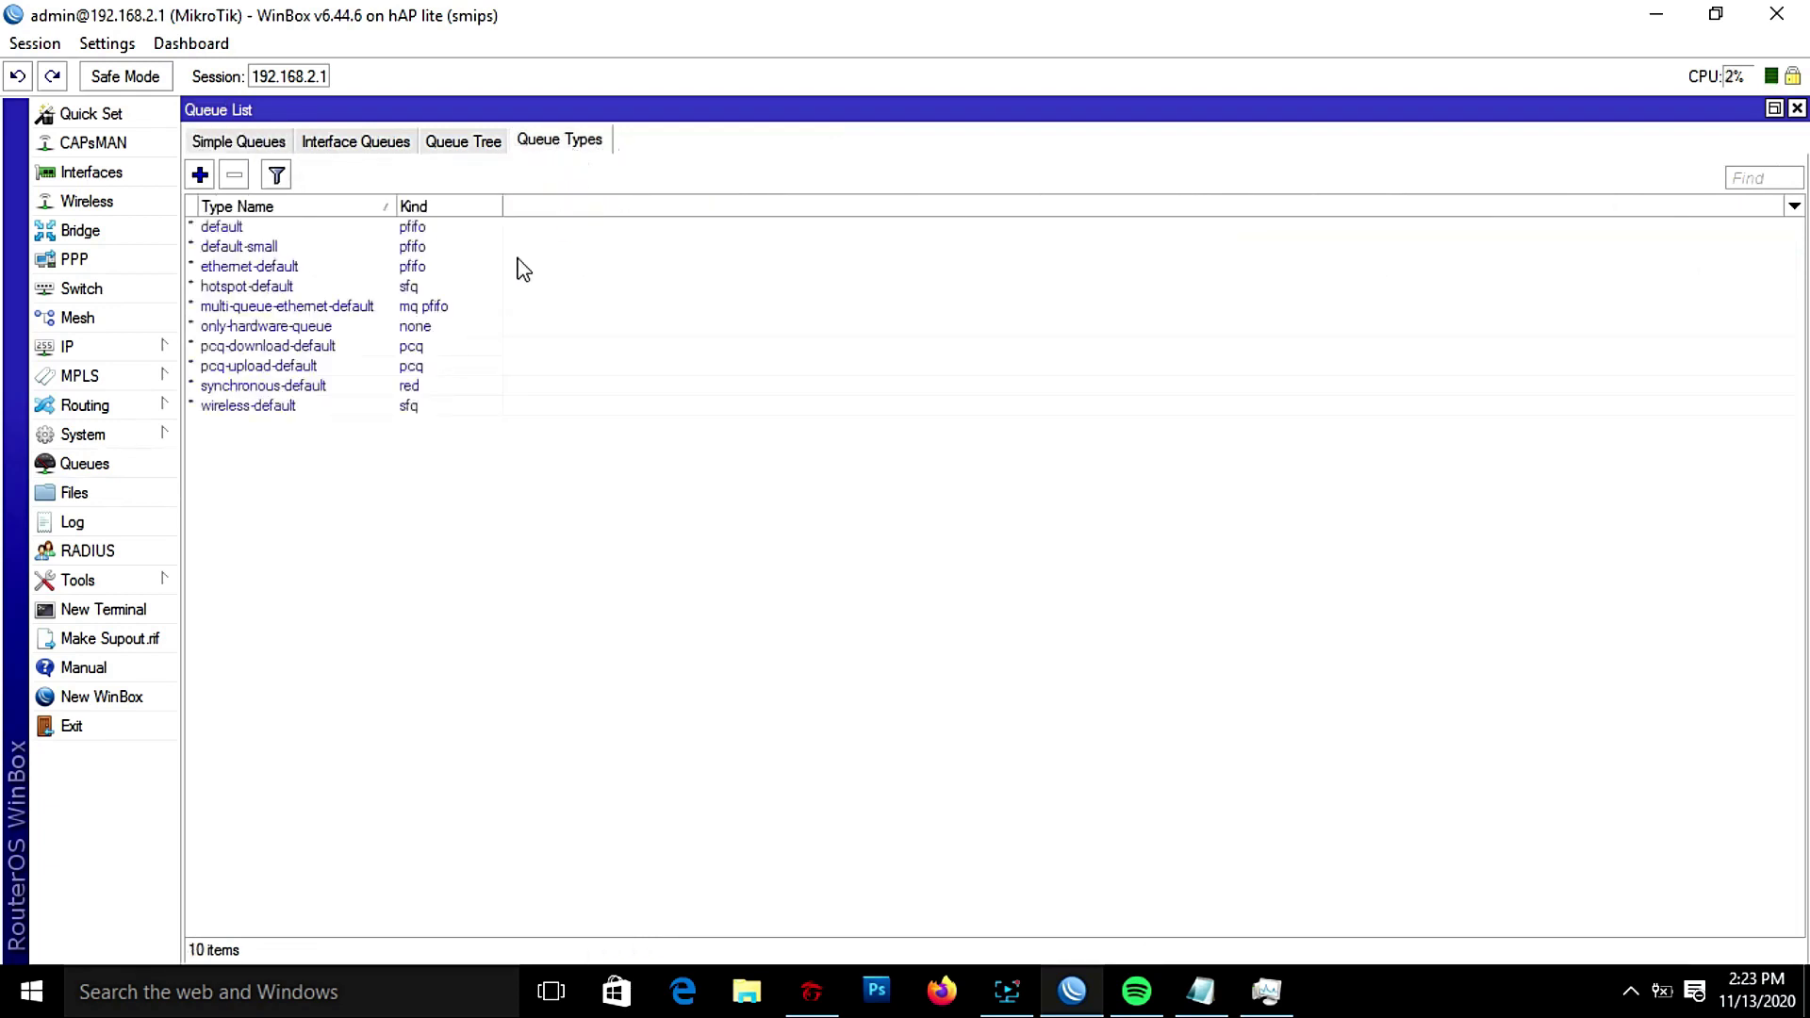
click(200, 175)
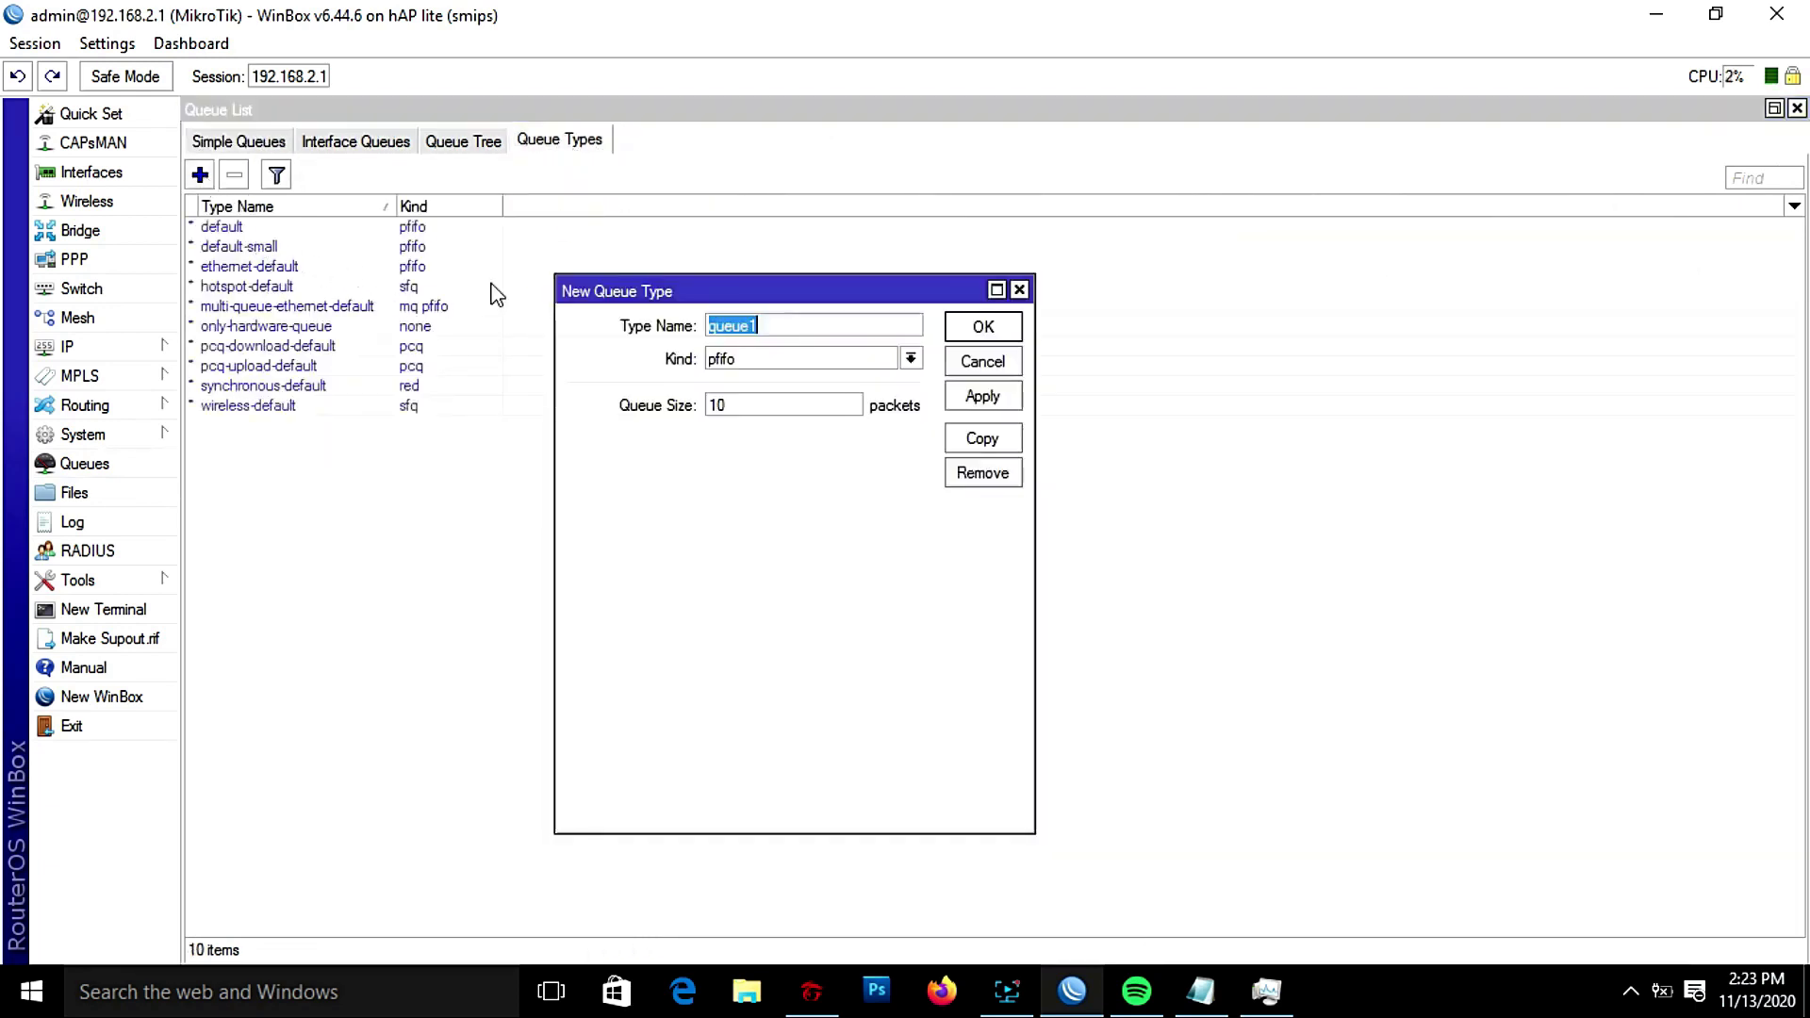
click(1019, 289)
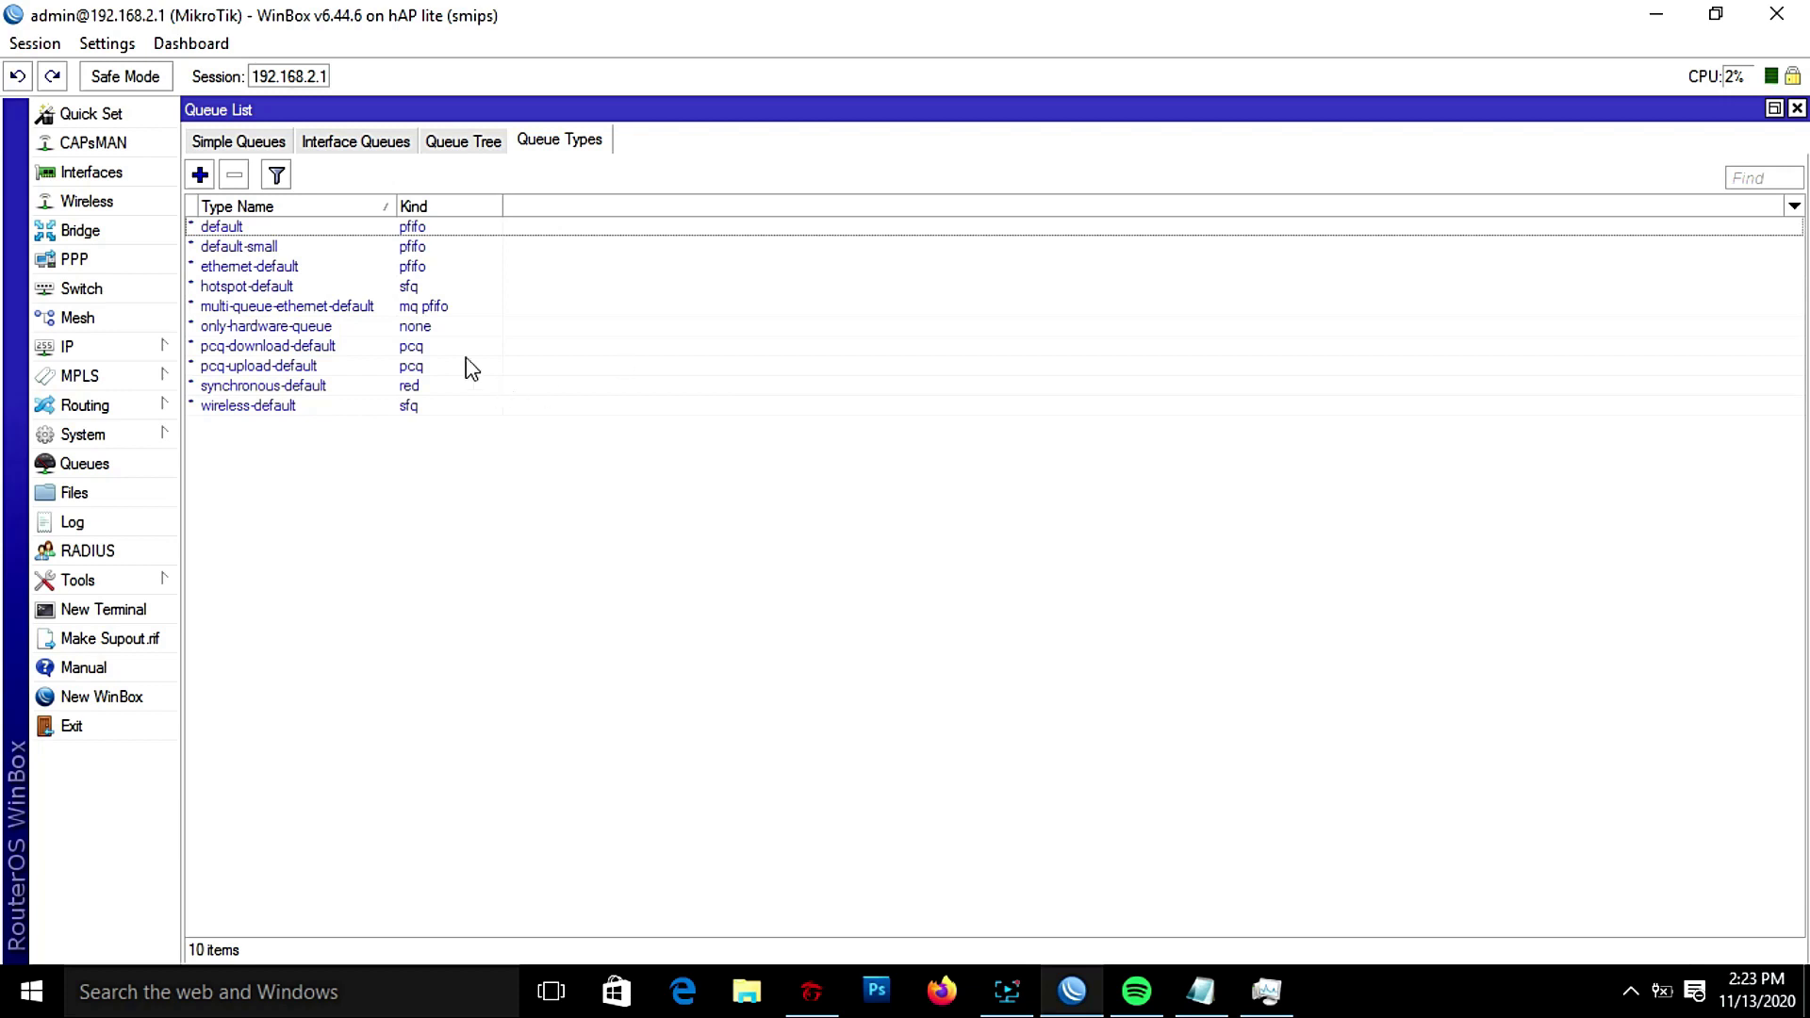
click(299, 348)
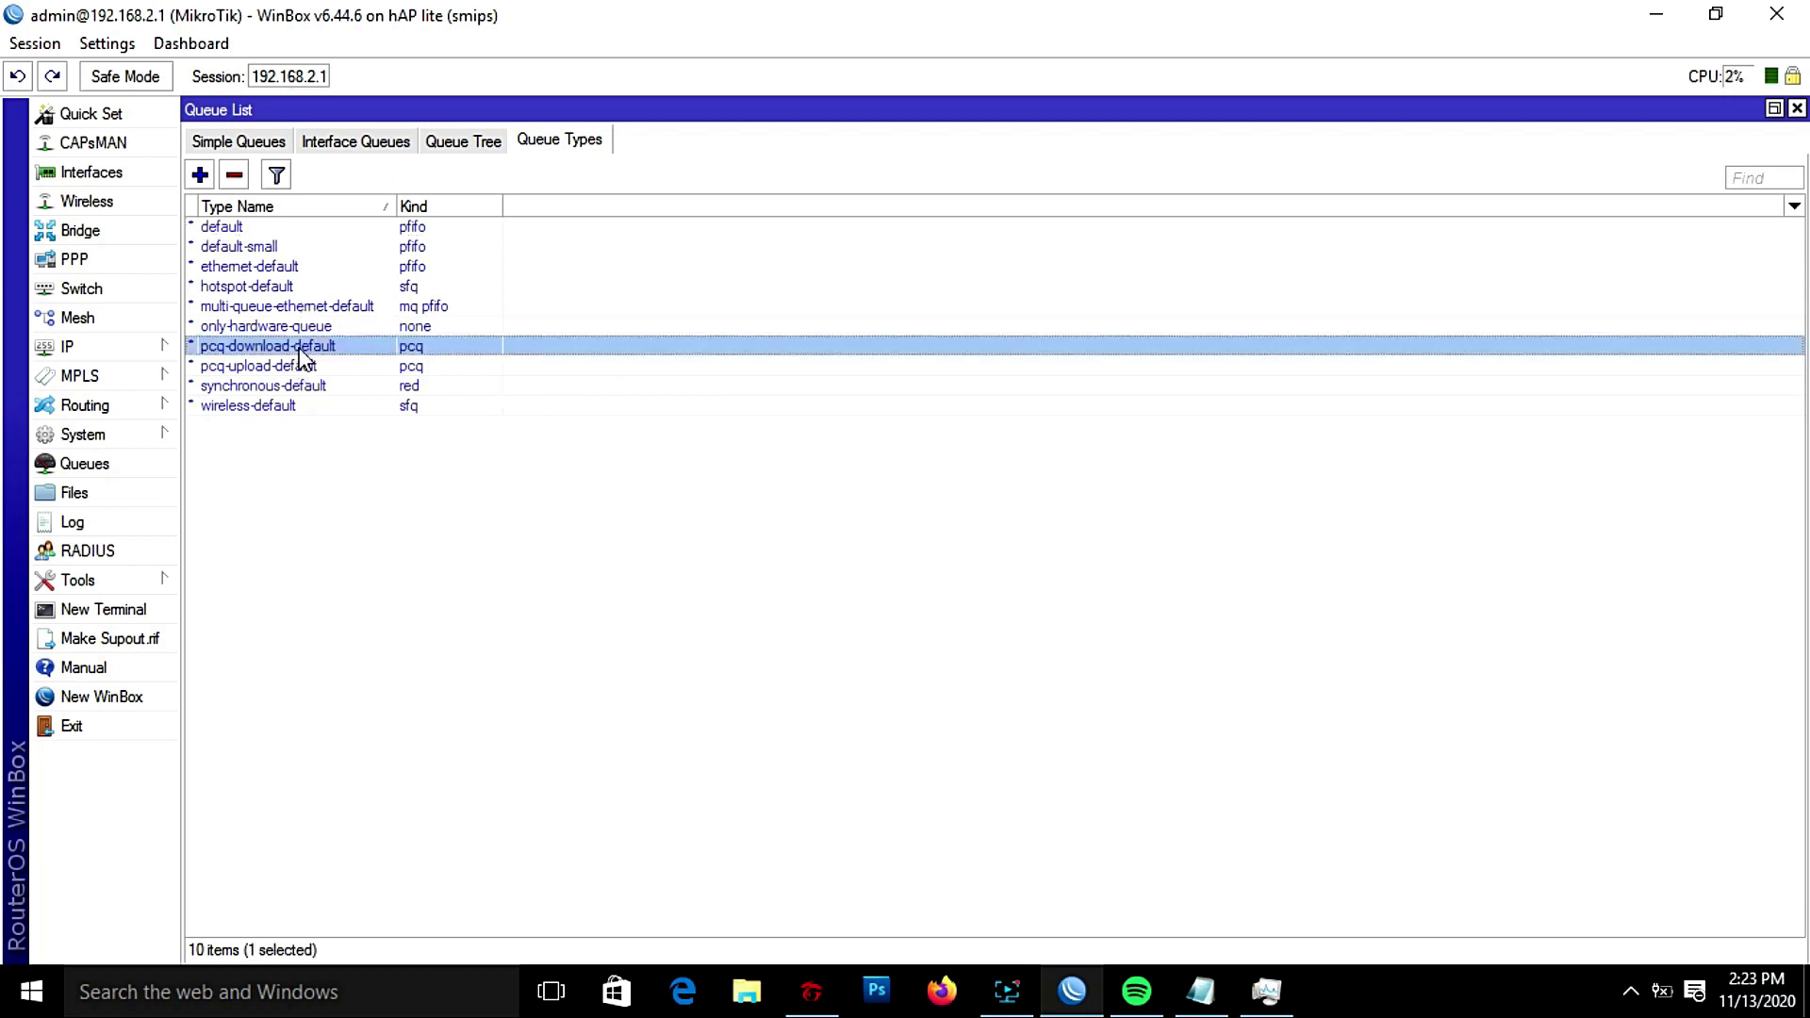
Step: Add a parent queue to the queue tree under global, using queue type pcq-download-default
click(466, 143)
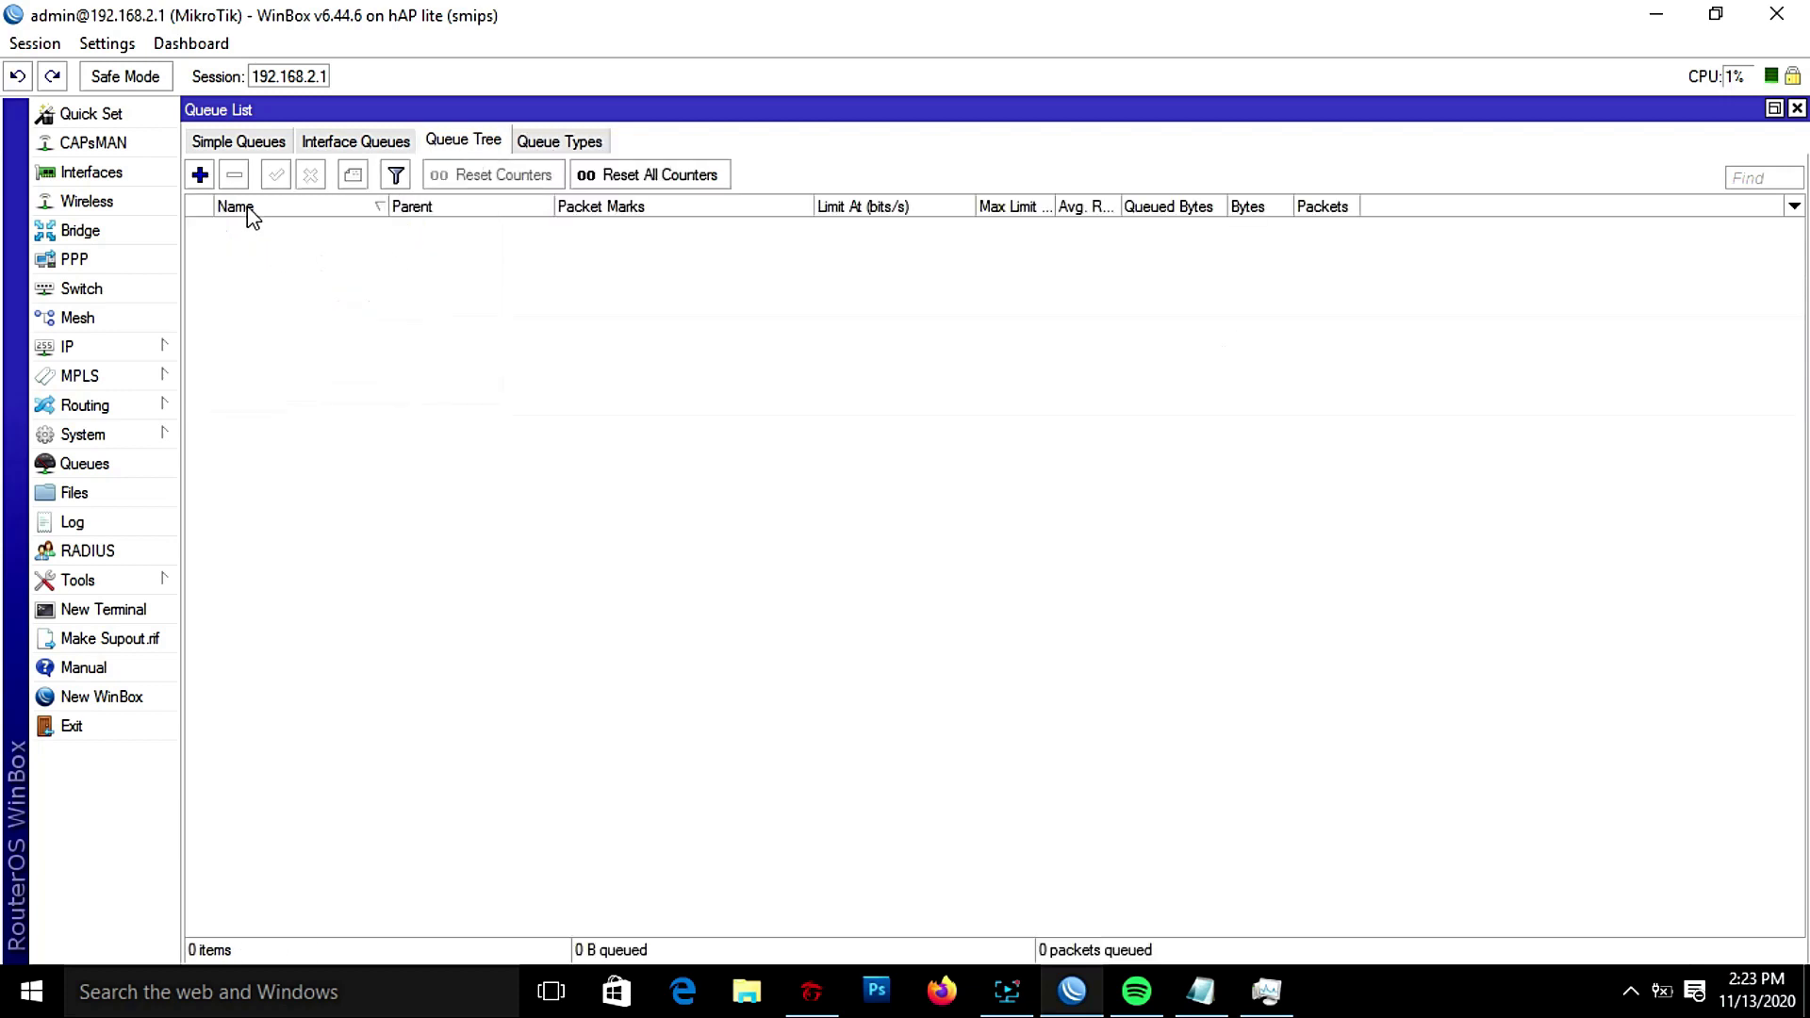
click(199, 175)
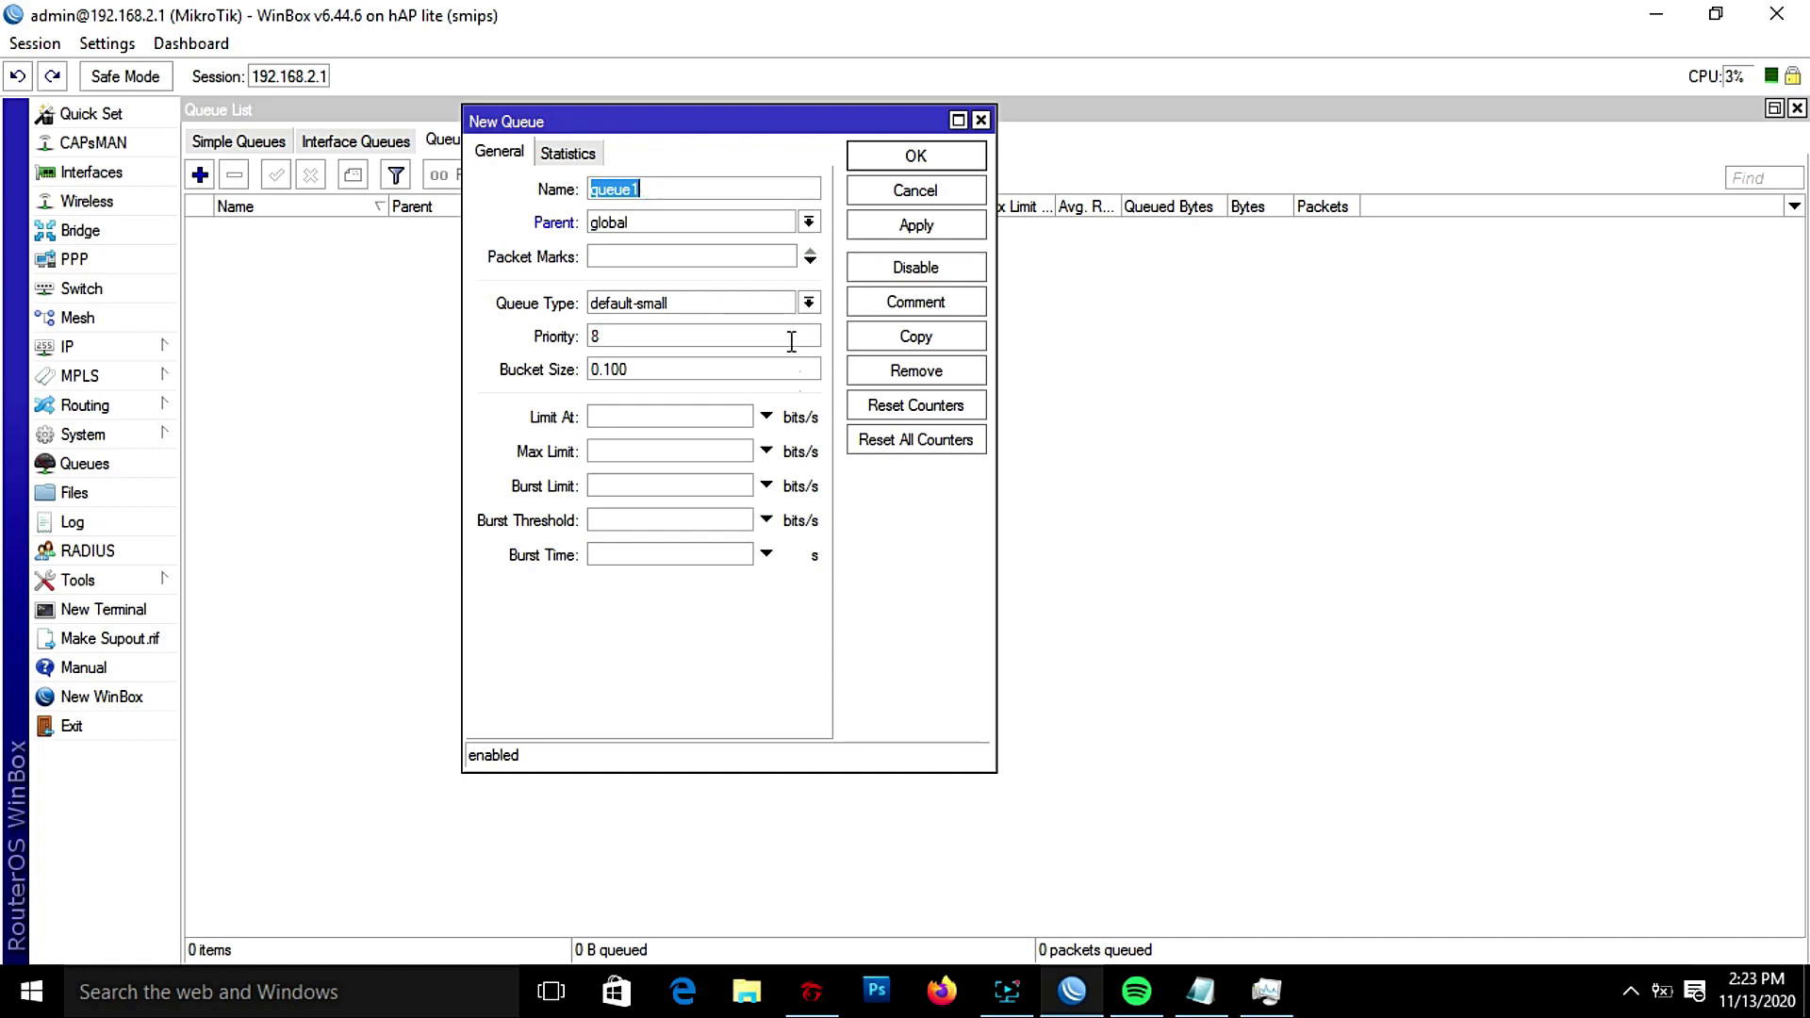
click(808, 302)
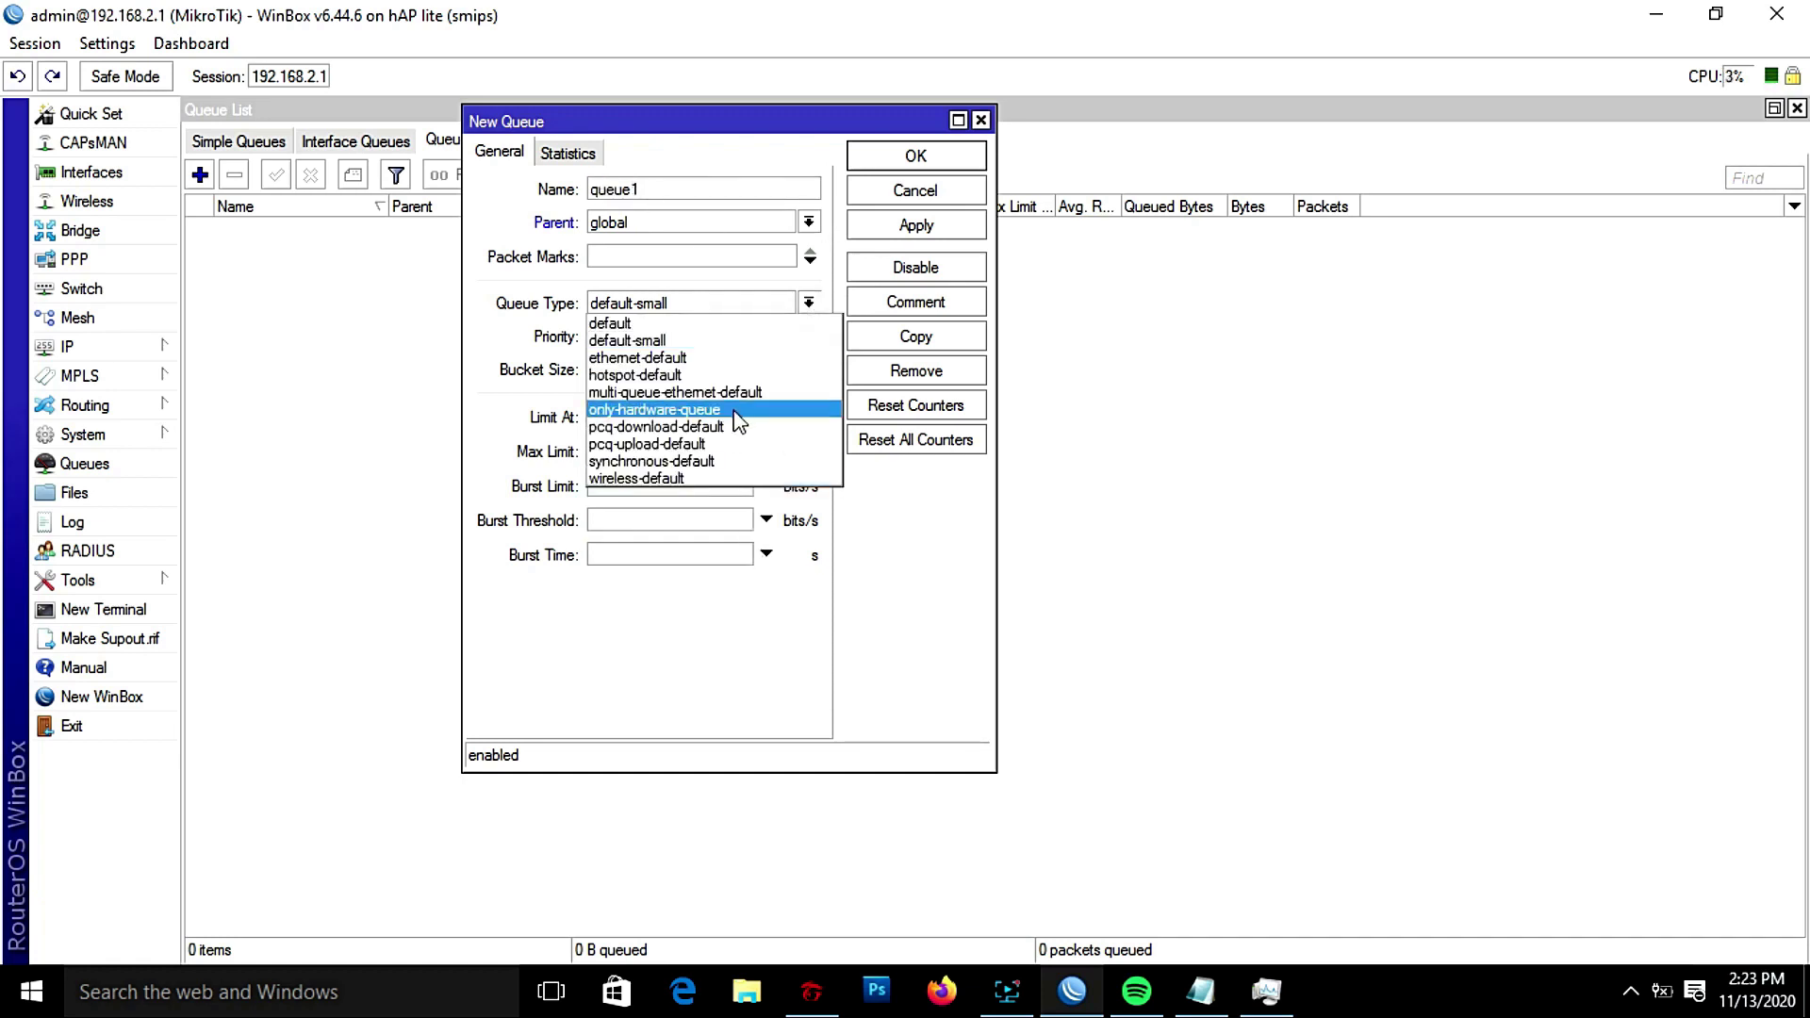
click(679, 424)
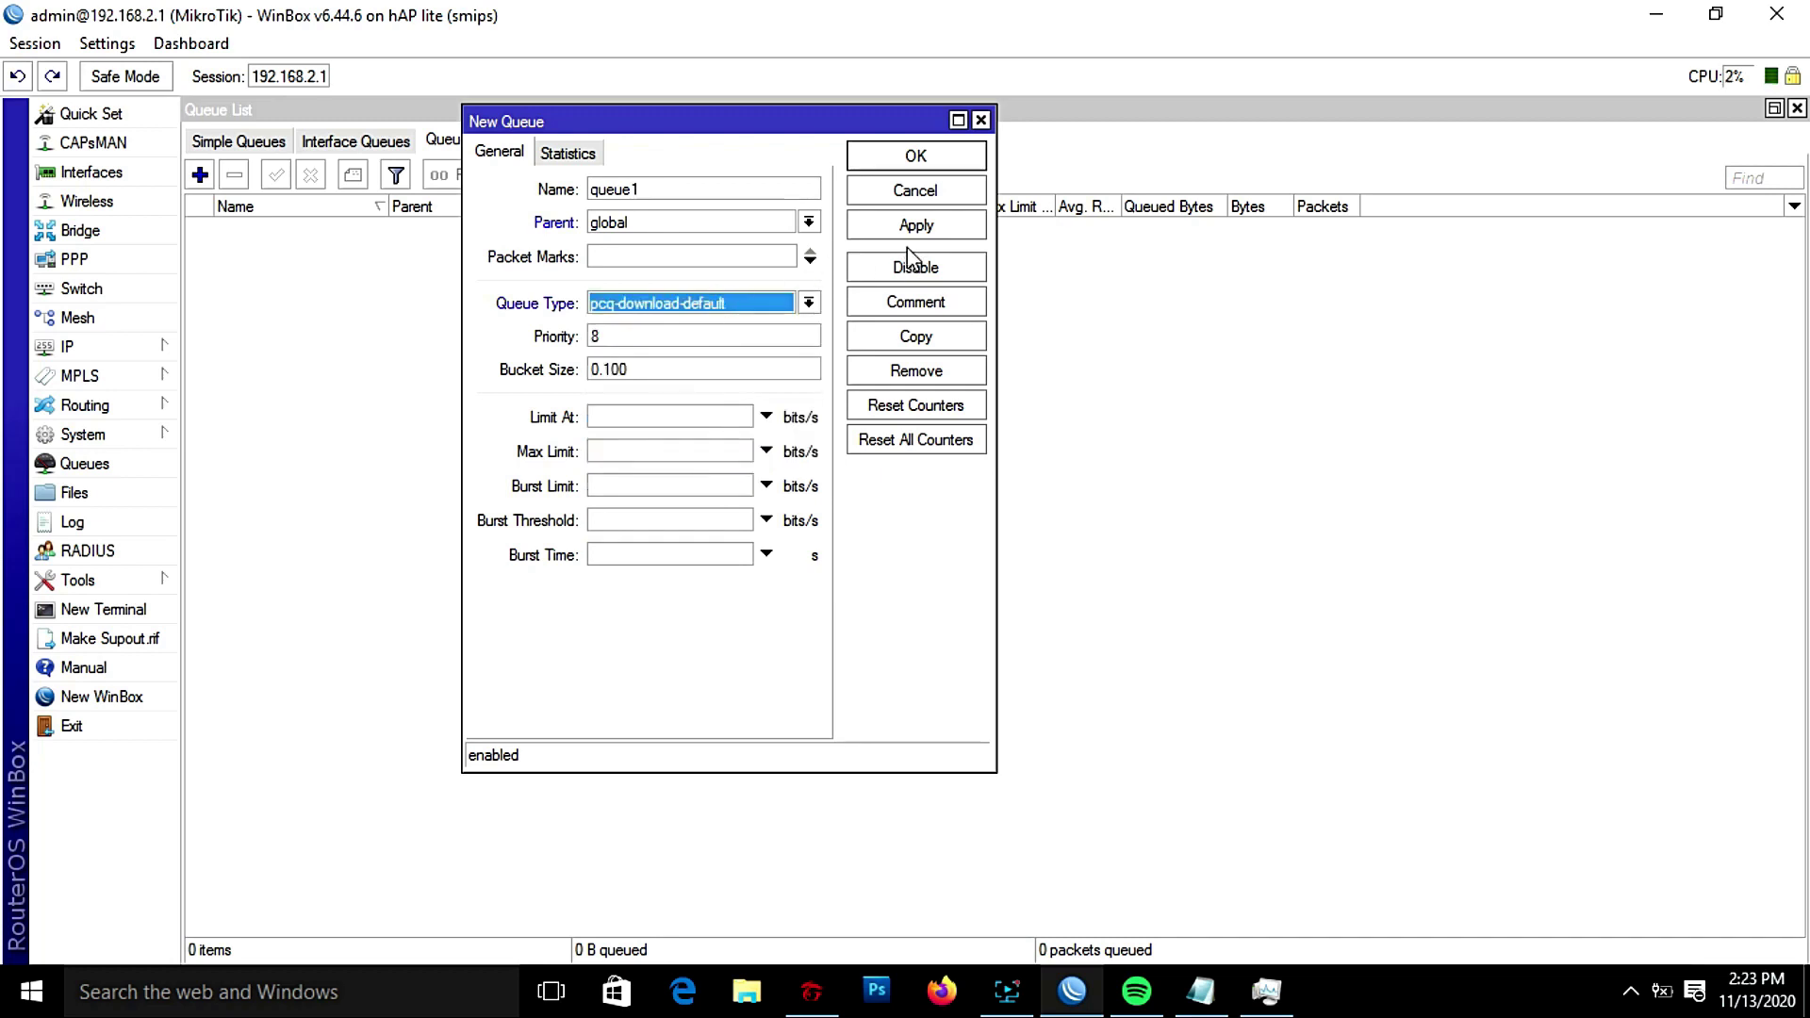
click(920, 230)
click(919, 158)
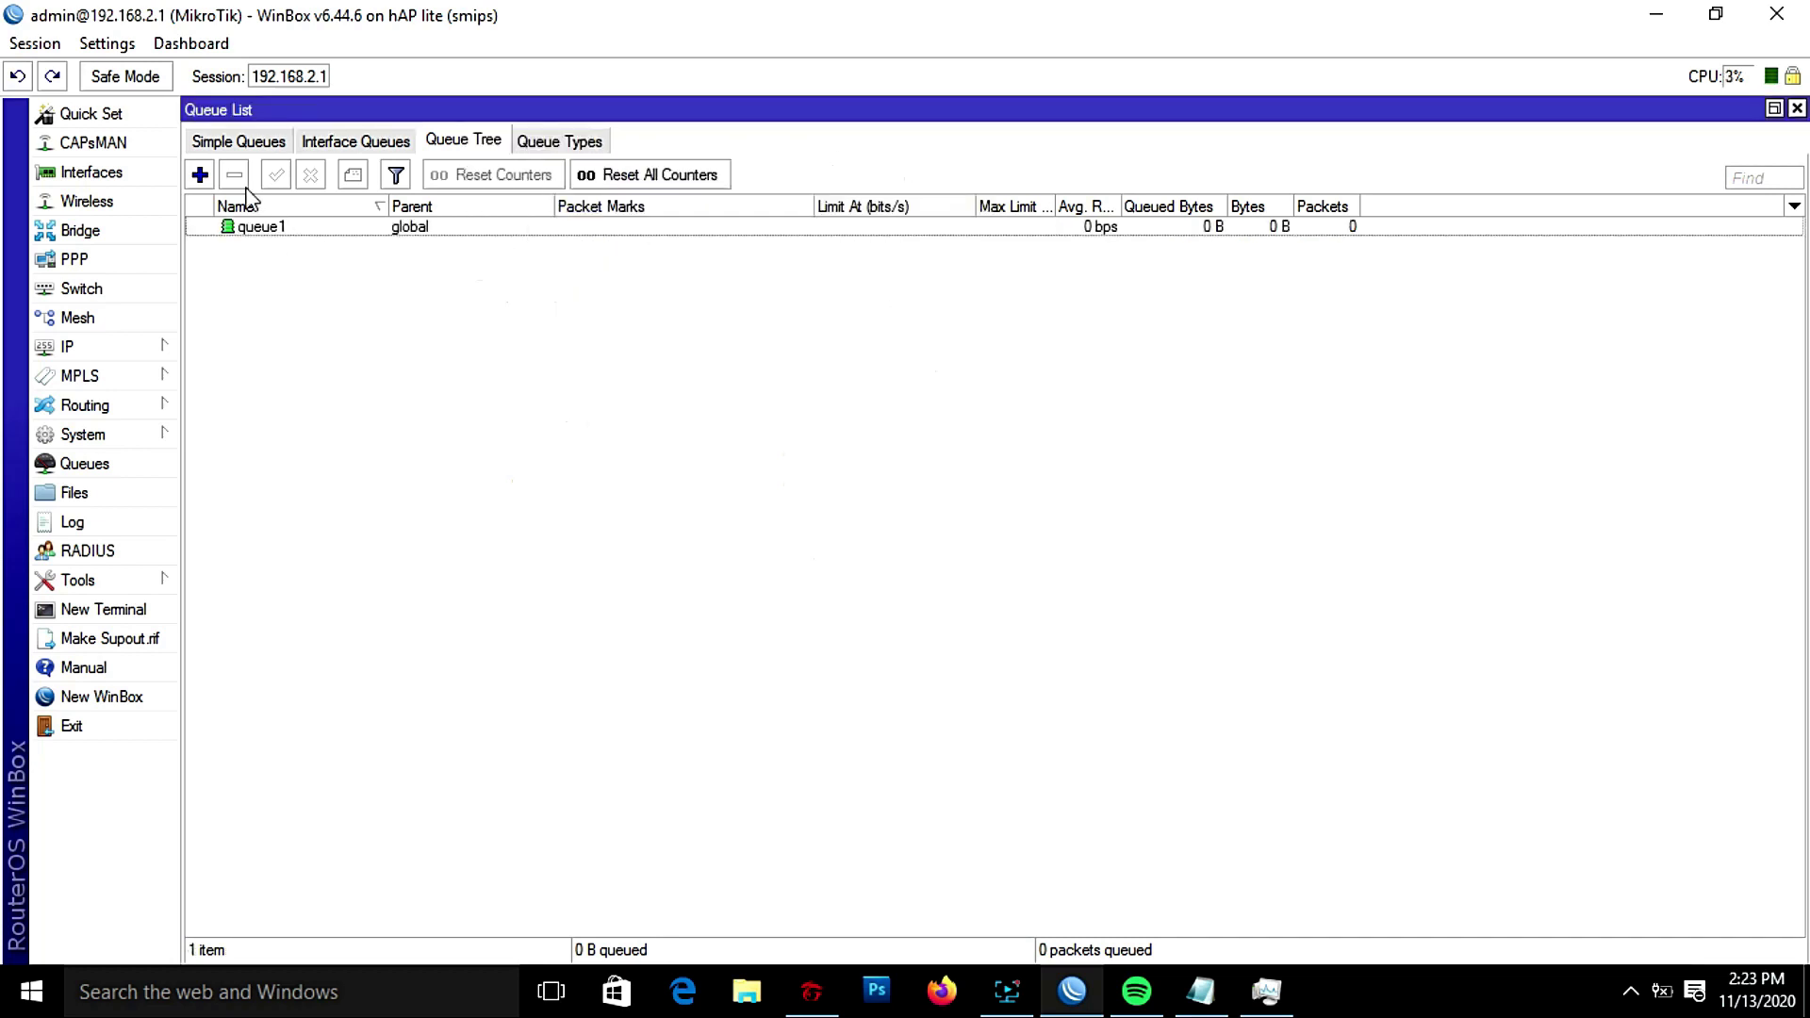
Step: Start a queue tree entry named browsing with parent queue1 and packet mark browsing-pkt
click(199, 174)
text(browsing)
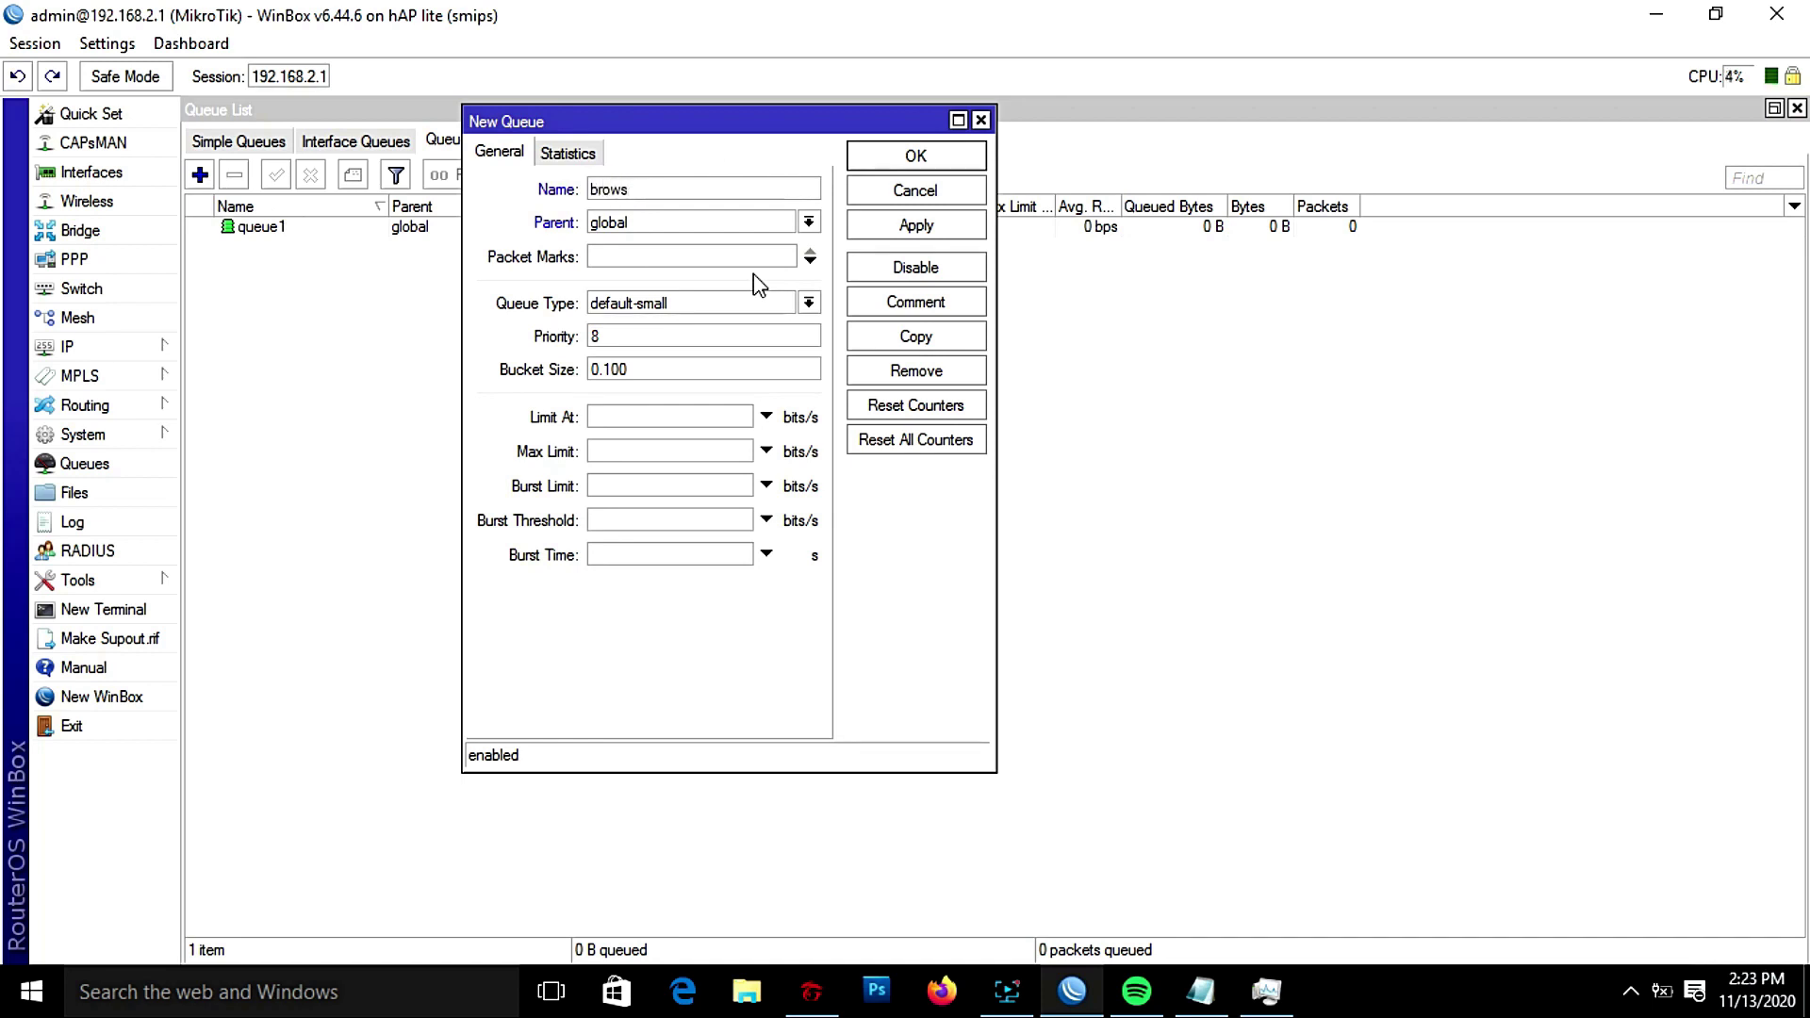
click(808, 223)
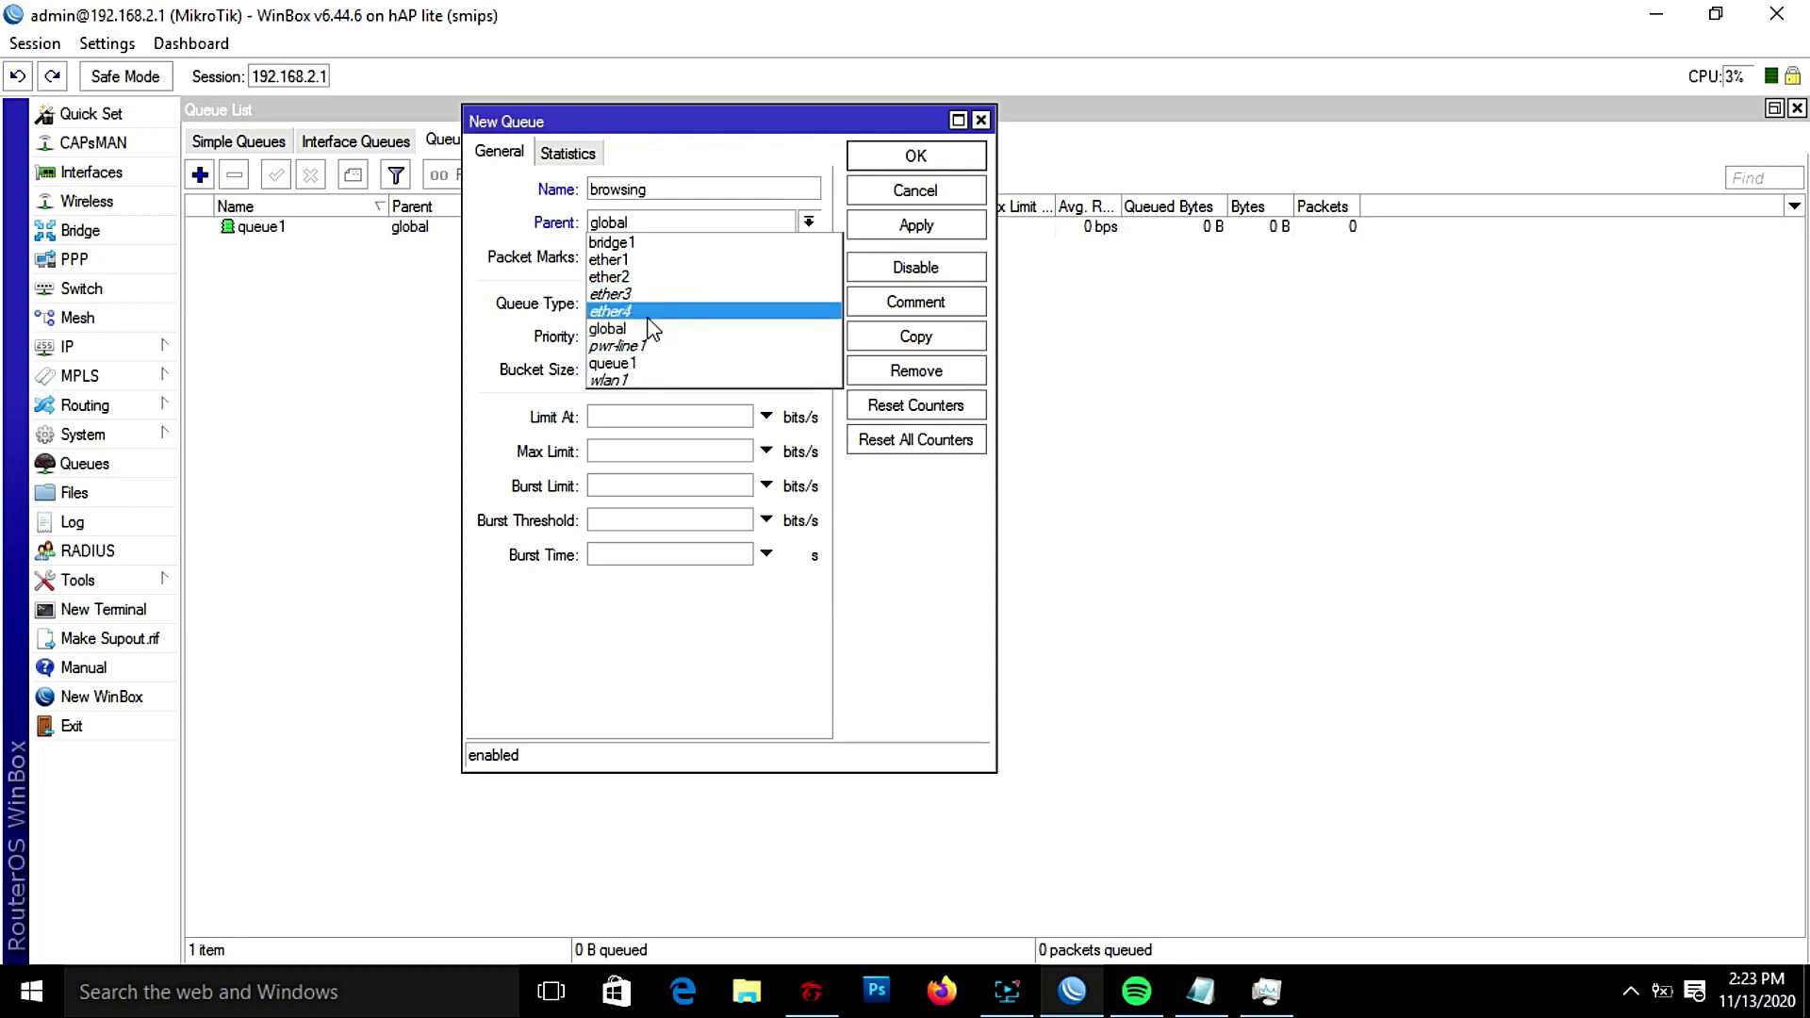
click(641, 363)
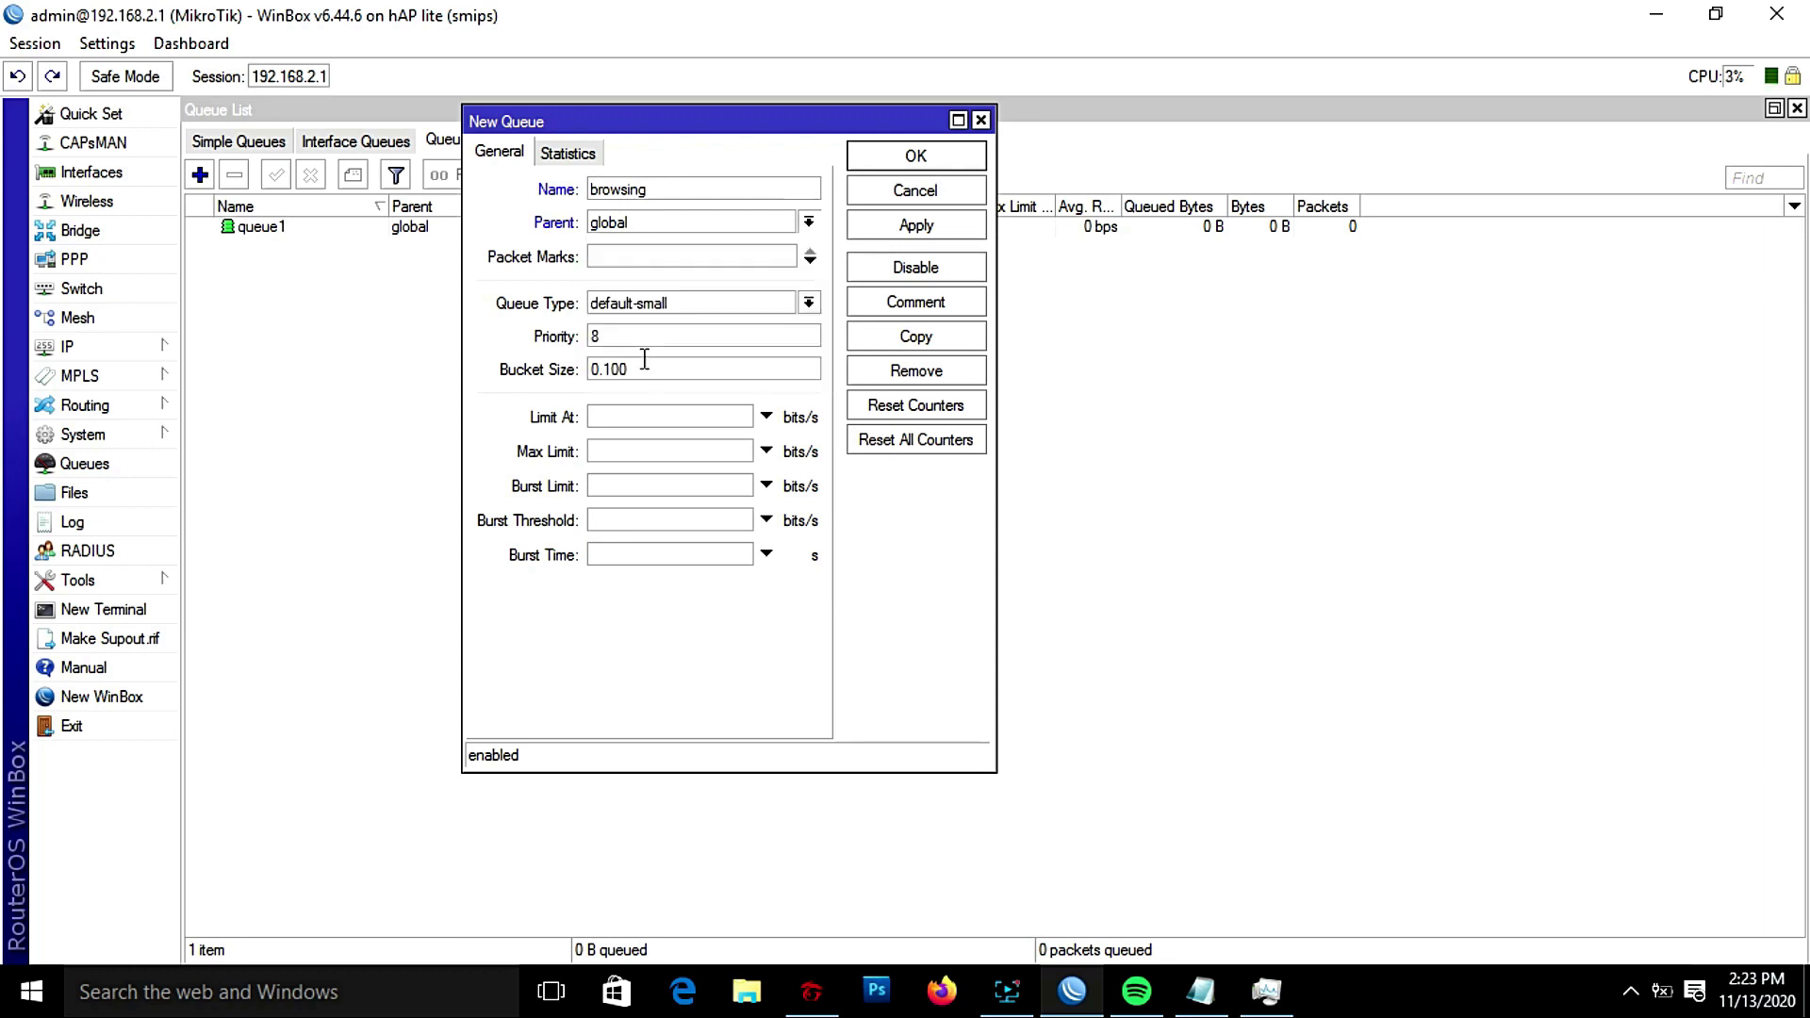
click(771, 261)
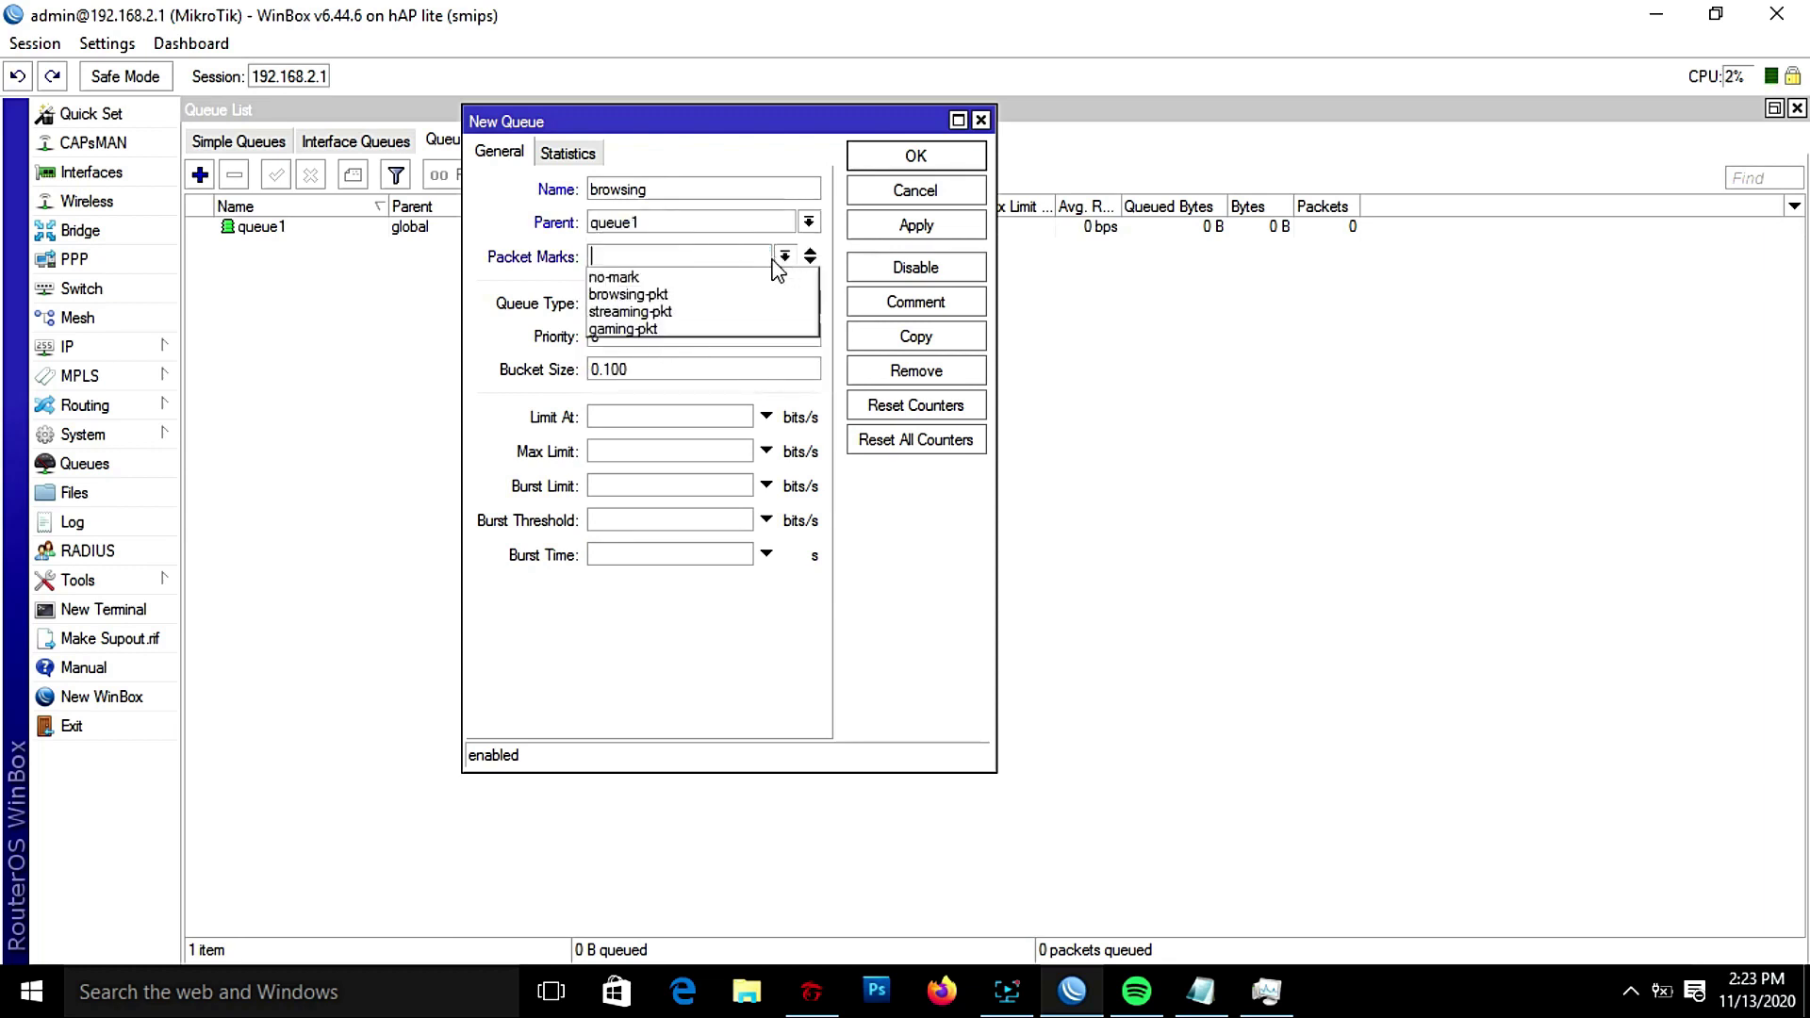
click(702, 295)
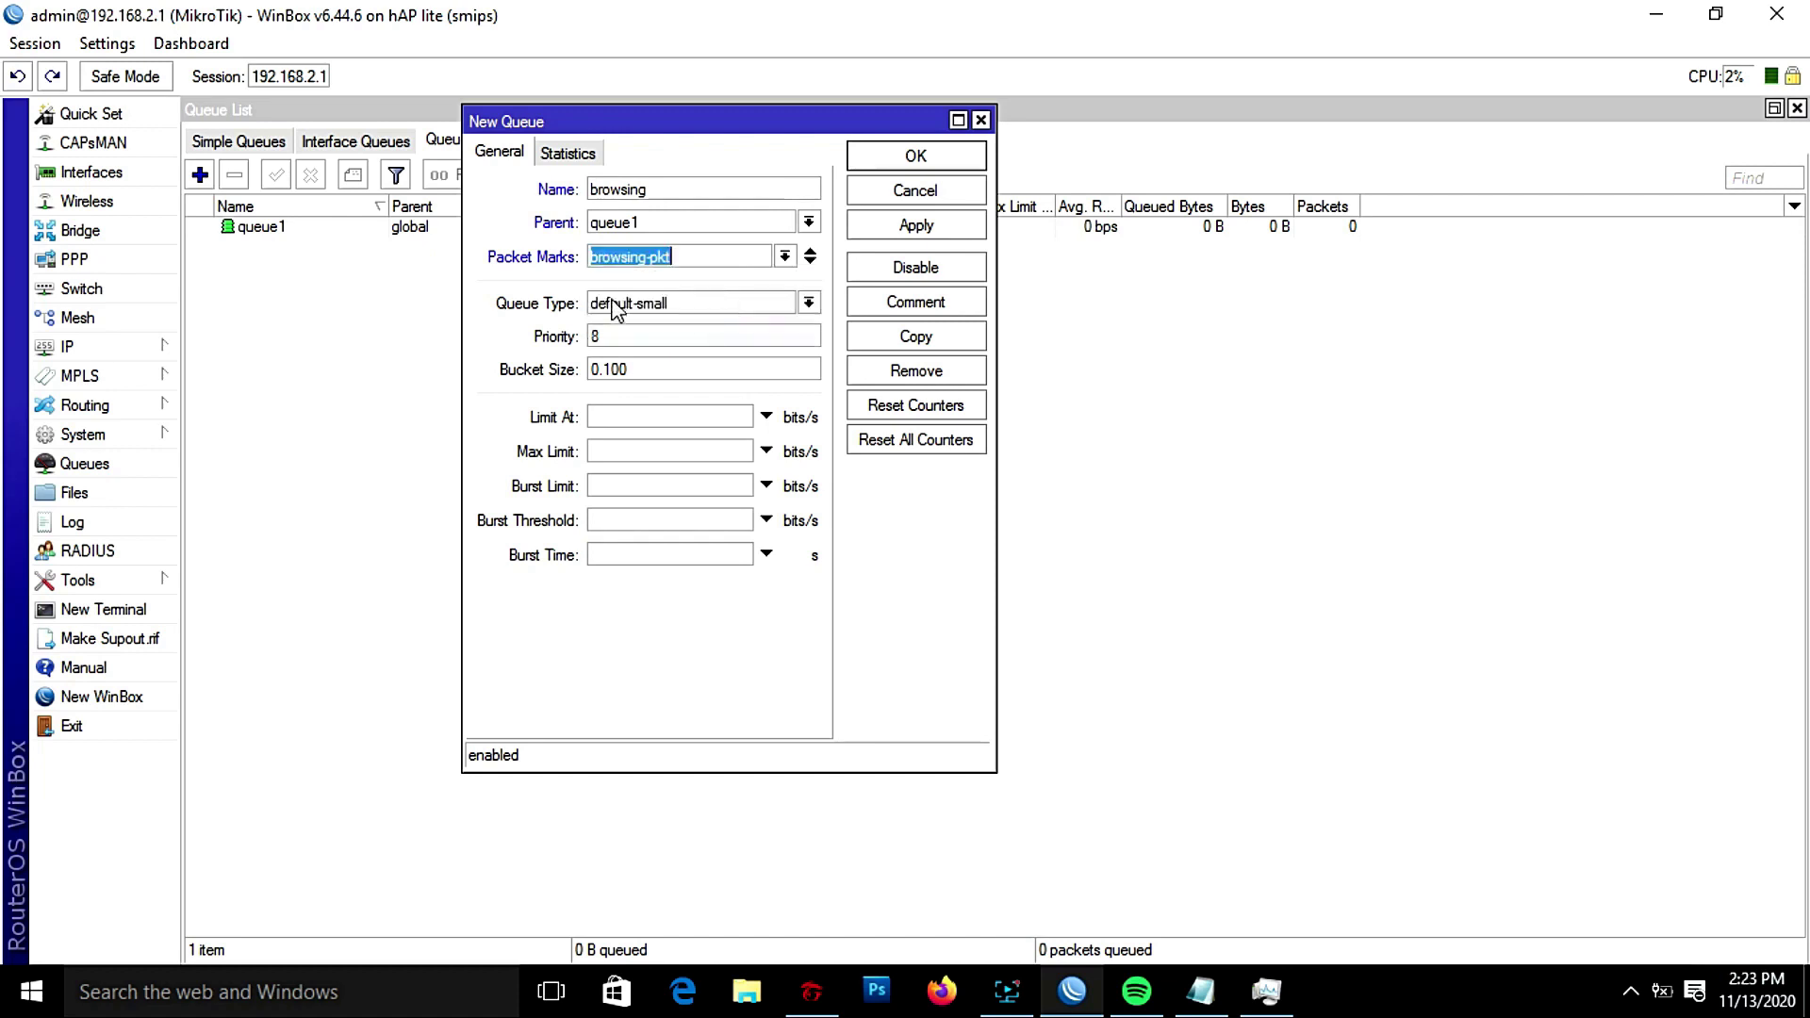
Step: Set the browsing queue's type to pcq-download-default, give it a limit at and max limit of 5M, and save it
click(809, 303)
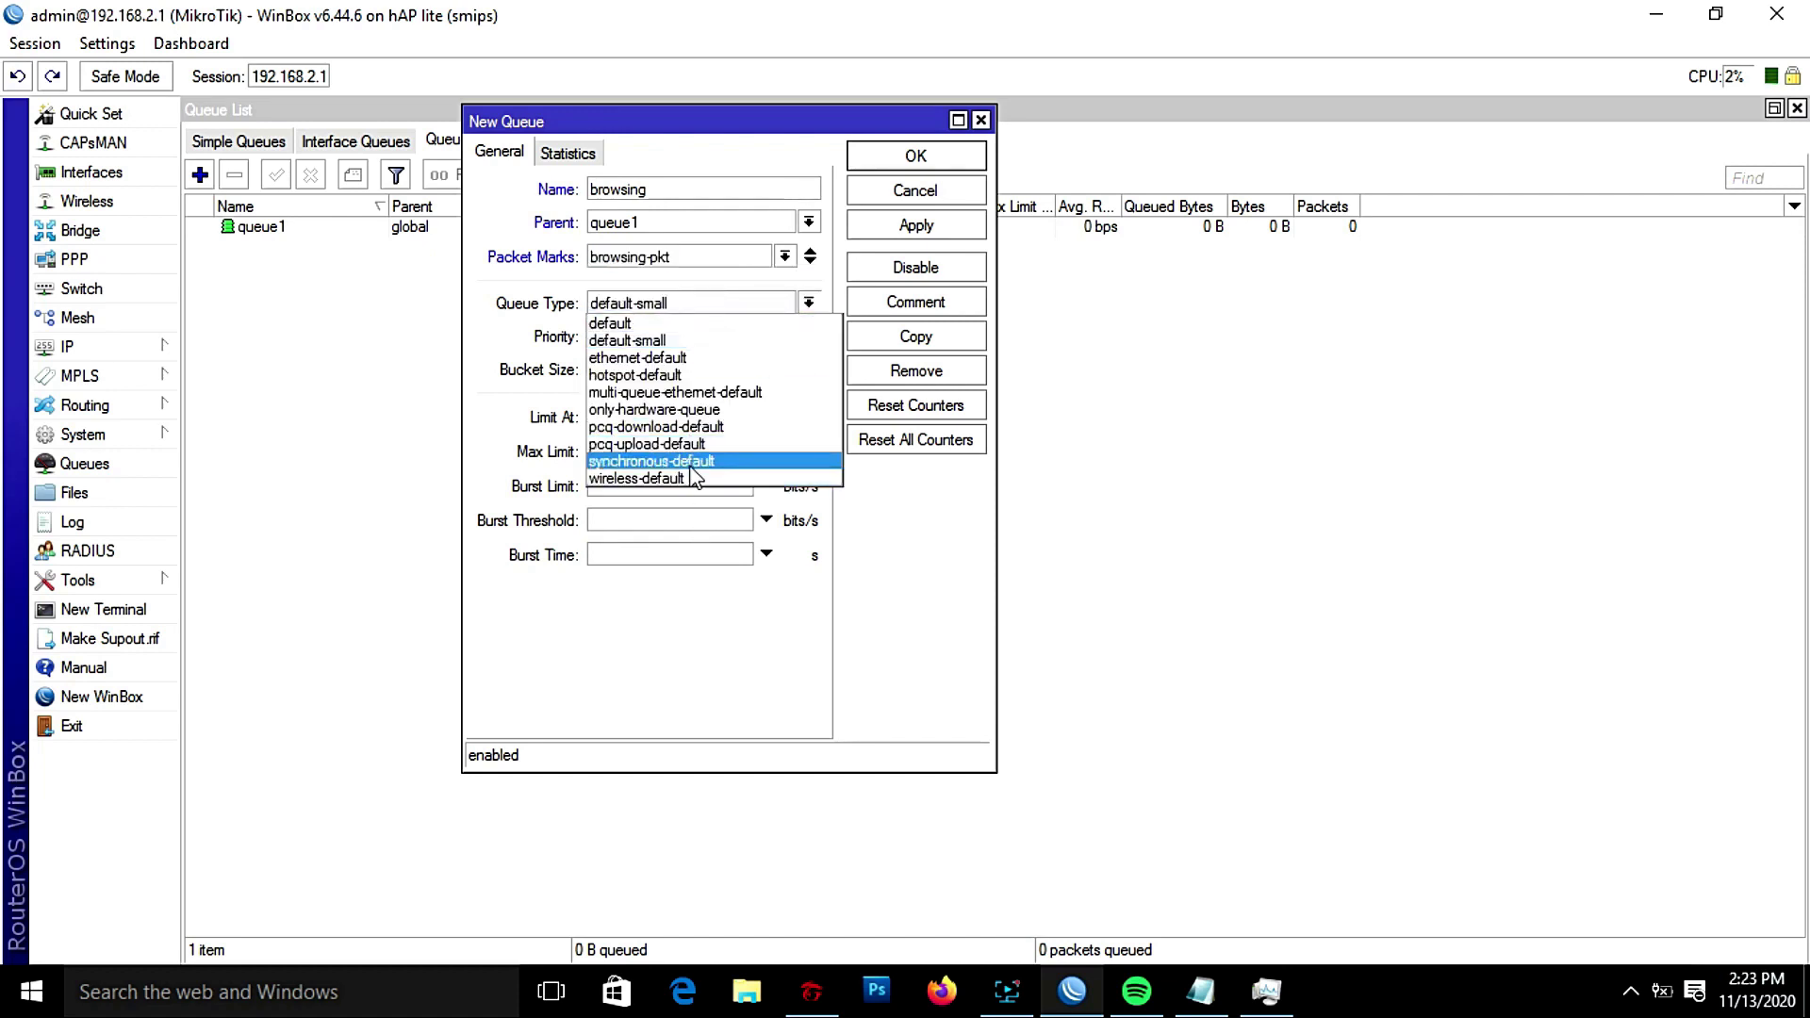
click(688, 429)
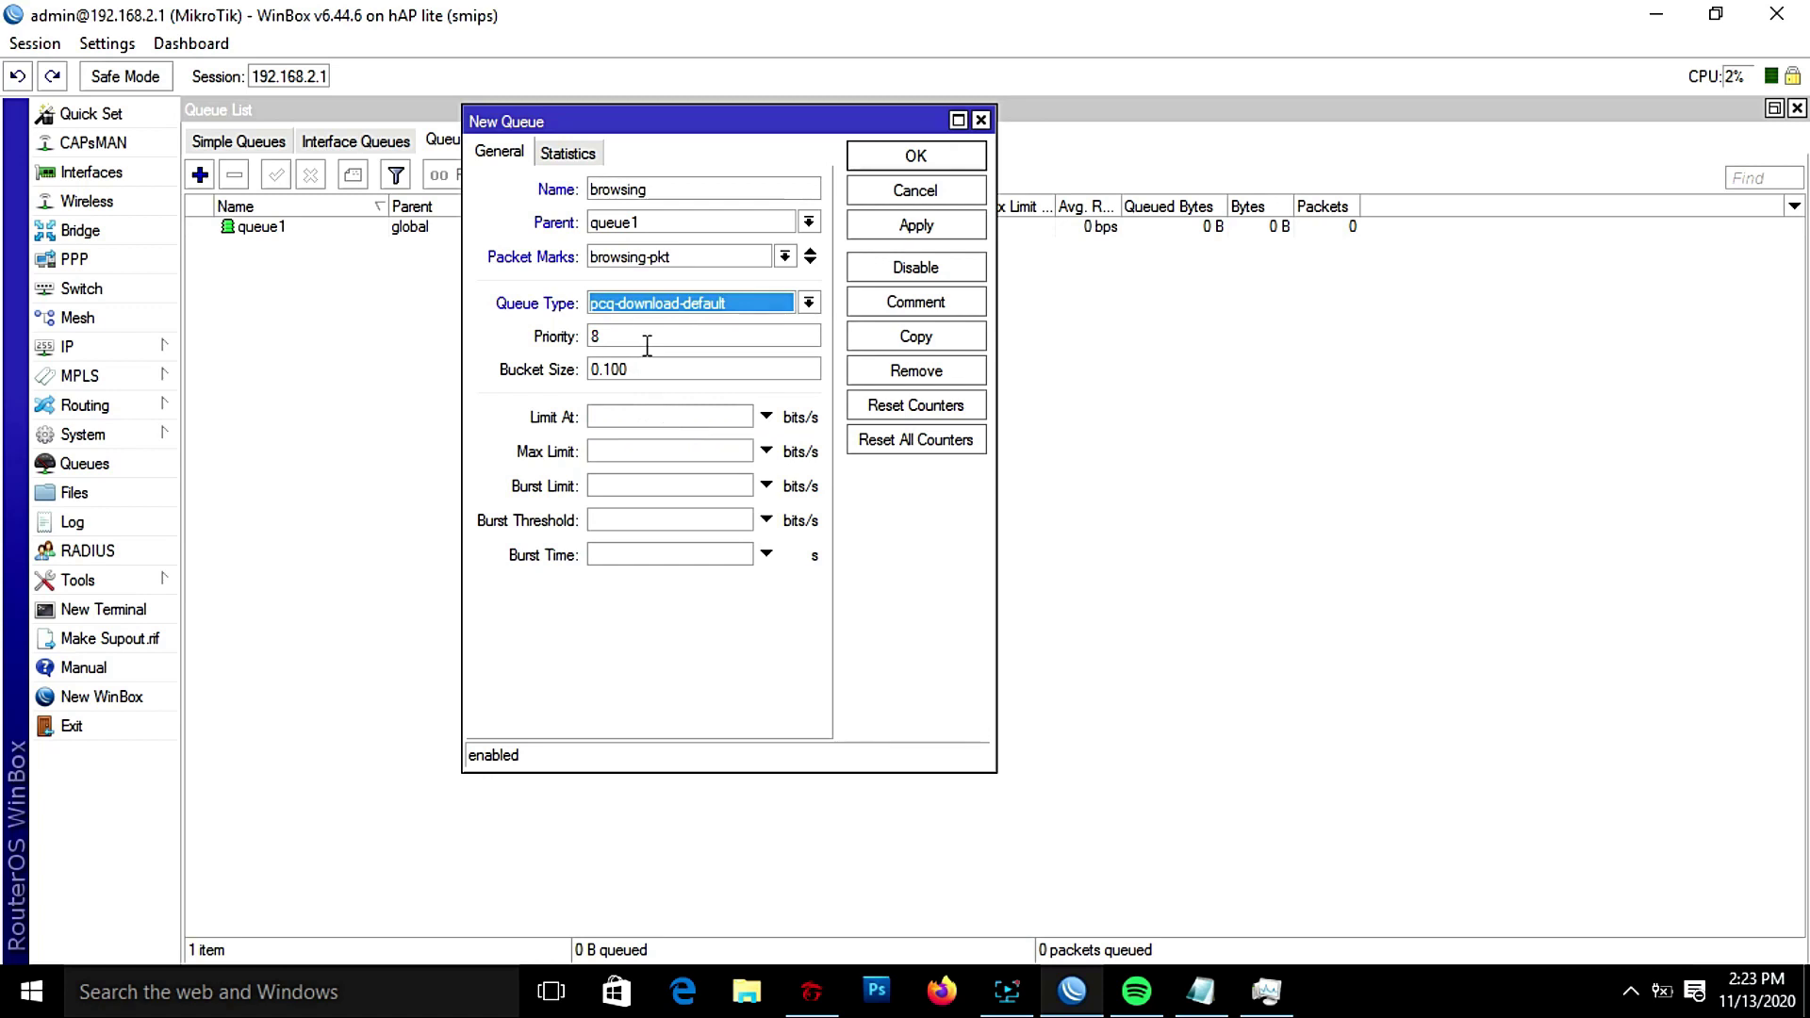
click(651, 454)
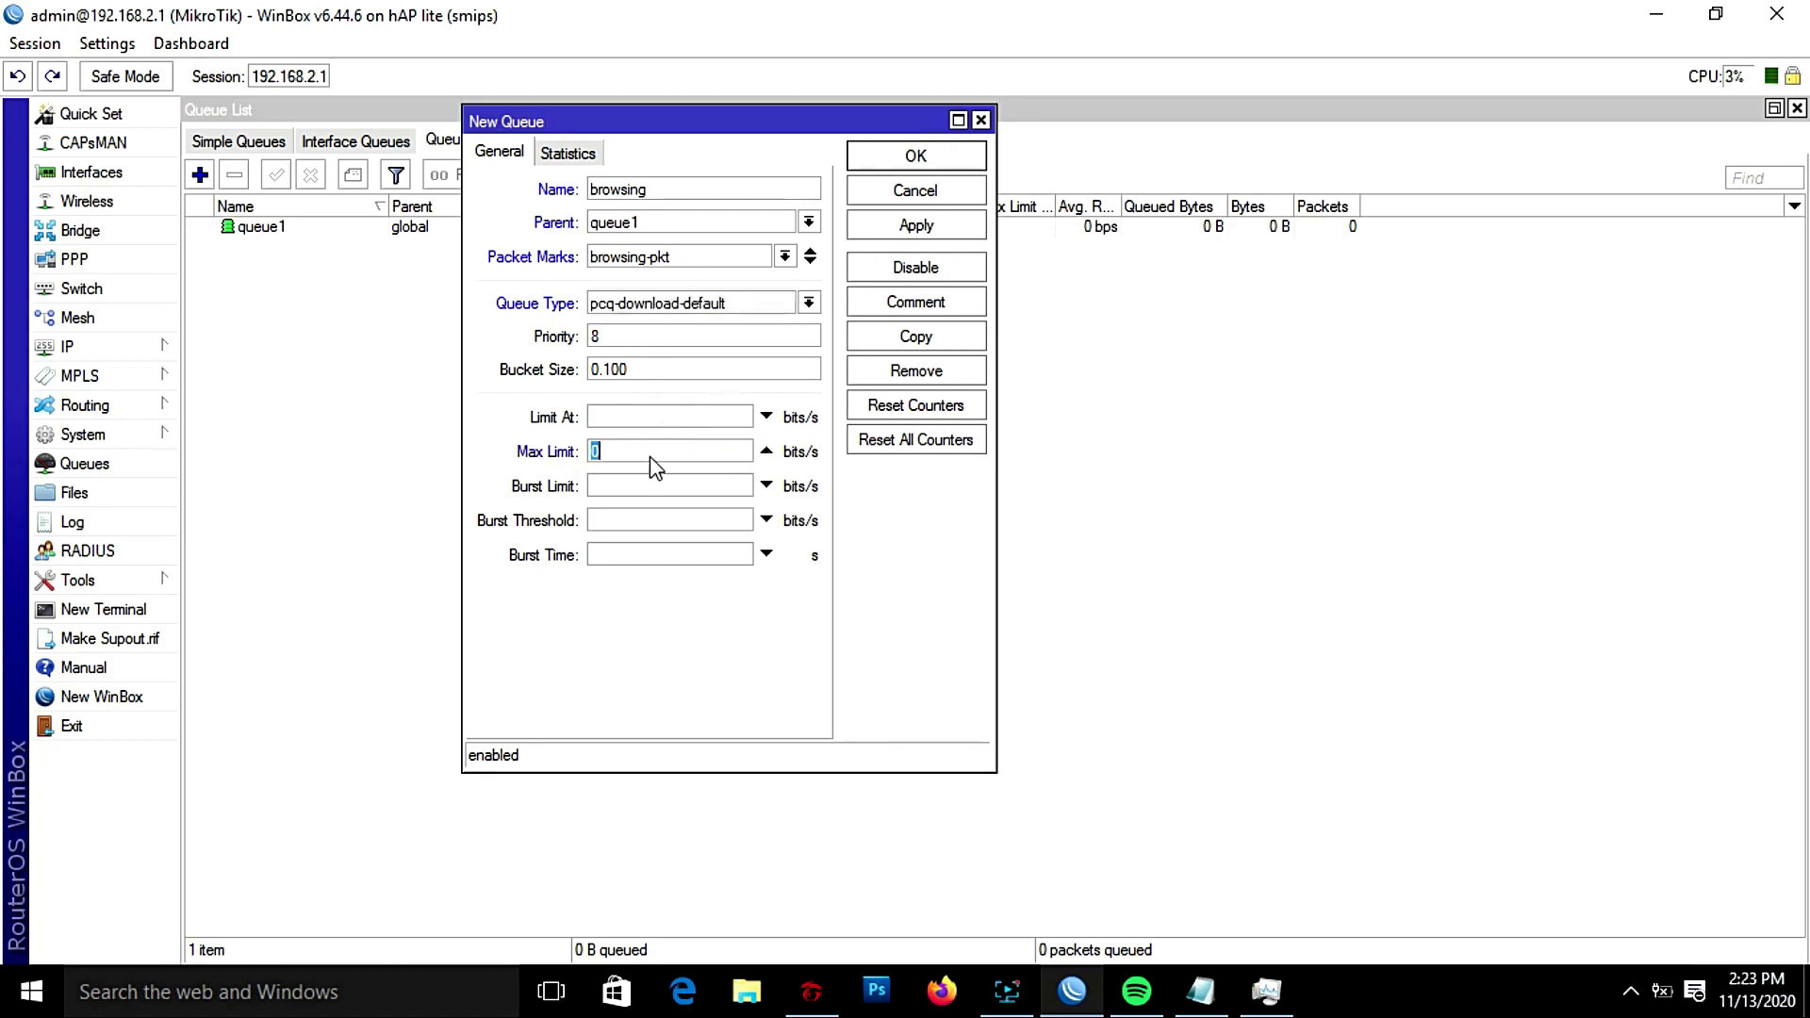
click(658, 415)
click(919, 227)
click(919, 157)
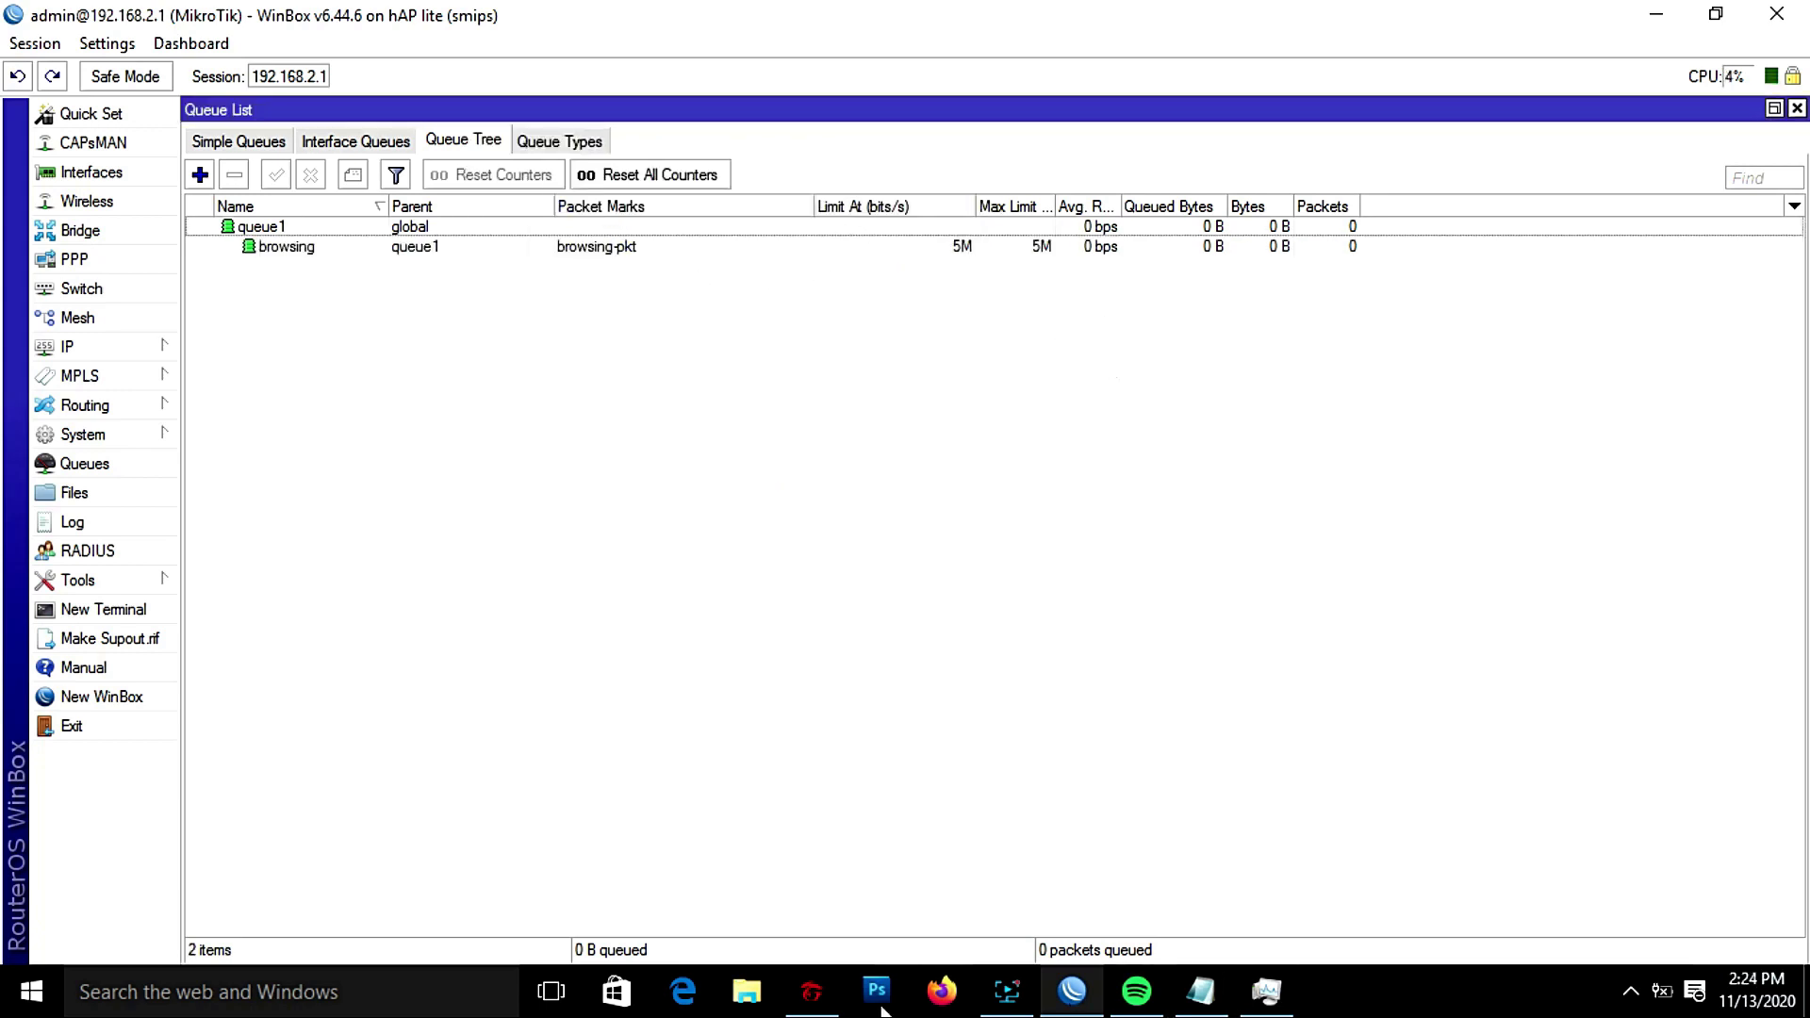
Step: Copy the browsing queue to a new entry named streaming and set its packet mark to streaming-pkt
click(300, 251)
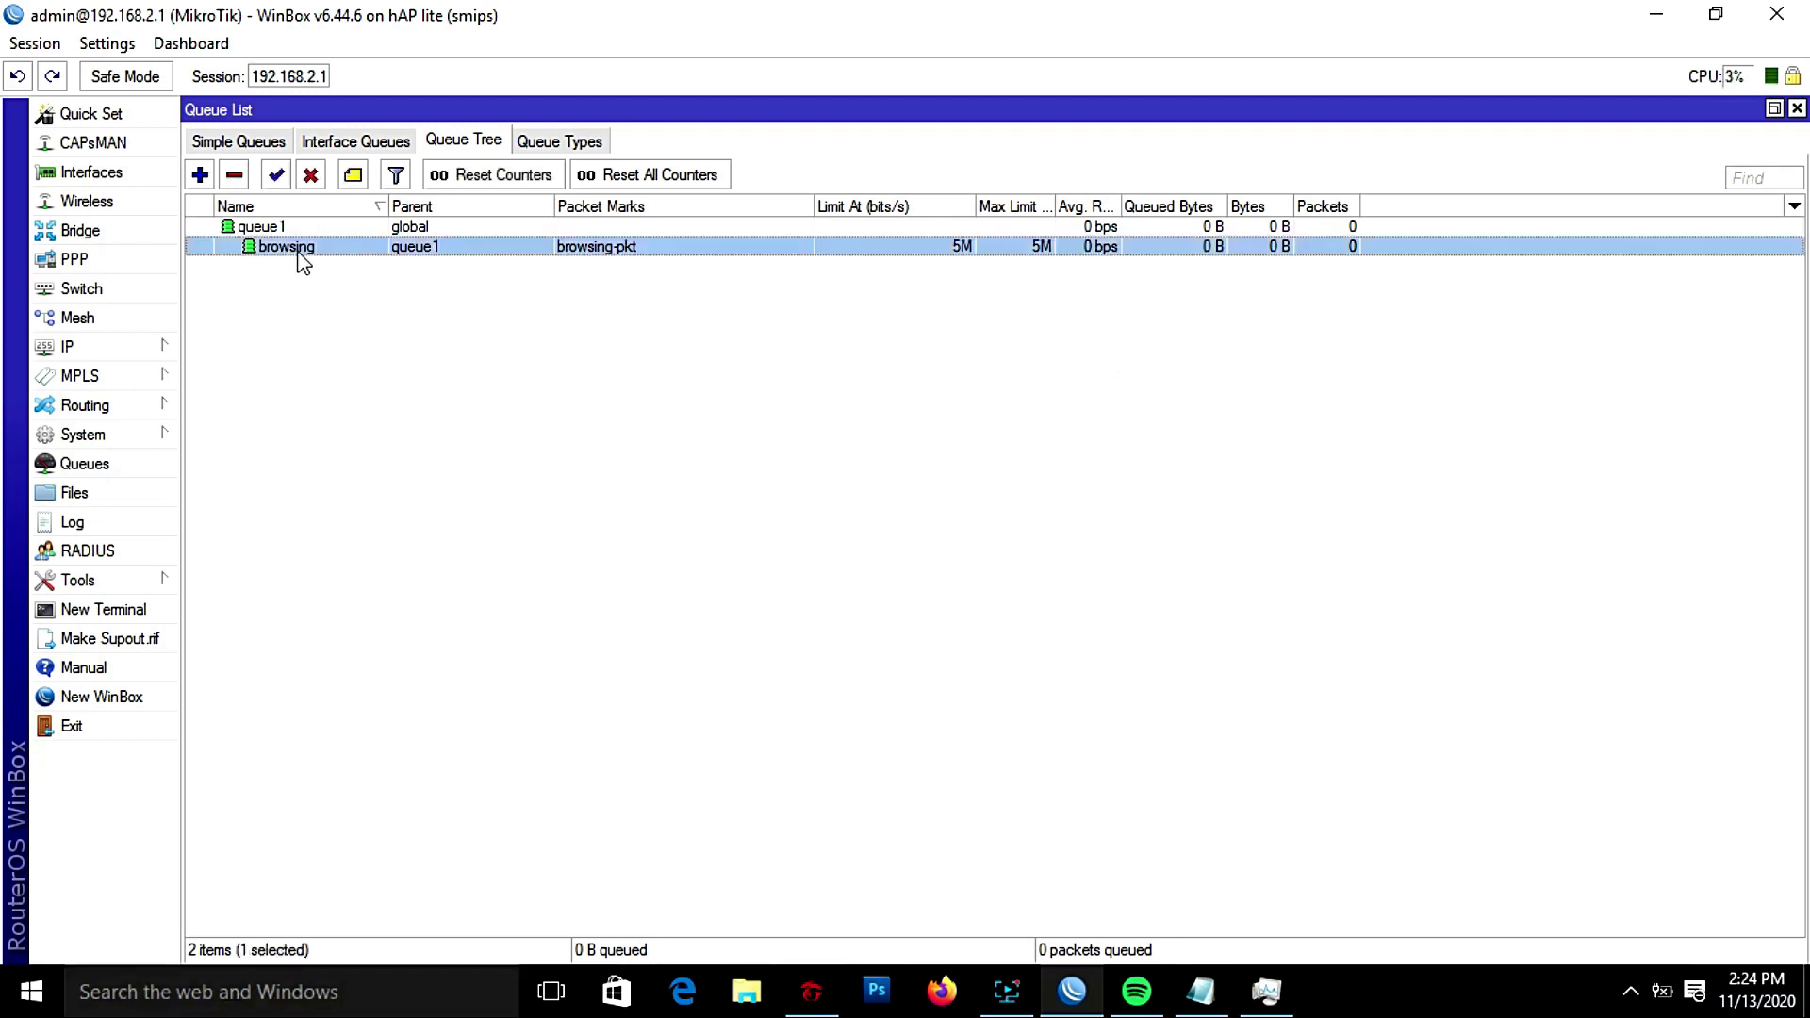
double_click(300, 249)
click(943, 341)
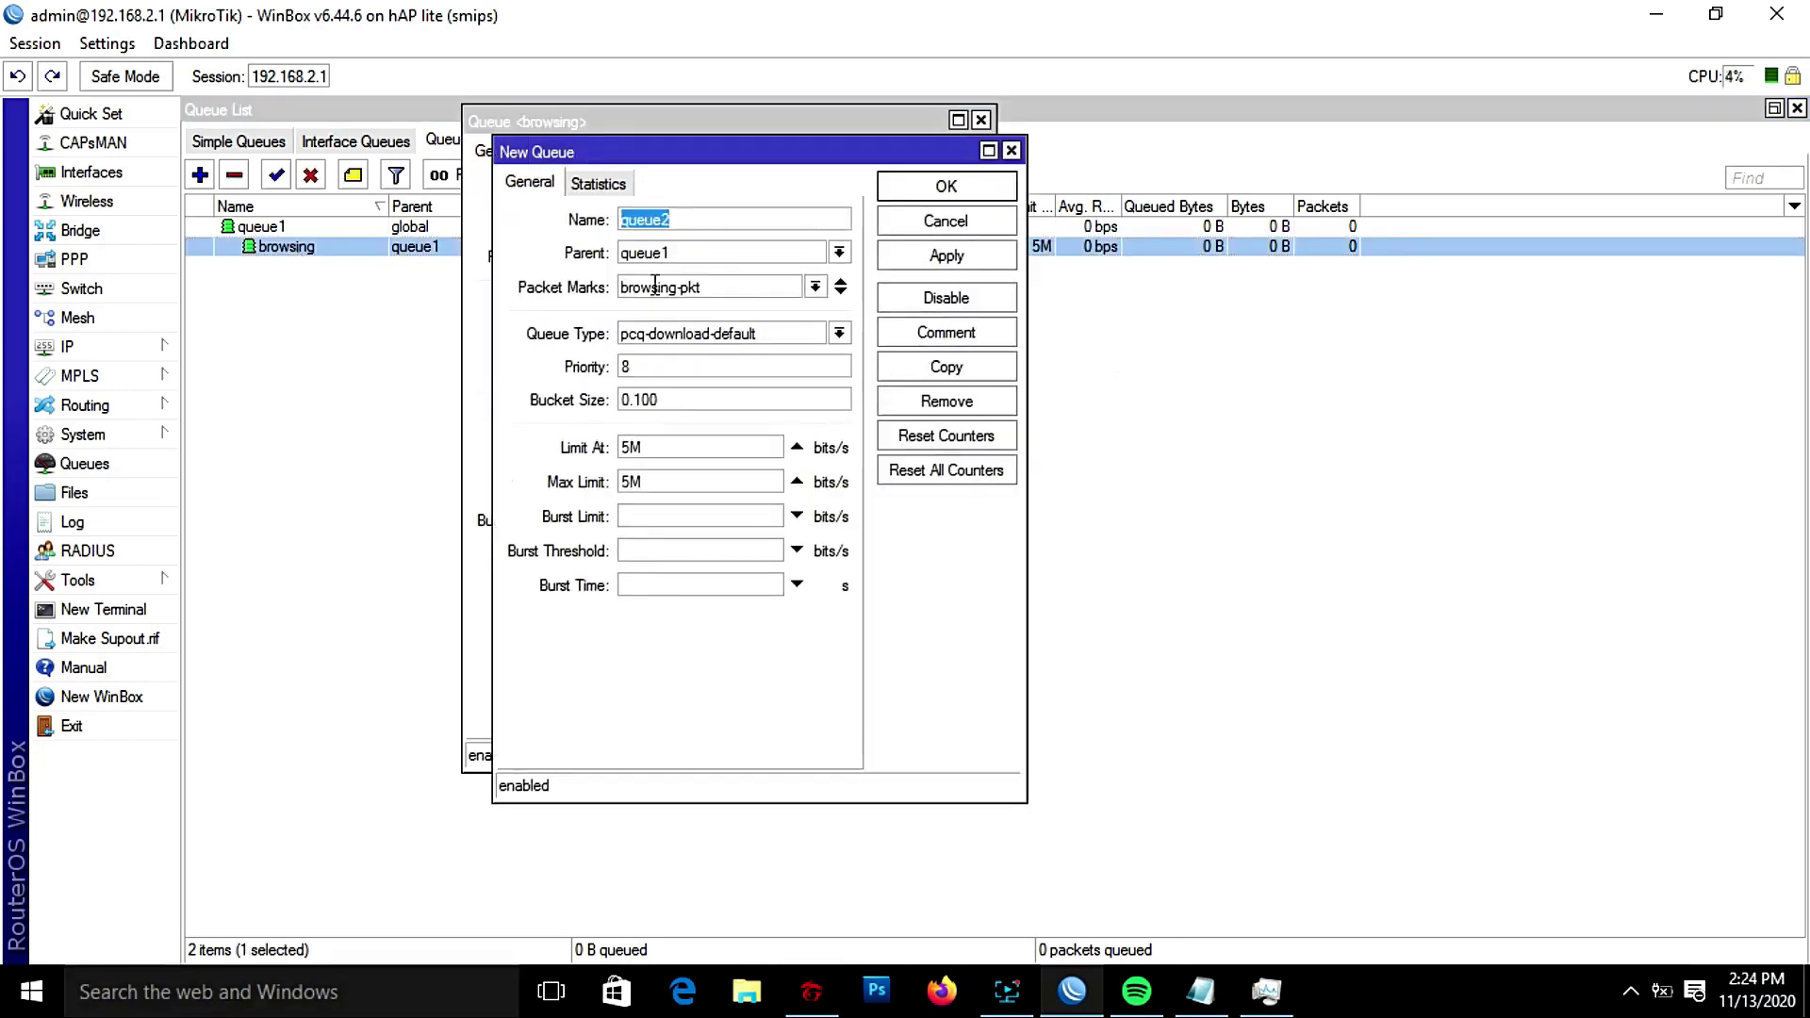
text(streaming)
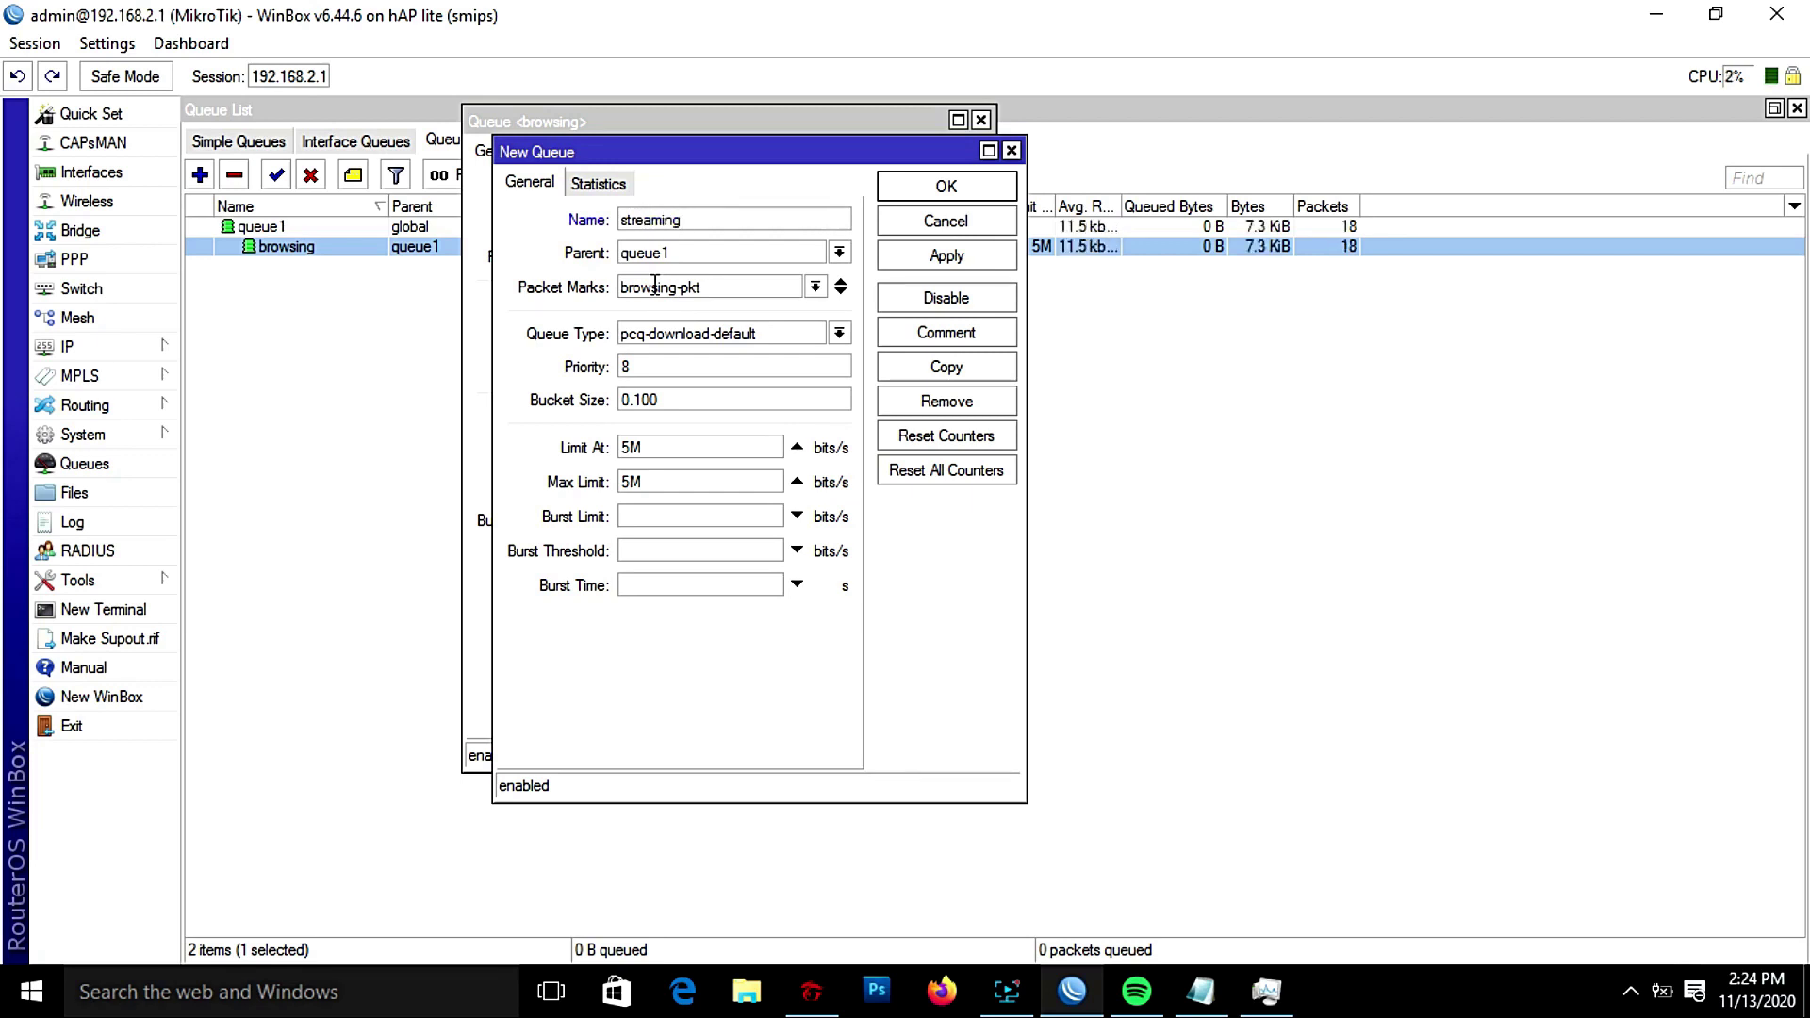
click(812, 287)
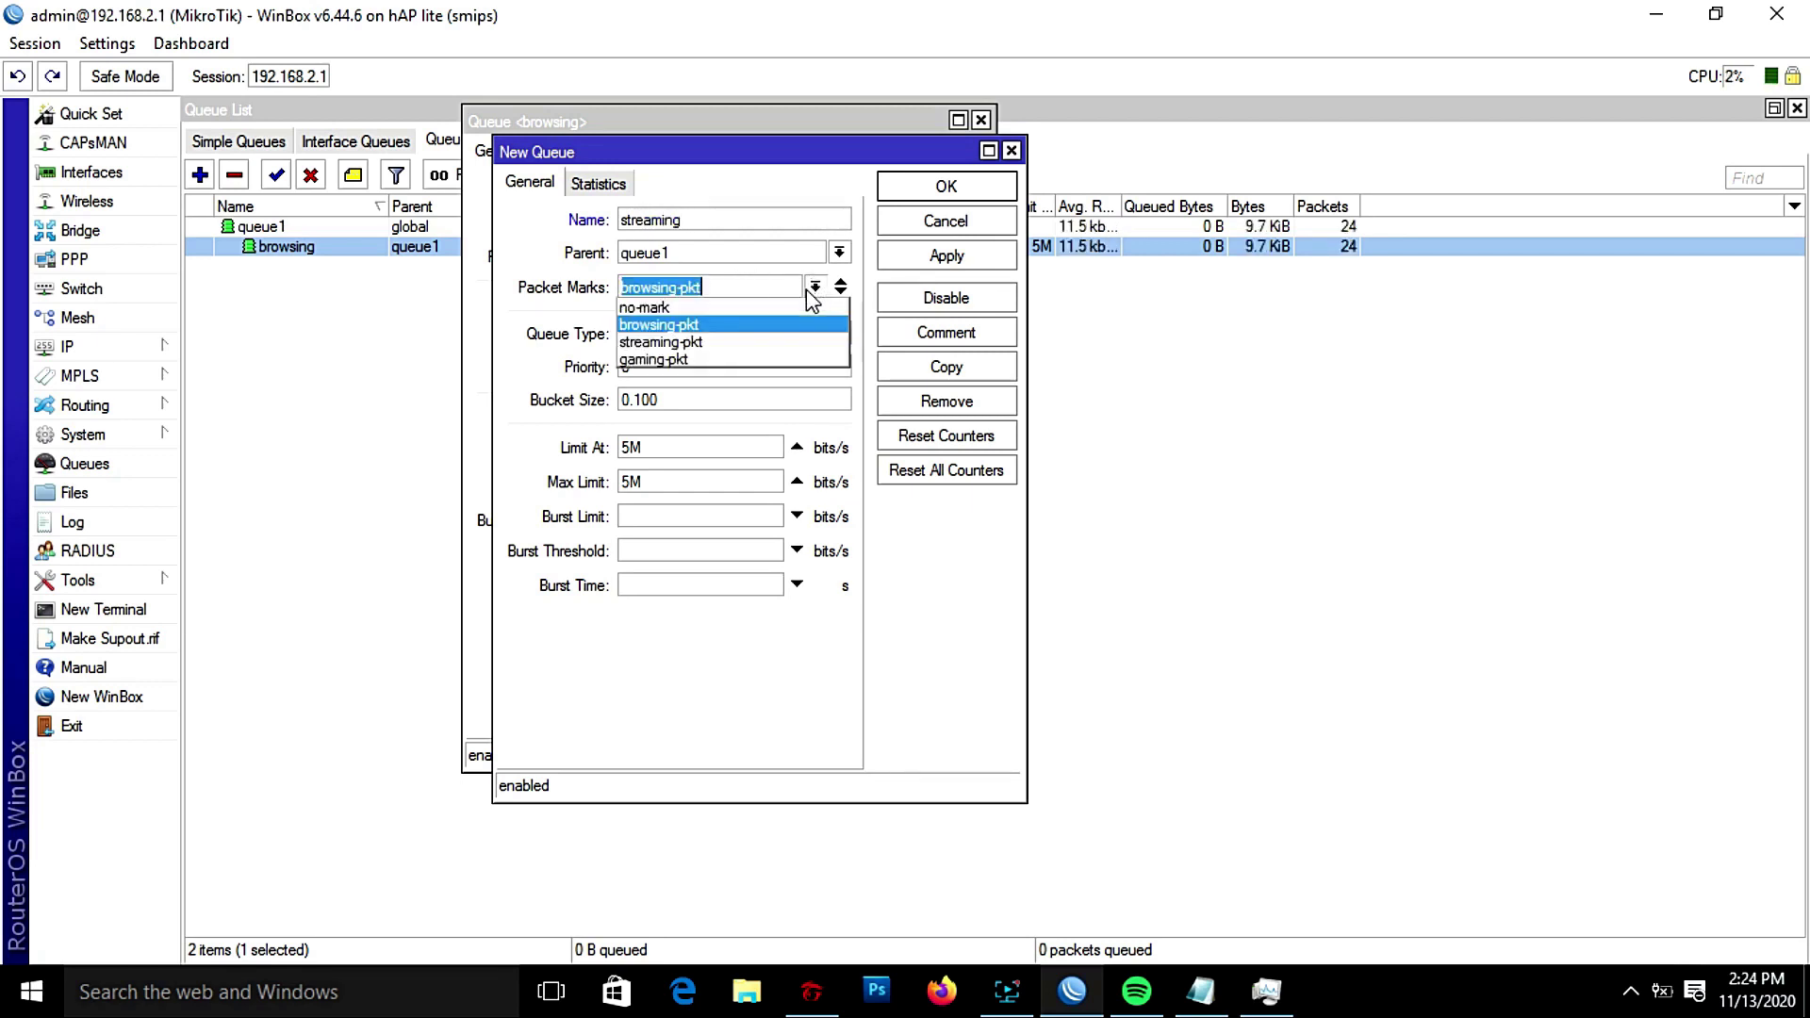
click(745, 342)
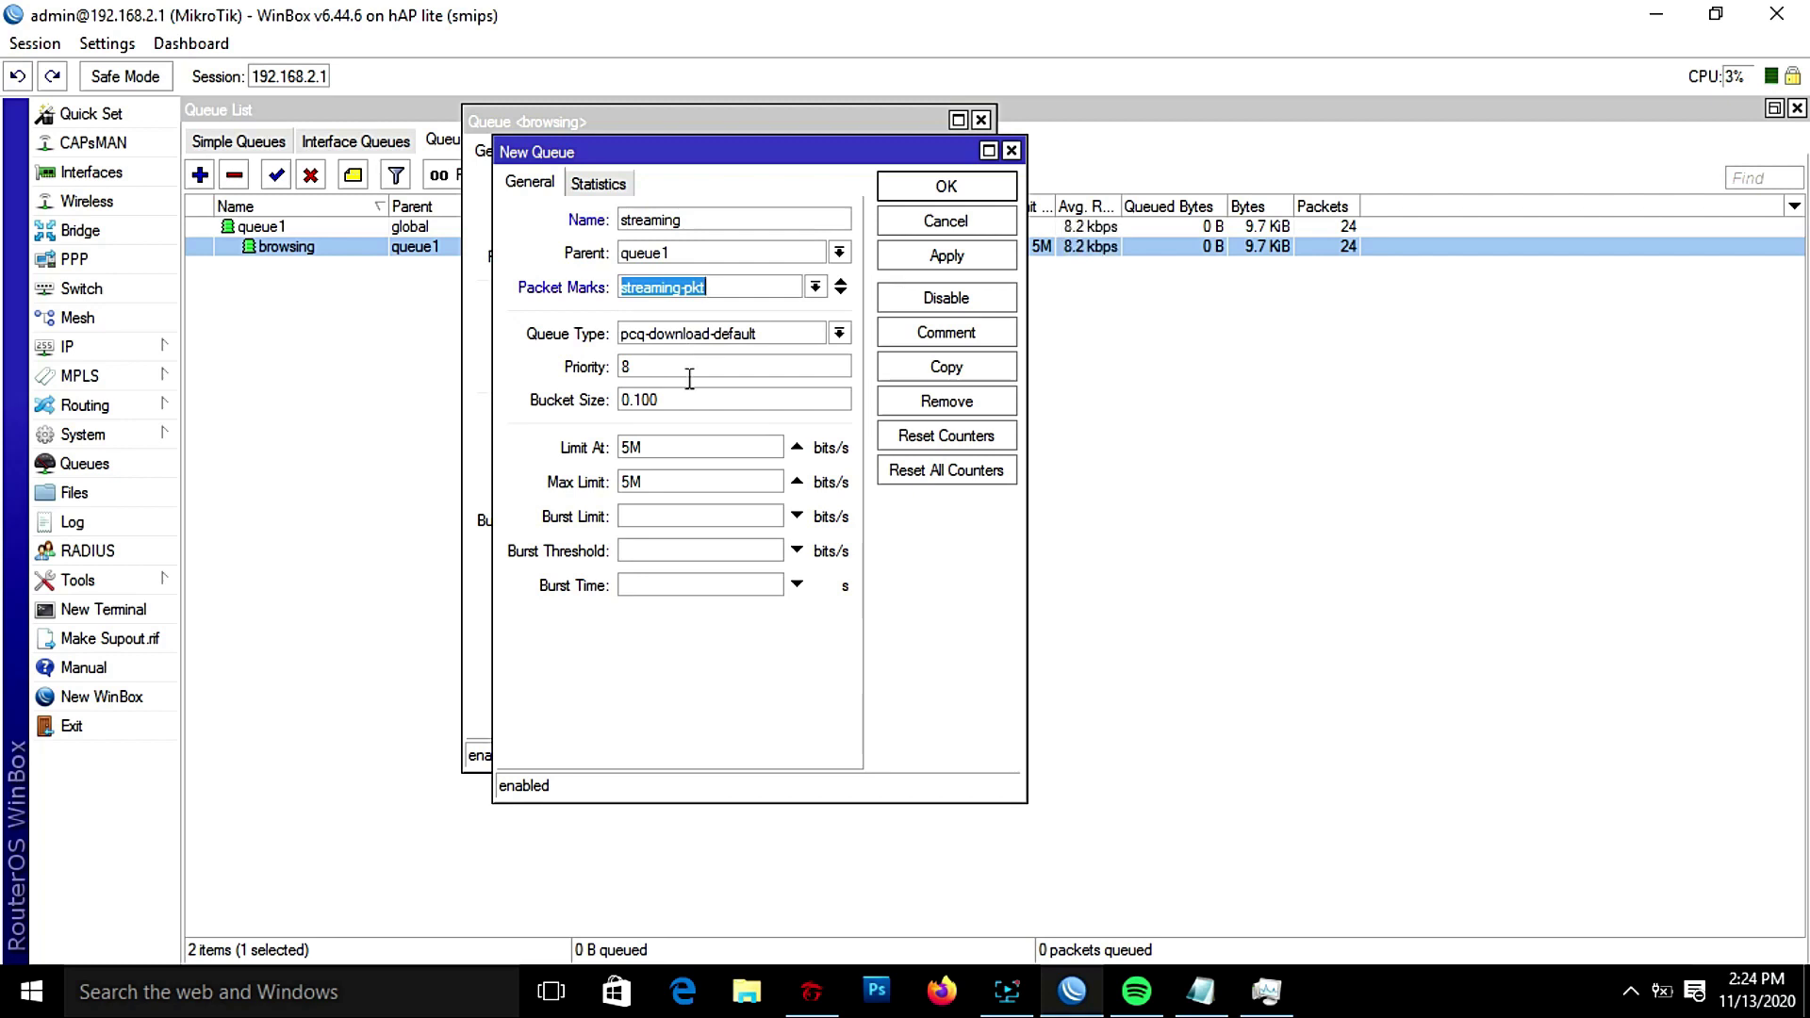
Step: Set the streaming queue's limit at and max limit to 3M and save it
click(632, 447)
drag(632, 447, 565, 450)
text(3)
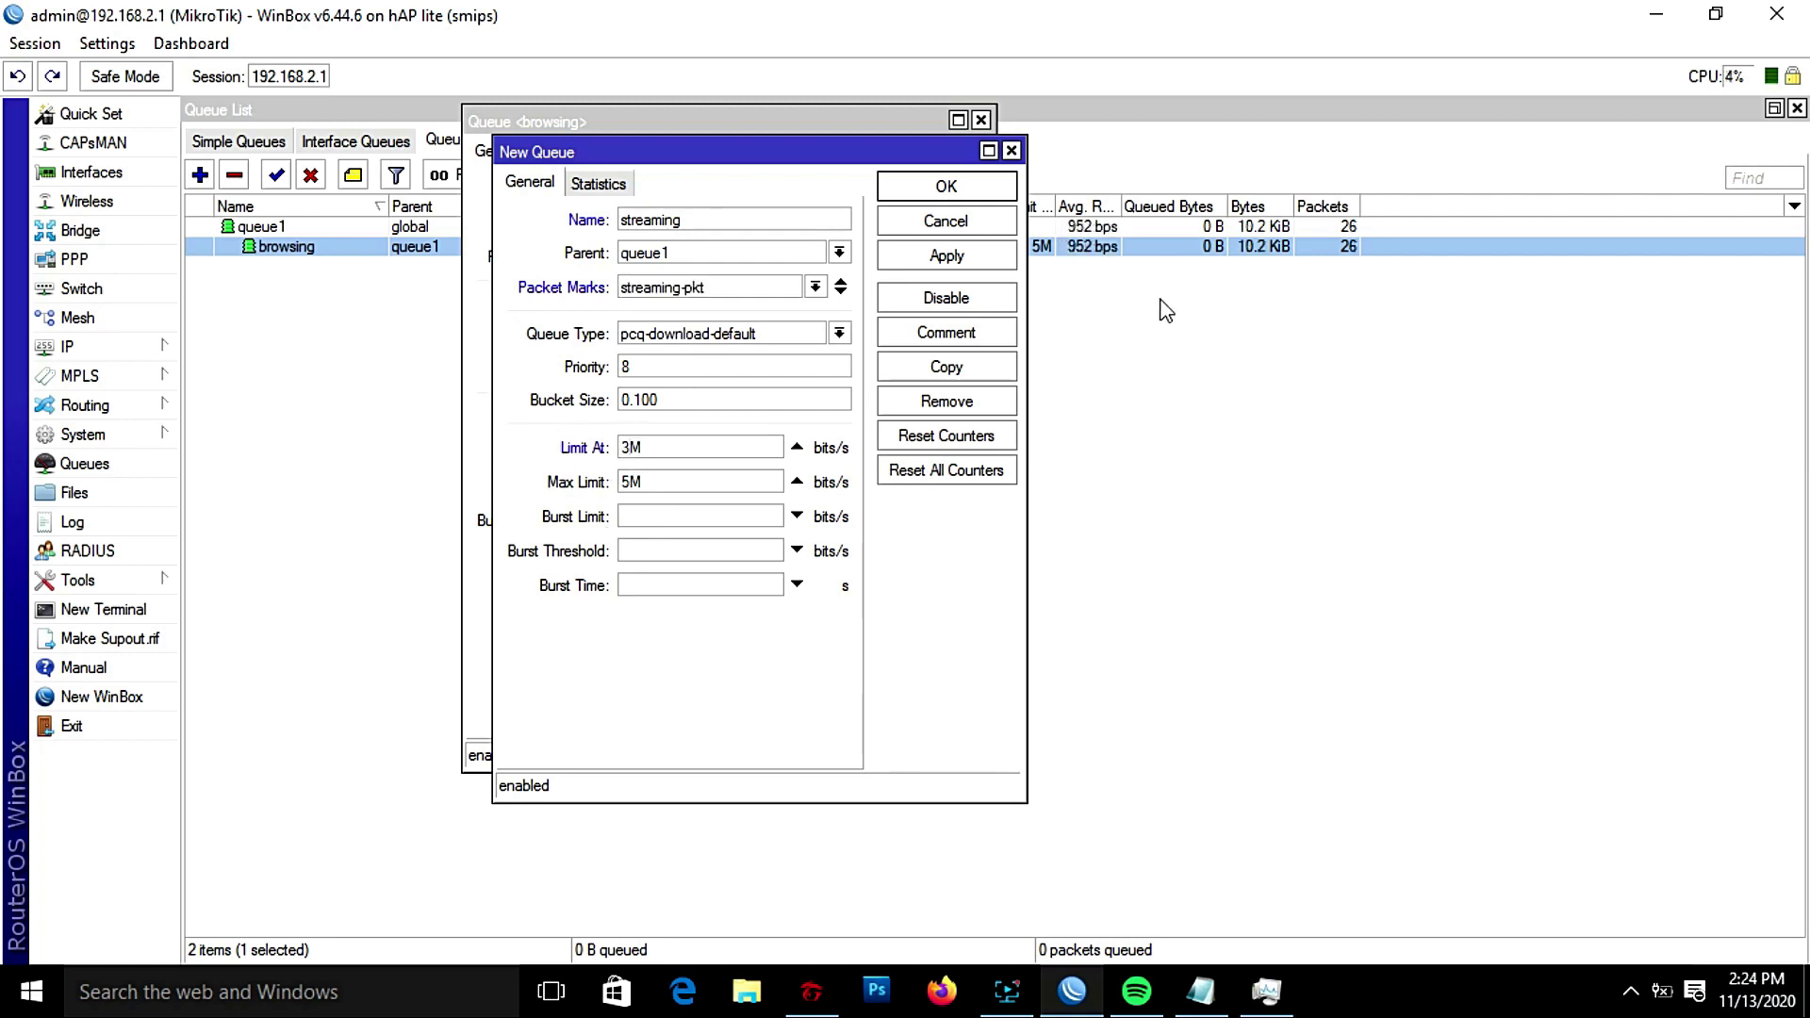
drag(630, 482, 552, 474)
text(3)
click(946, 255)
click(946, 188)
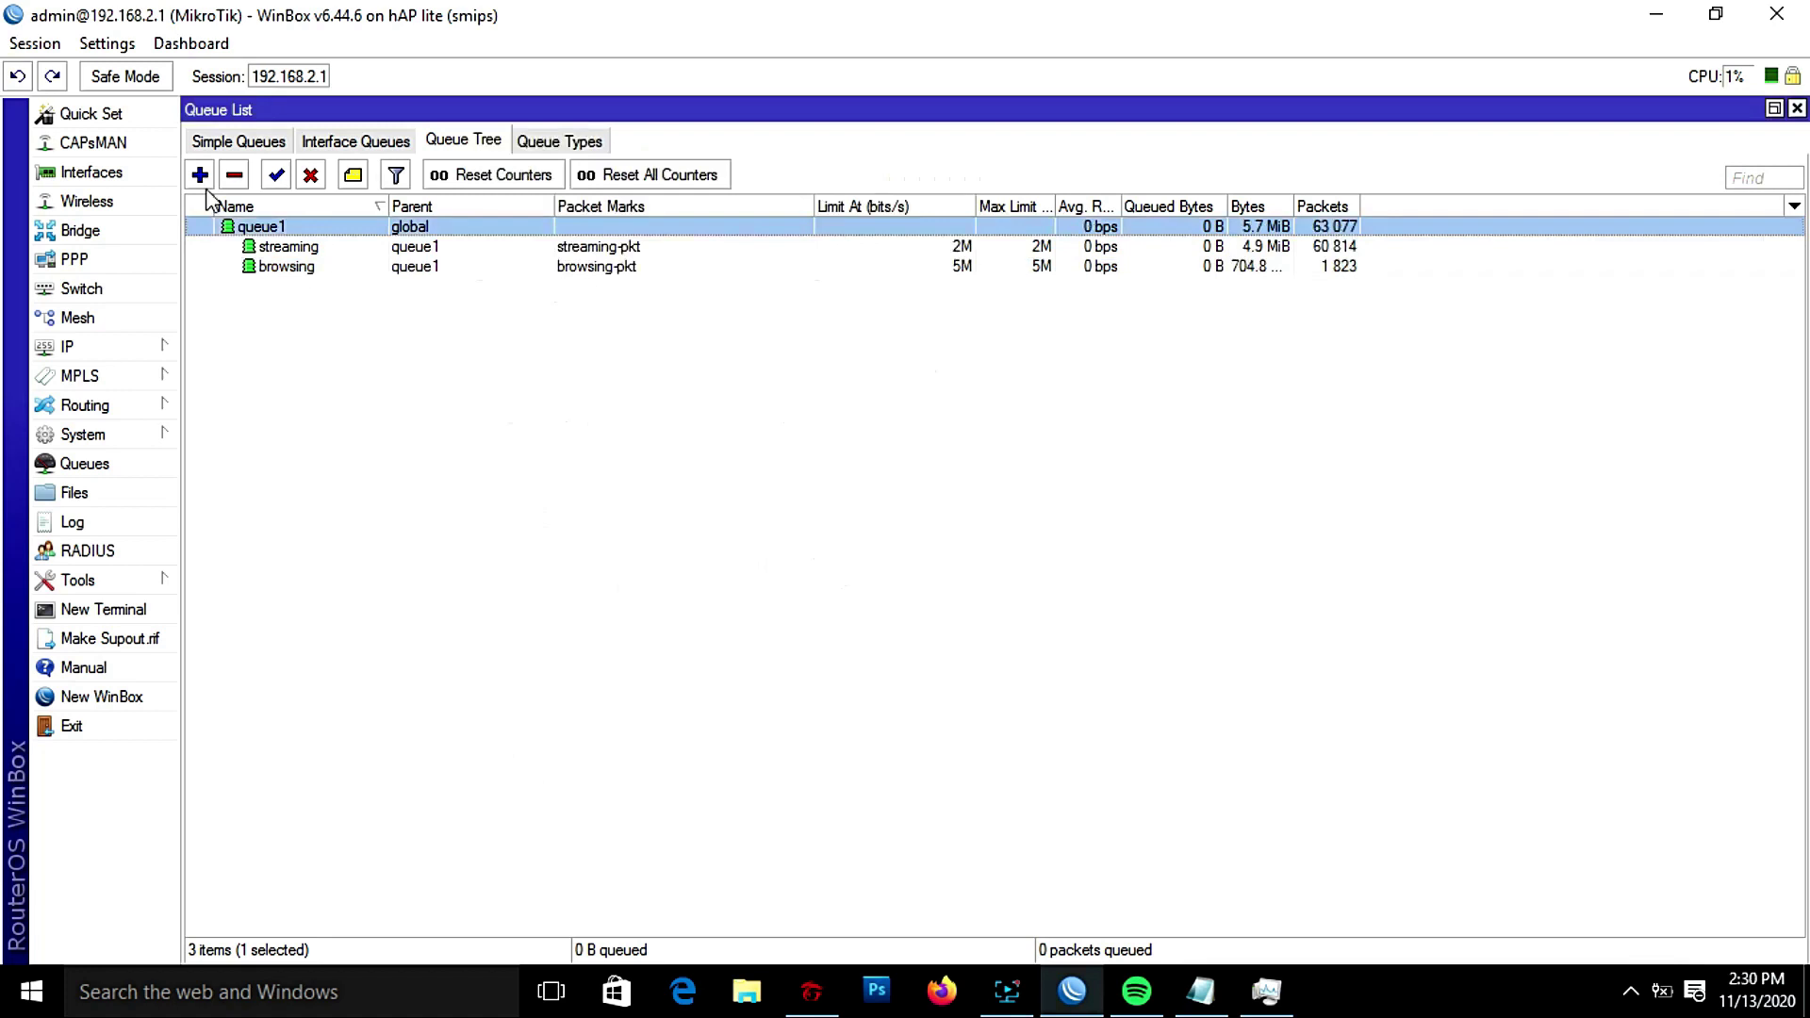
Step: Start a queue tree entry named online games under global with packet mark gaming-pkt
click(202, 183)
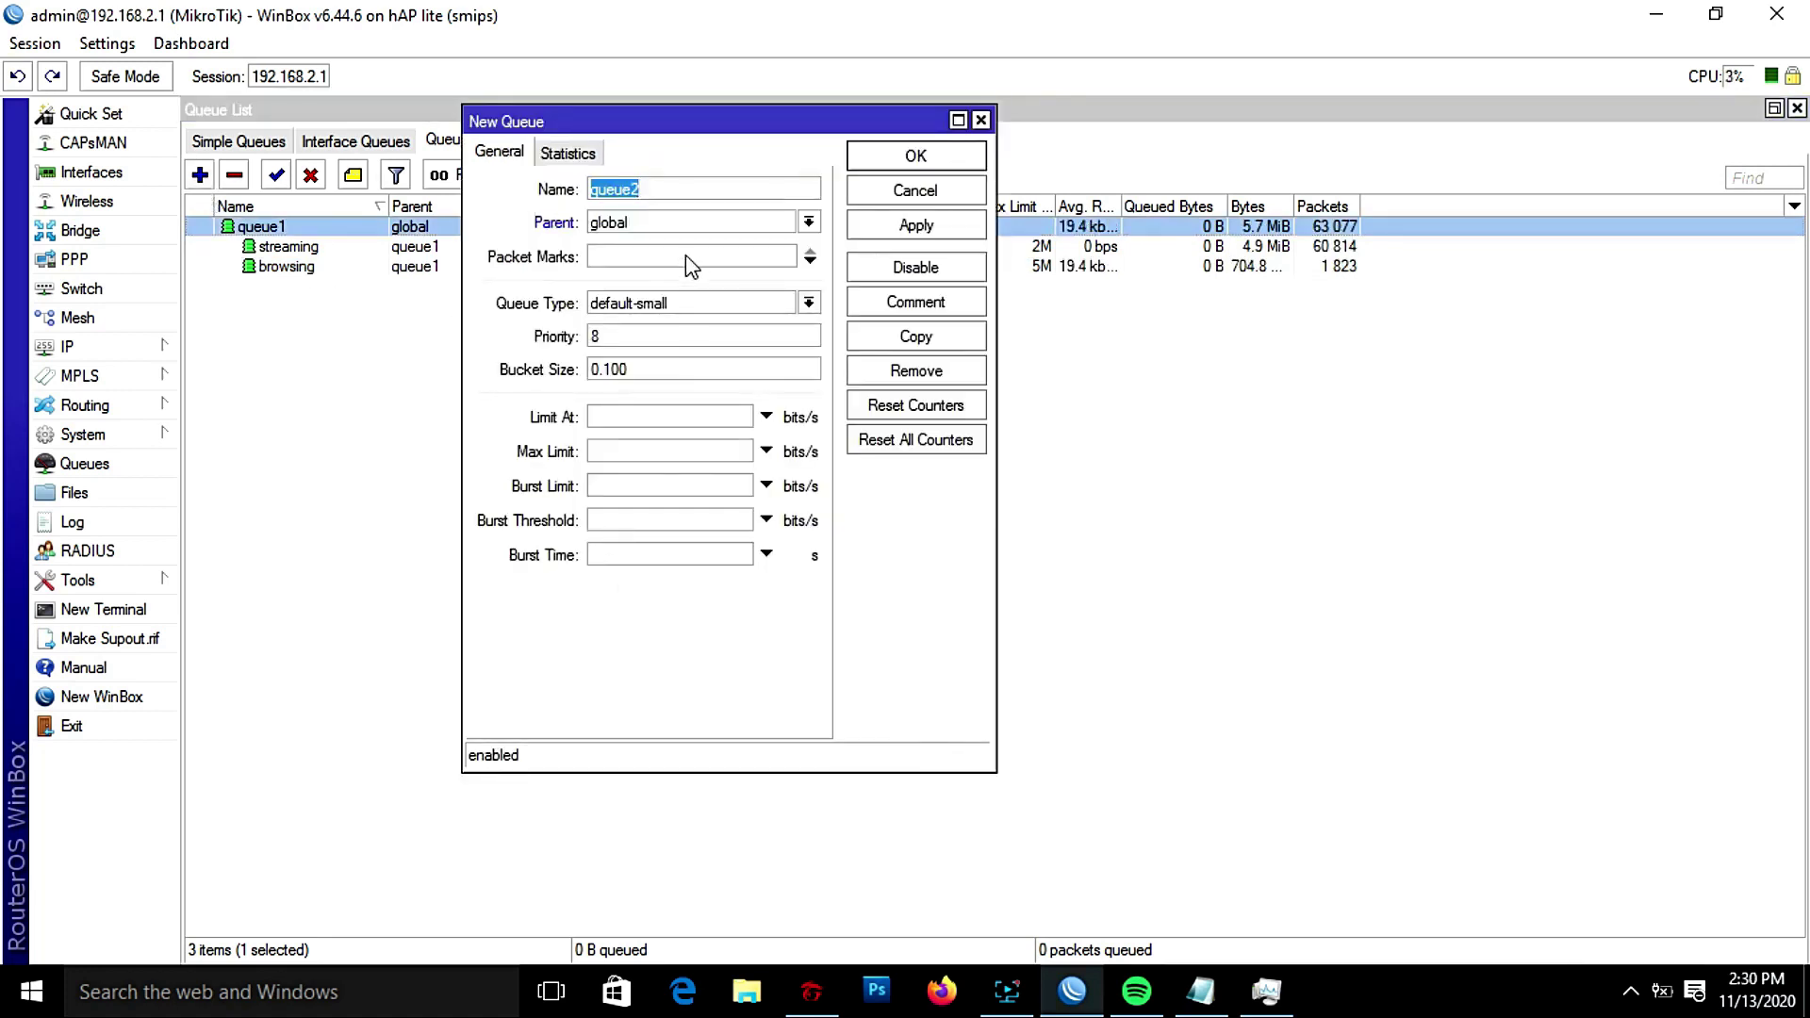
text(ga)
key(BackSpace)
key(BackSpace)
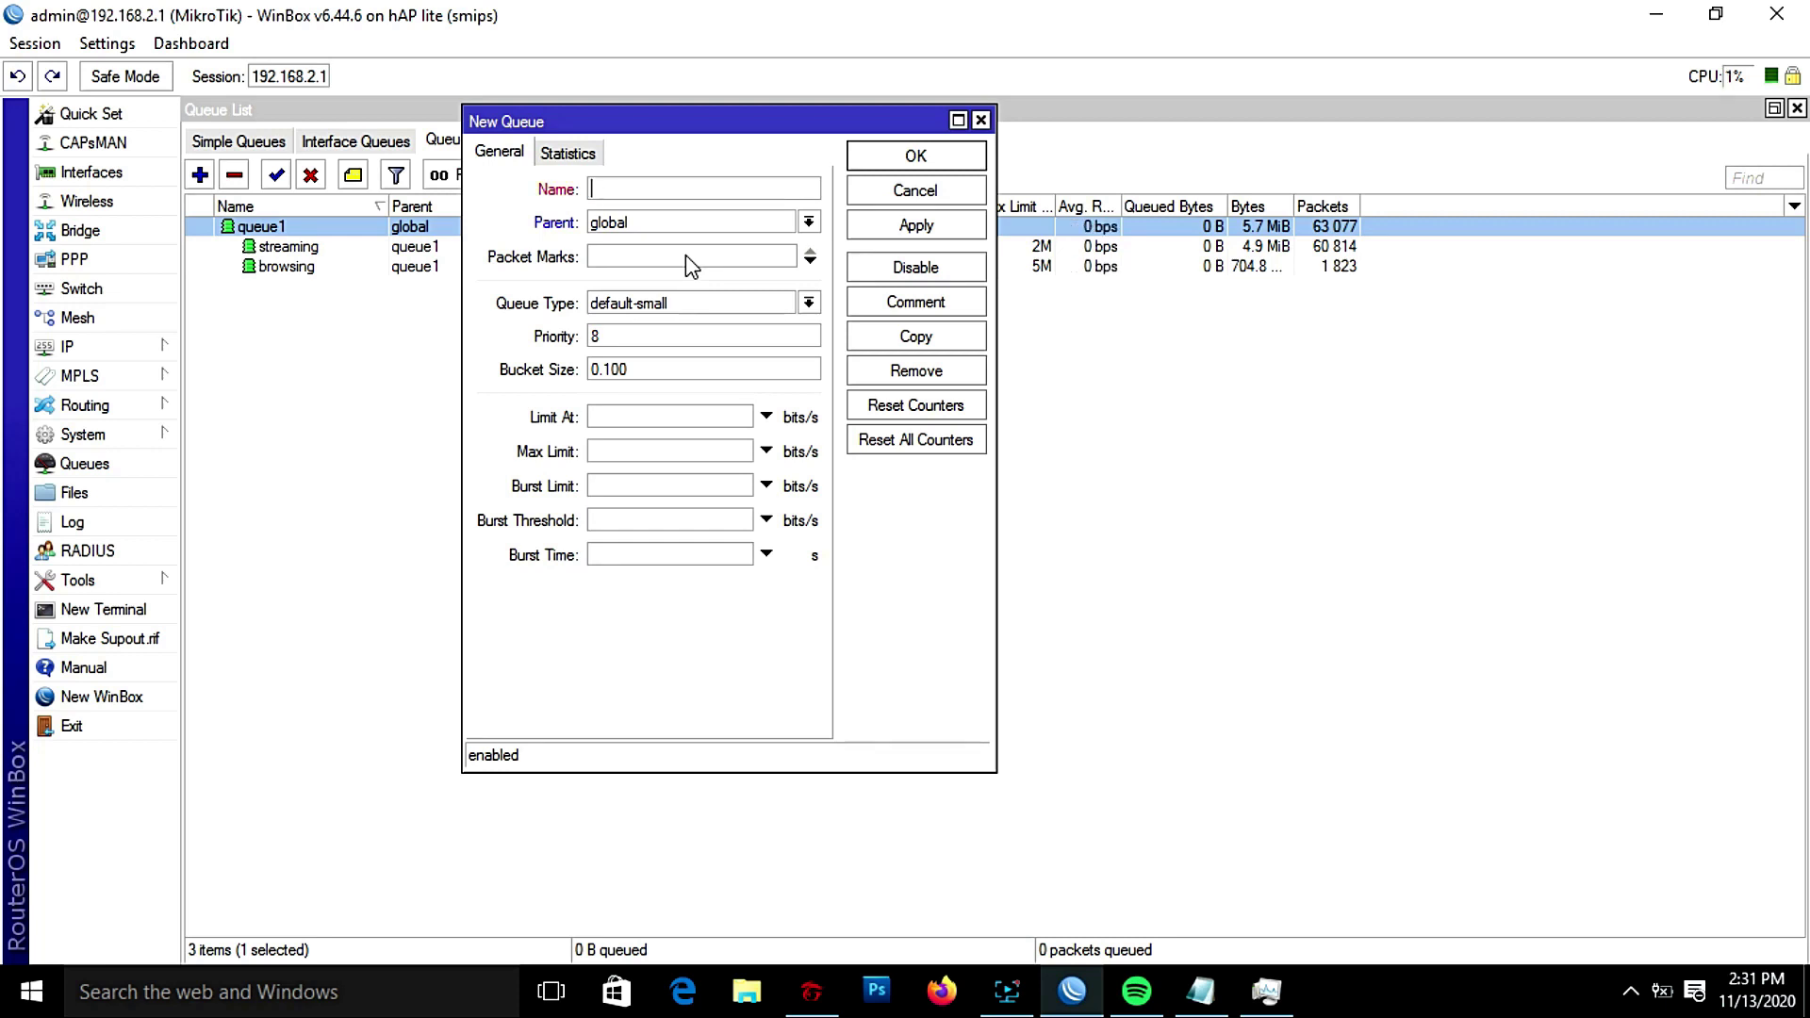
text(online ga)
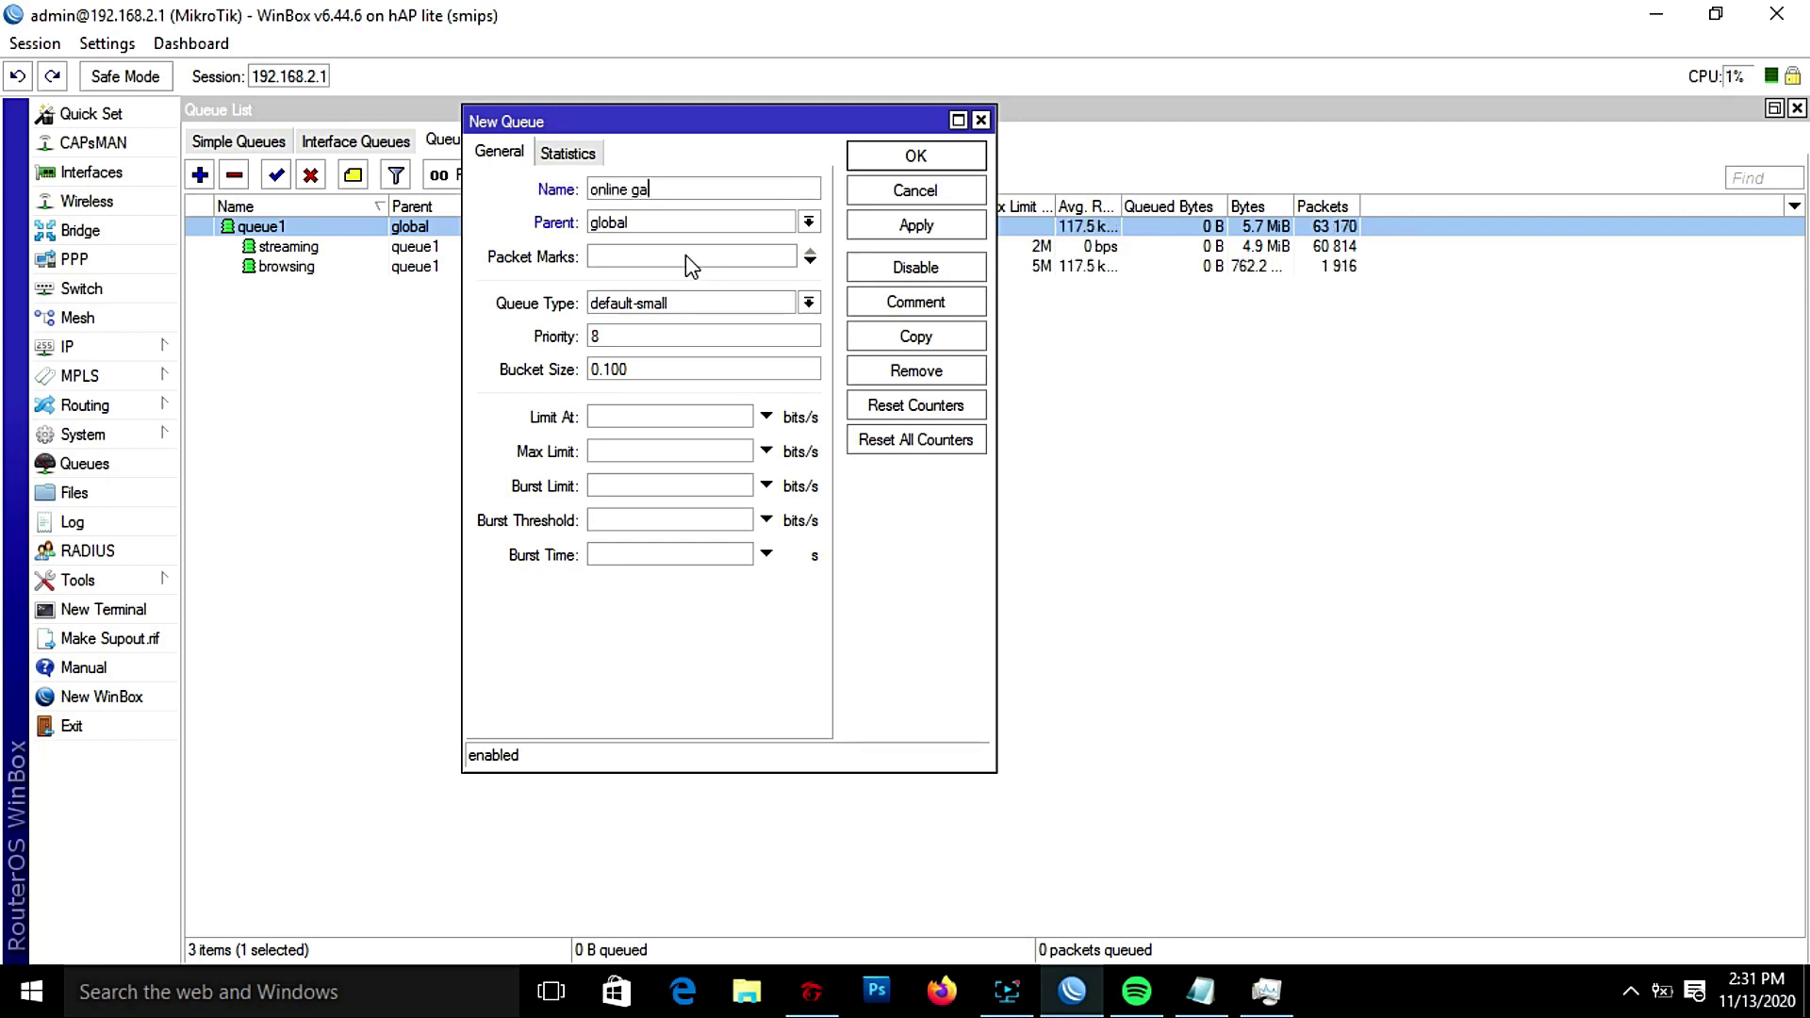
text(mes)
click(709, 257)
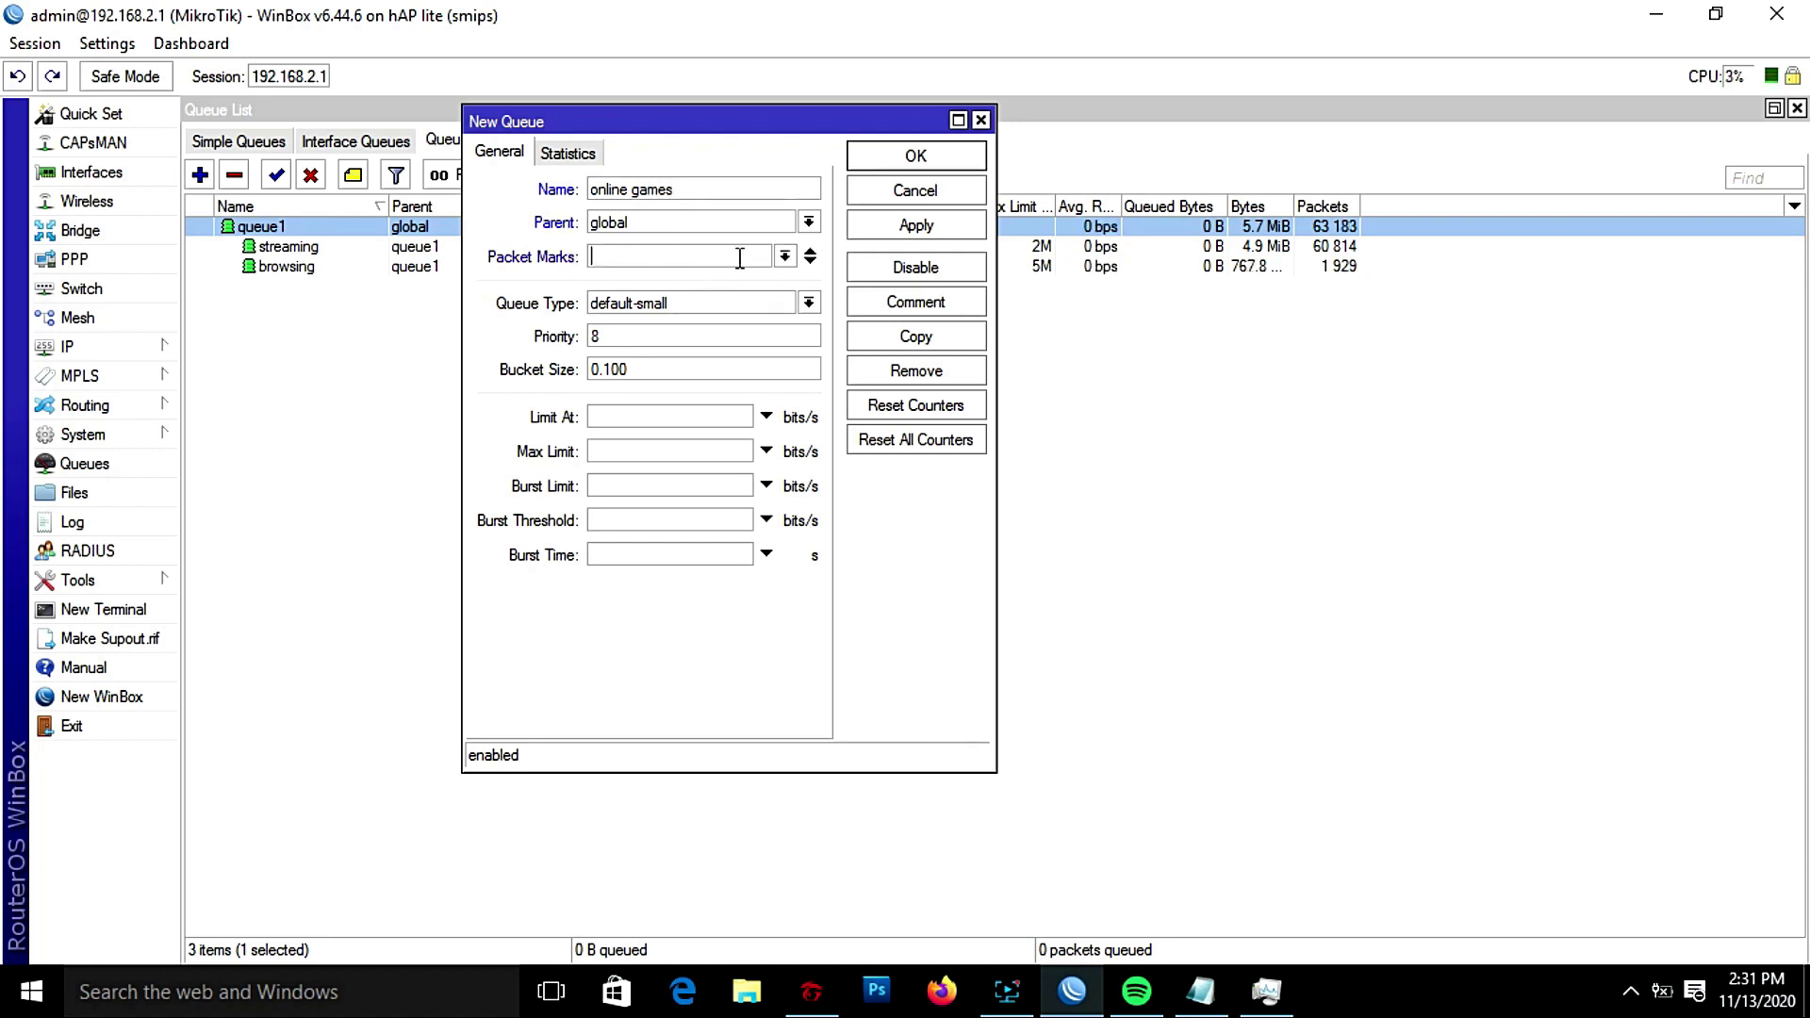
click(784, 256)
click(709, 328)
Step: Set the online games queue's priority to 1 and save it
double_click(633, 337)
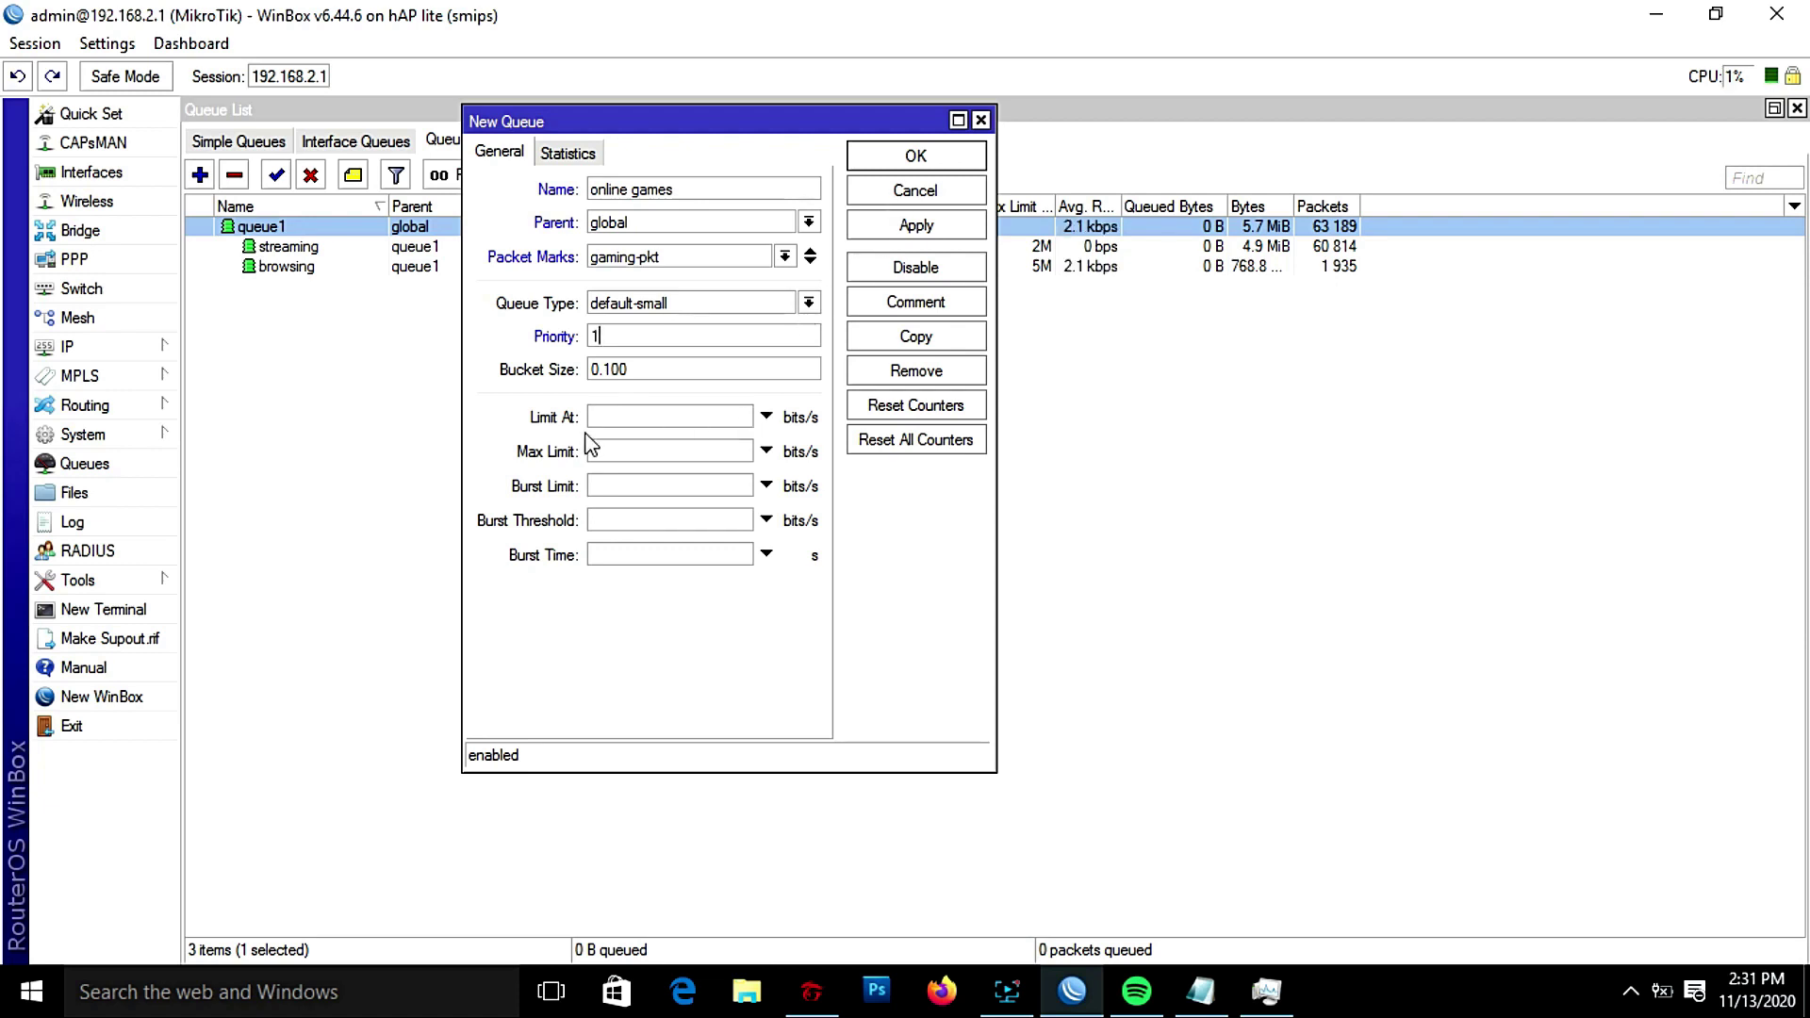
click(951, 225)
click(943, 189)
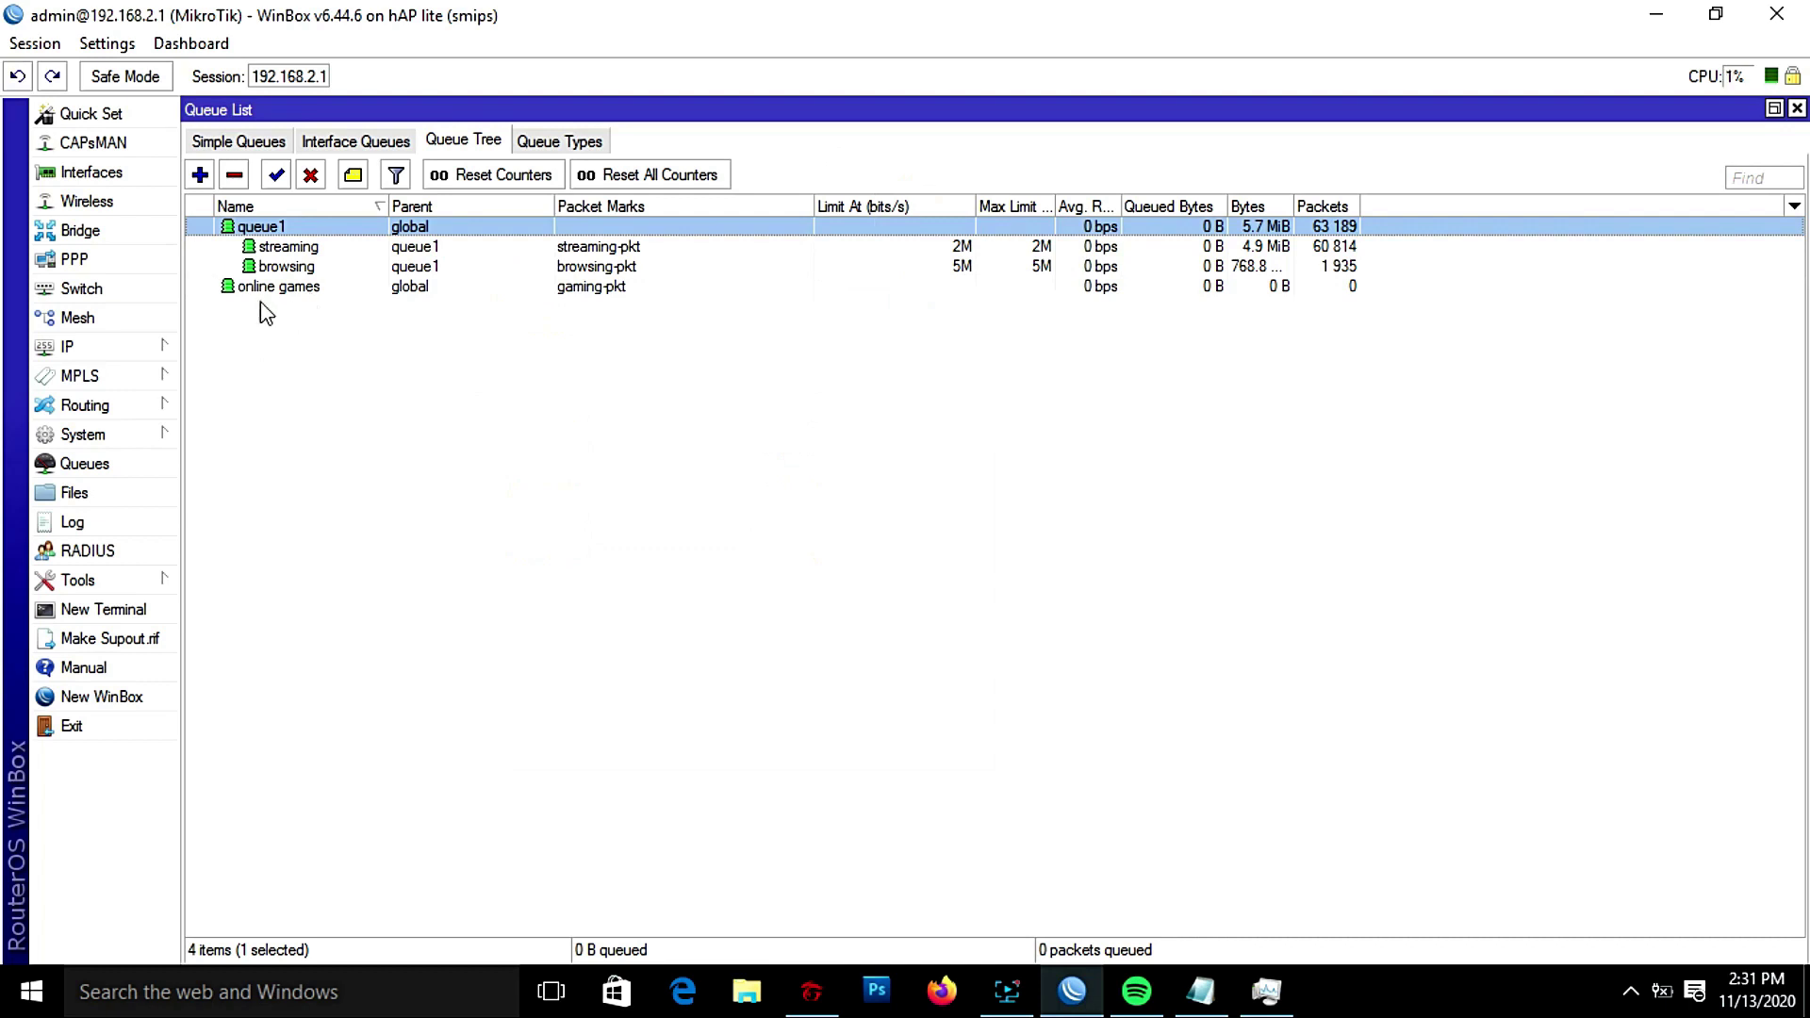
Step: Start another queue tree entry named gaming upload with ether1 as its parent
click(199, 174)
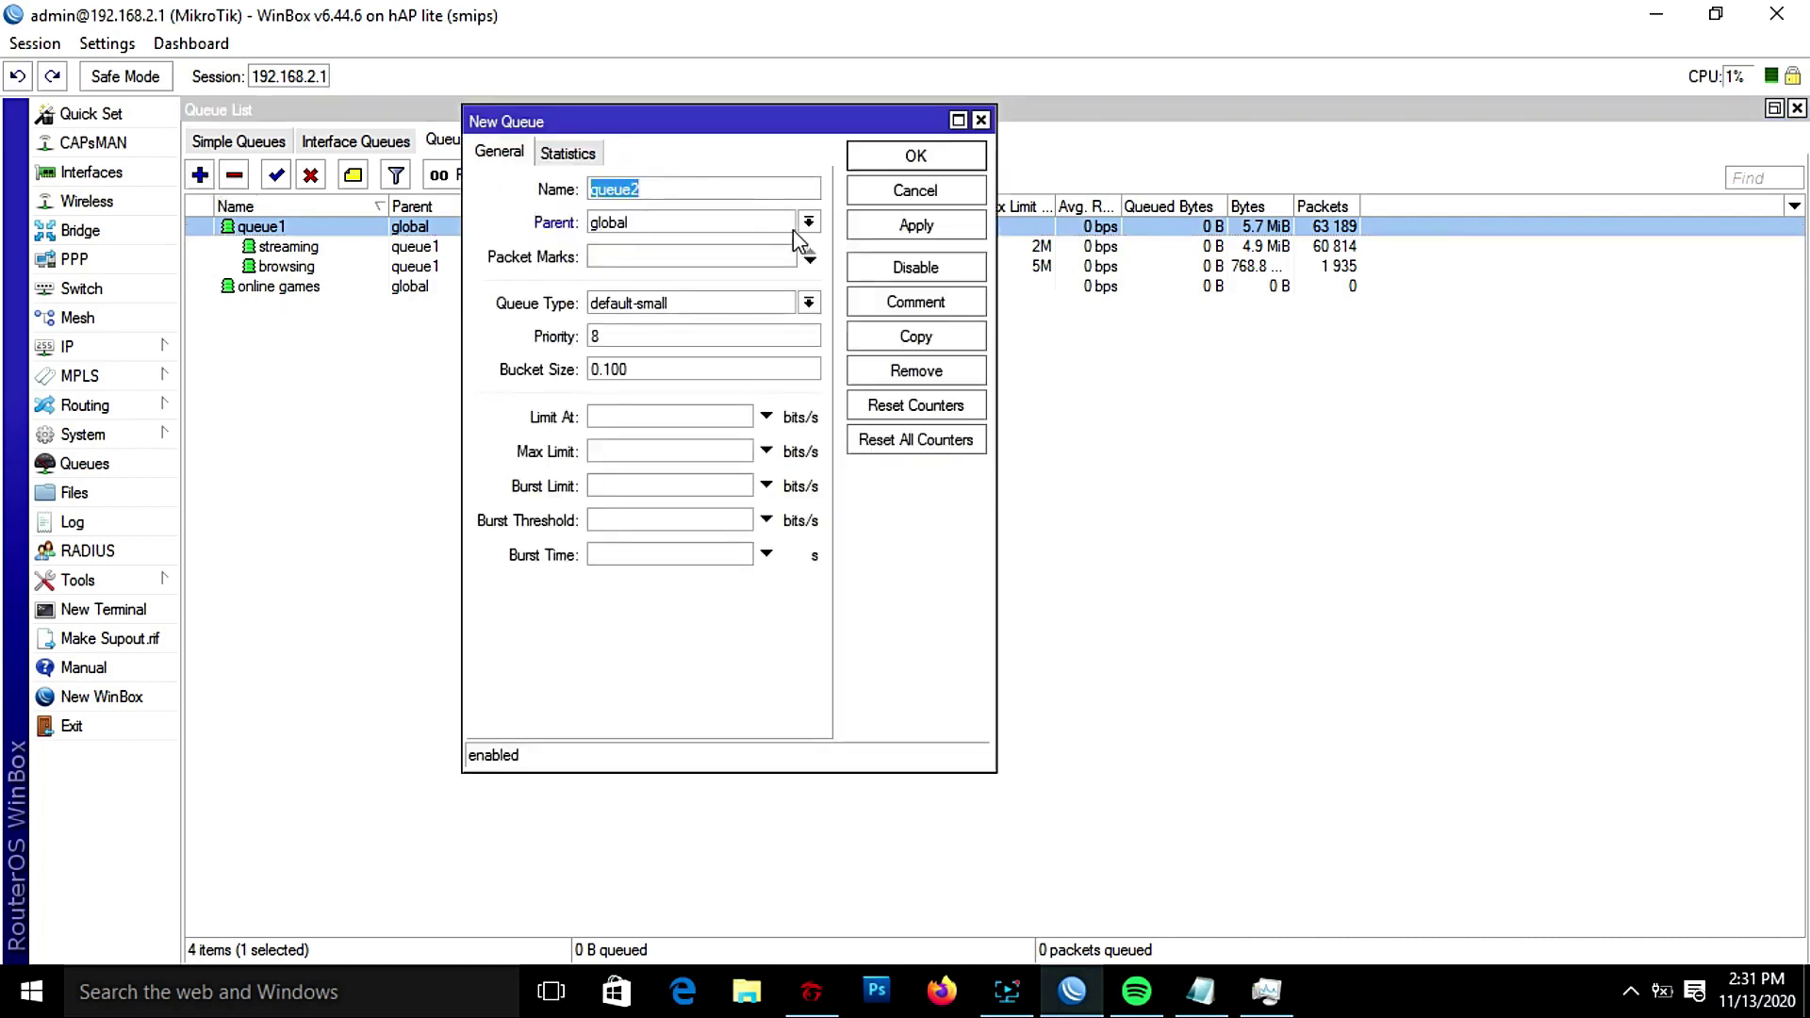
click(809, 222)
click(641, 276)
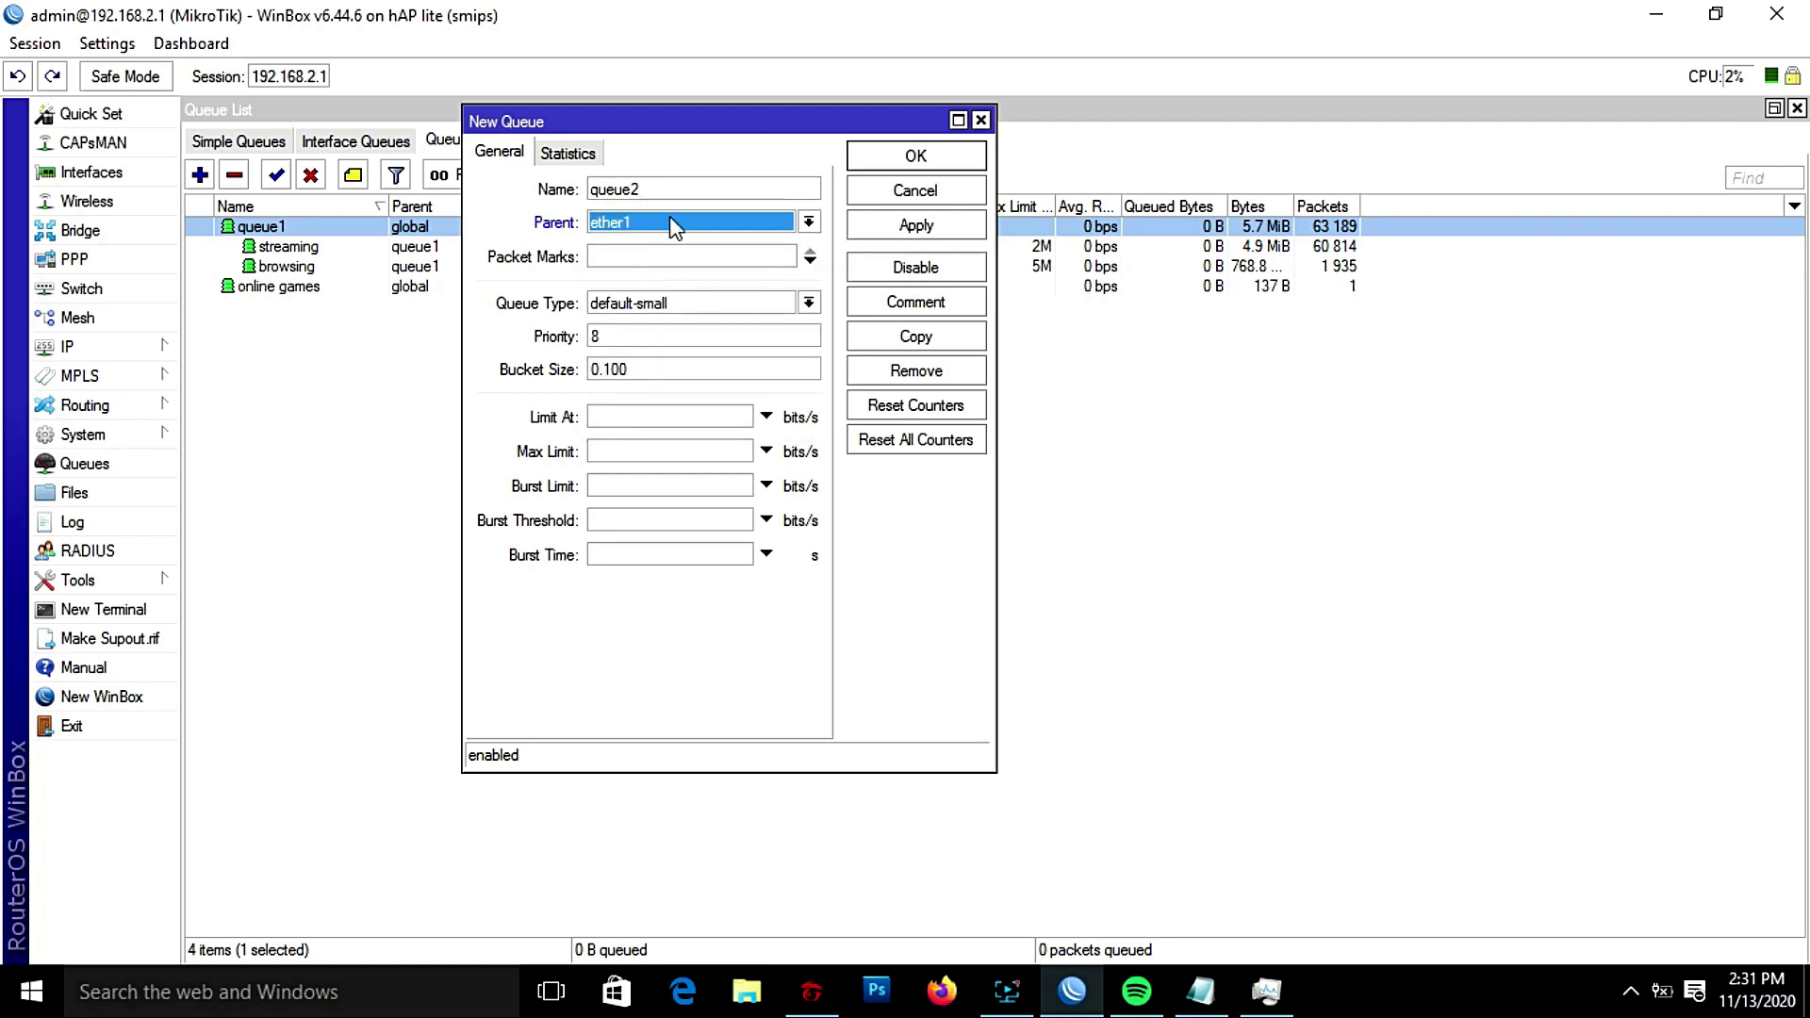
double_click(705, 188)
text(ga)
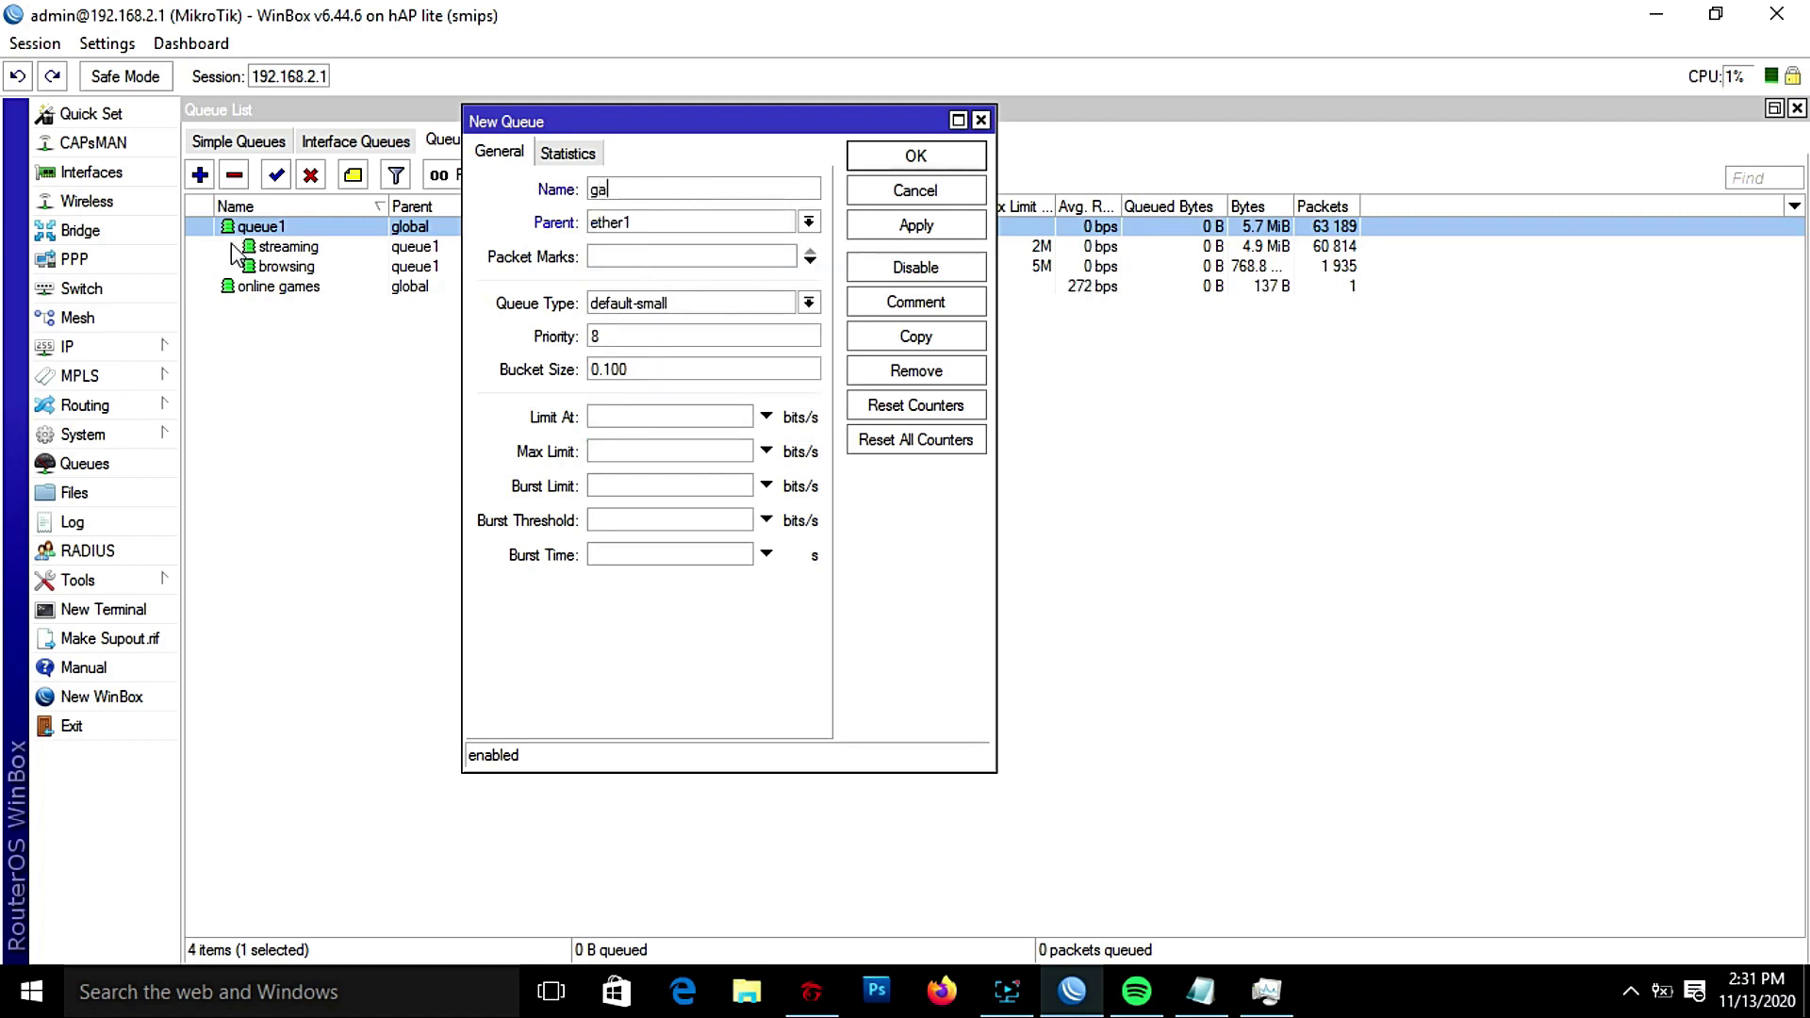
text(ming upload)
Step: Give the gaming upload queue packet mark gaming-pkt and priority 1, keep its default-small queue type, and save it
click(724, 256)
click(785, 257)
click(715, 328)
double_click(670, 338)
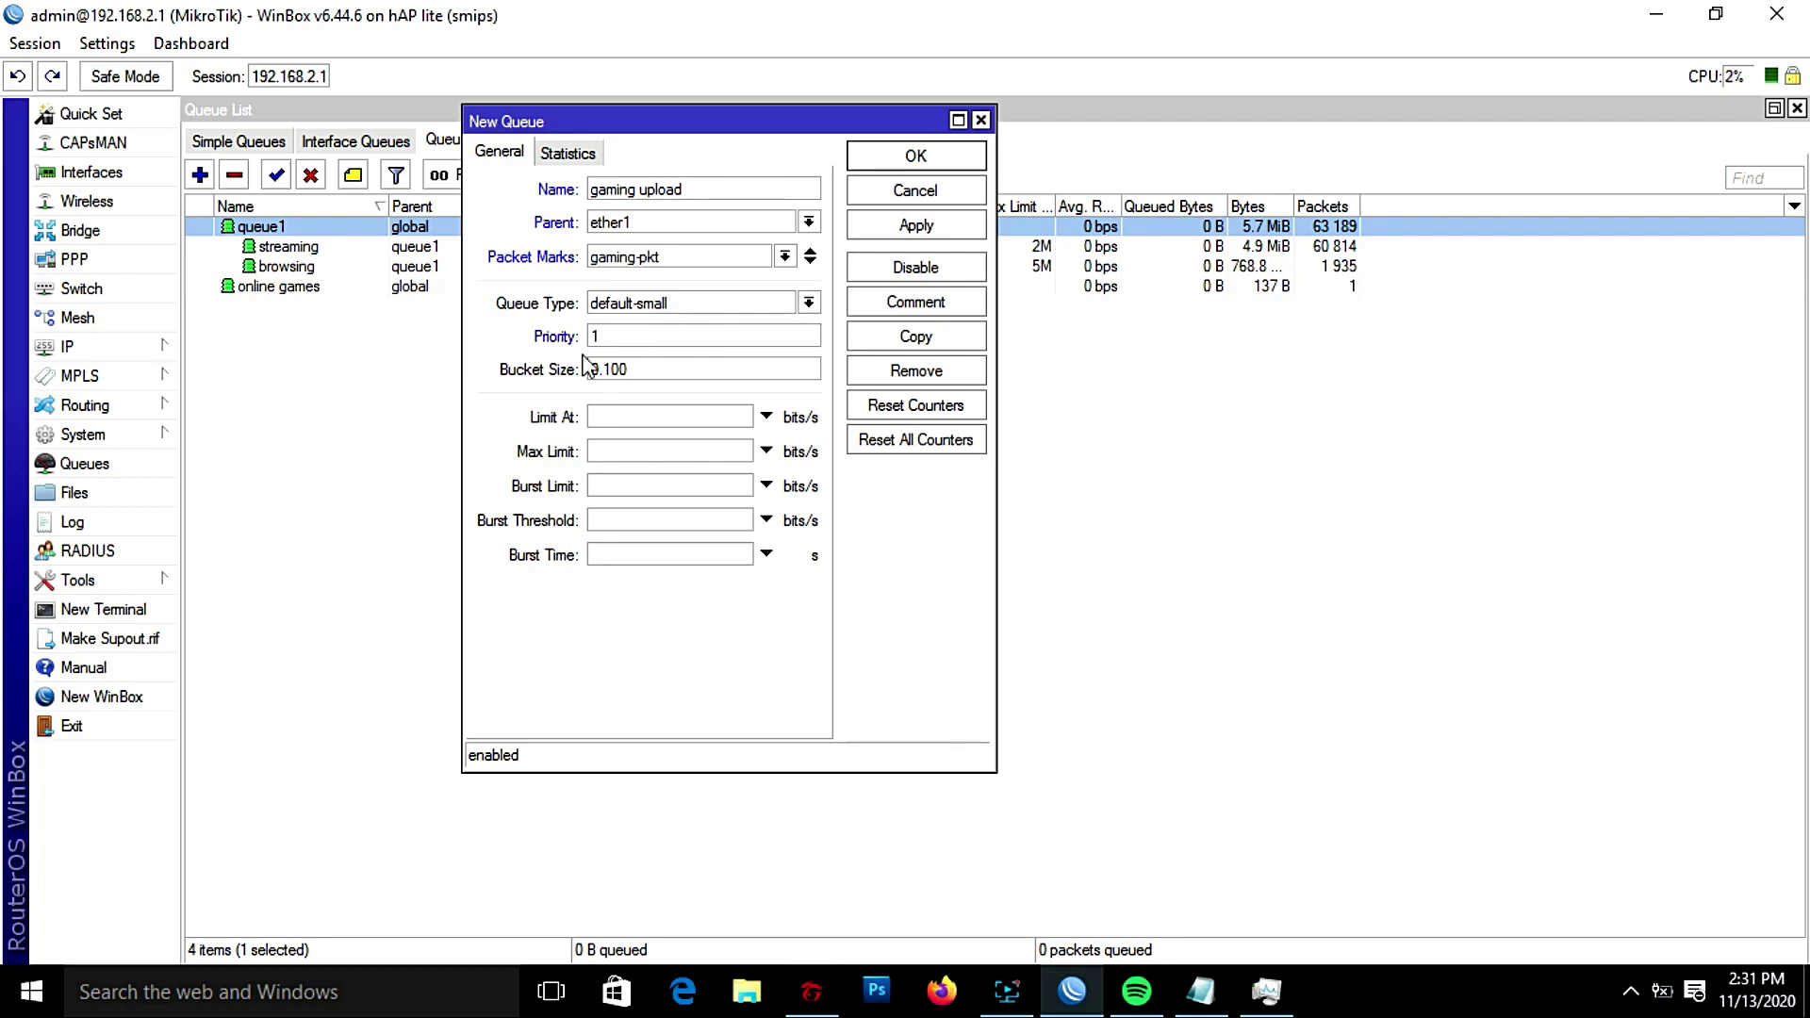
click(809, 302)
click(809, 302)
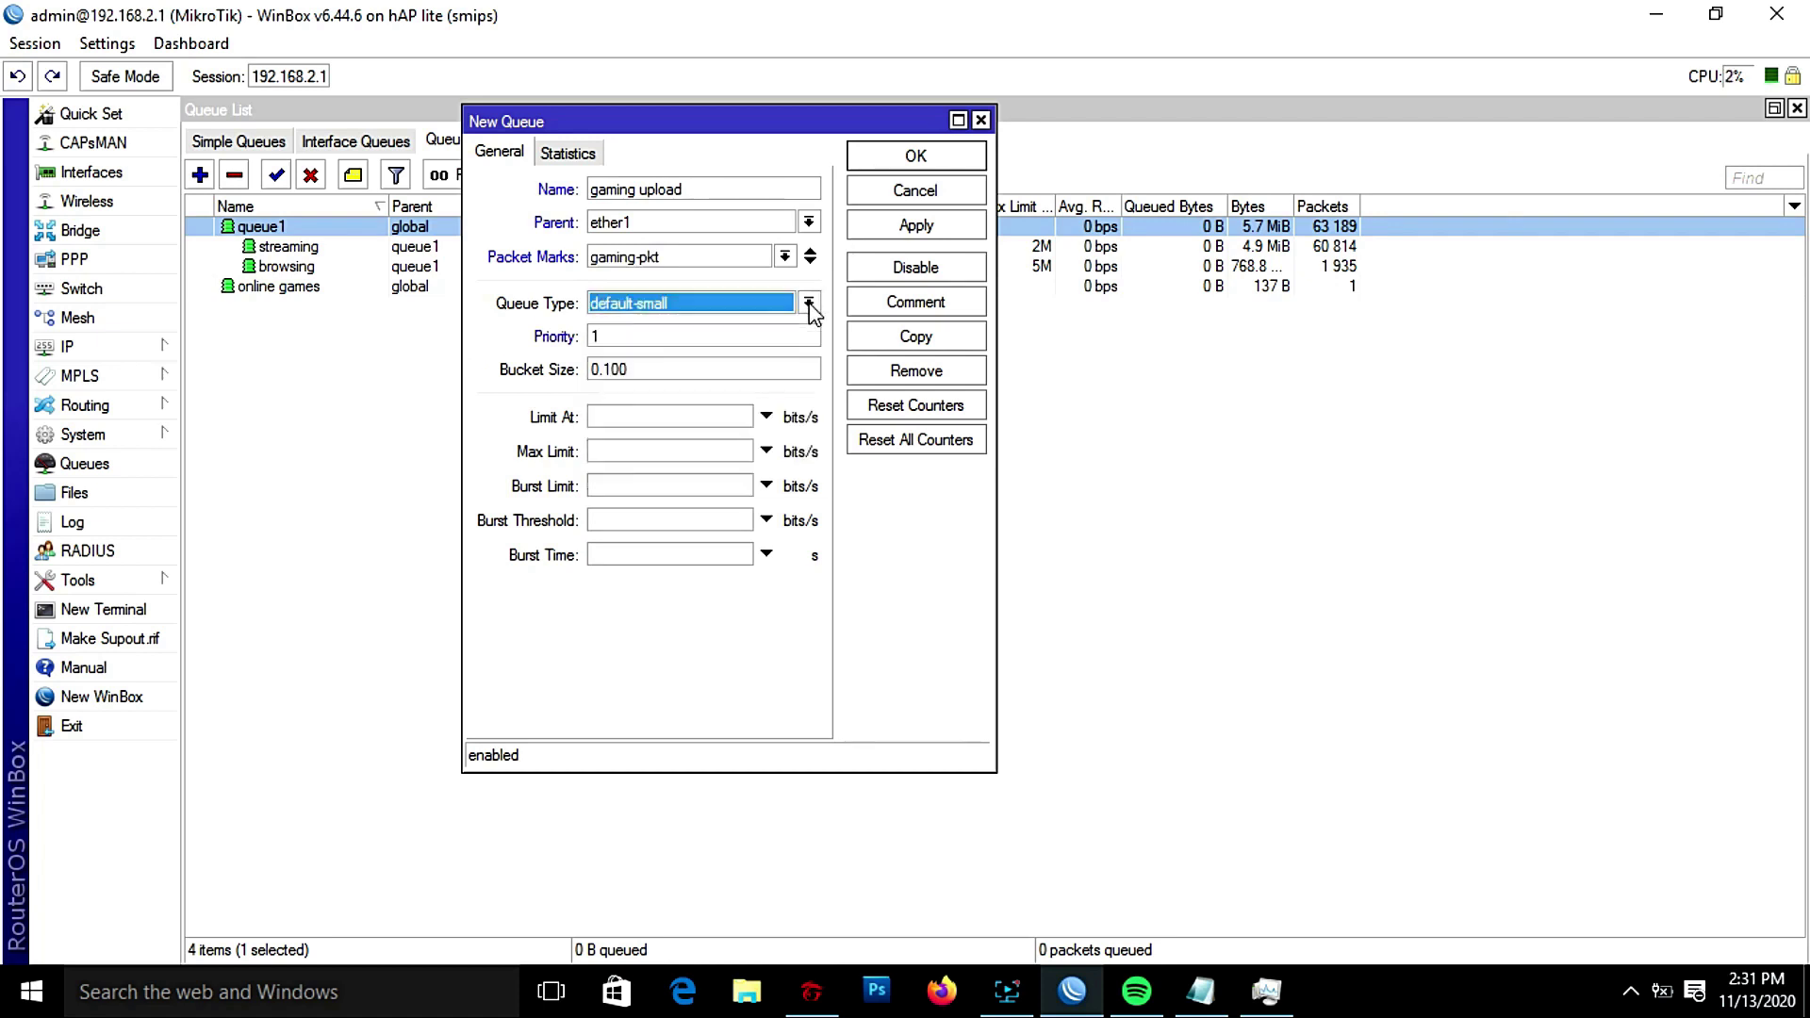
click(916, 162)
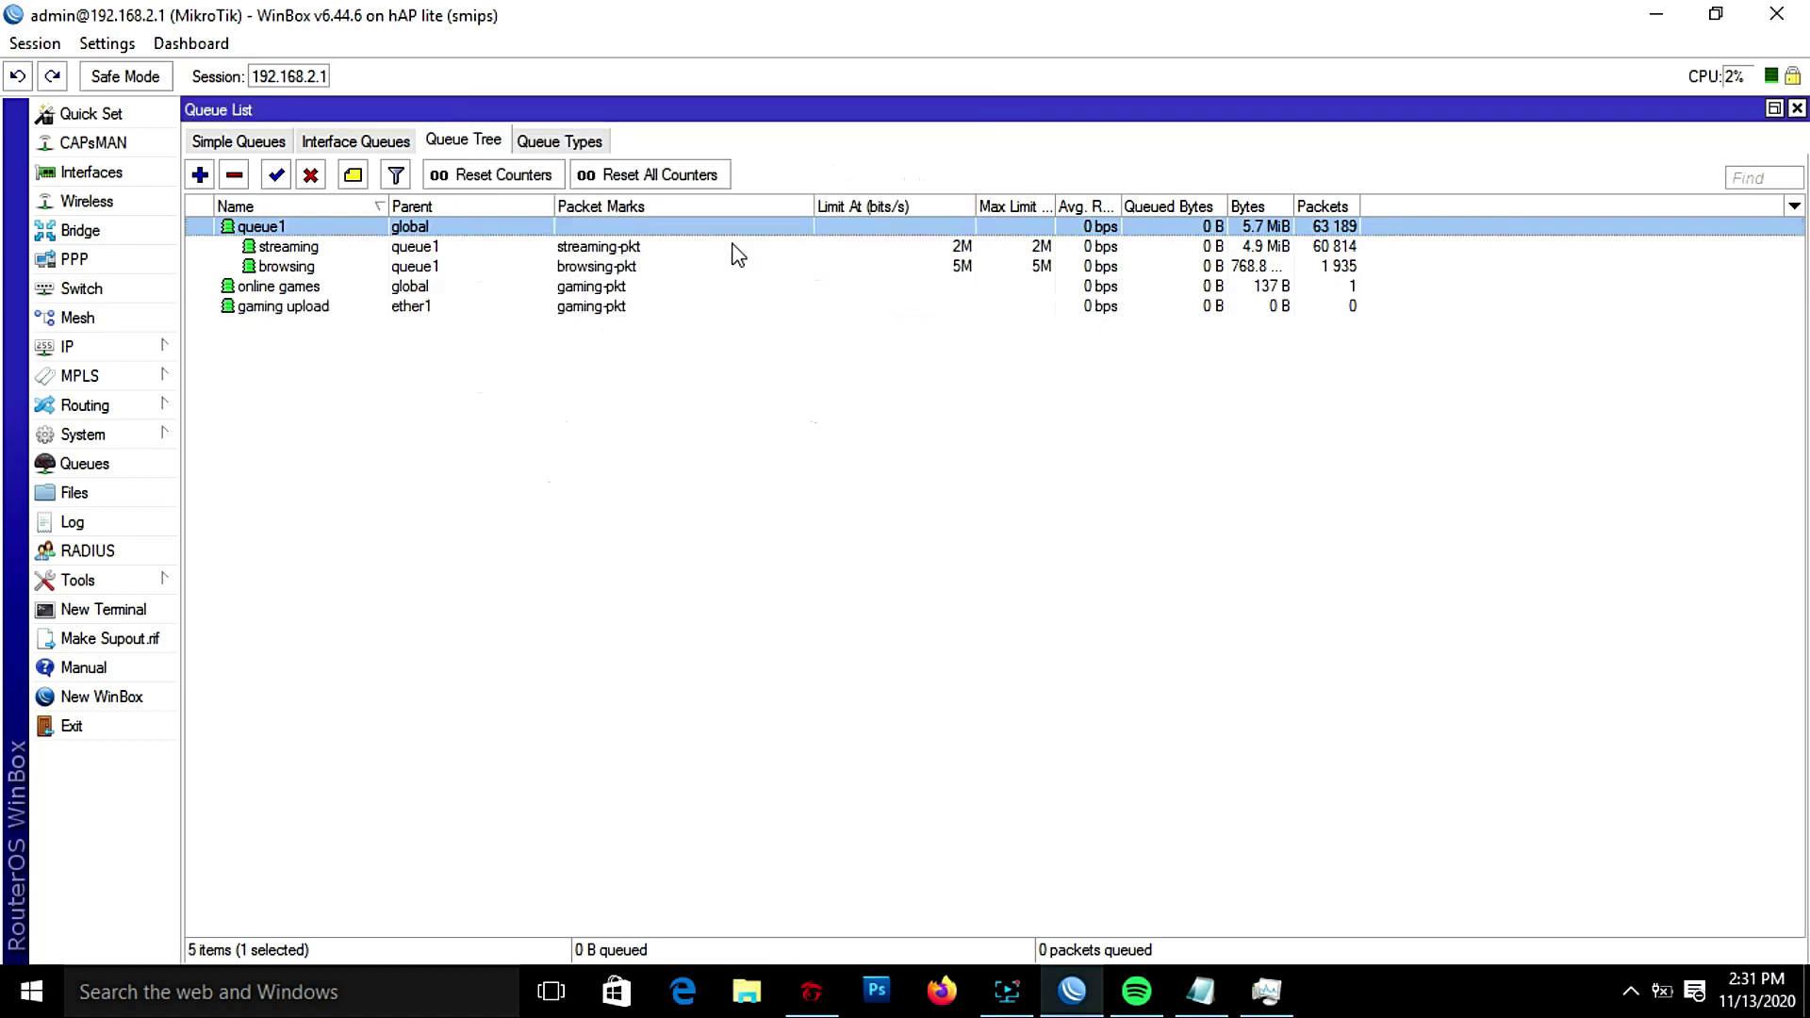
Step: Copy the pcq-download-default queue type to a new type named gaming dl and save it
click(571, 144)
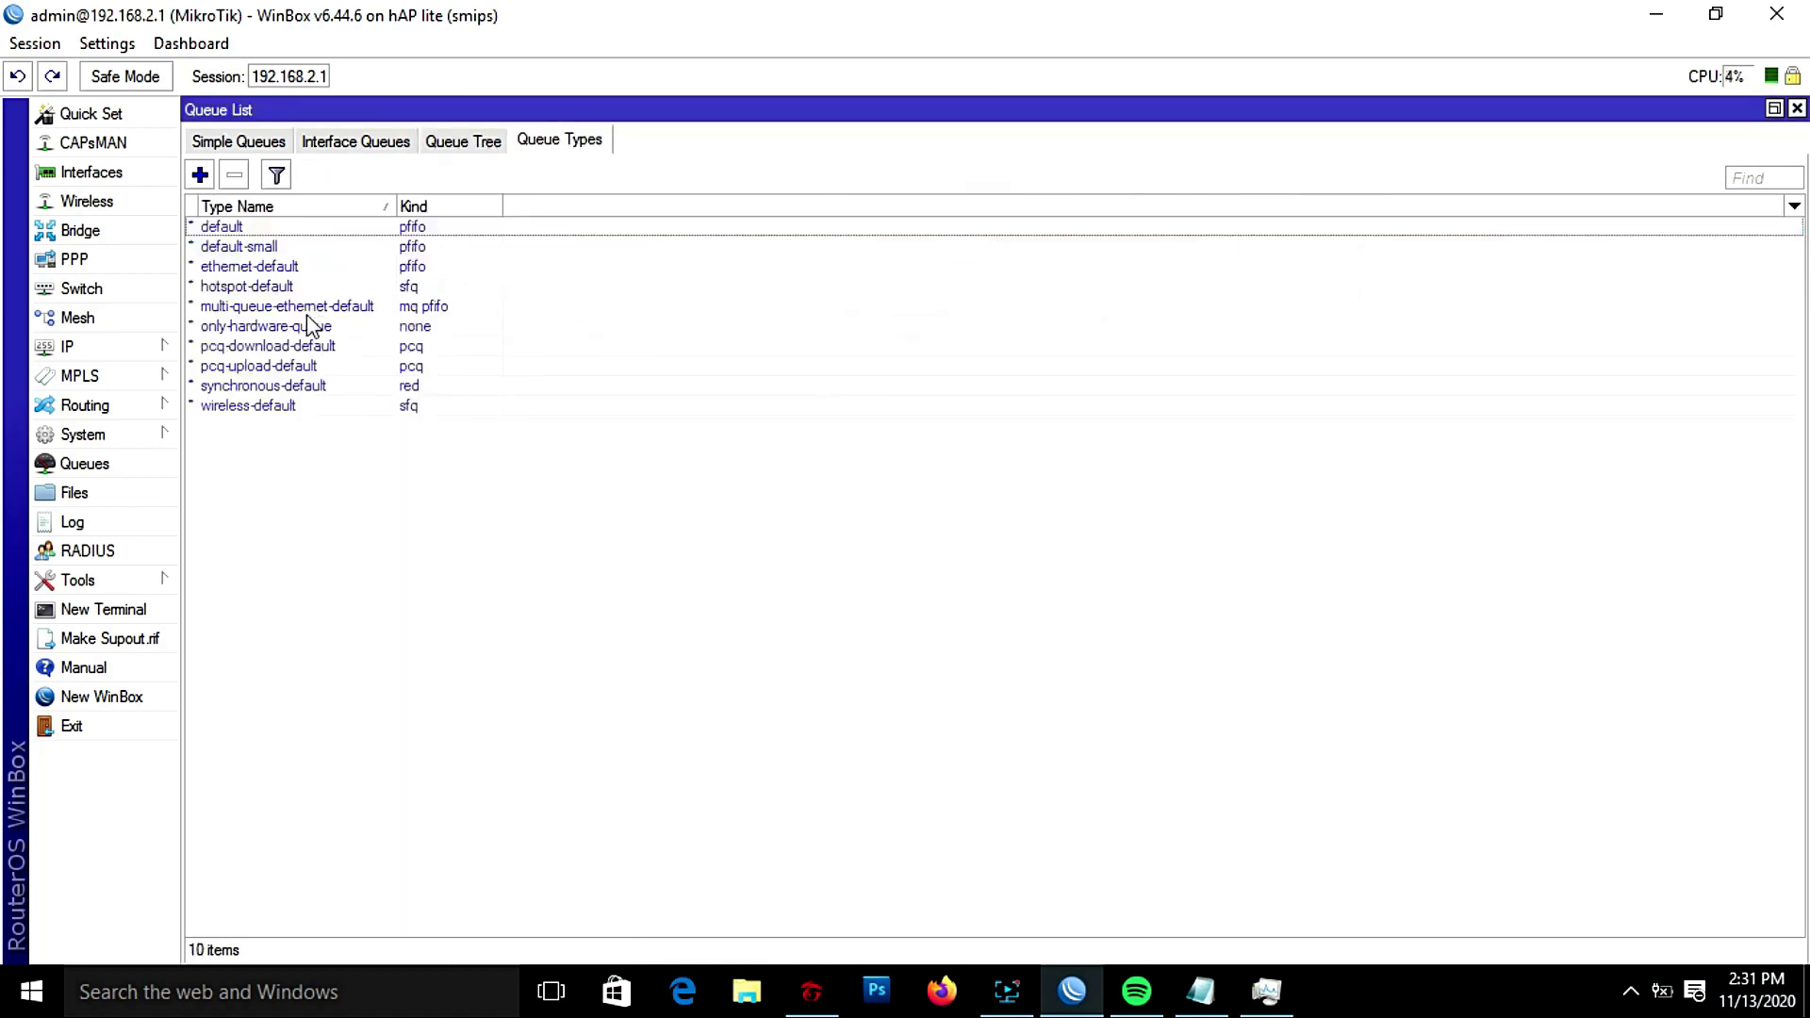
click(279, 366)
double_click(270, 346)
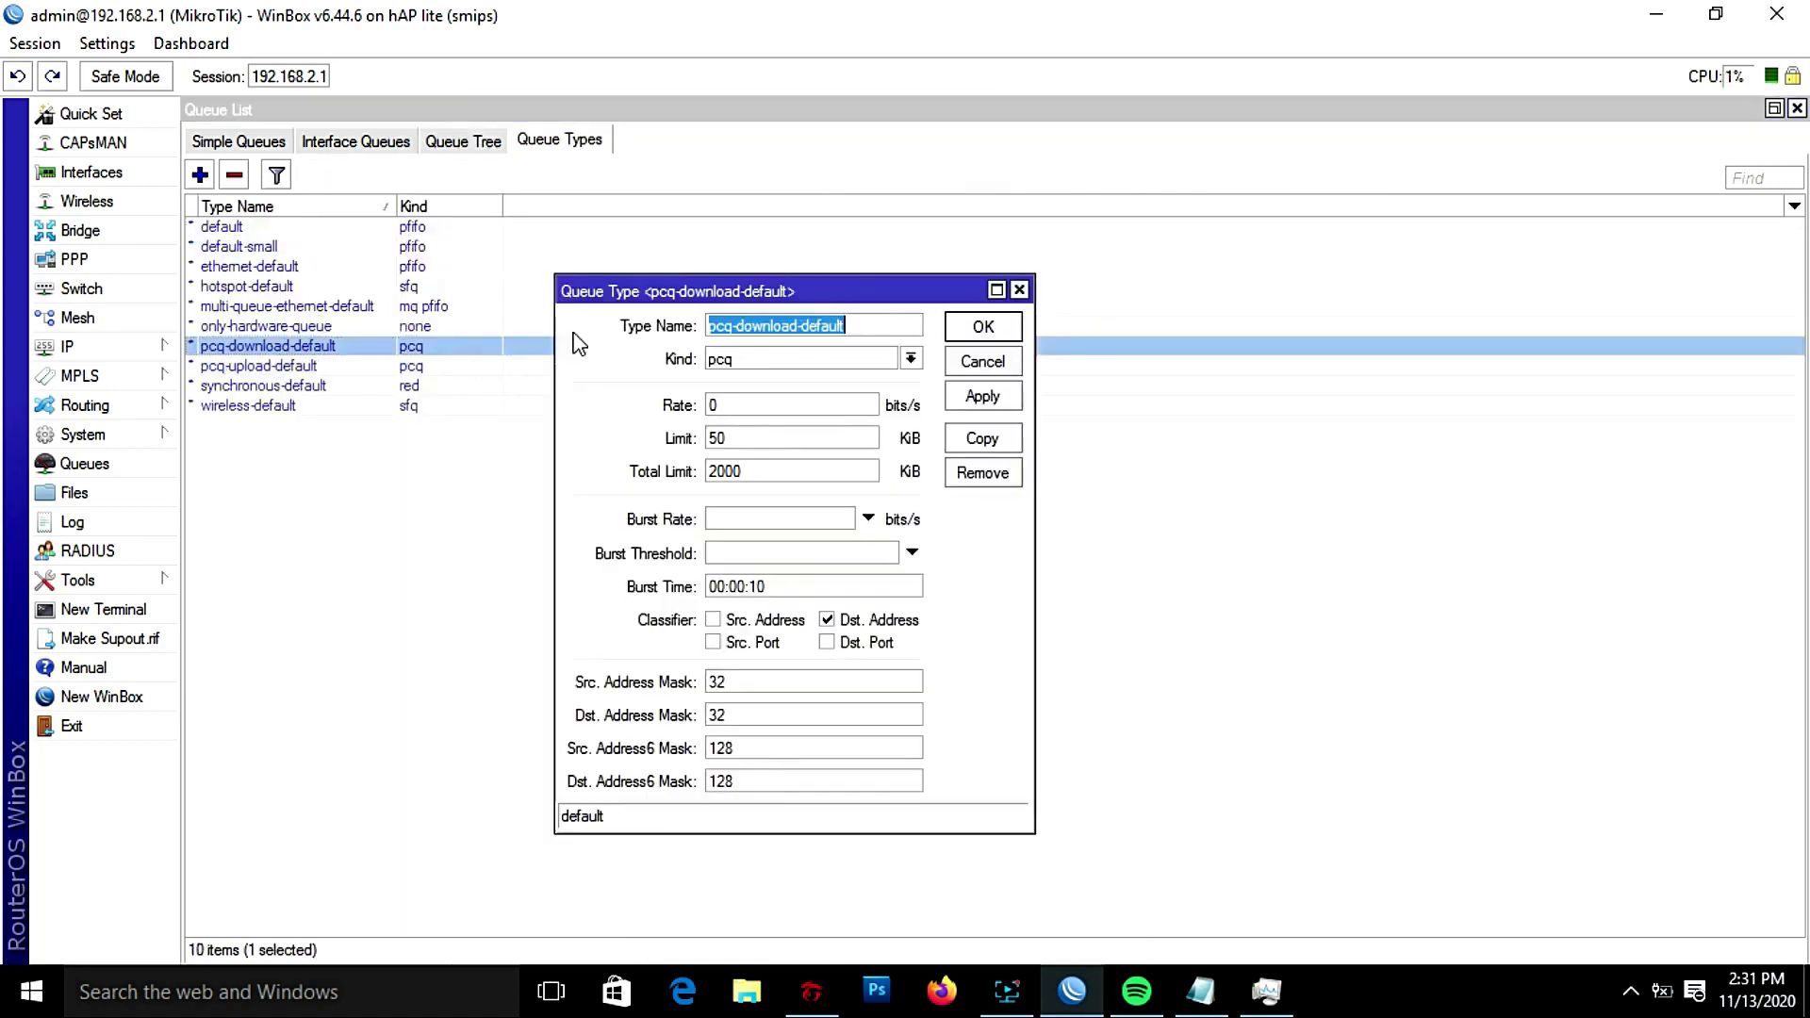
click(986, 441)
text(gaming)
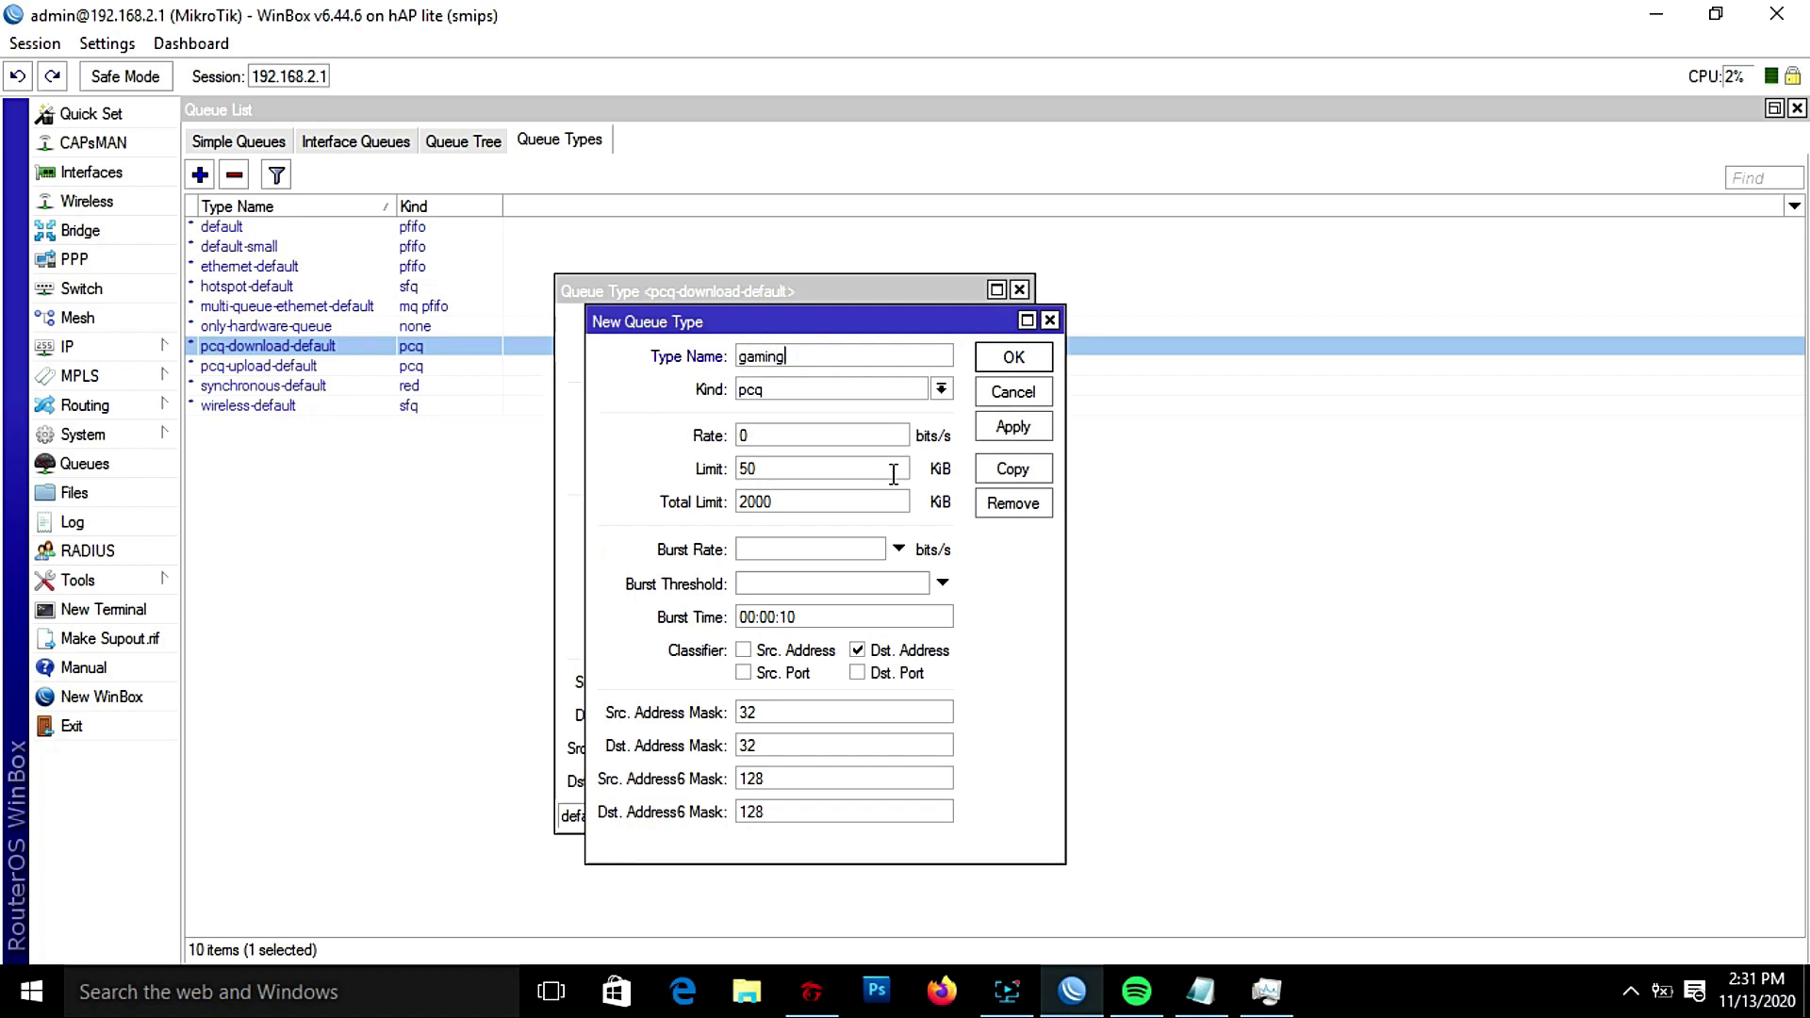
text( dl)
click(1013, 429)
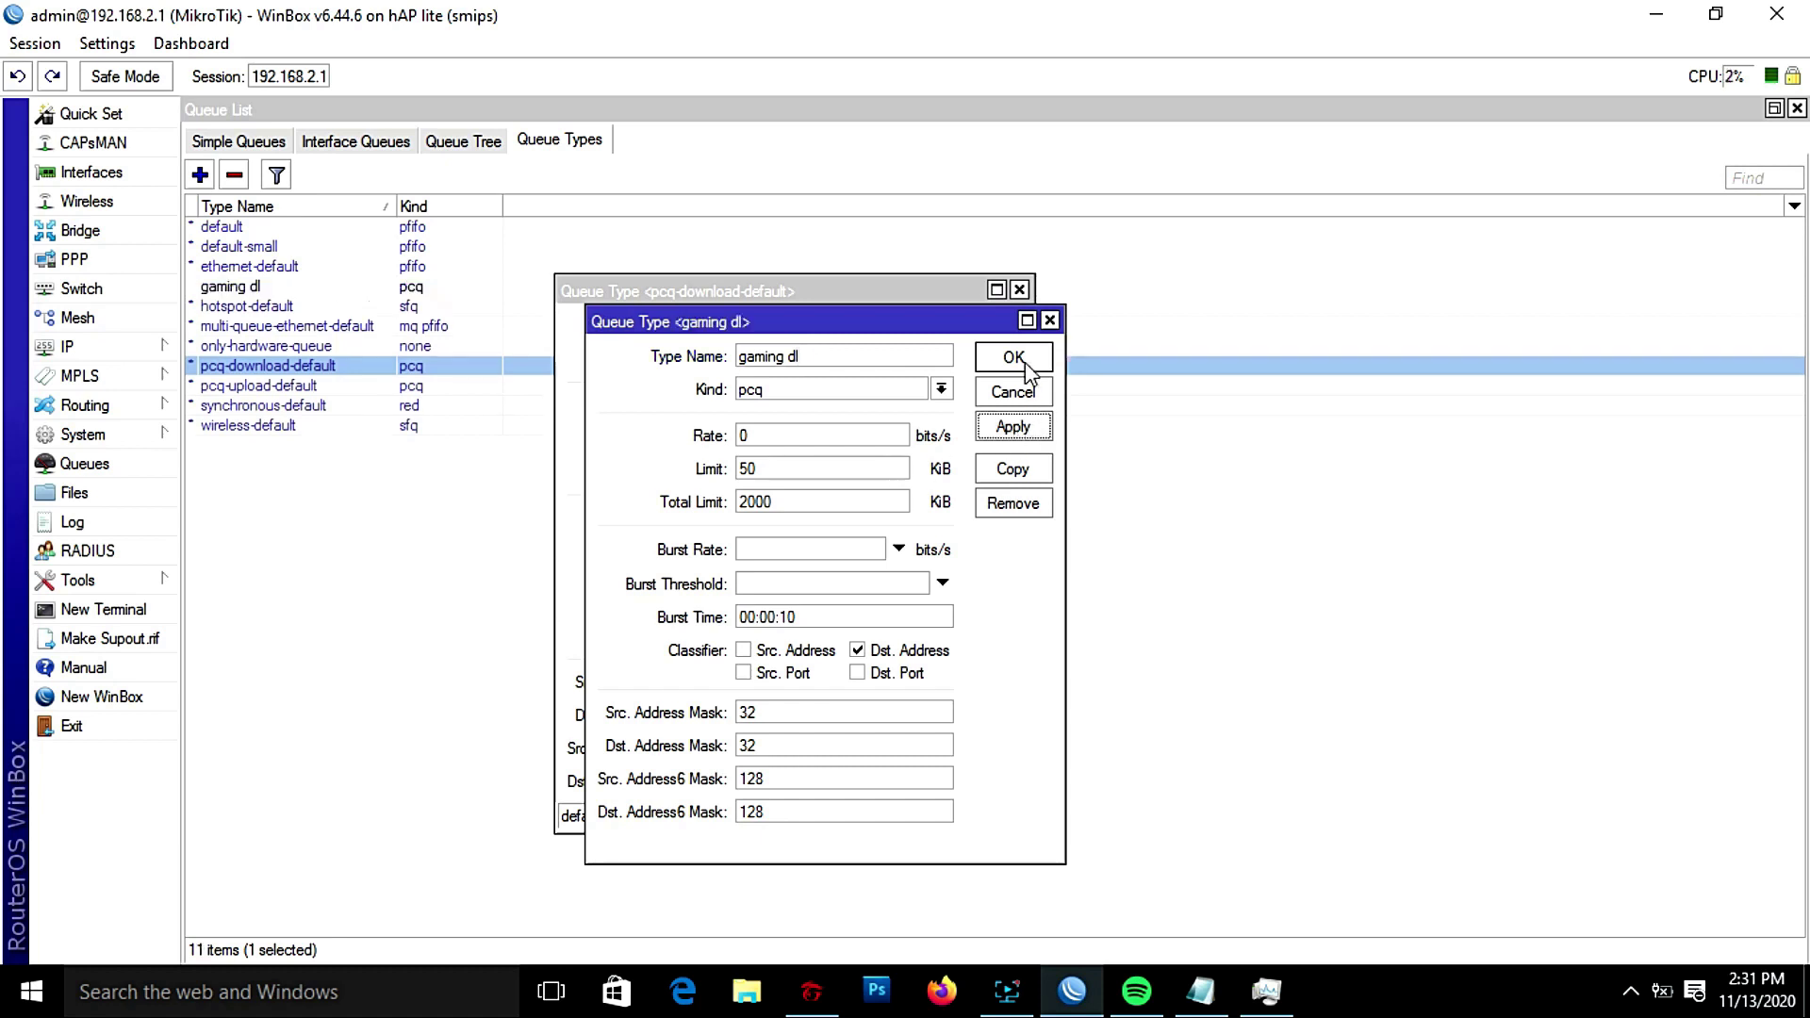
click(1013, 357)
Step: Copy the pcq-upload-default queue type to a new type named gaming ul and save it
double_click(303, 387)
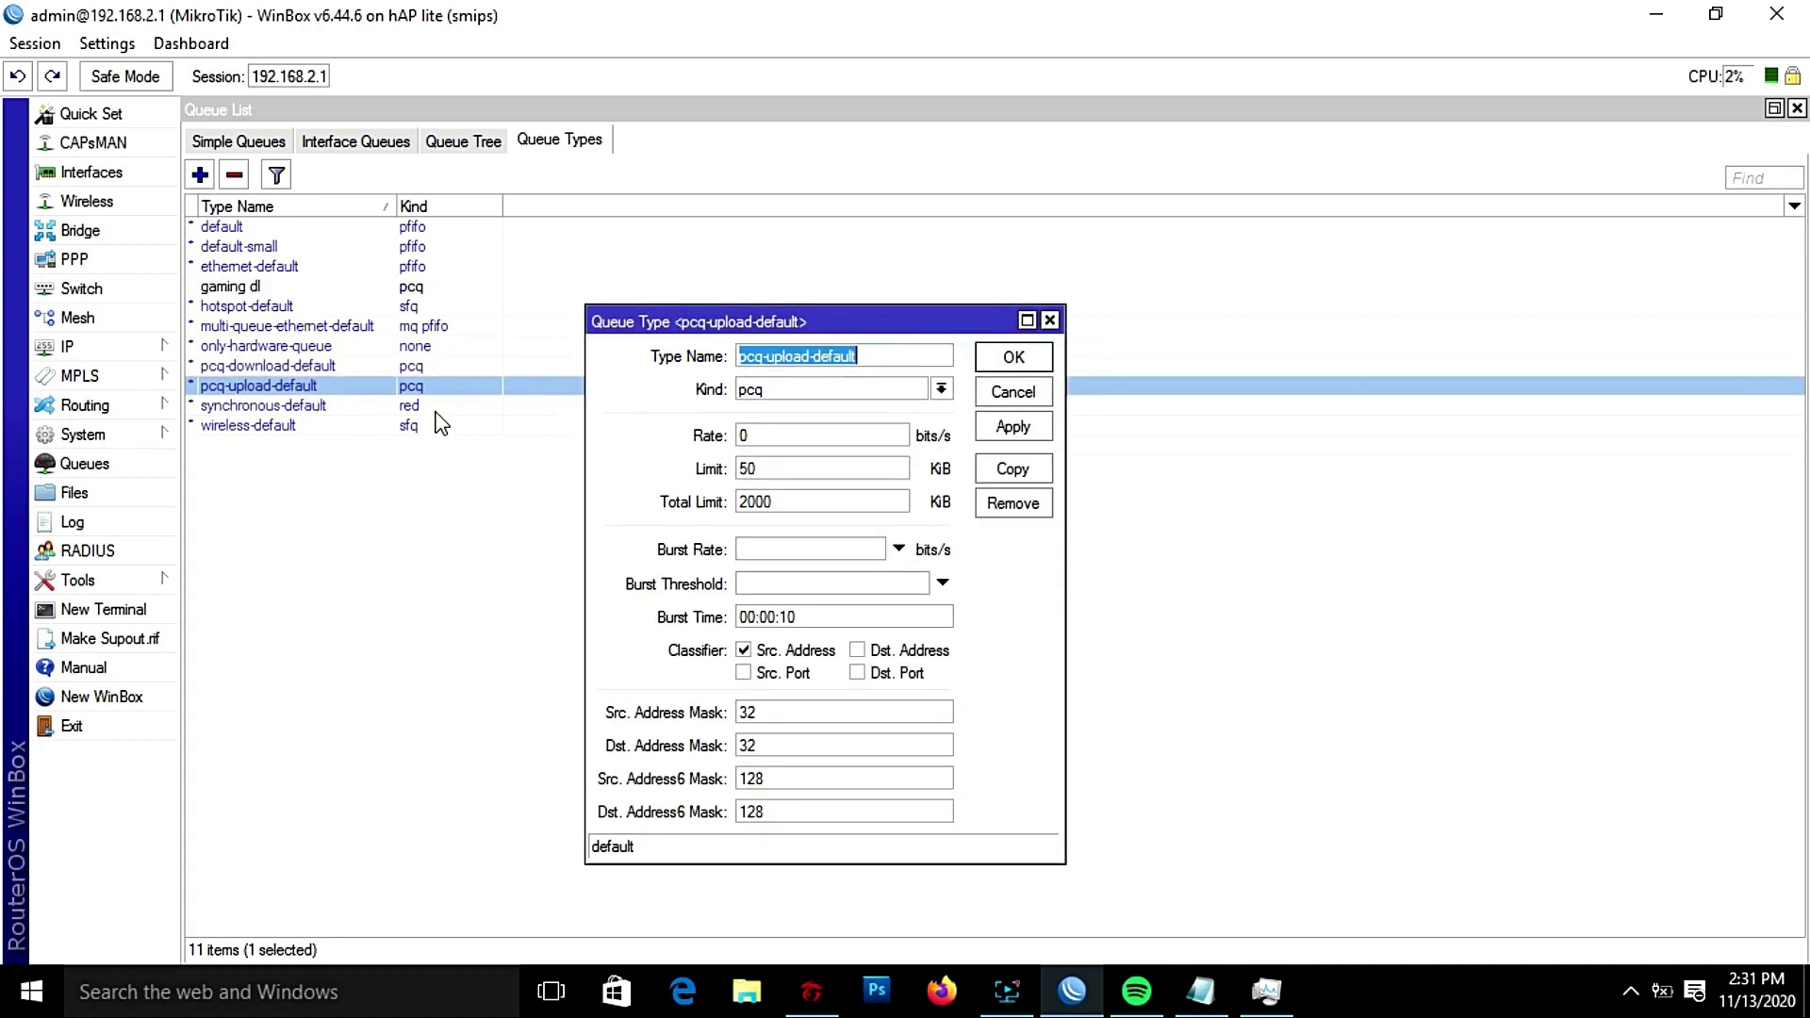
click(1015, 471)
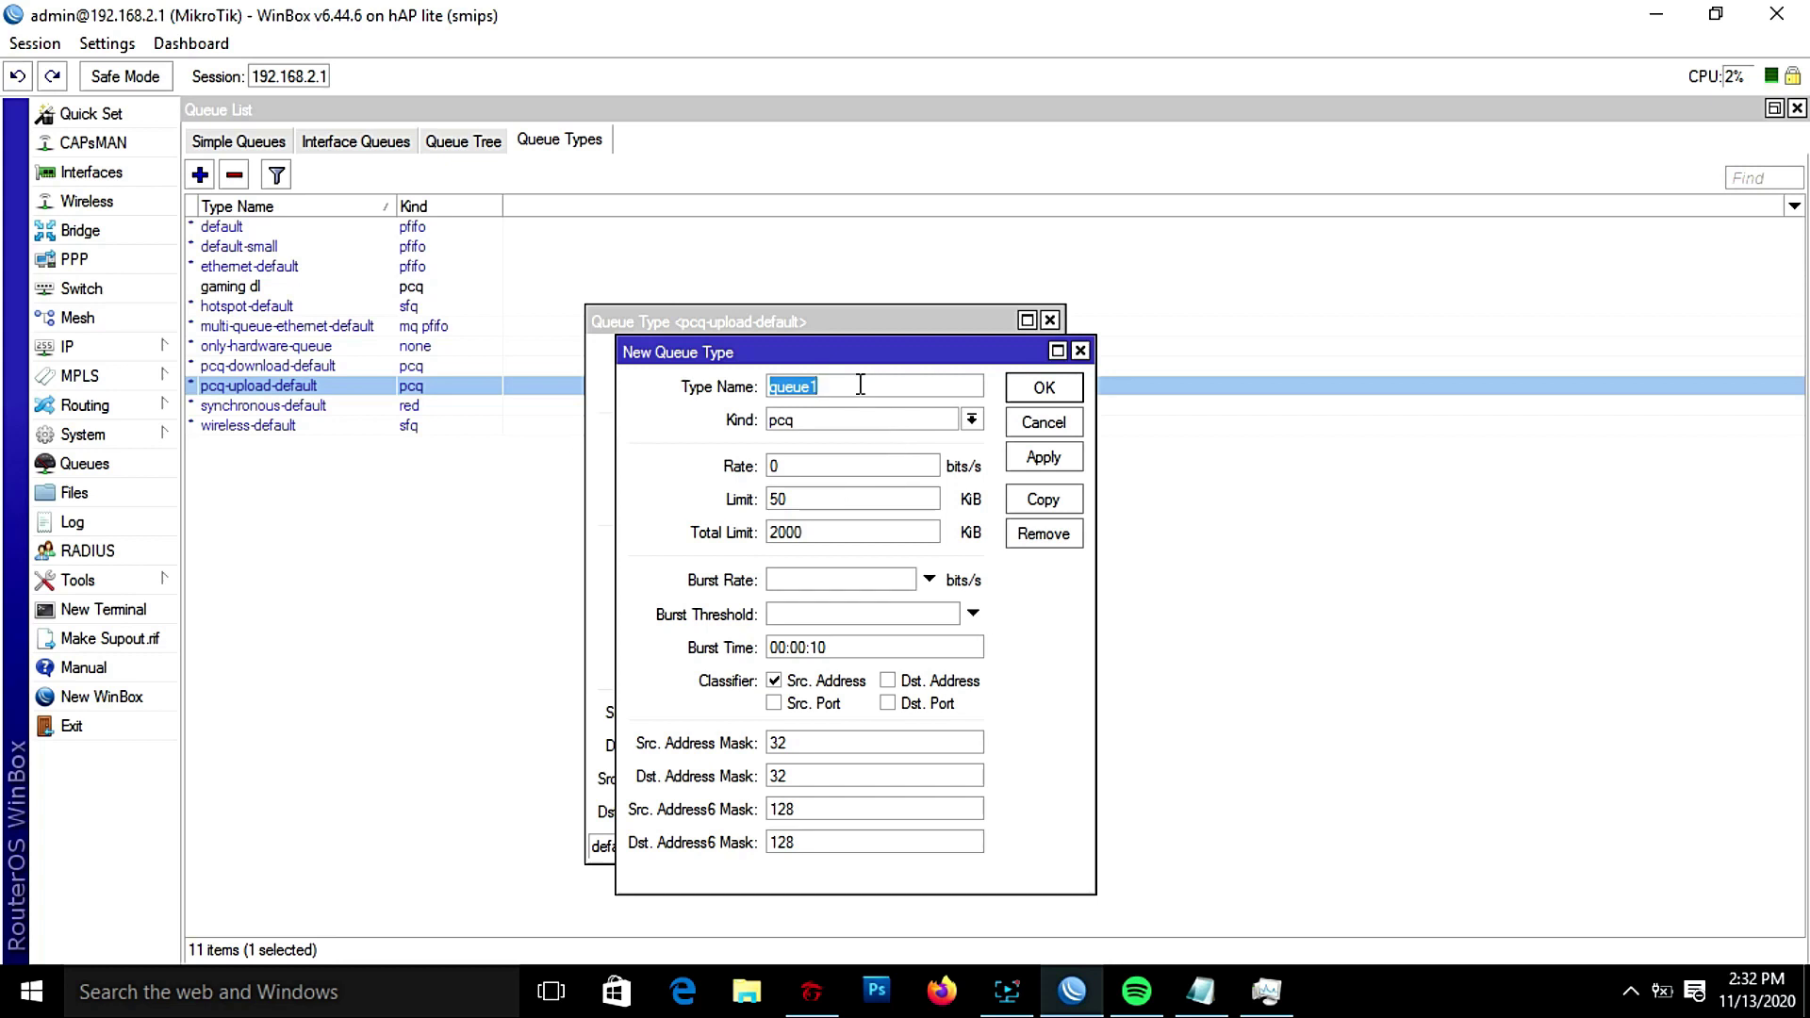
text(gam)
click(1042, 388)
click(1014, 370)
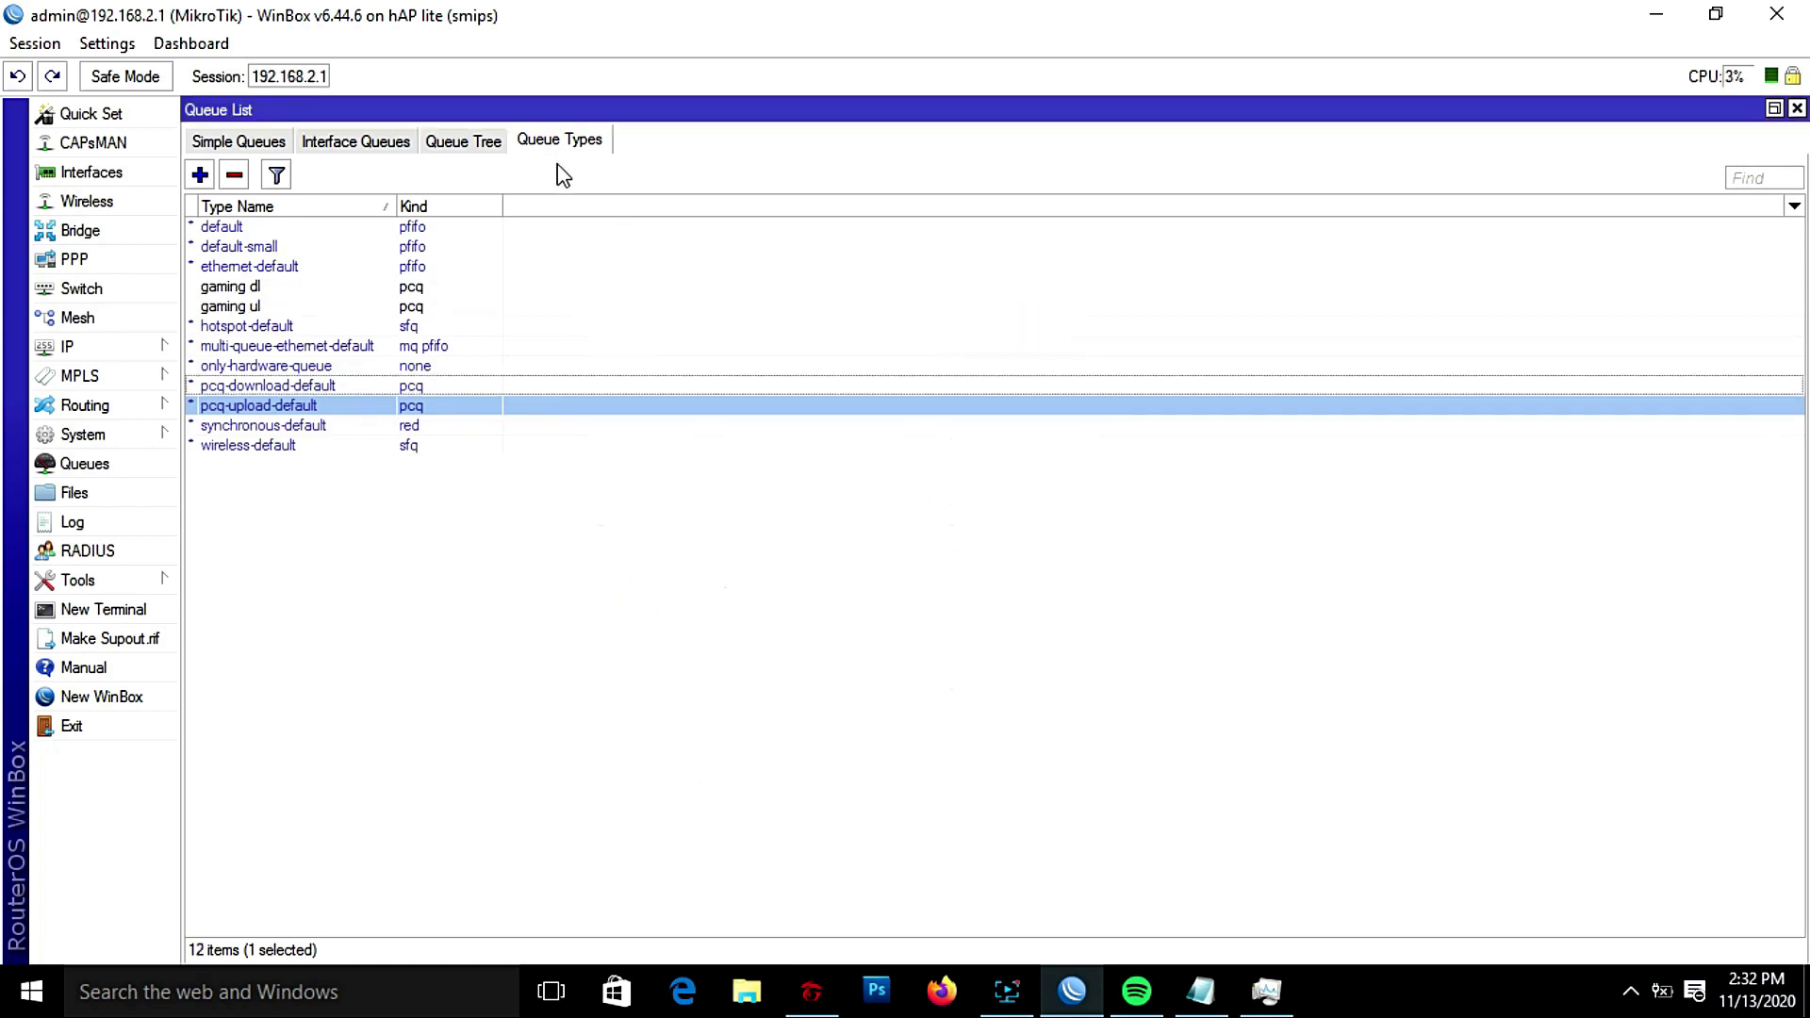
Step: Change the online games queue in the queue tree to queue type gaming dl and save it
click(494, 143)
double_click(323, 288)
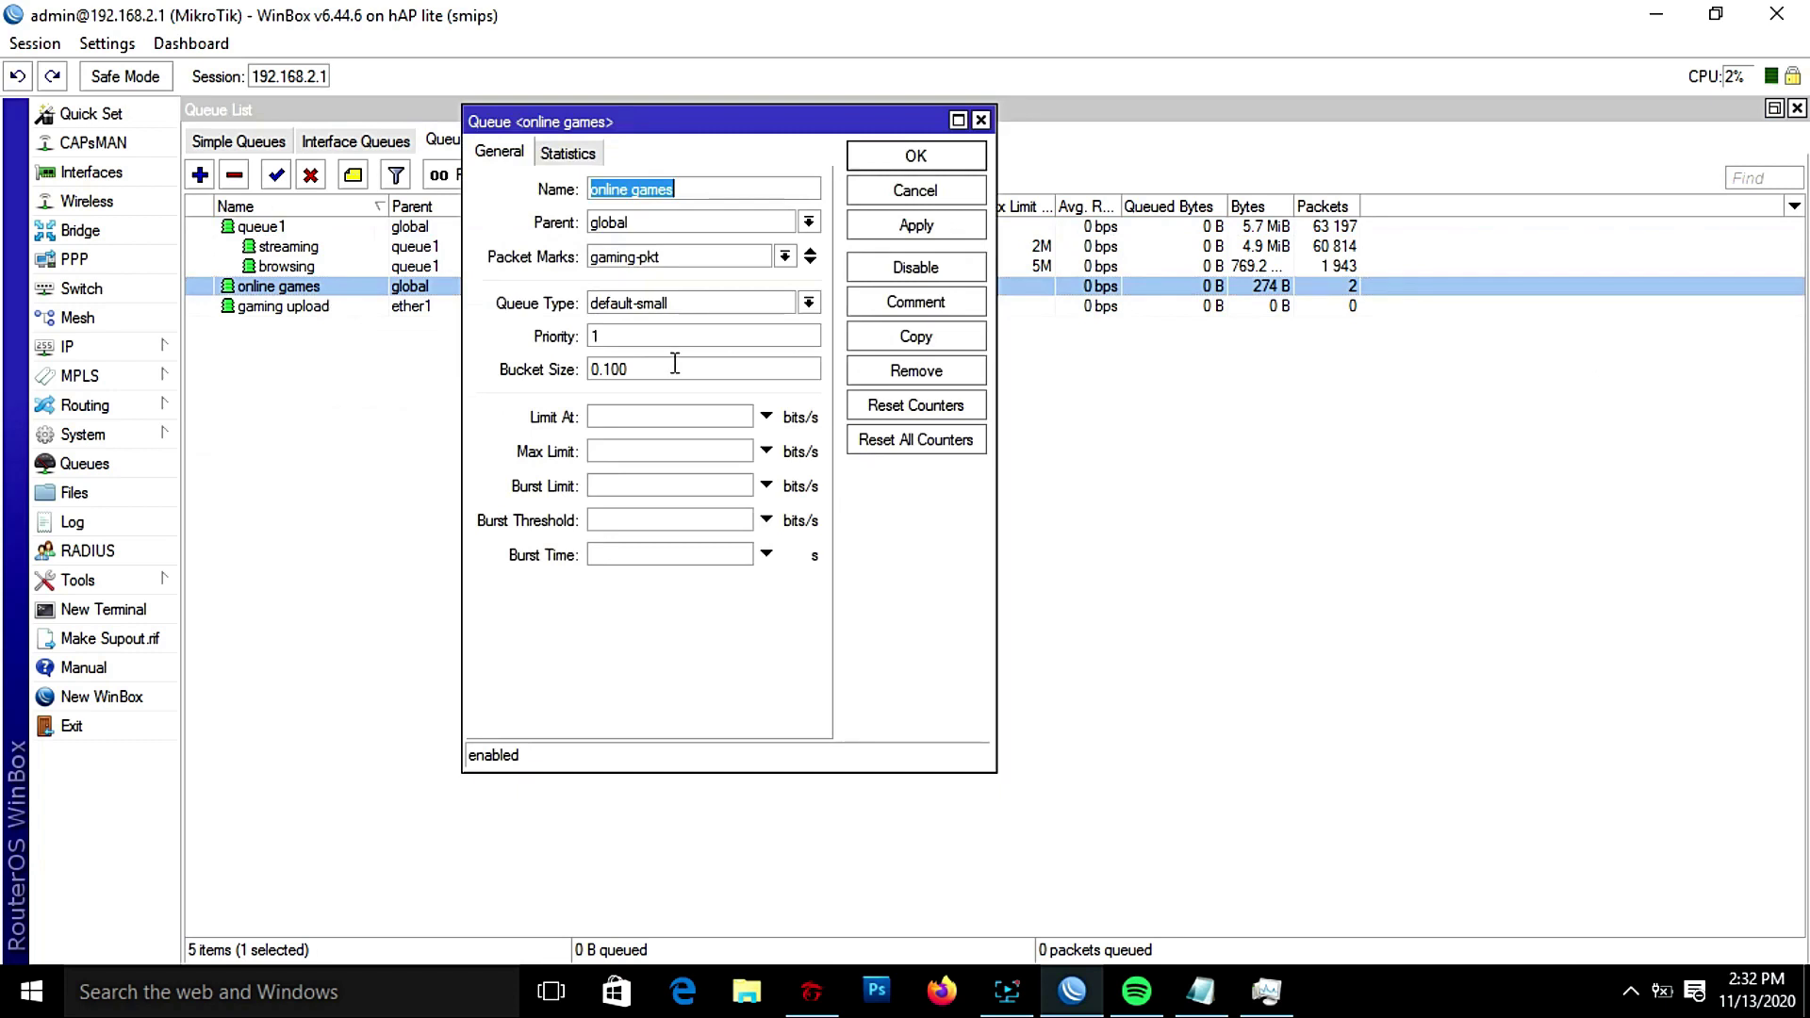
click(787, 312)
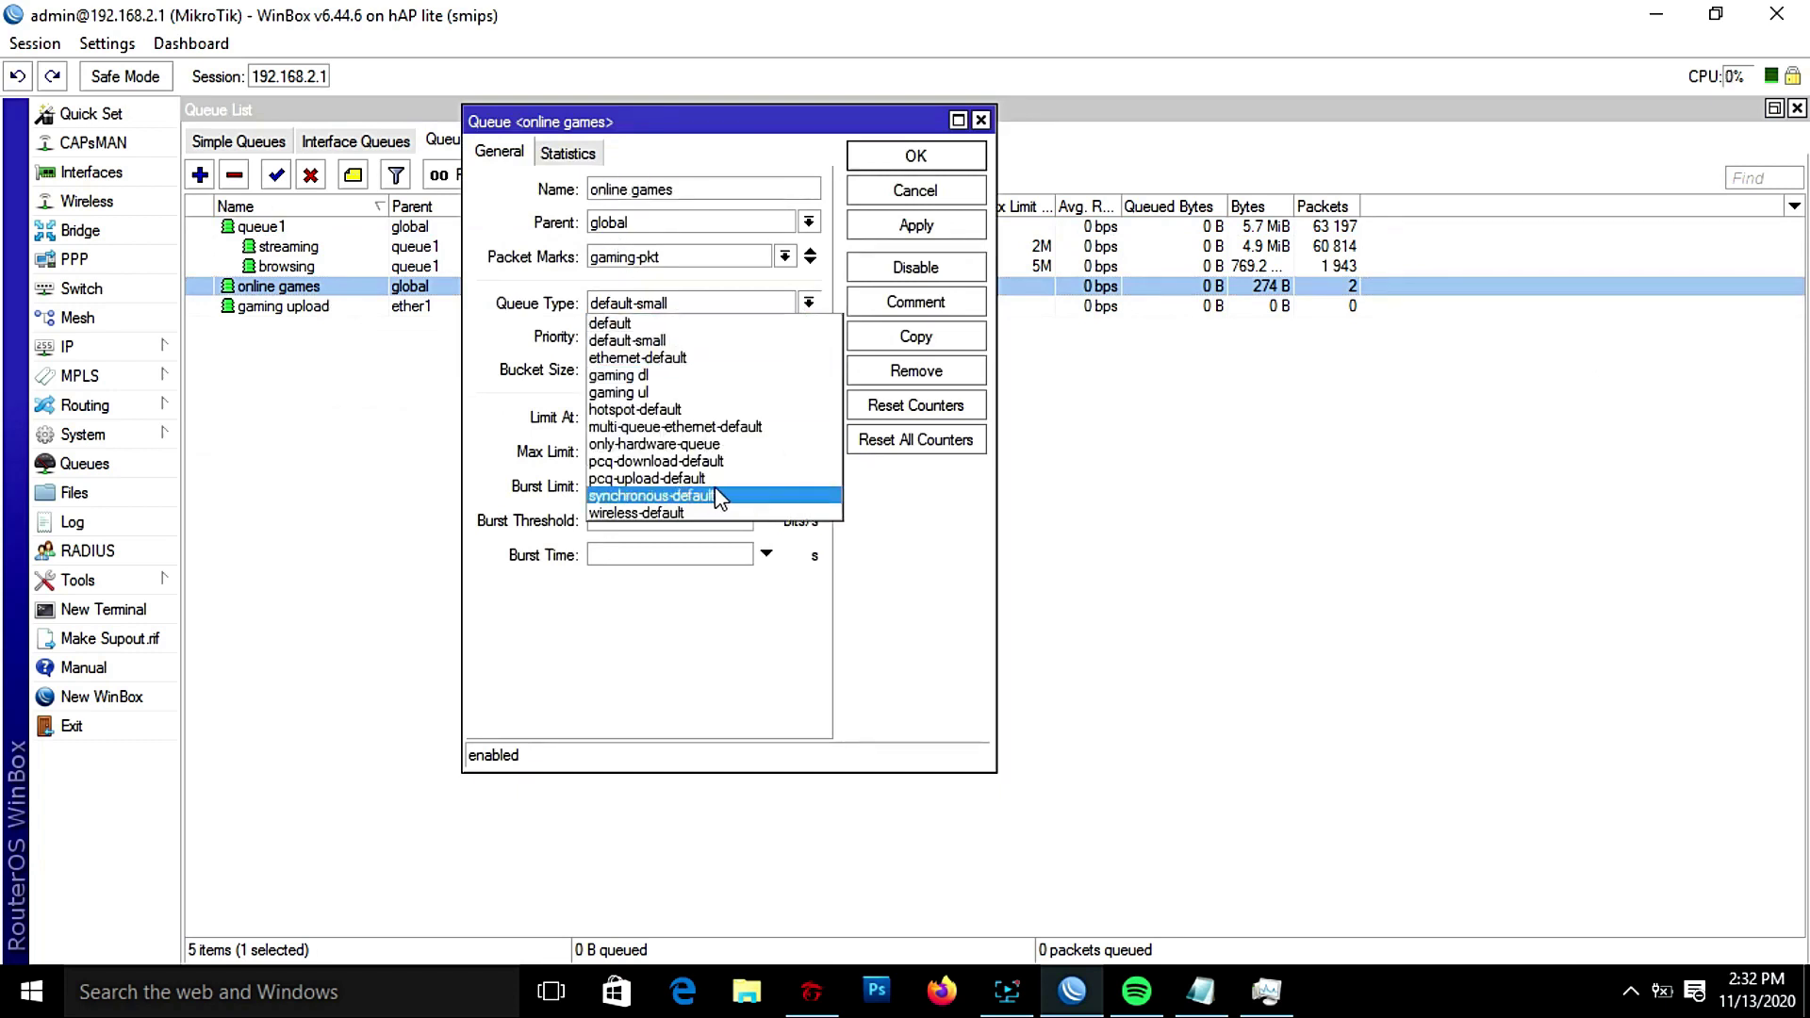
click(647, 375)
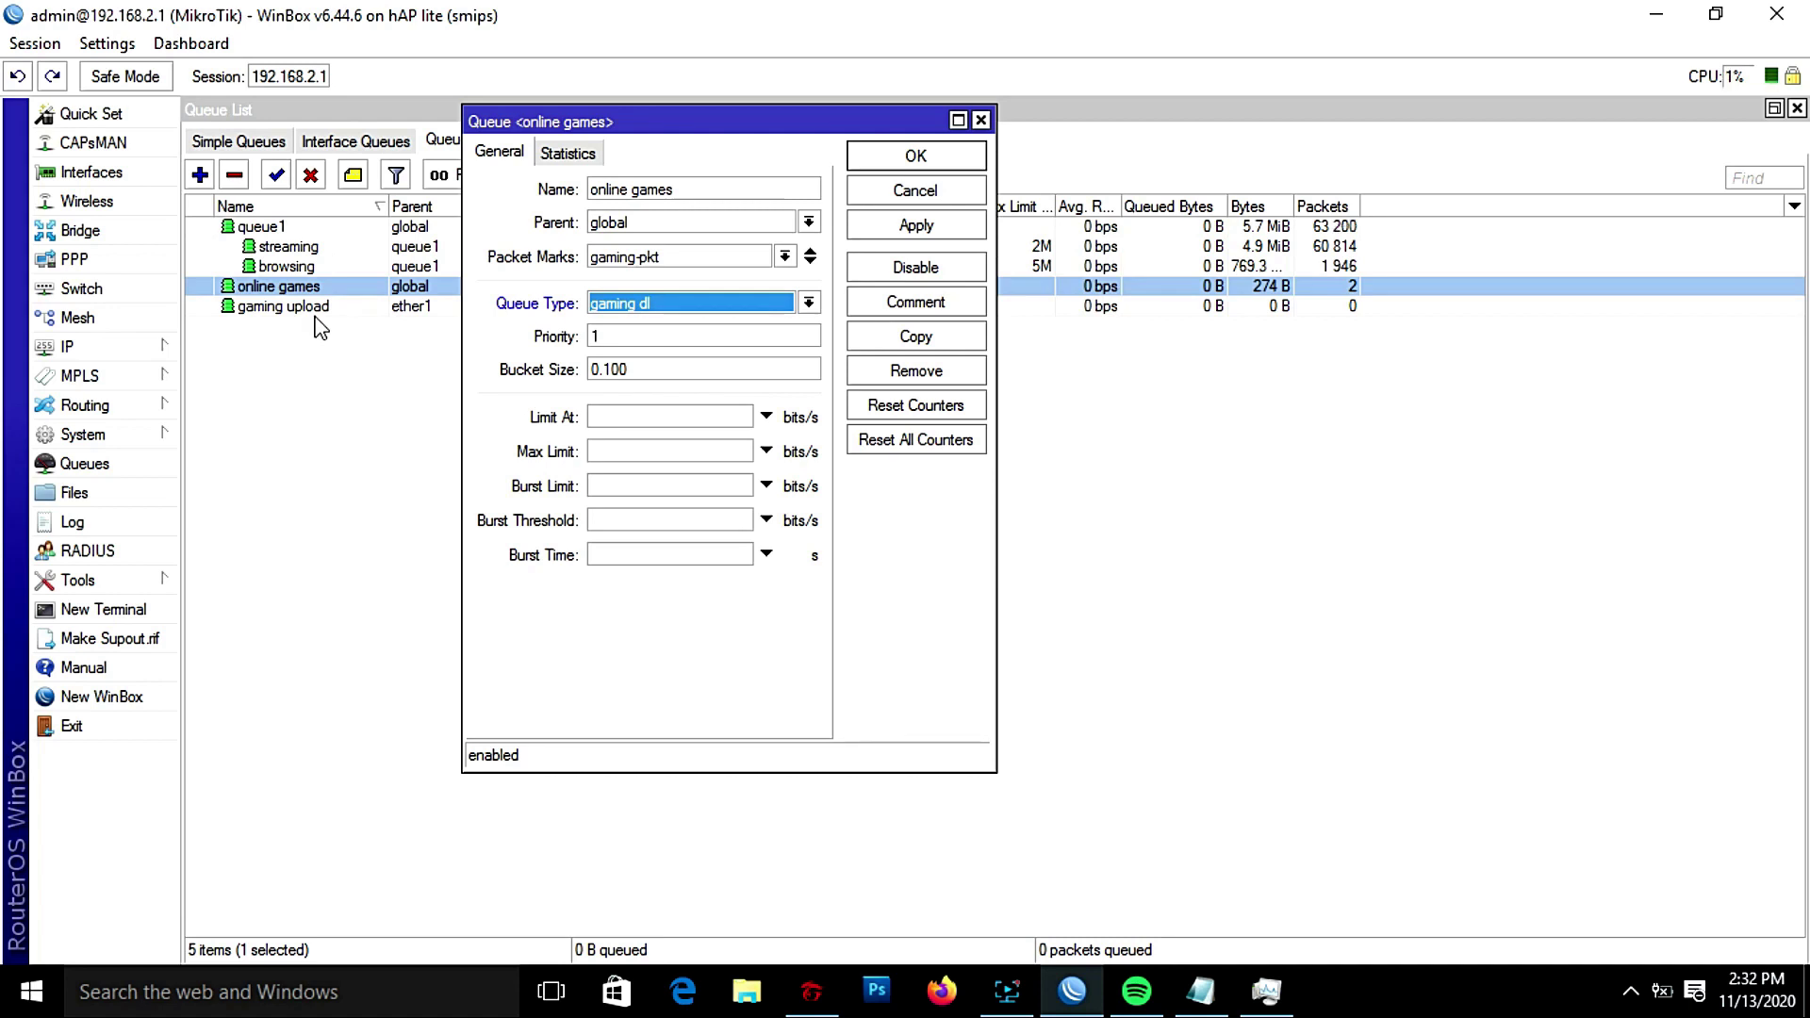
click(887, 158)
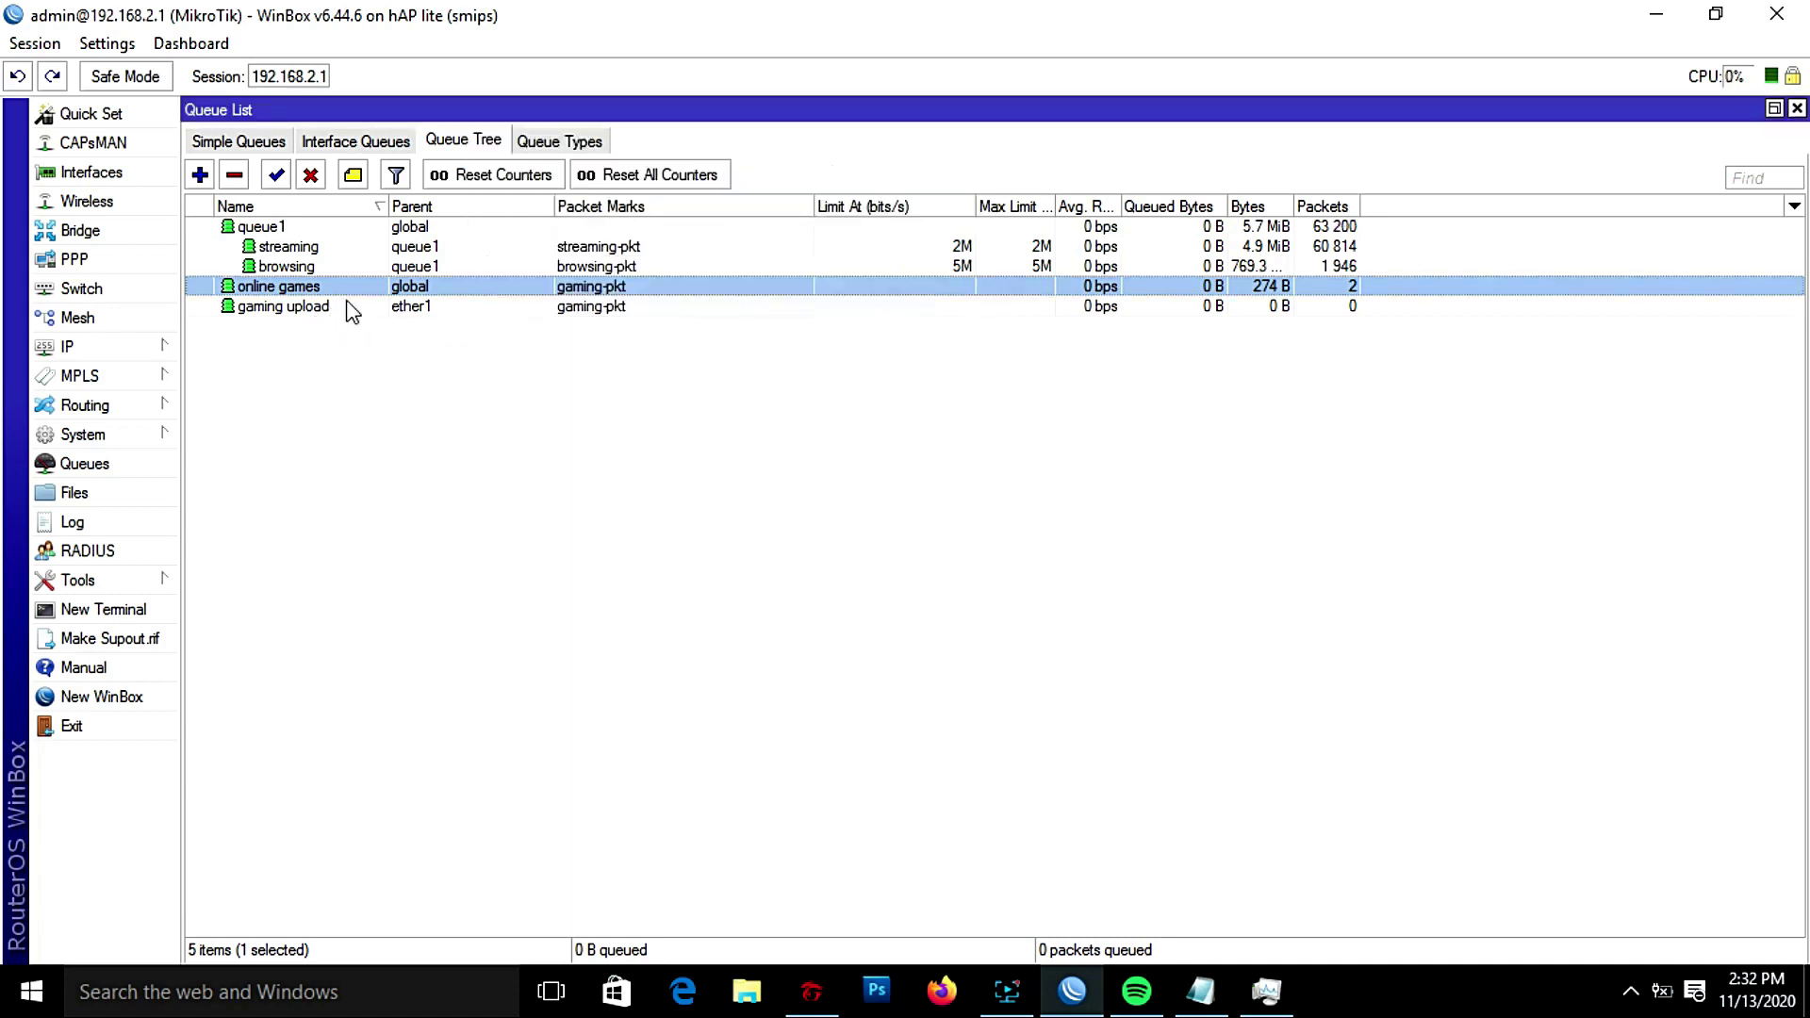
Step: Change the gaming upload queue to queue type gaming ul and save it
double_click(316, 308)
click(744, 304)
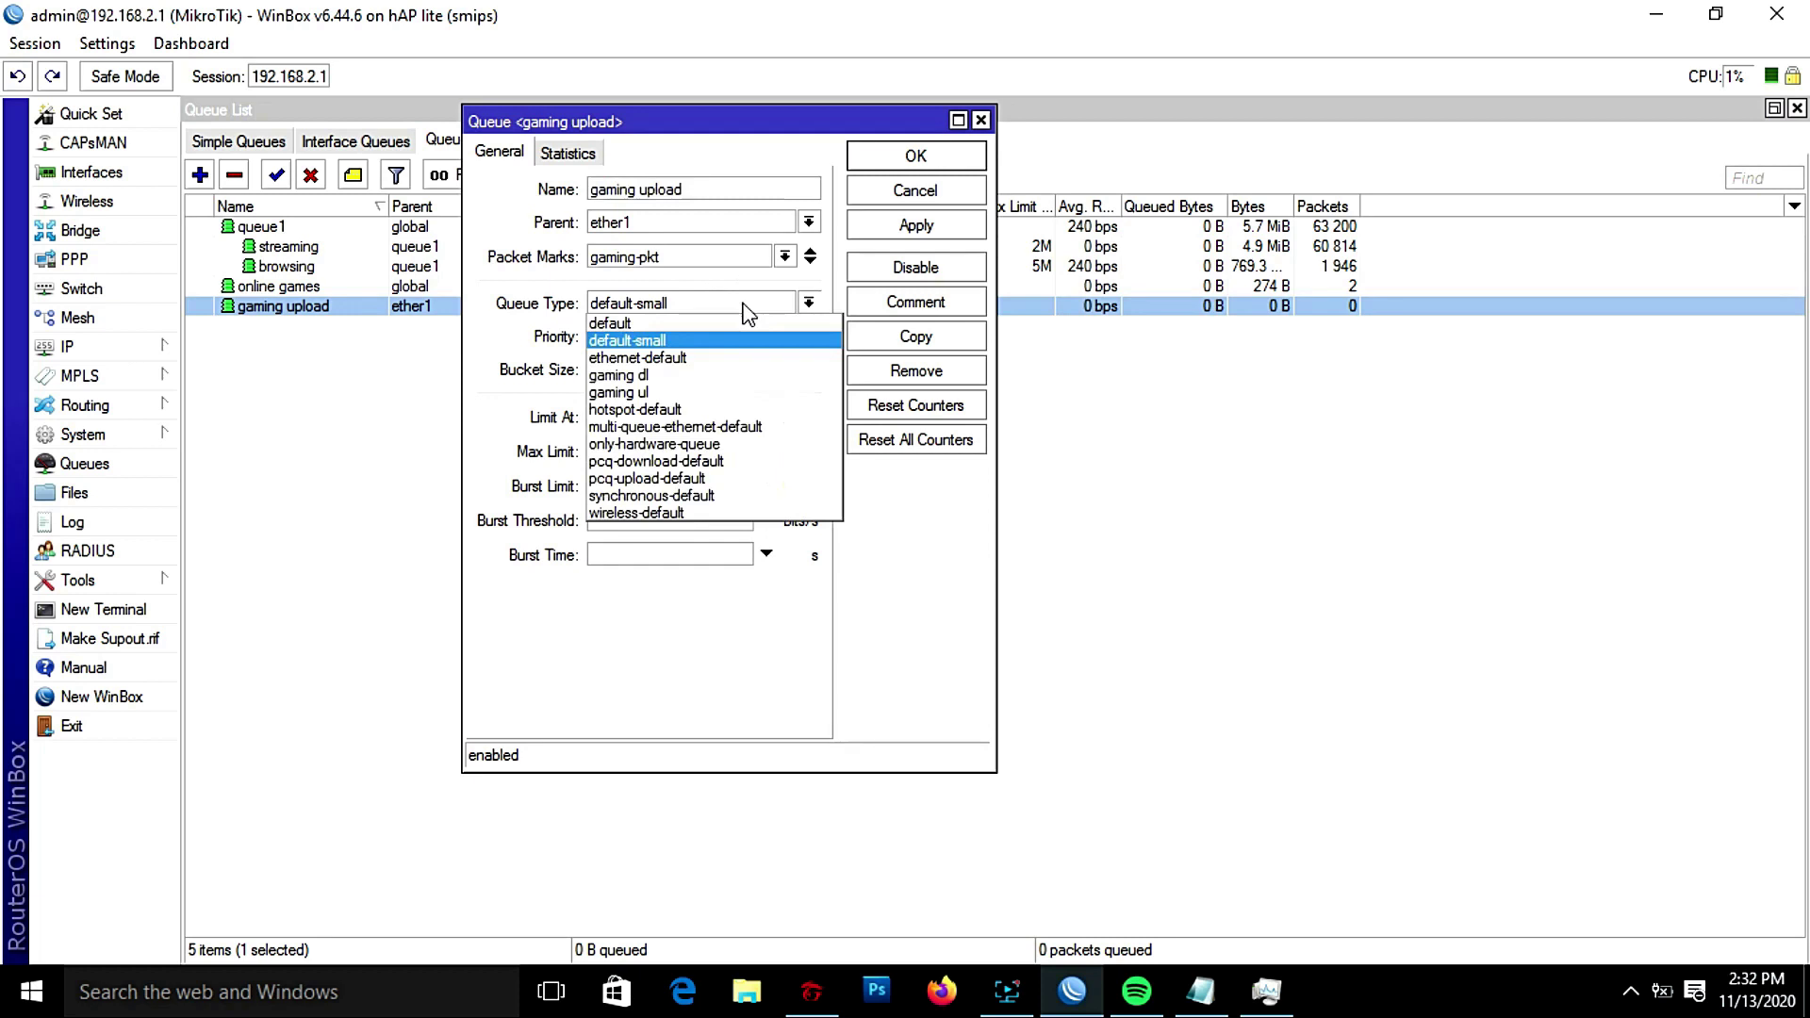
click(670, 390)
click(919, 230)
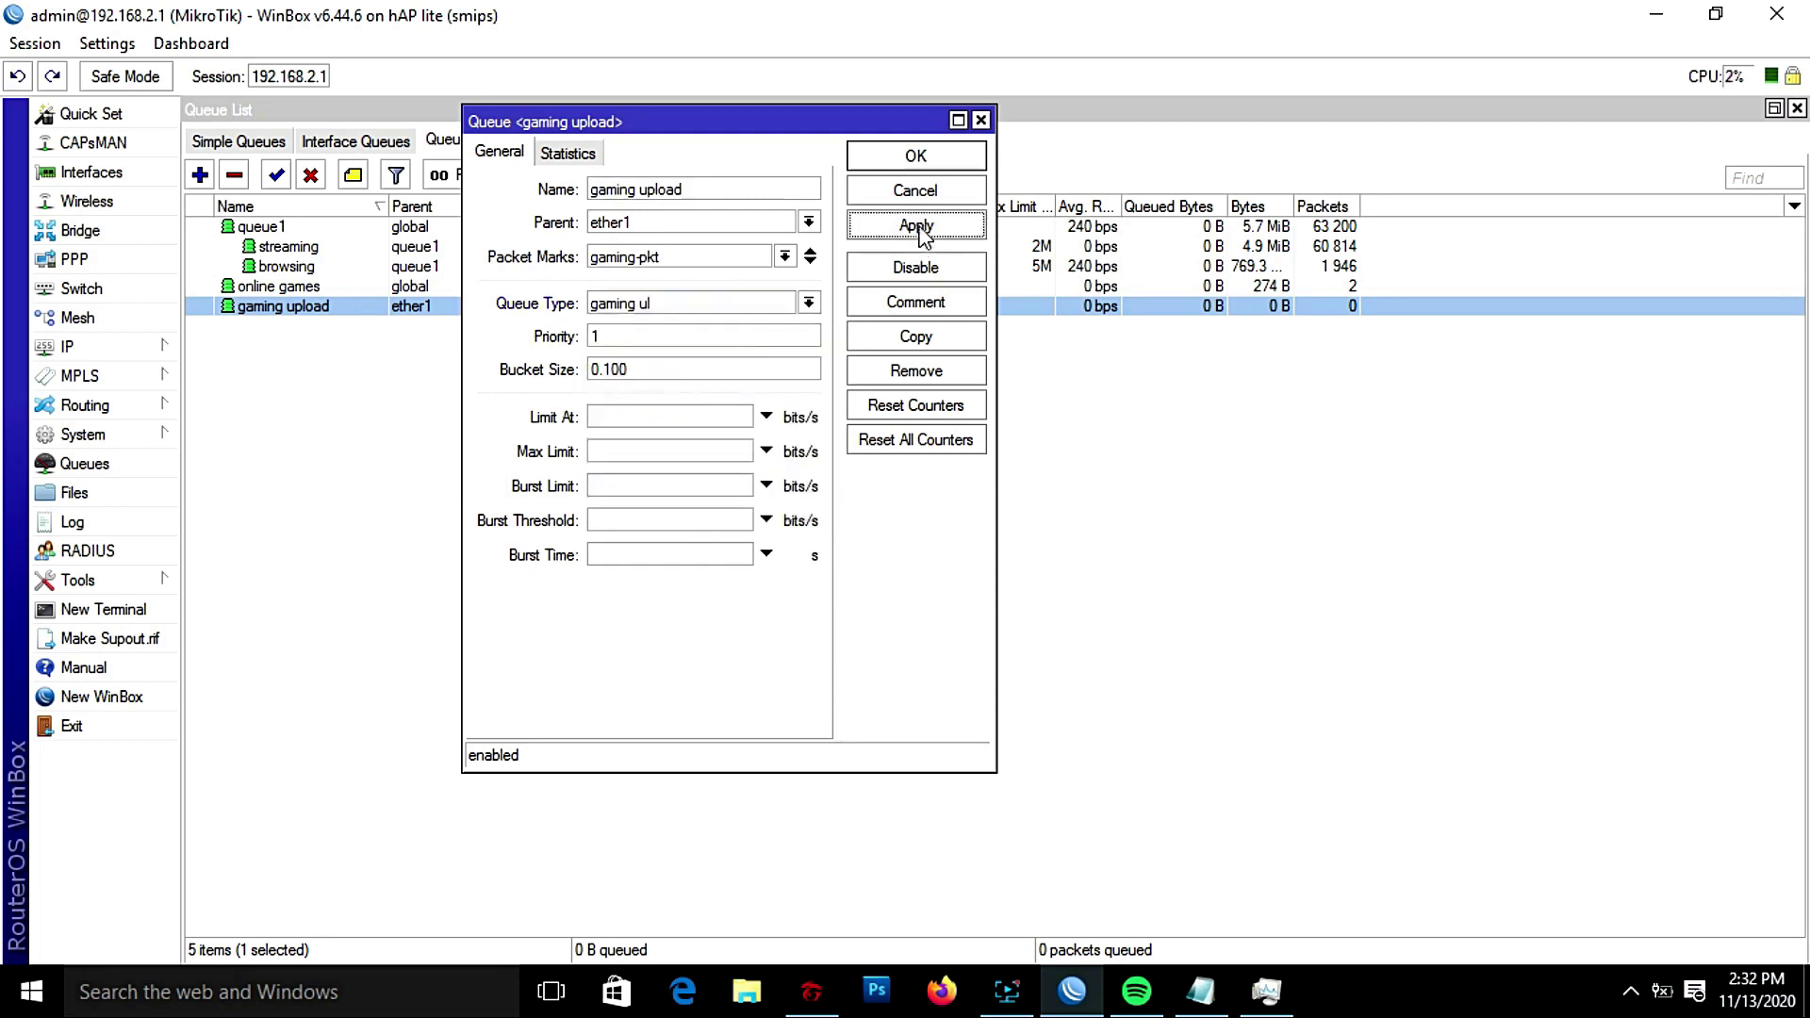
click(918, 162)
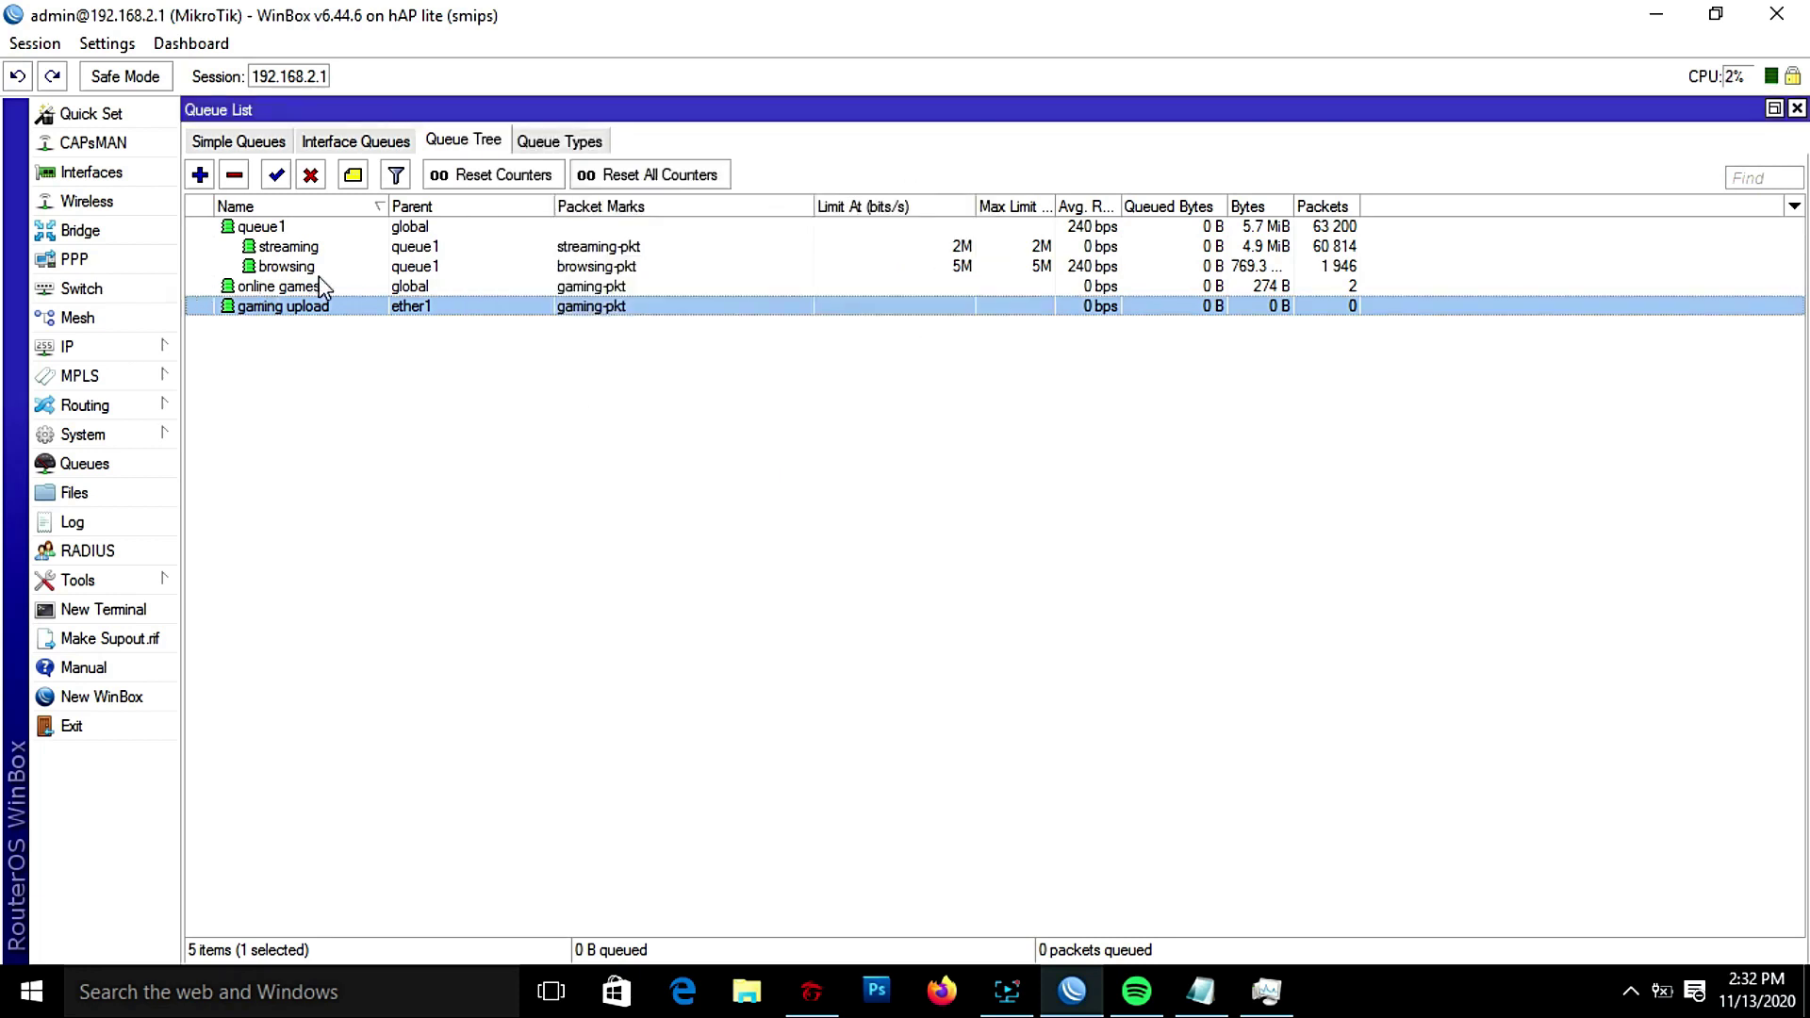
Step: Add a queue named upload to the queue tree with parent ether1 and queue type pcq-upload-default, and save it
click(199, 175)
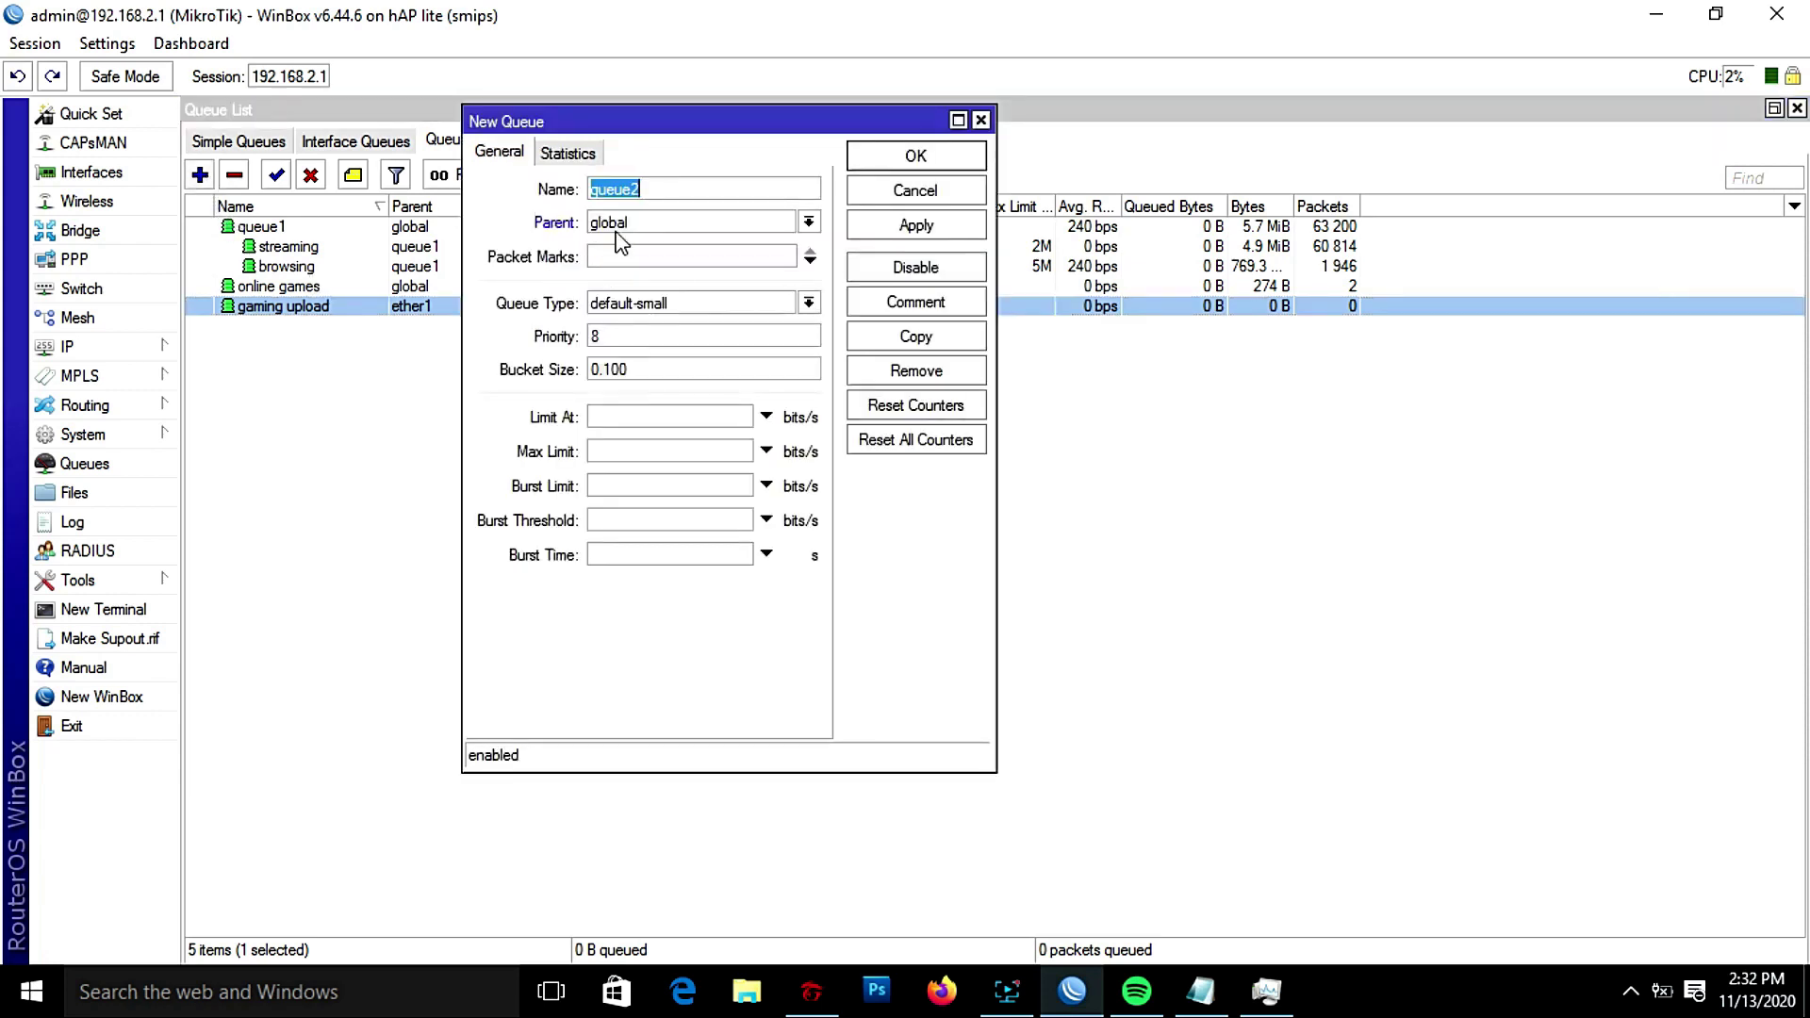
text(upload)
click(715, 227)
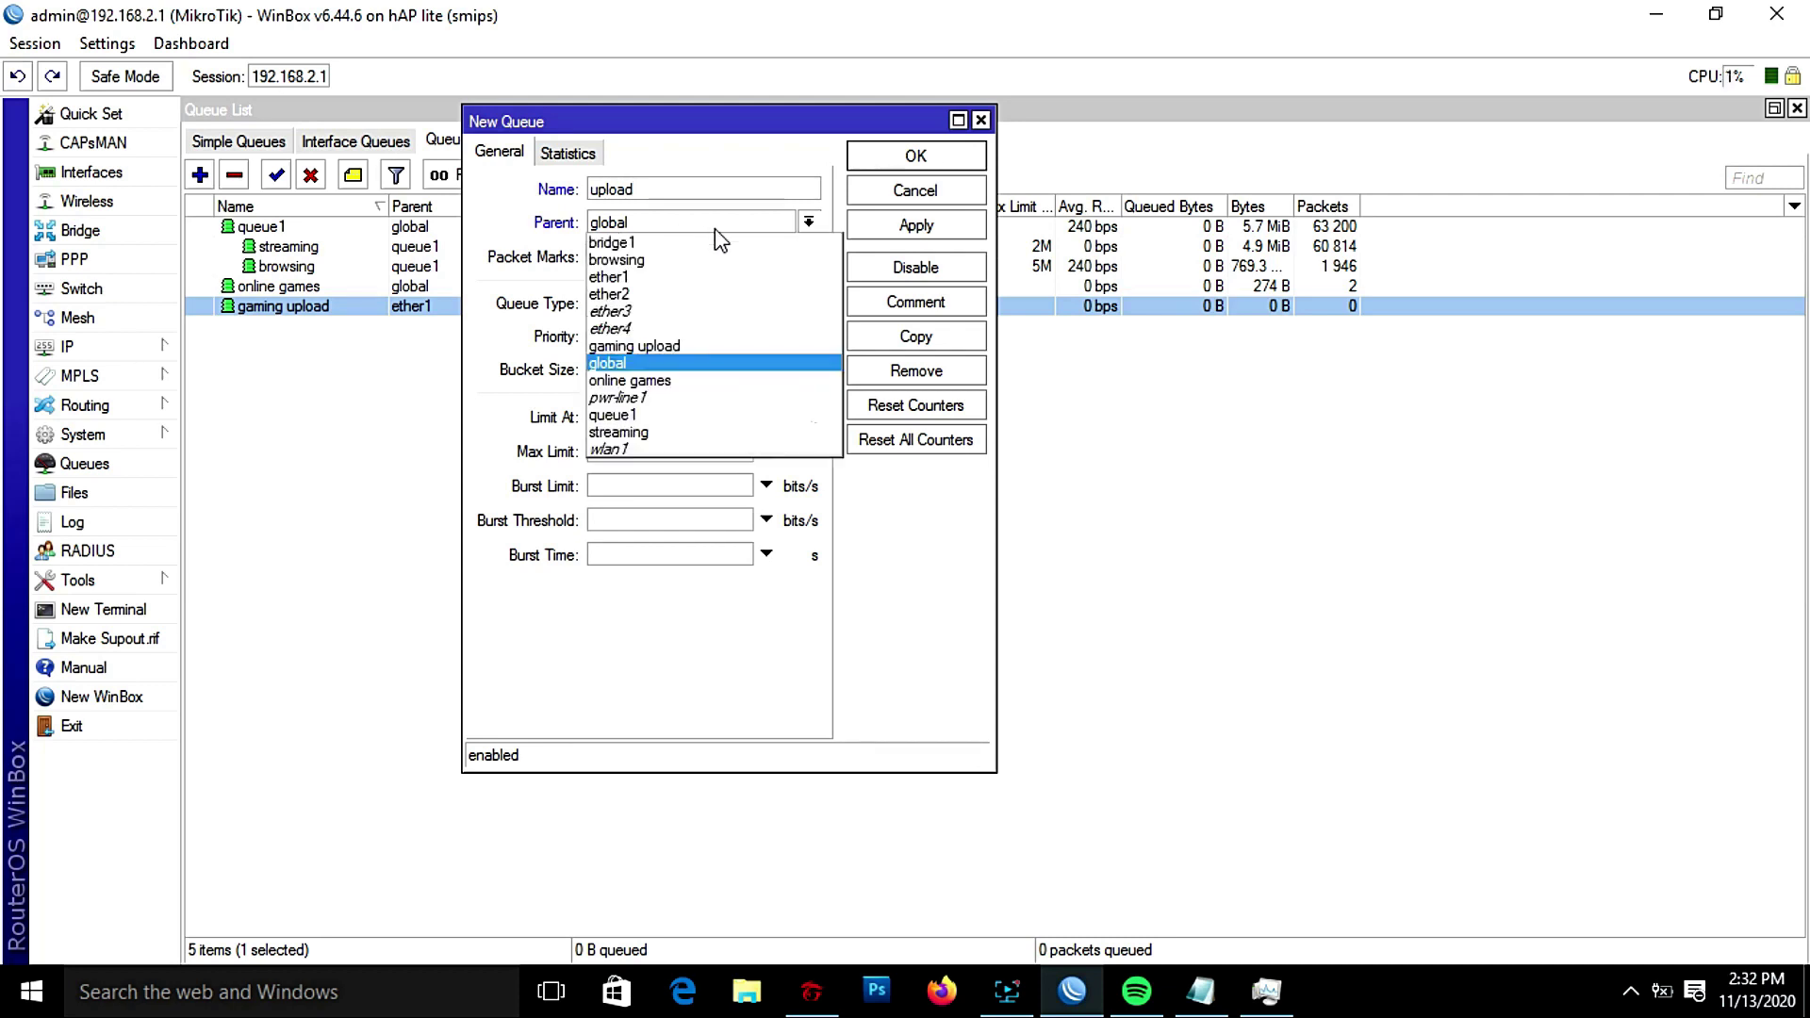
click(714, 229)
click(716, 231)
click(634, 279)
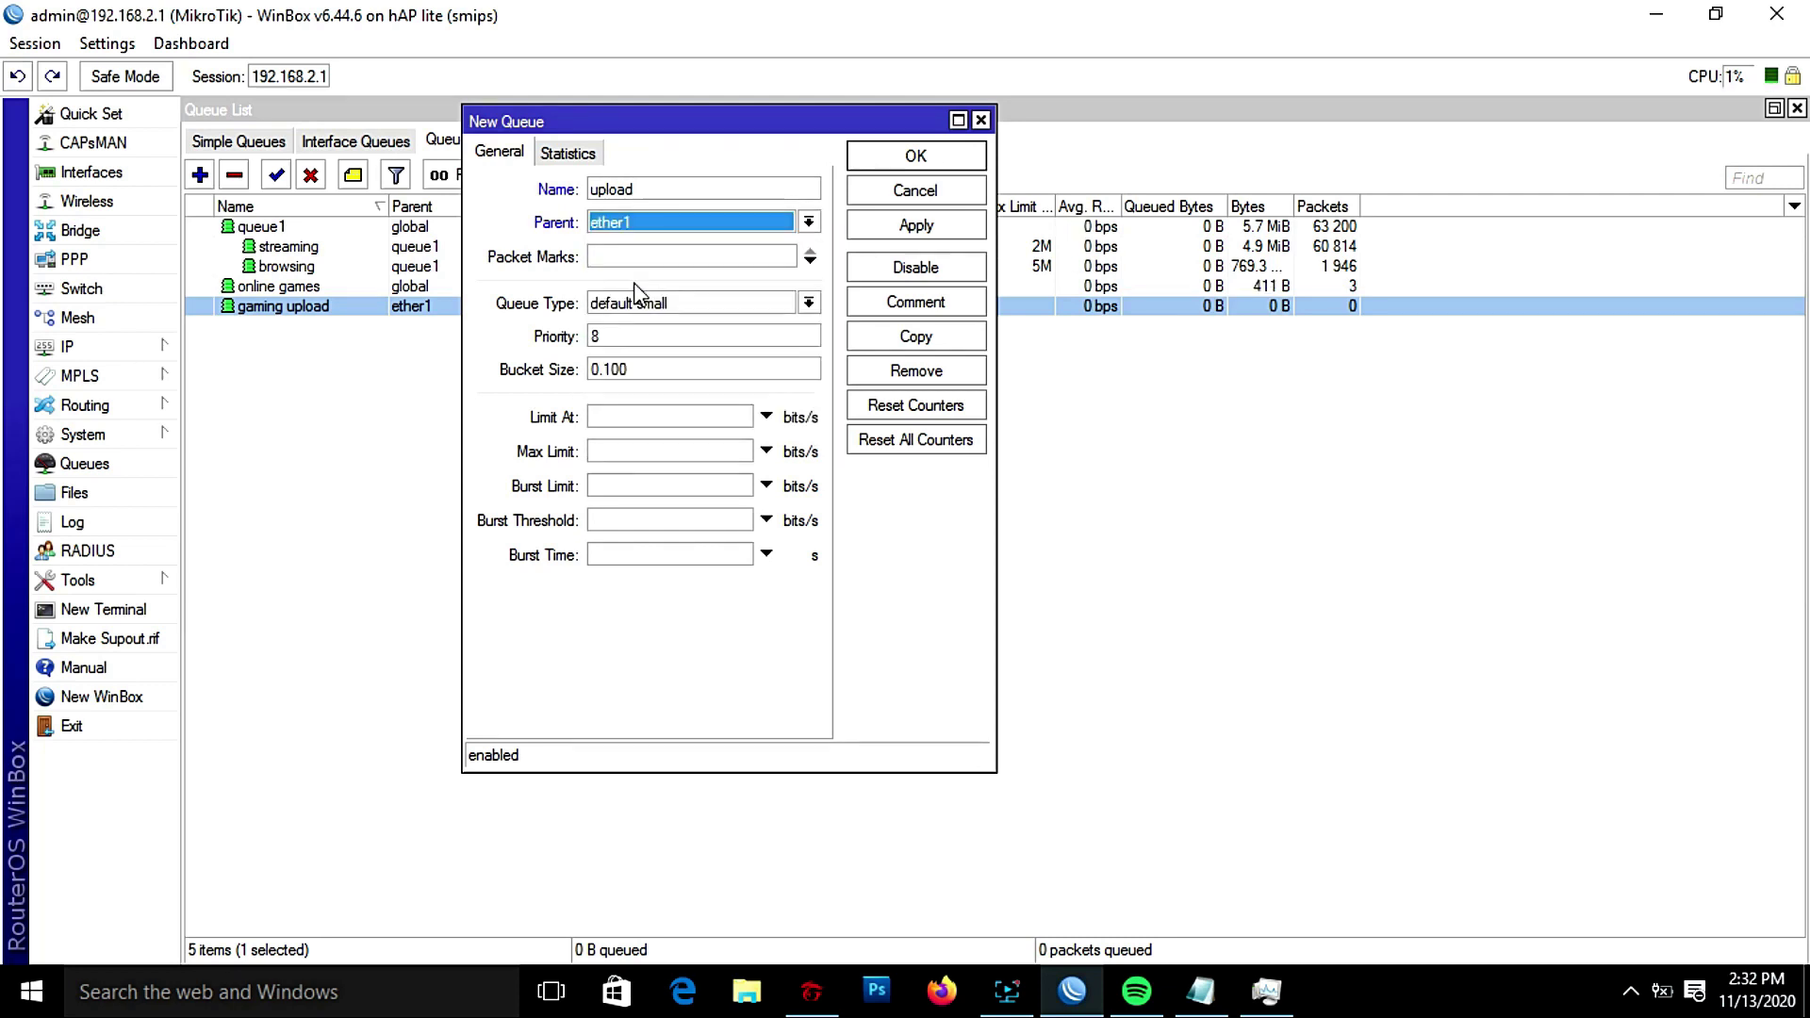
click(709, 309)
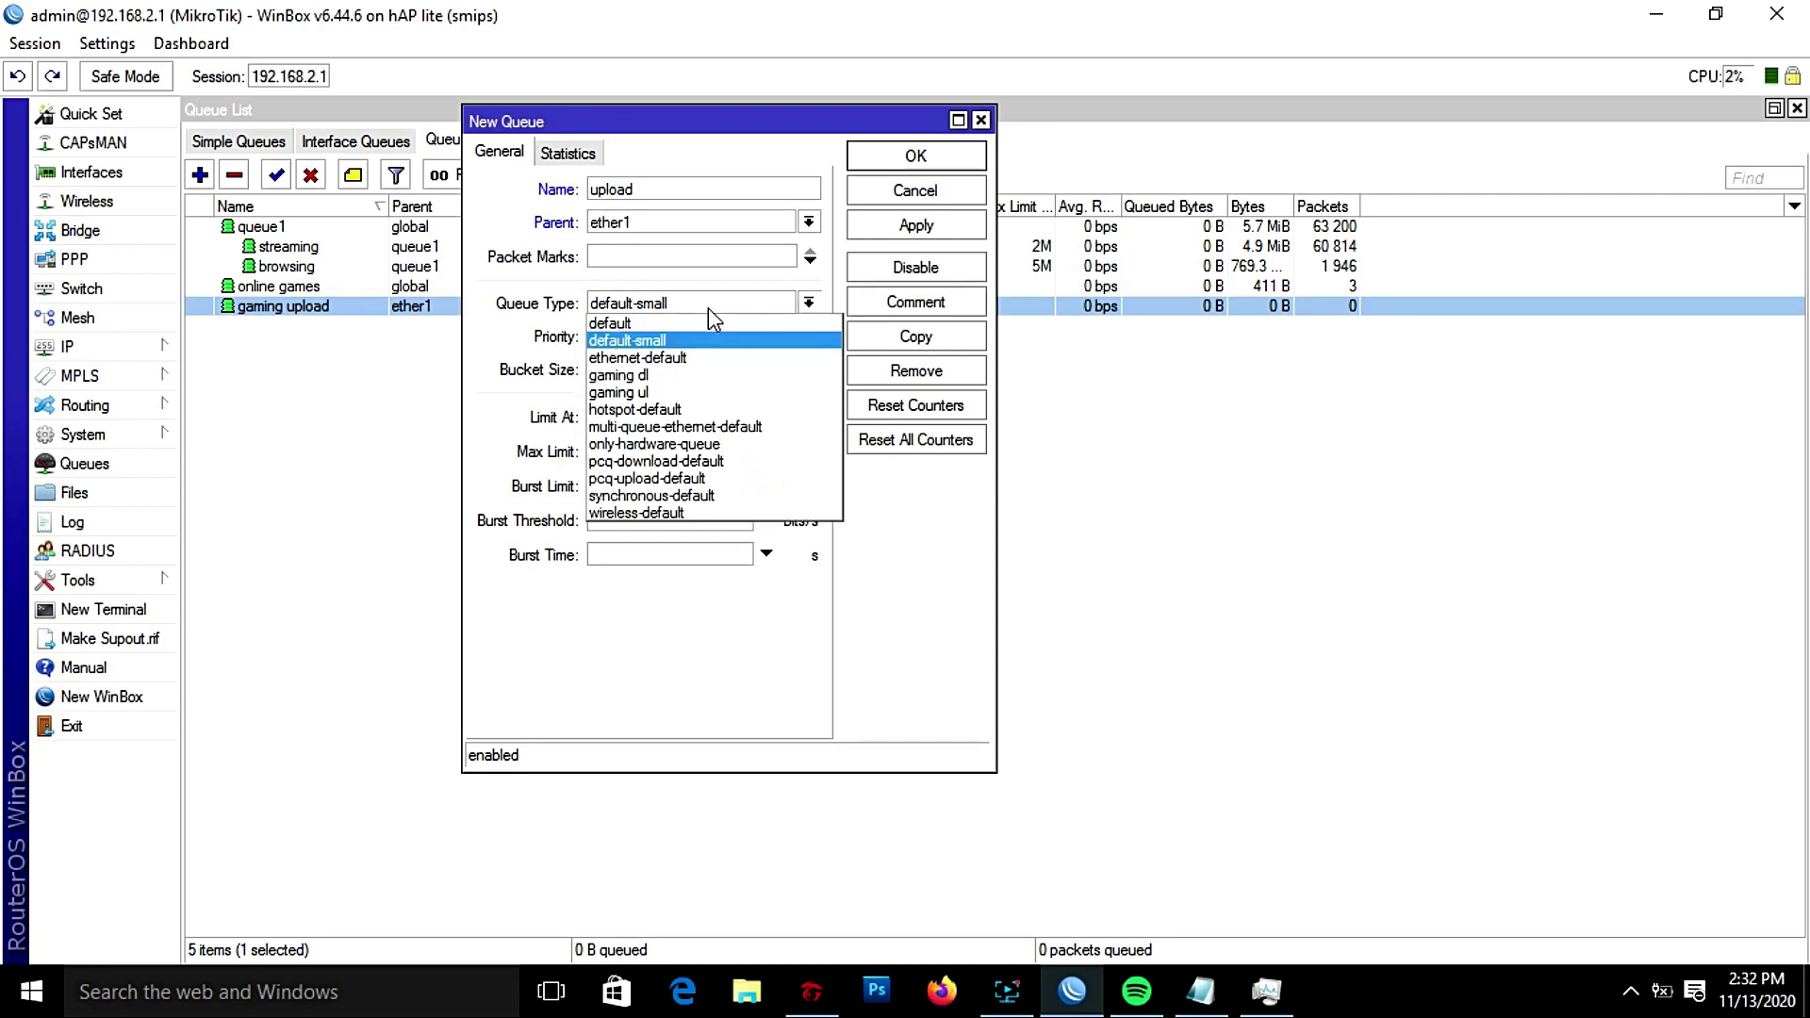
click(691, 478)
click(915, 233)
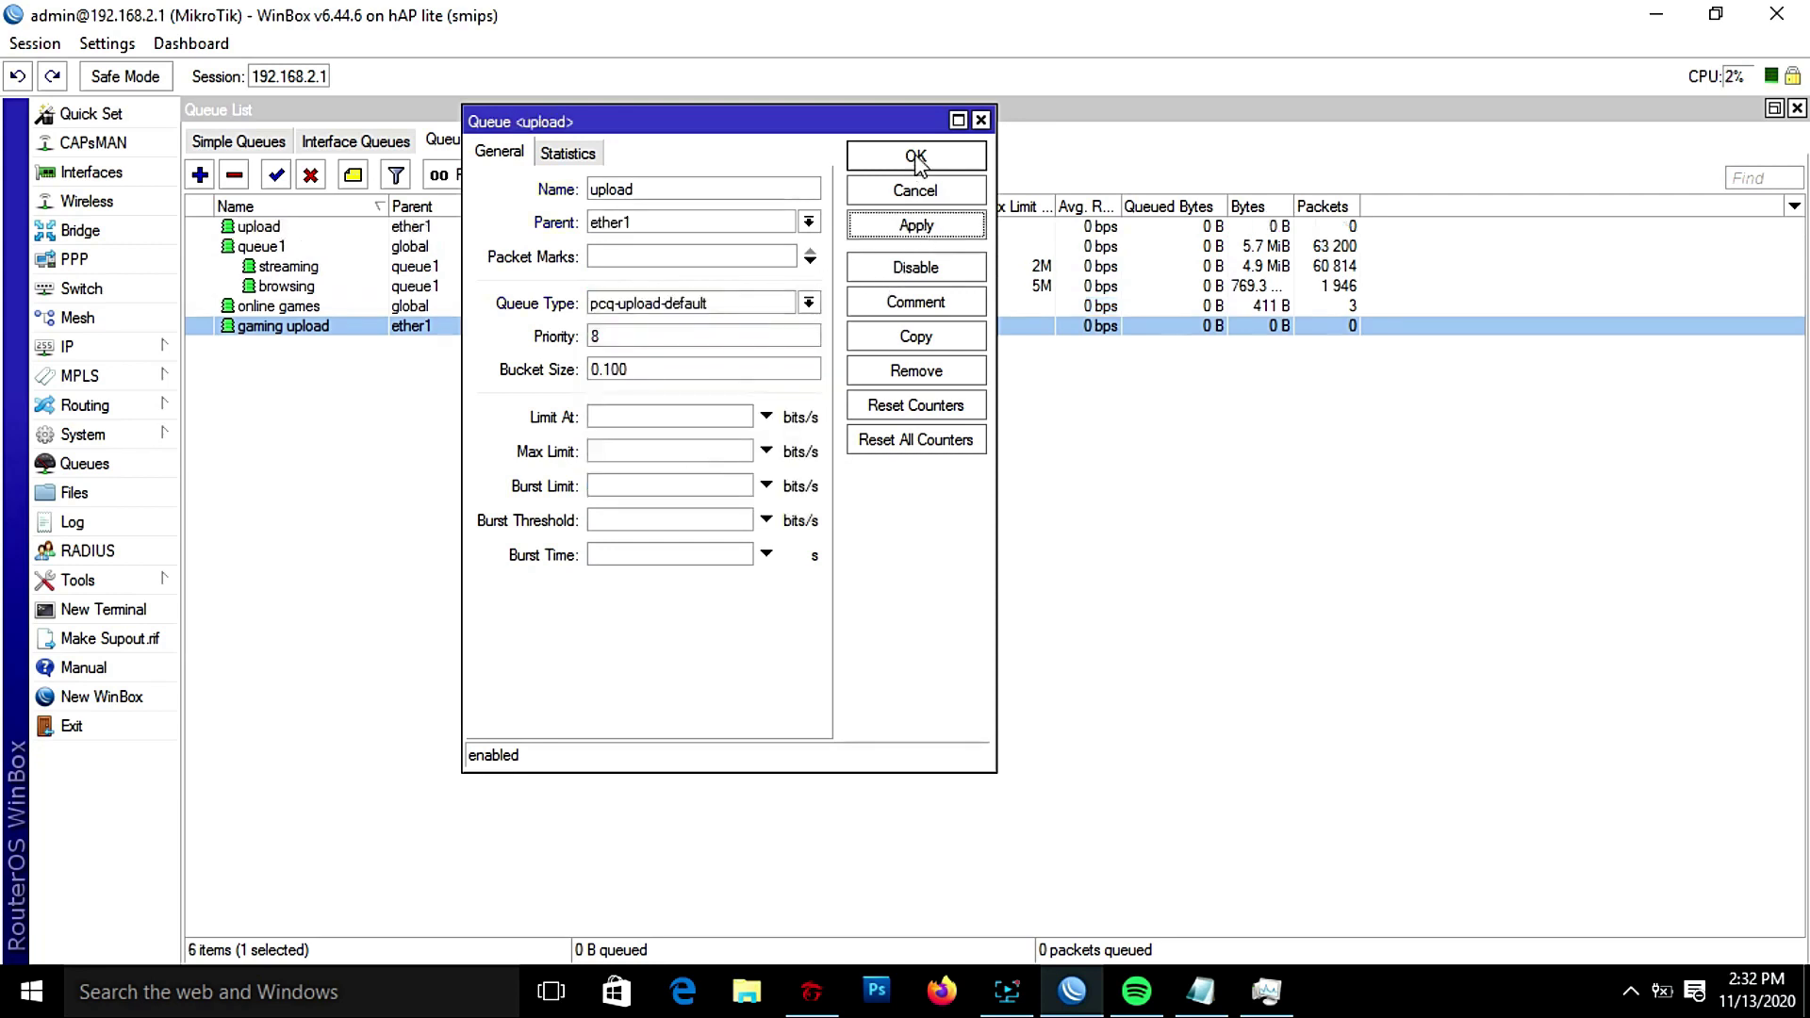
click(920, 158)
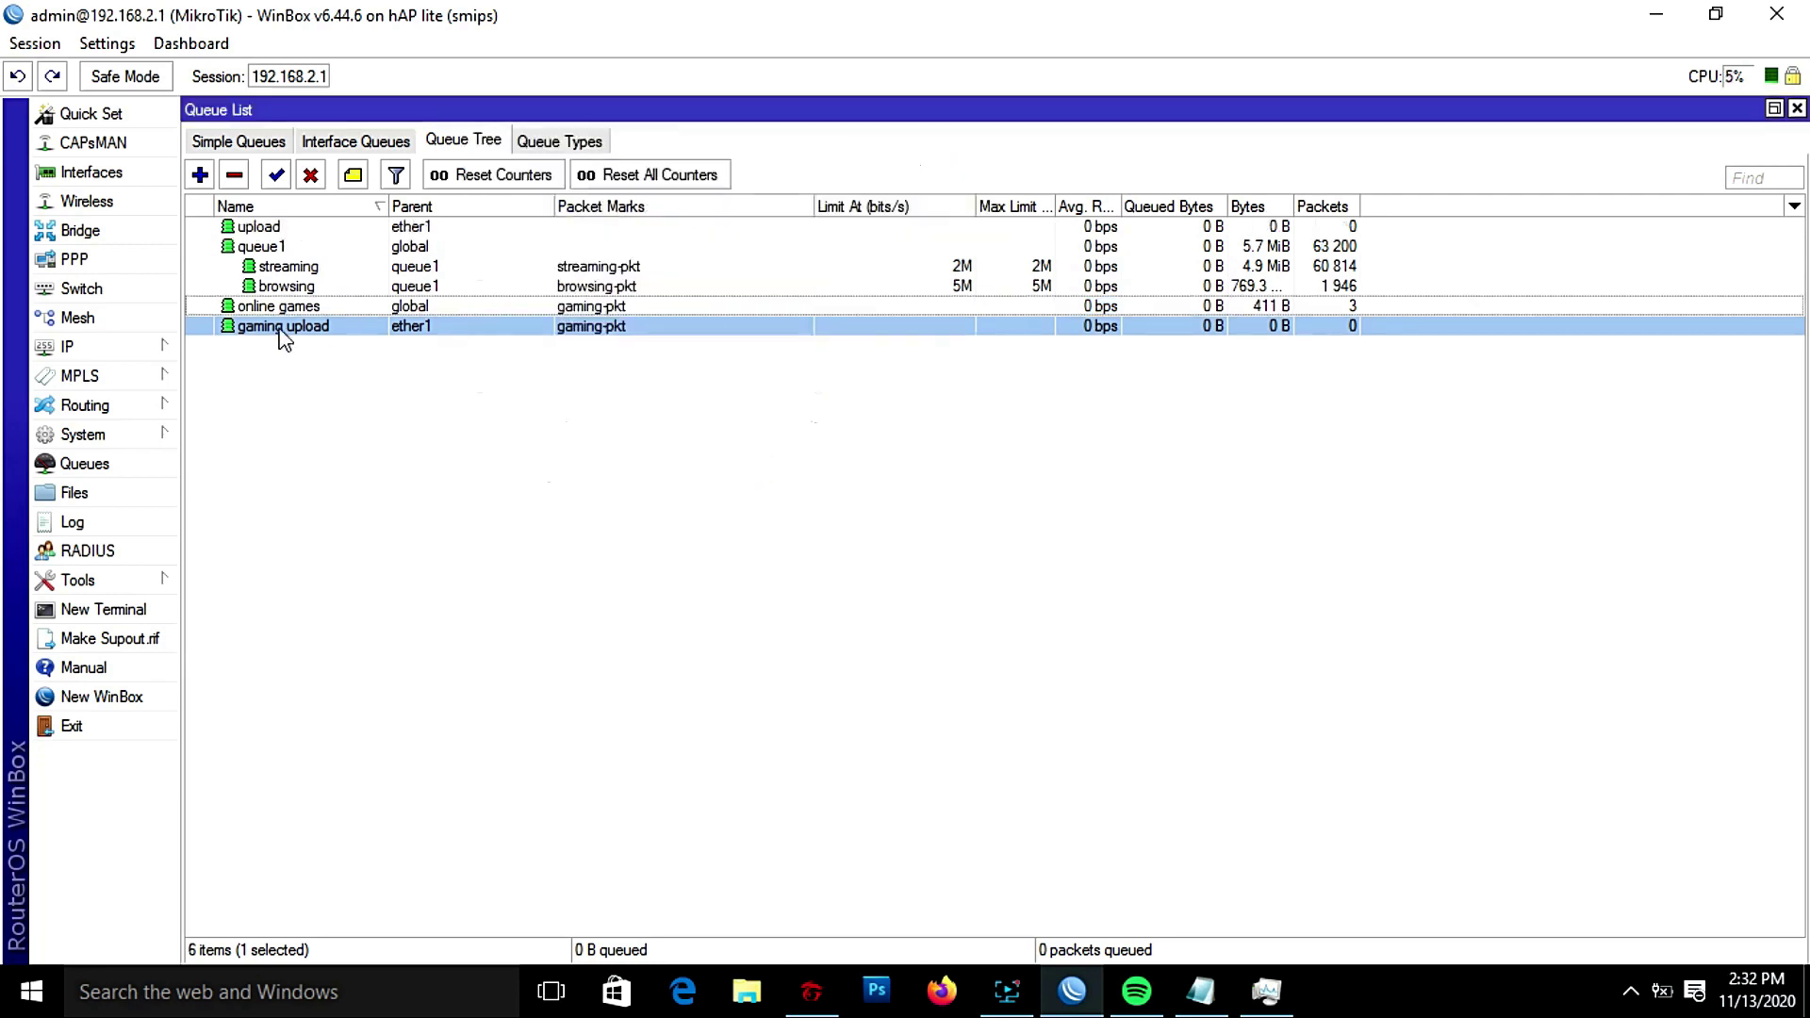
Step: Copy the streaming queue to a new queue named streaming ul with parent upload and queue type pcq-upload-default, and save it
double_click(311, 272)
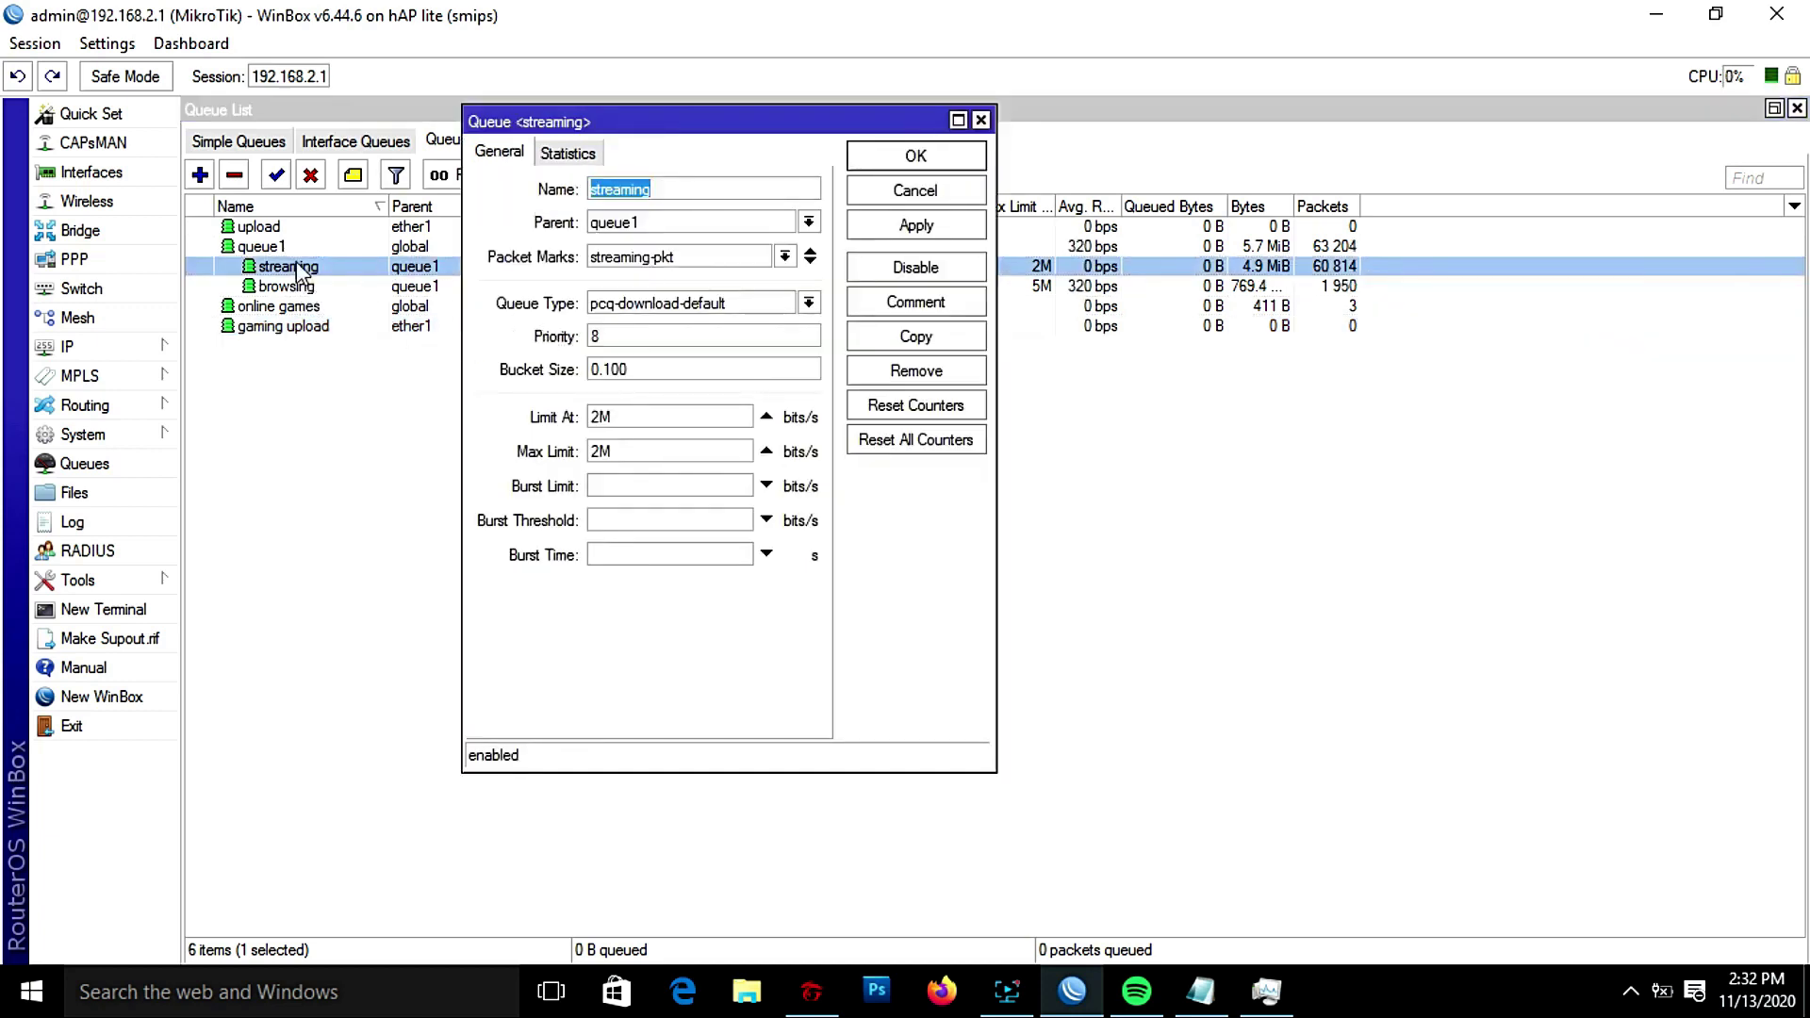
click(924, 341)
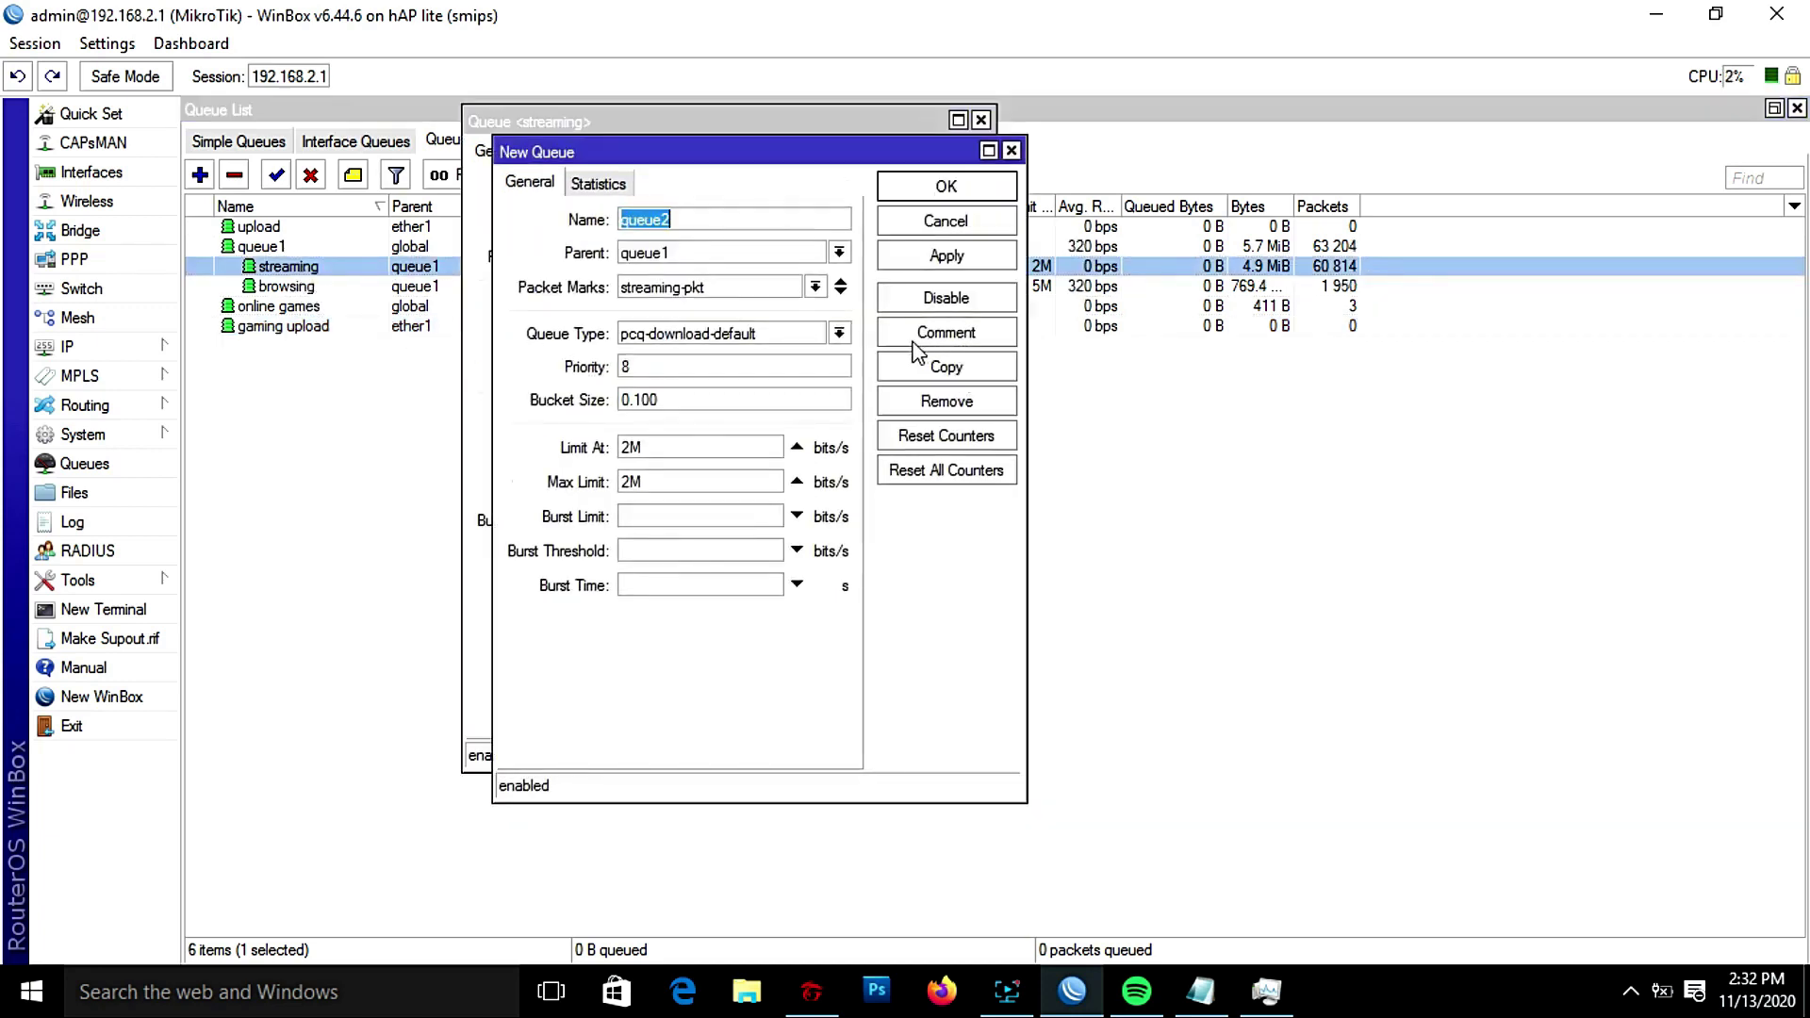
drag(755, 170, 995, 258)
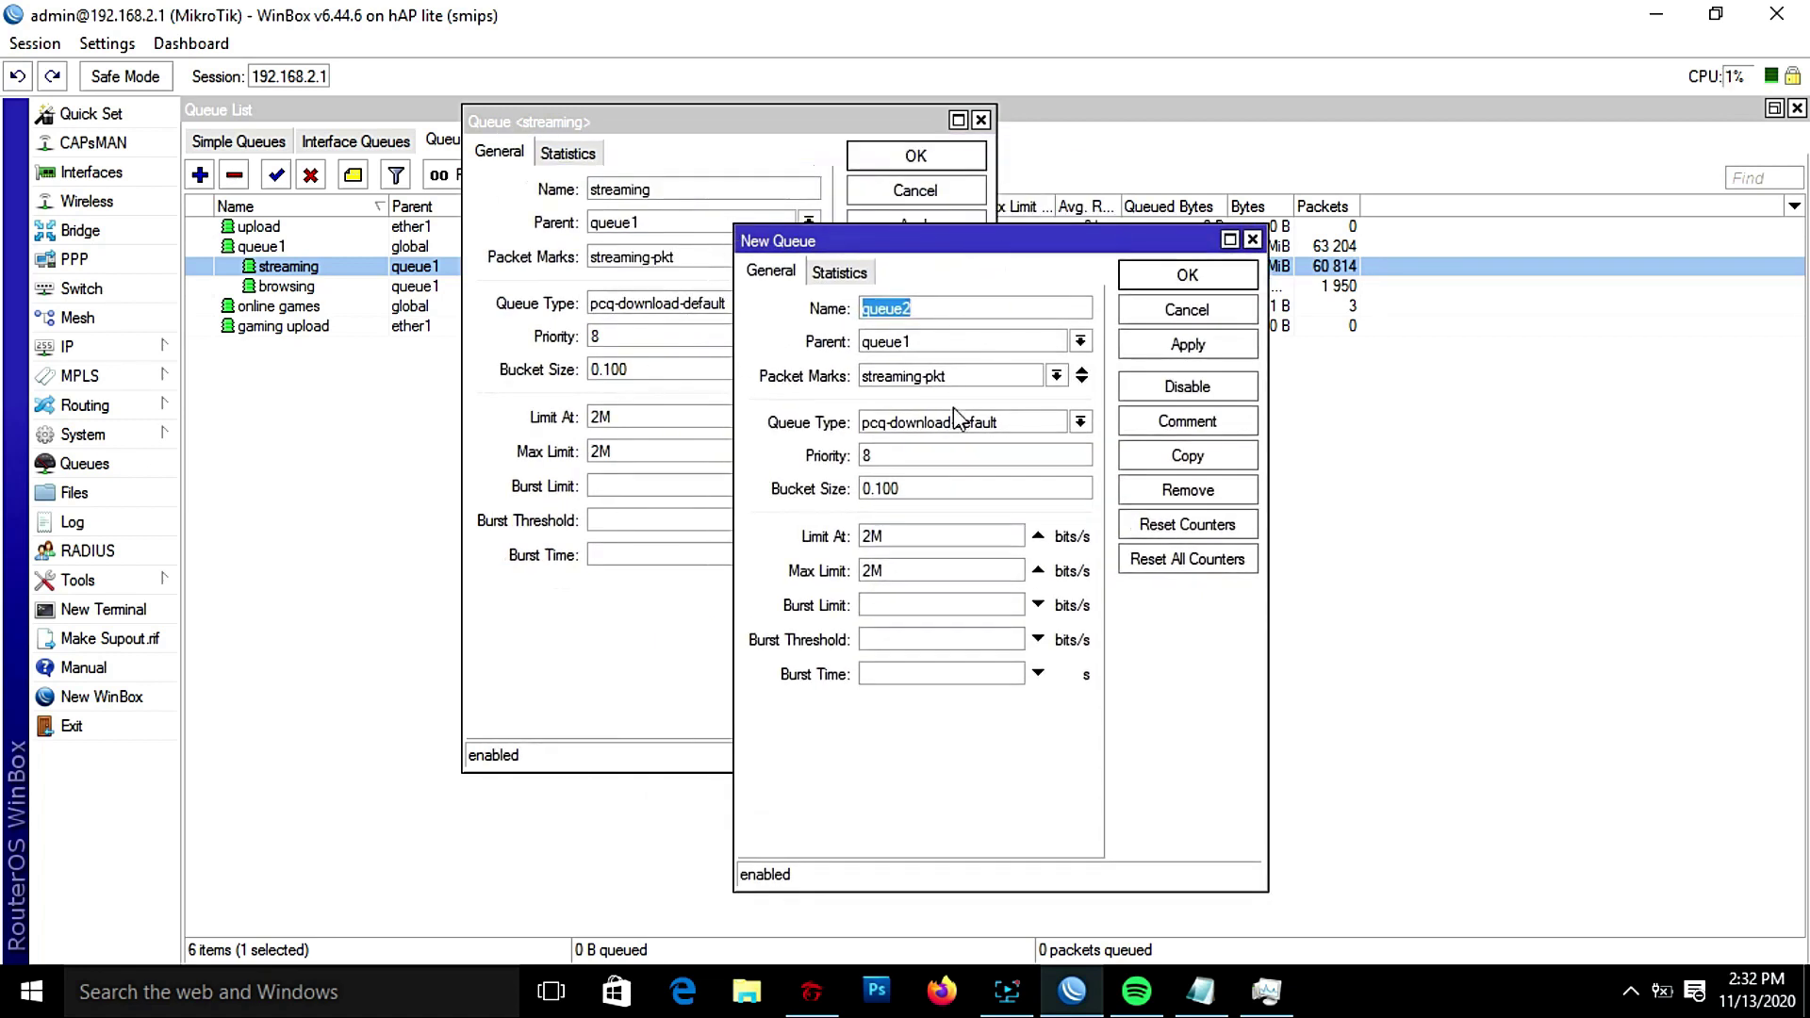
text(streaming ul)
click(955, 346)
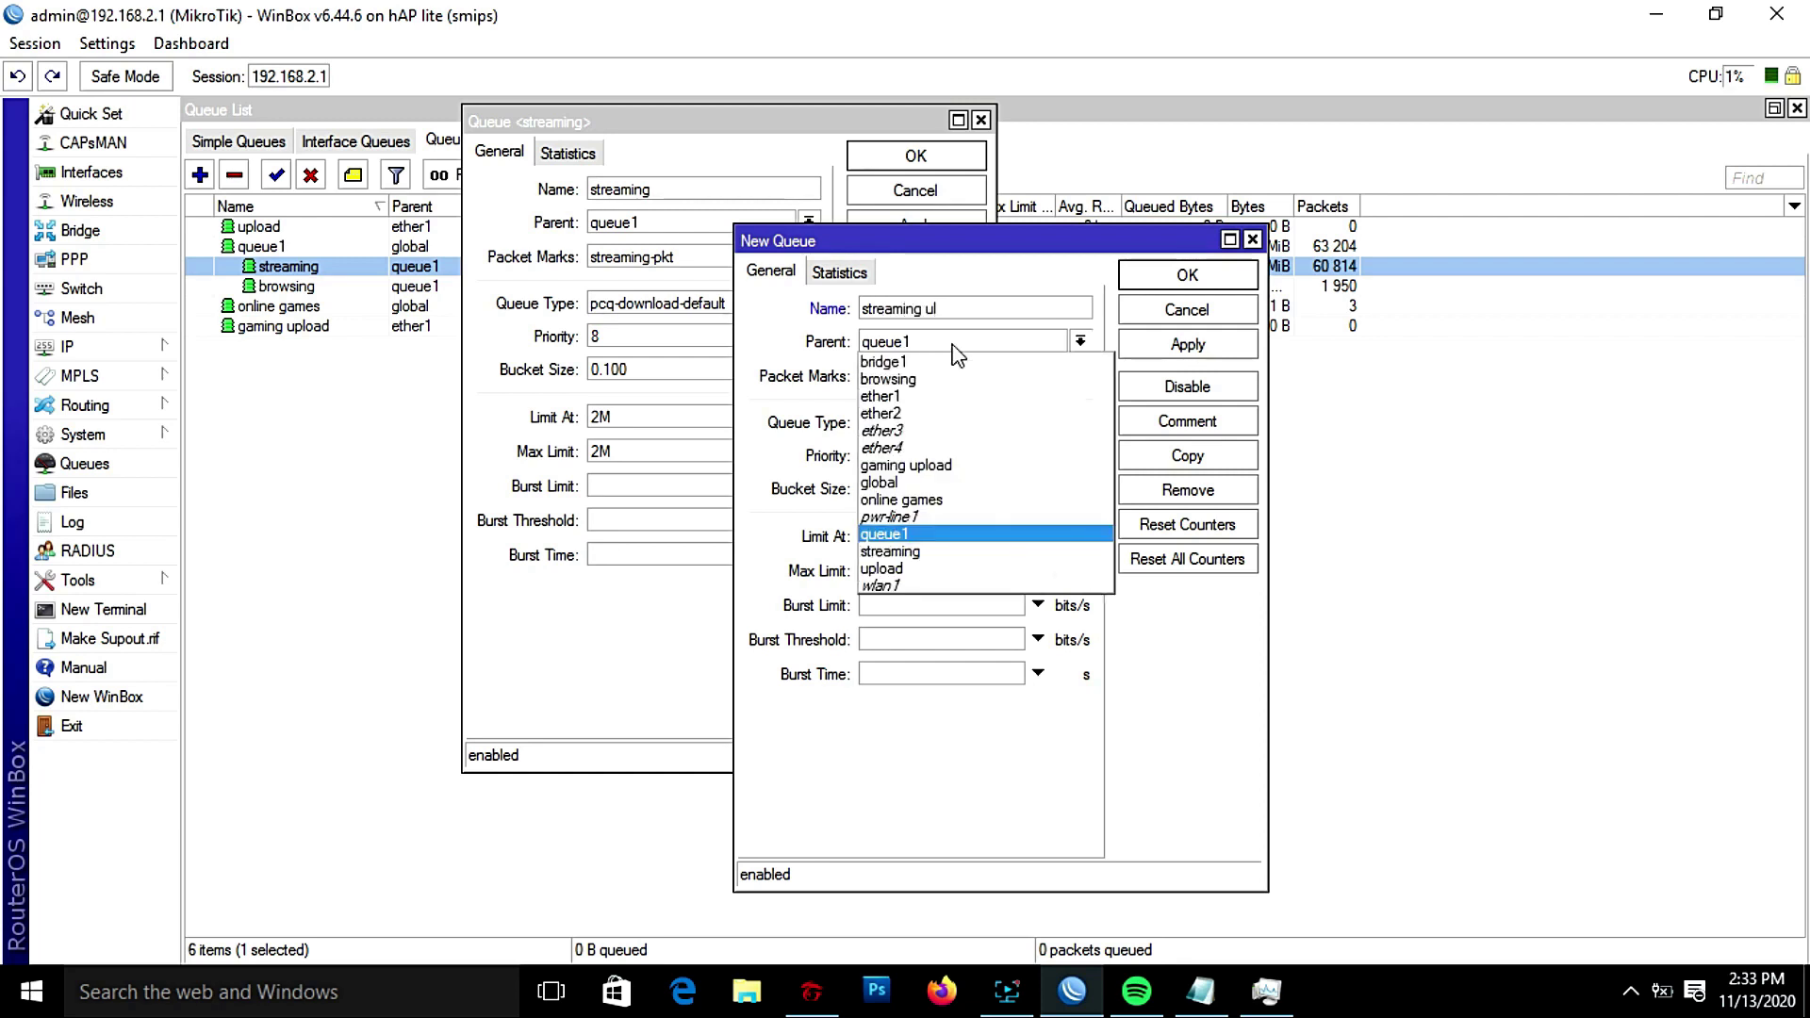
click(920, 569)
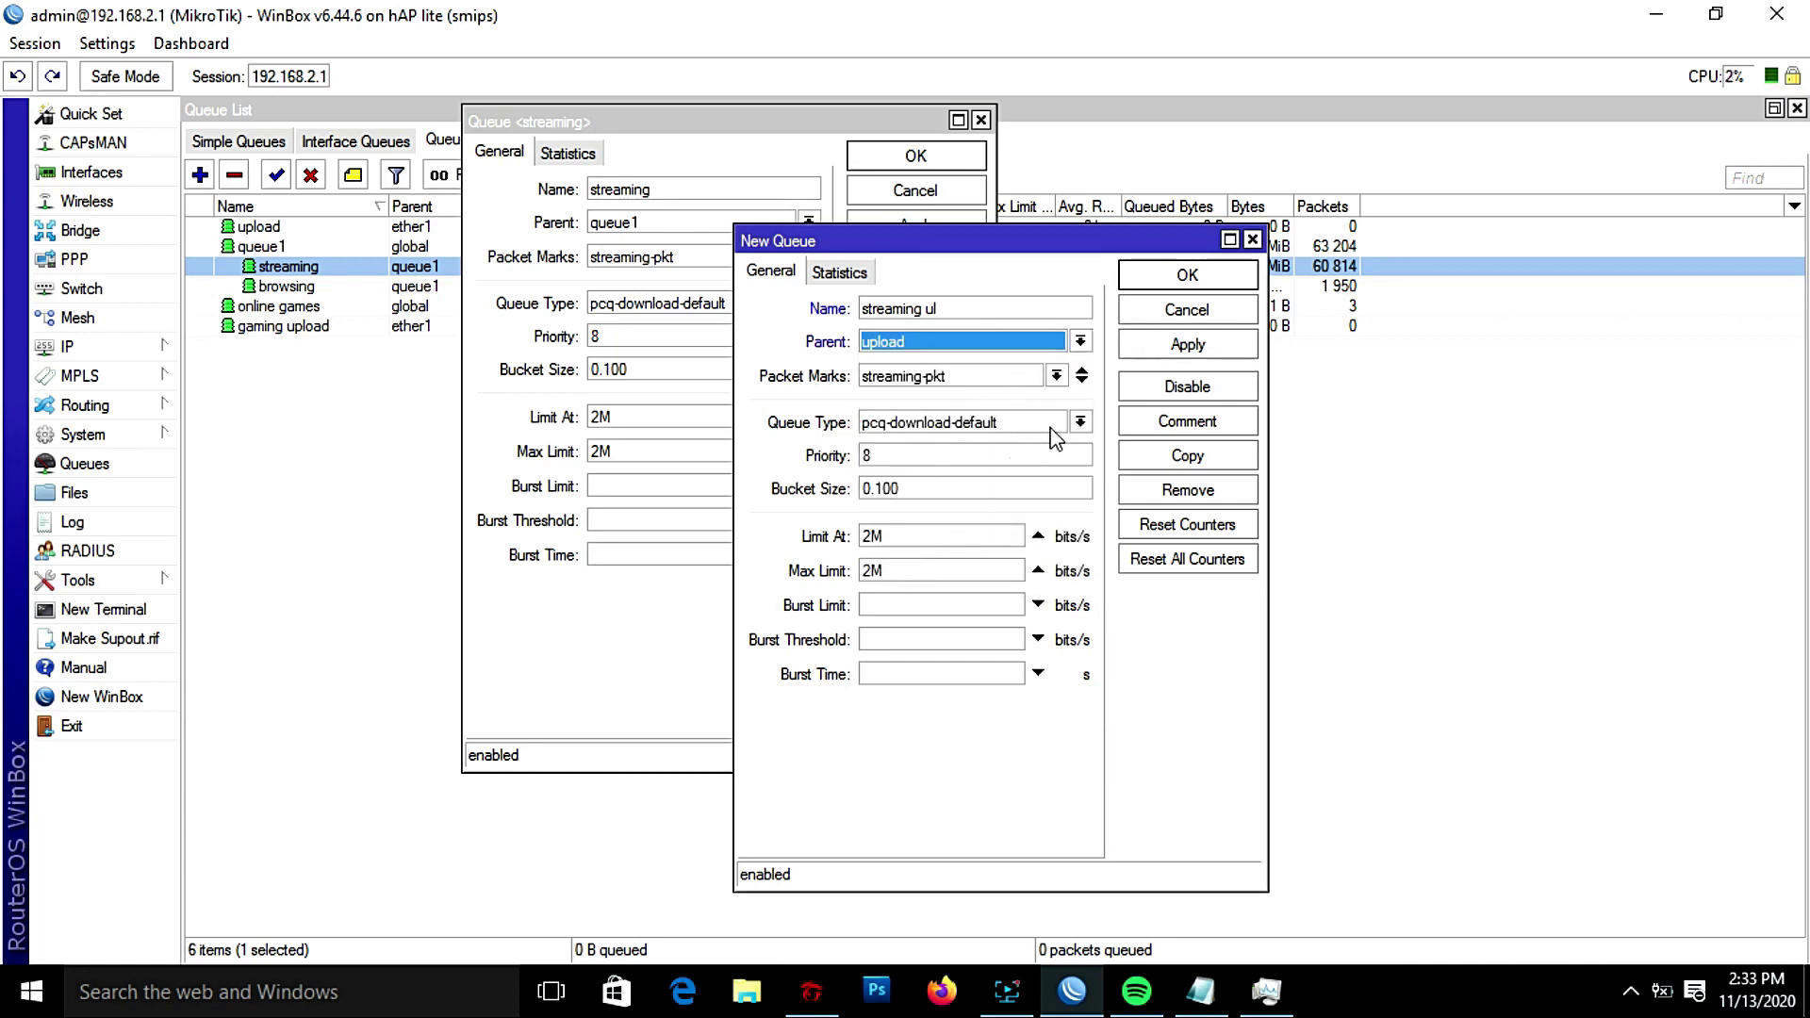
click(1080, 421)
click(982, 594)
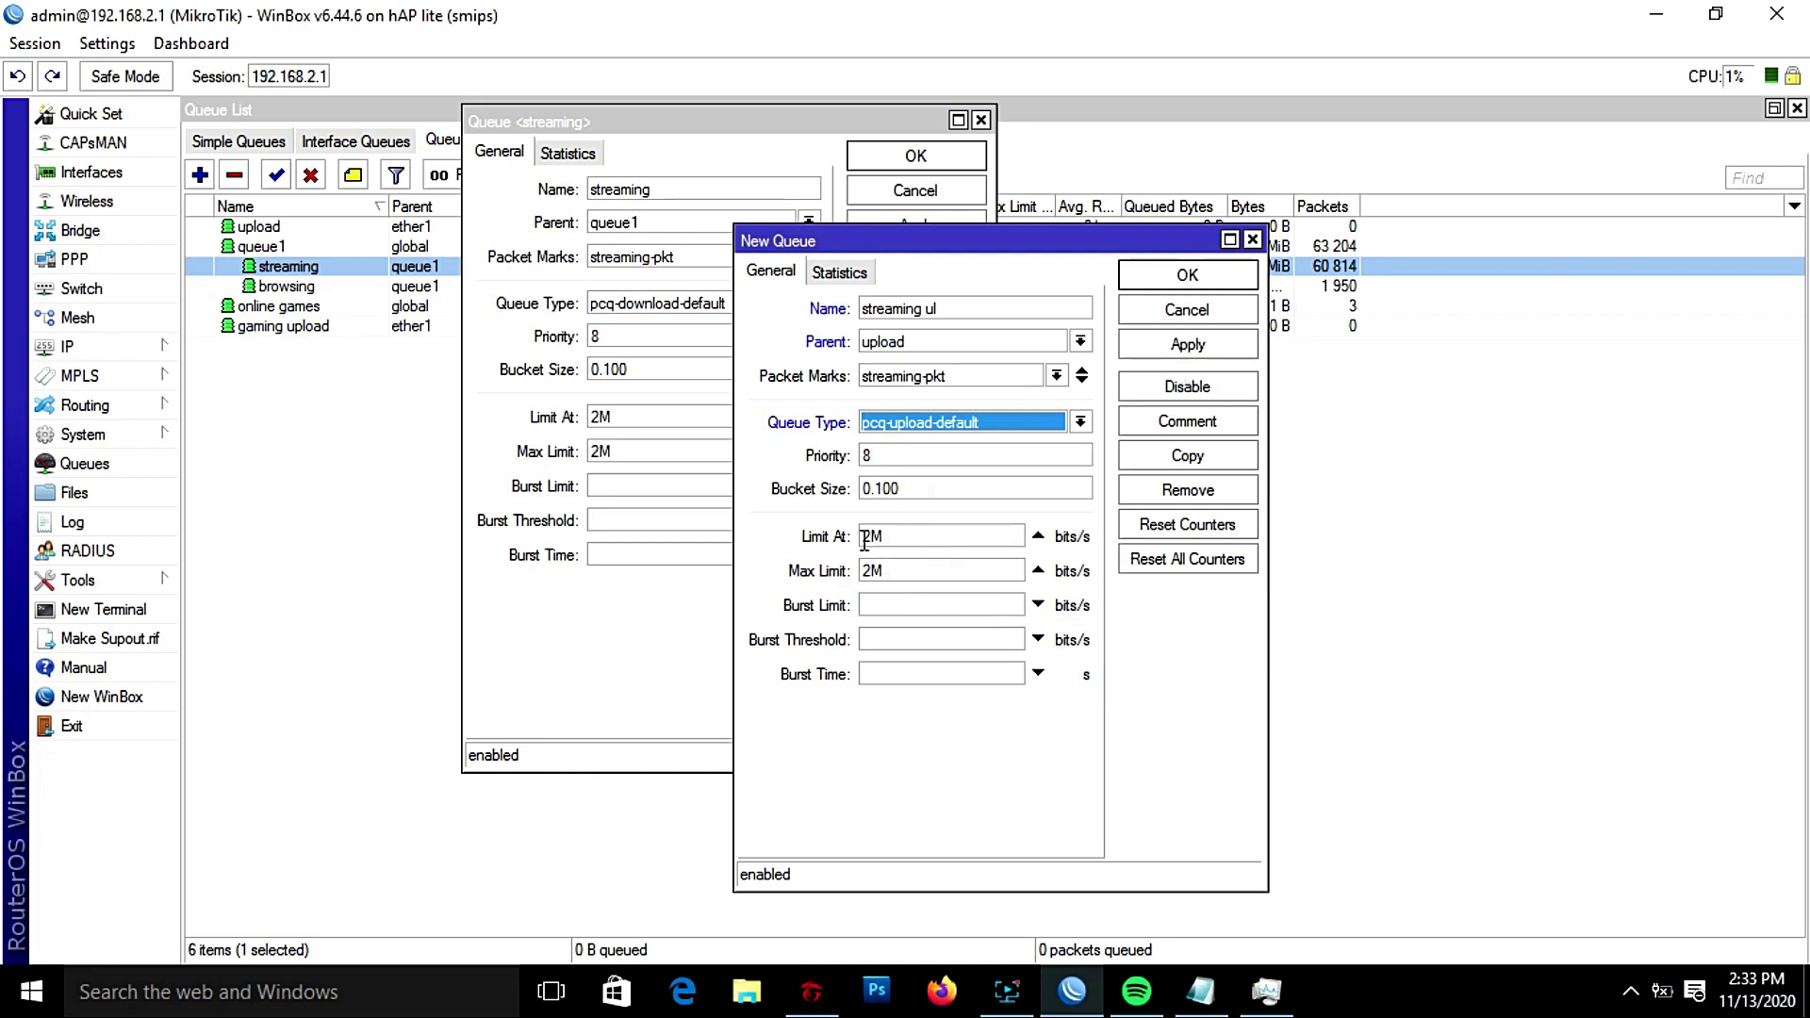
click(1235, 343)
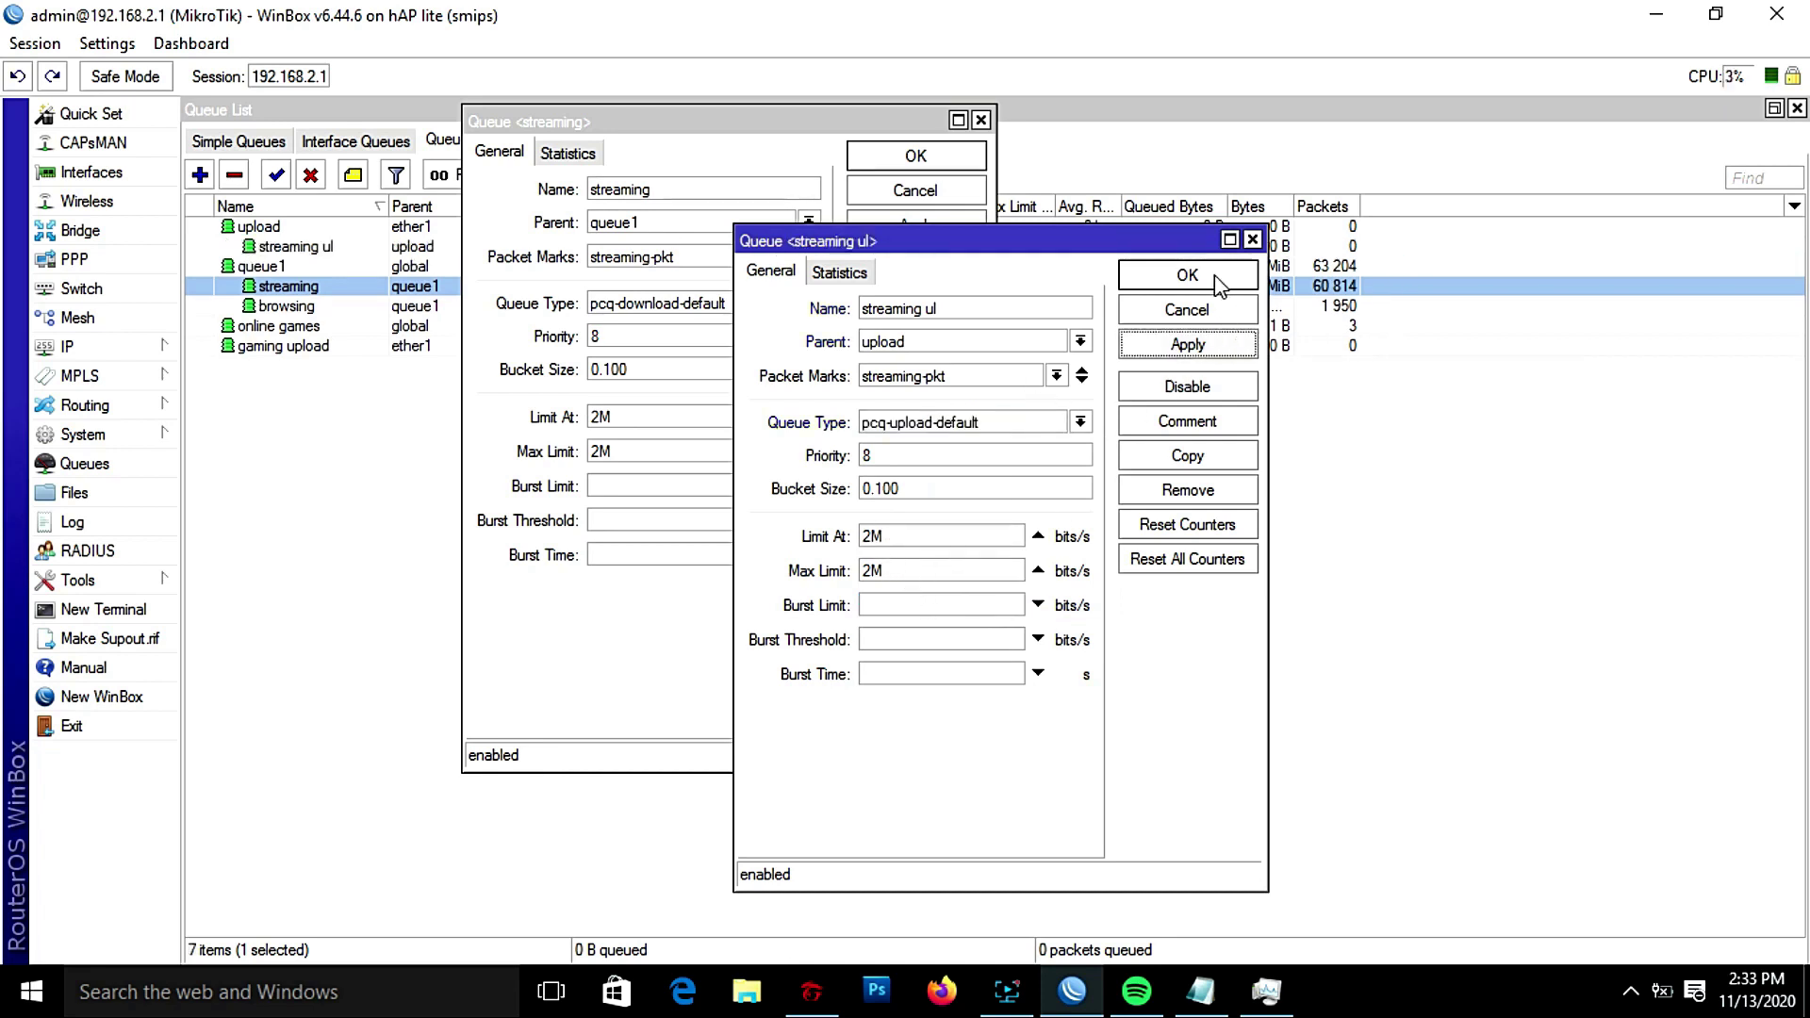
click(1216, 276)
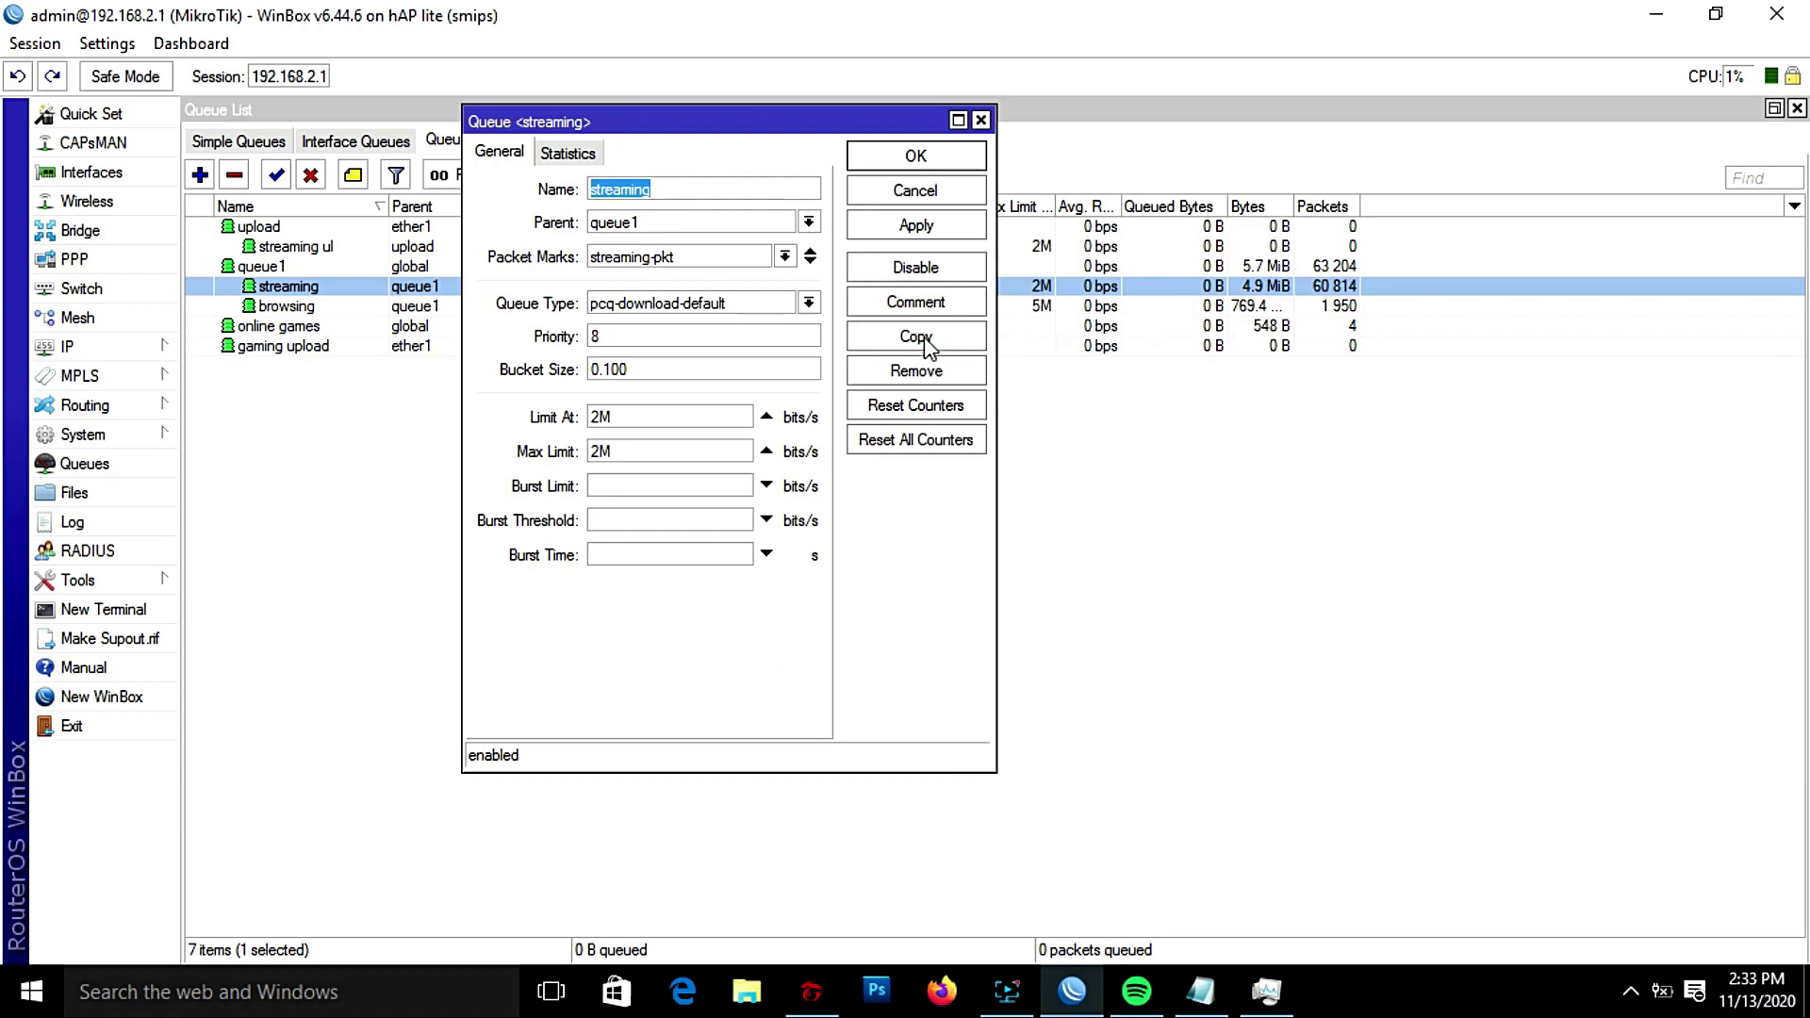
click(980, 120)
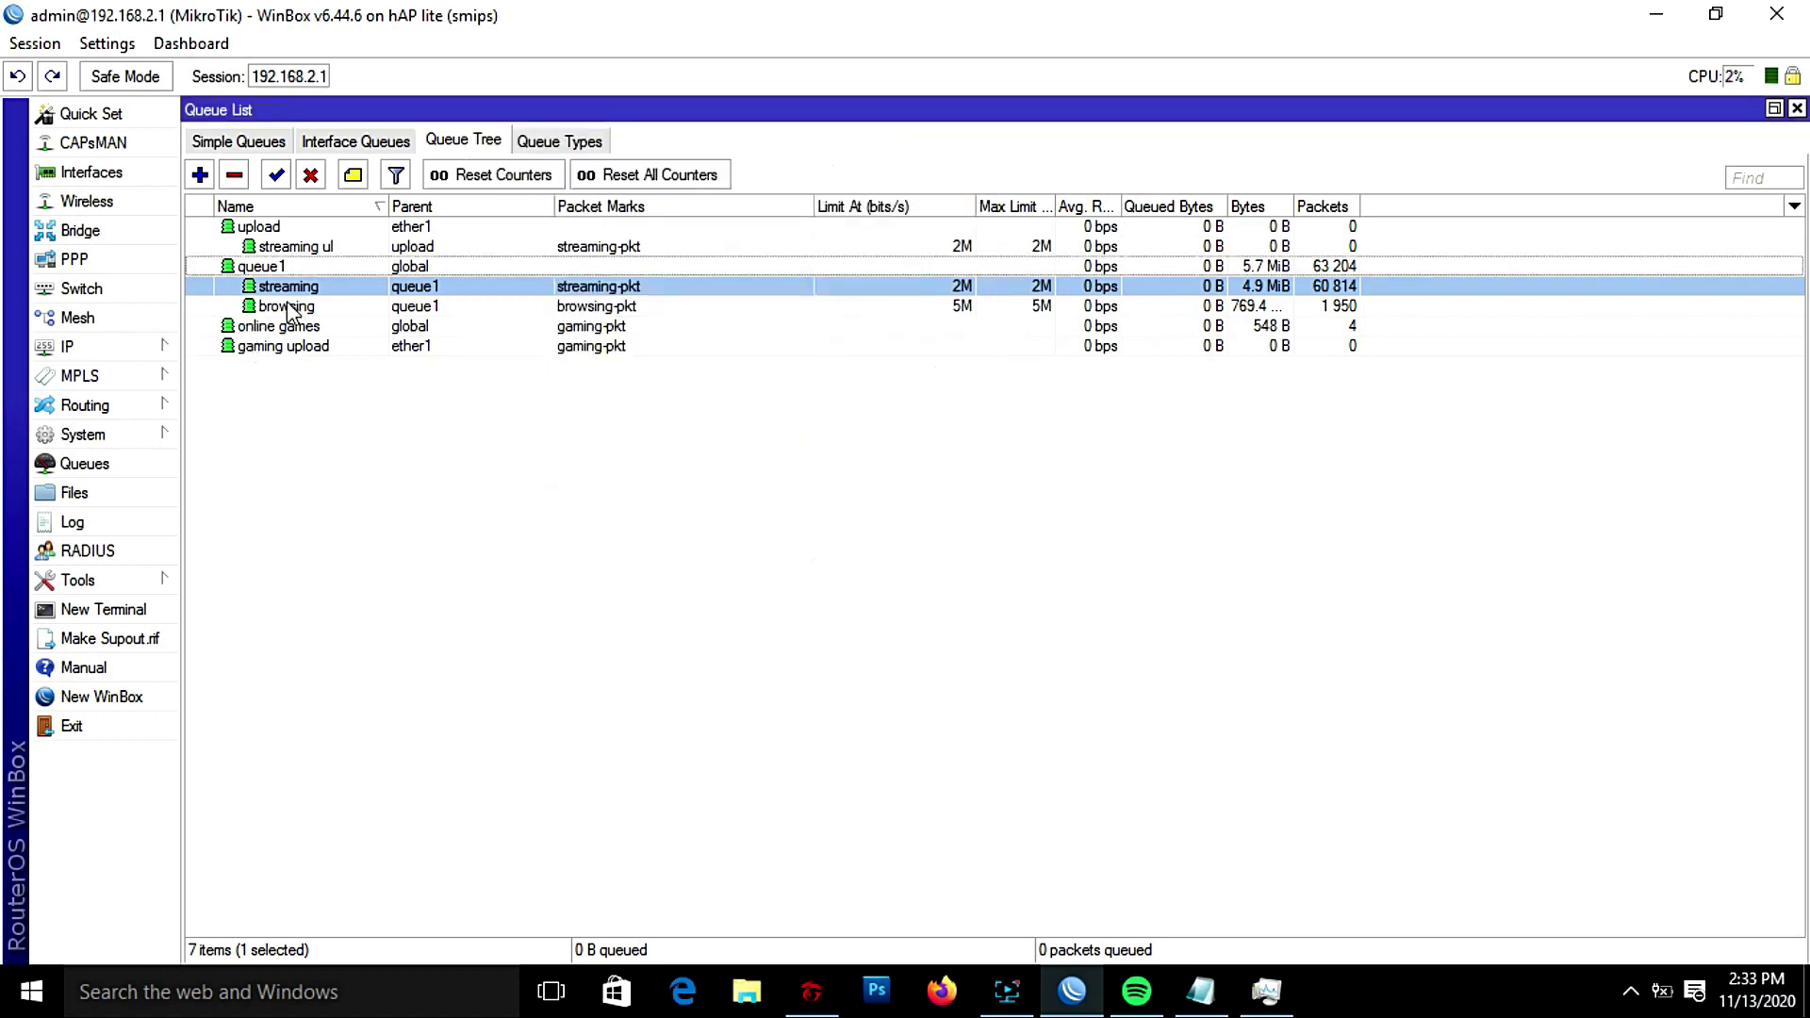
Step: Copy the browsing queue to a new queue named browsing ul with parent upload and queue type pcq-upload-default, and save it
double_click(302, 308)
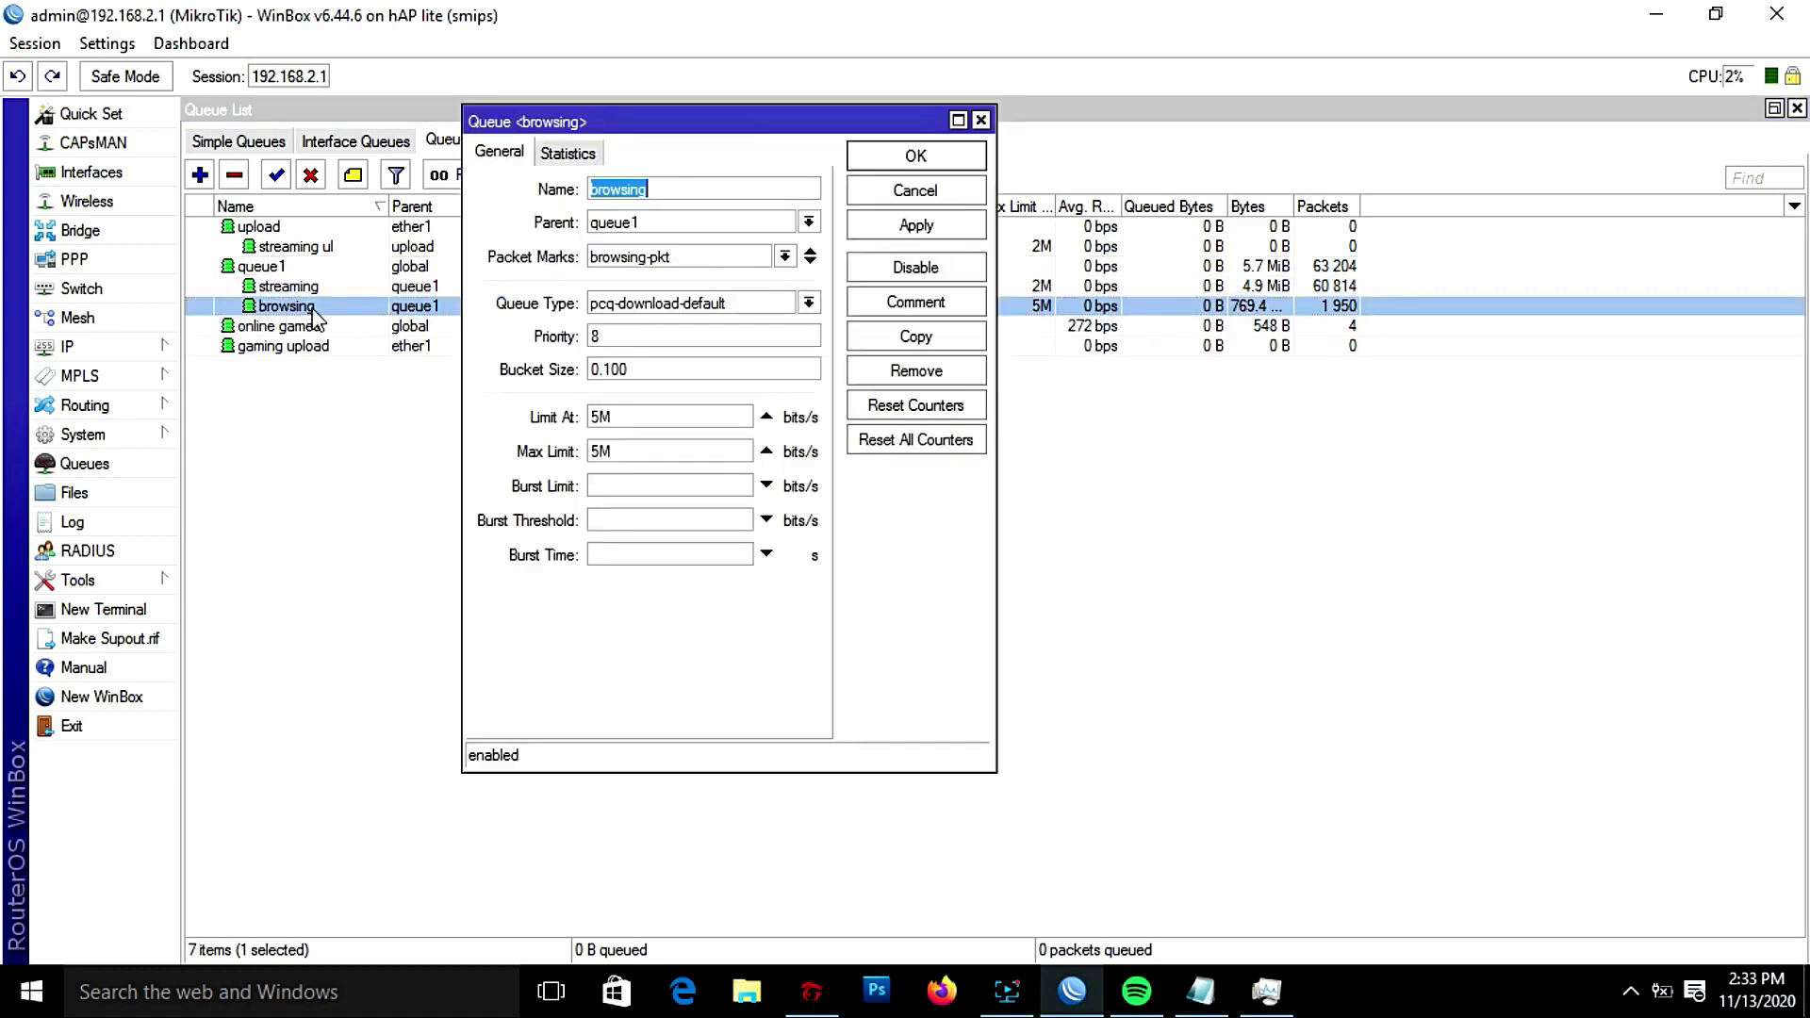
click(887, 338)
text(br)
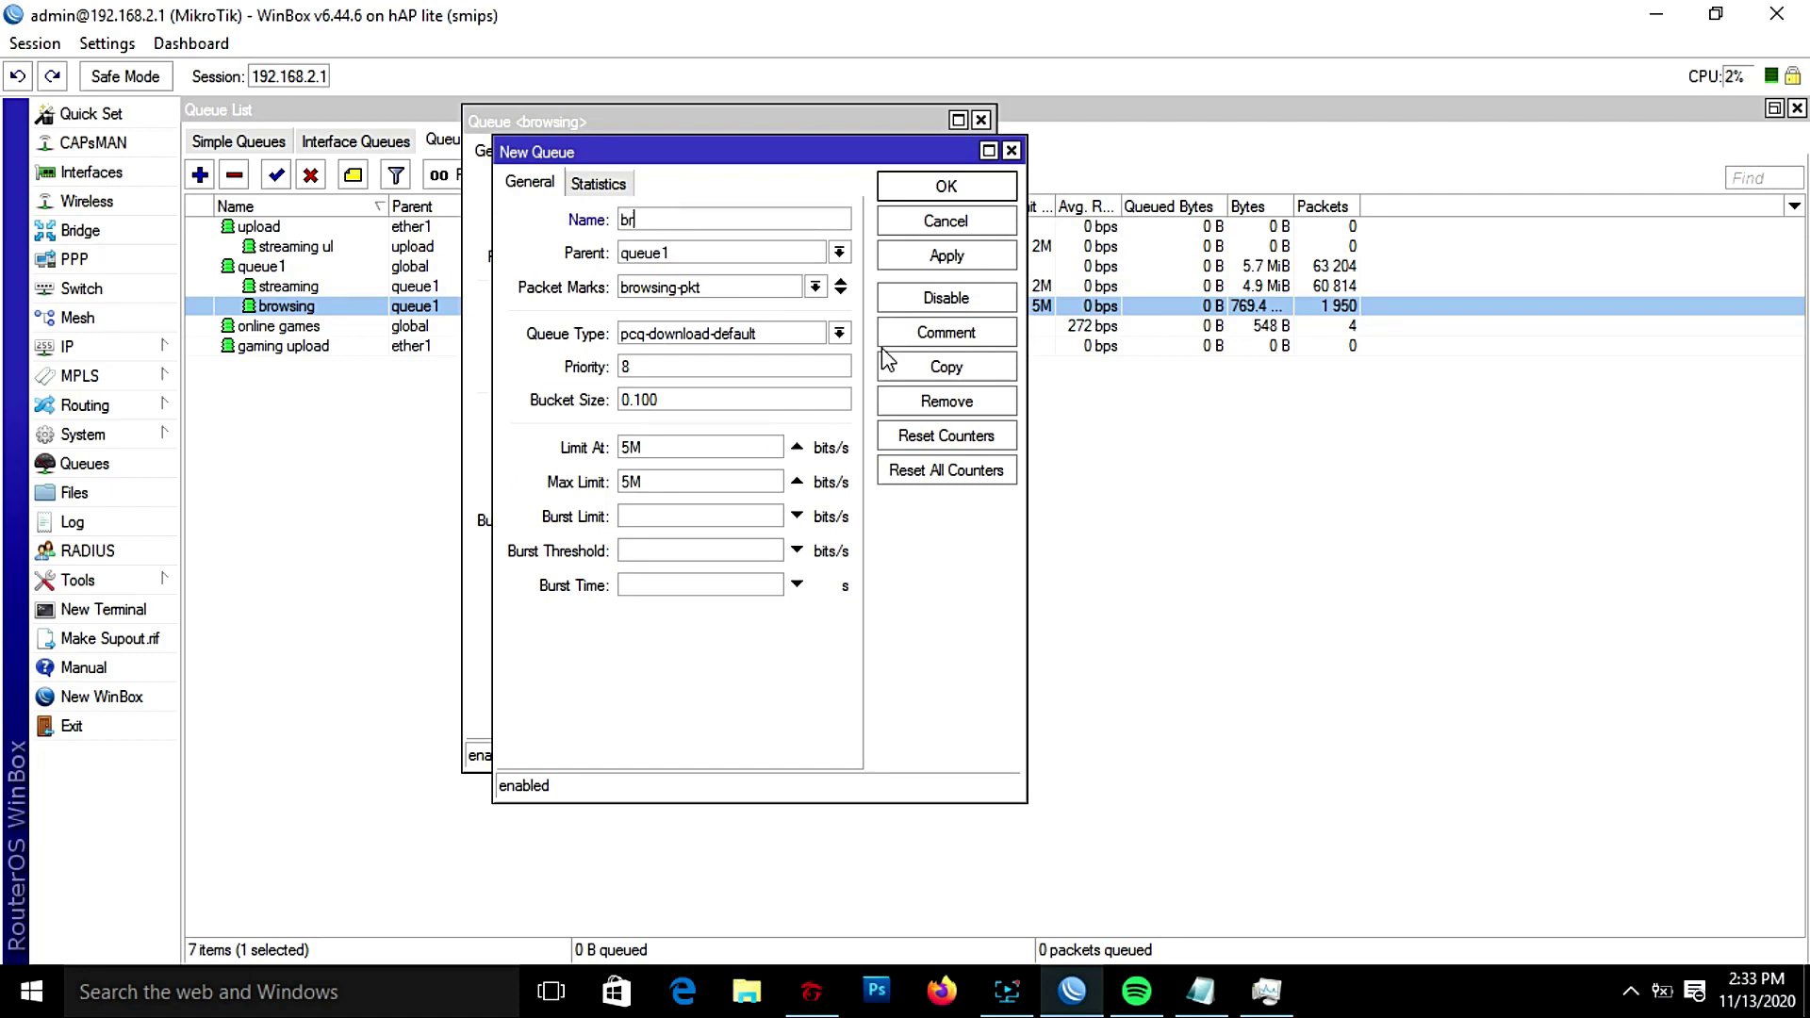
text(owsing ul)
click(838, 253)
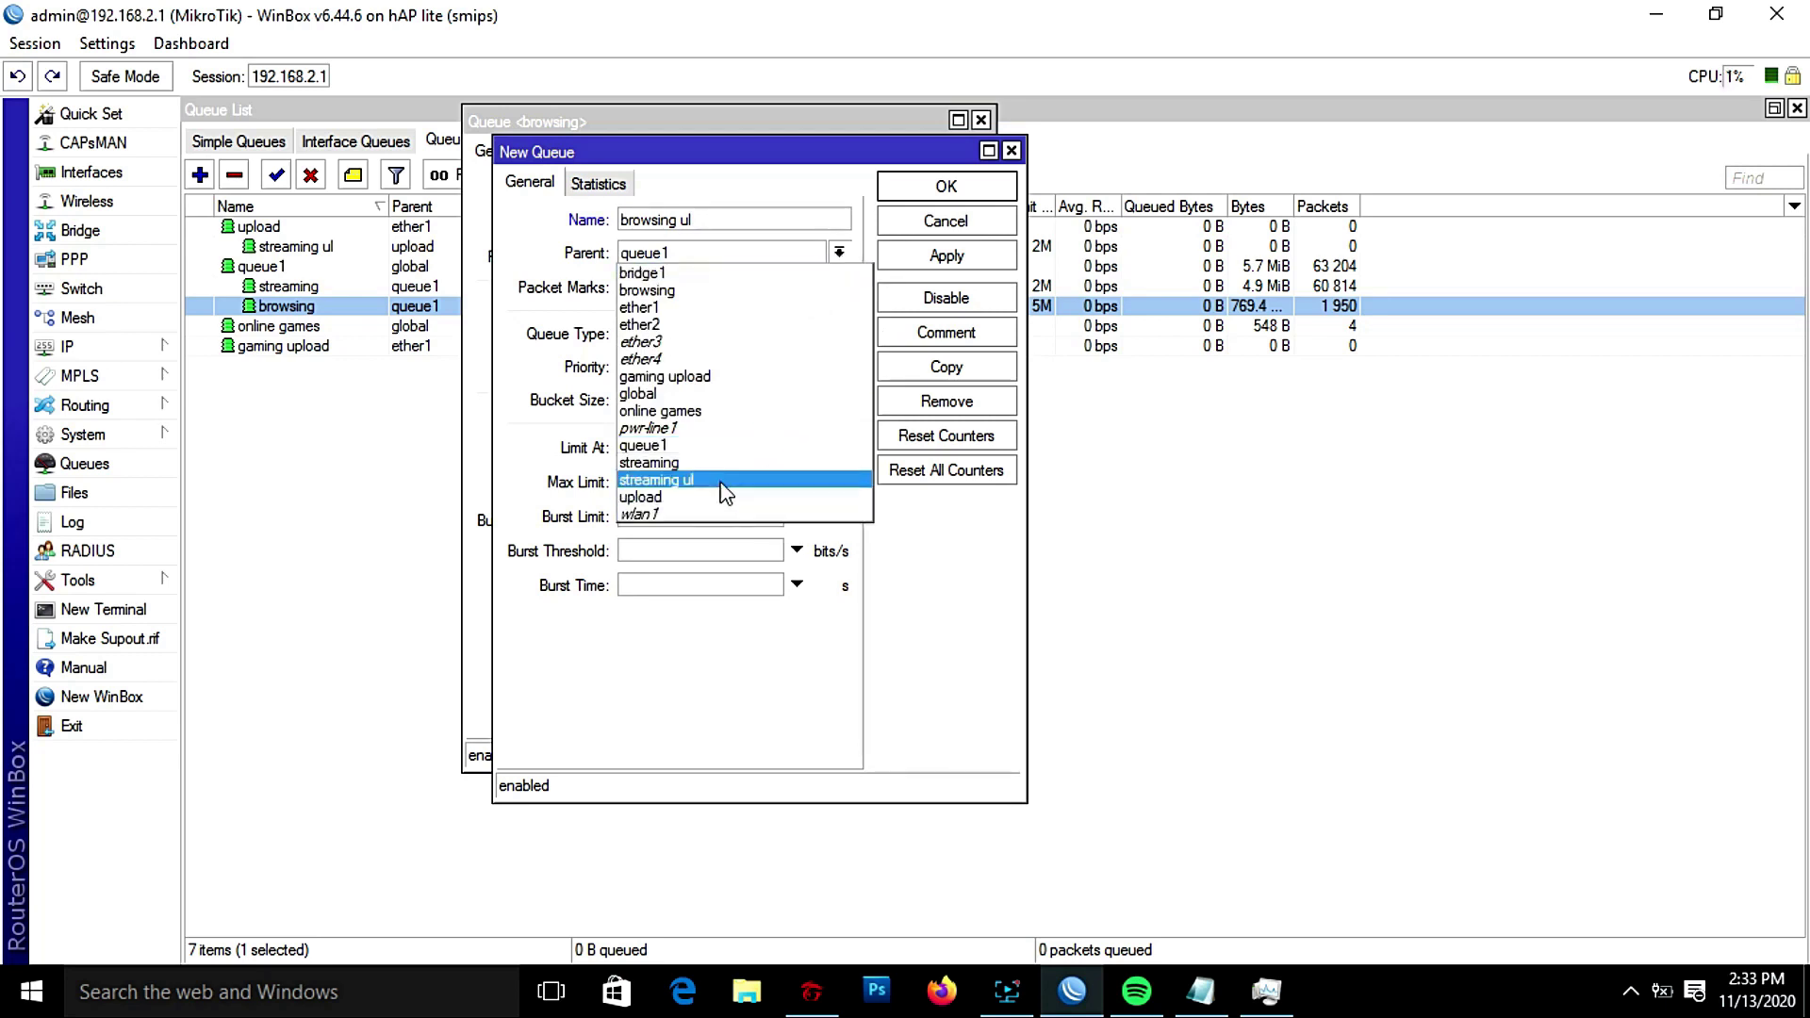
click(669, 498)
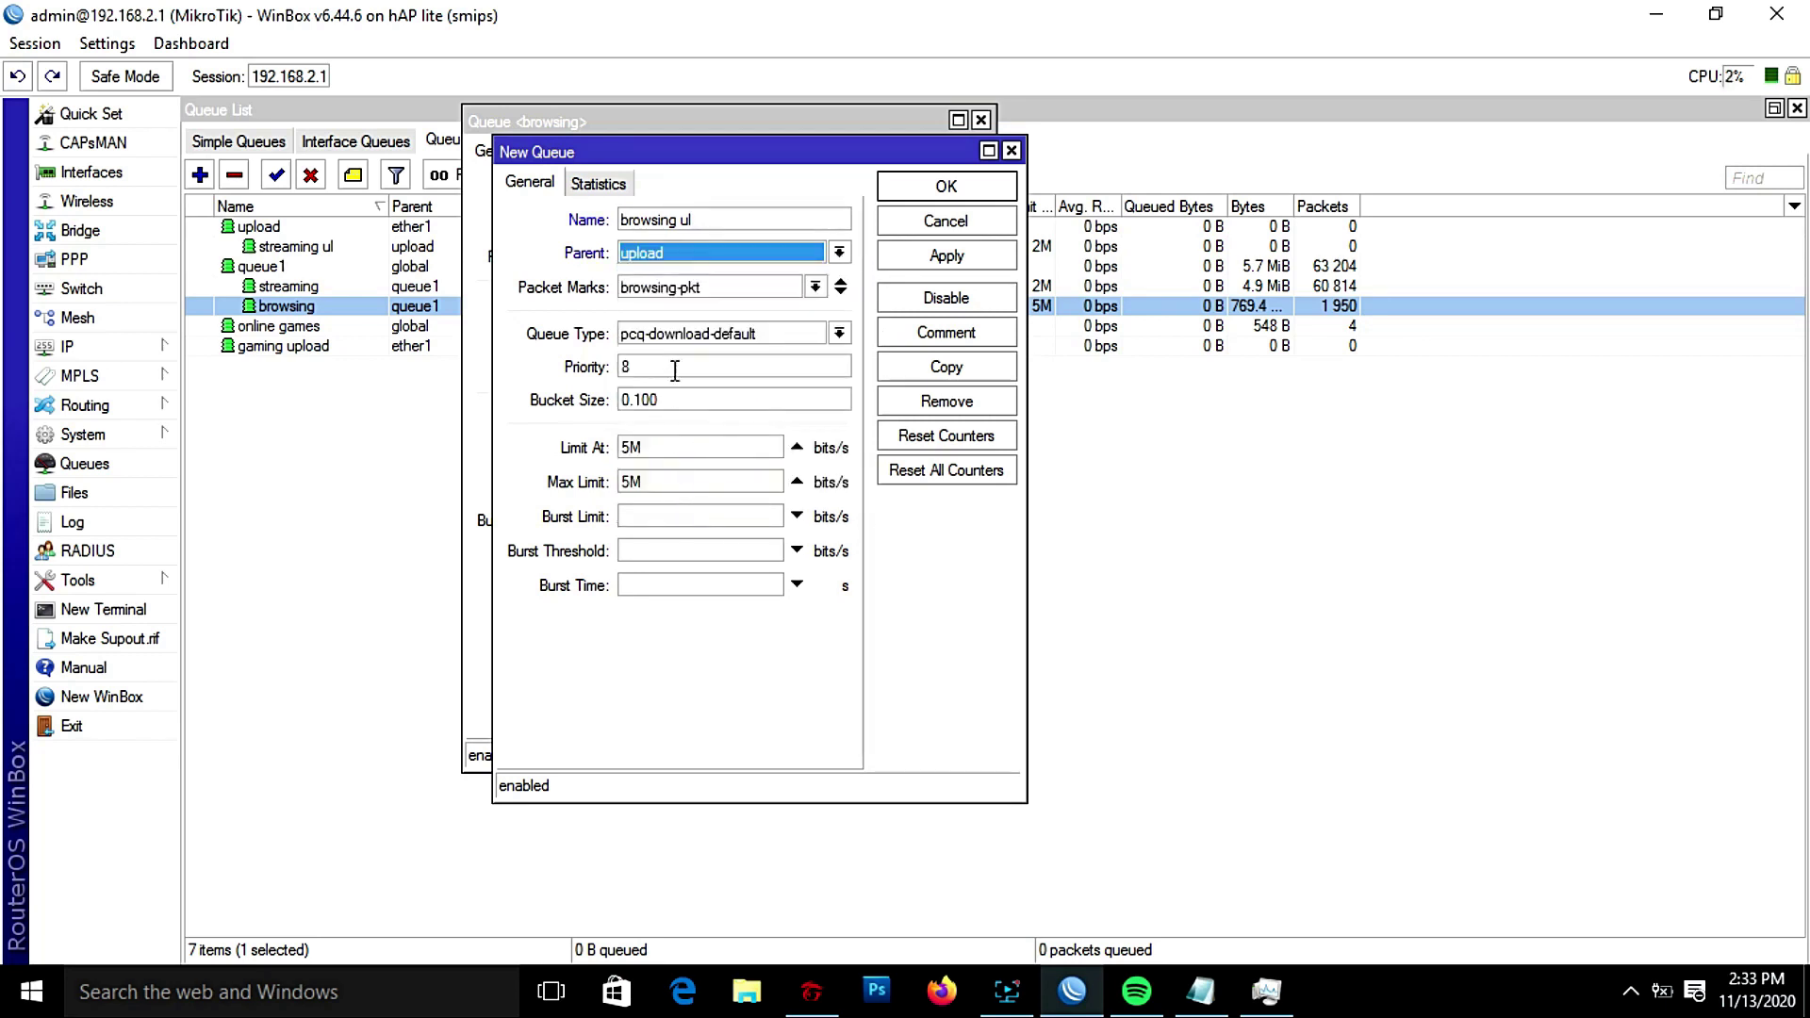
click(775, 339)
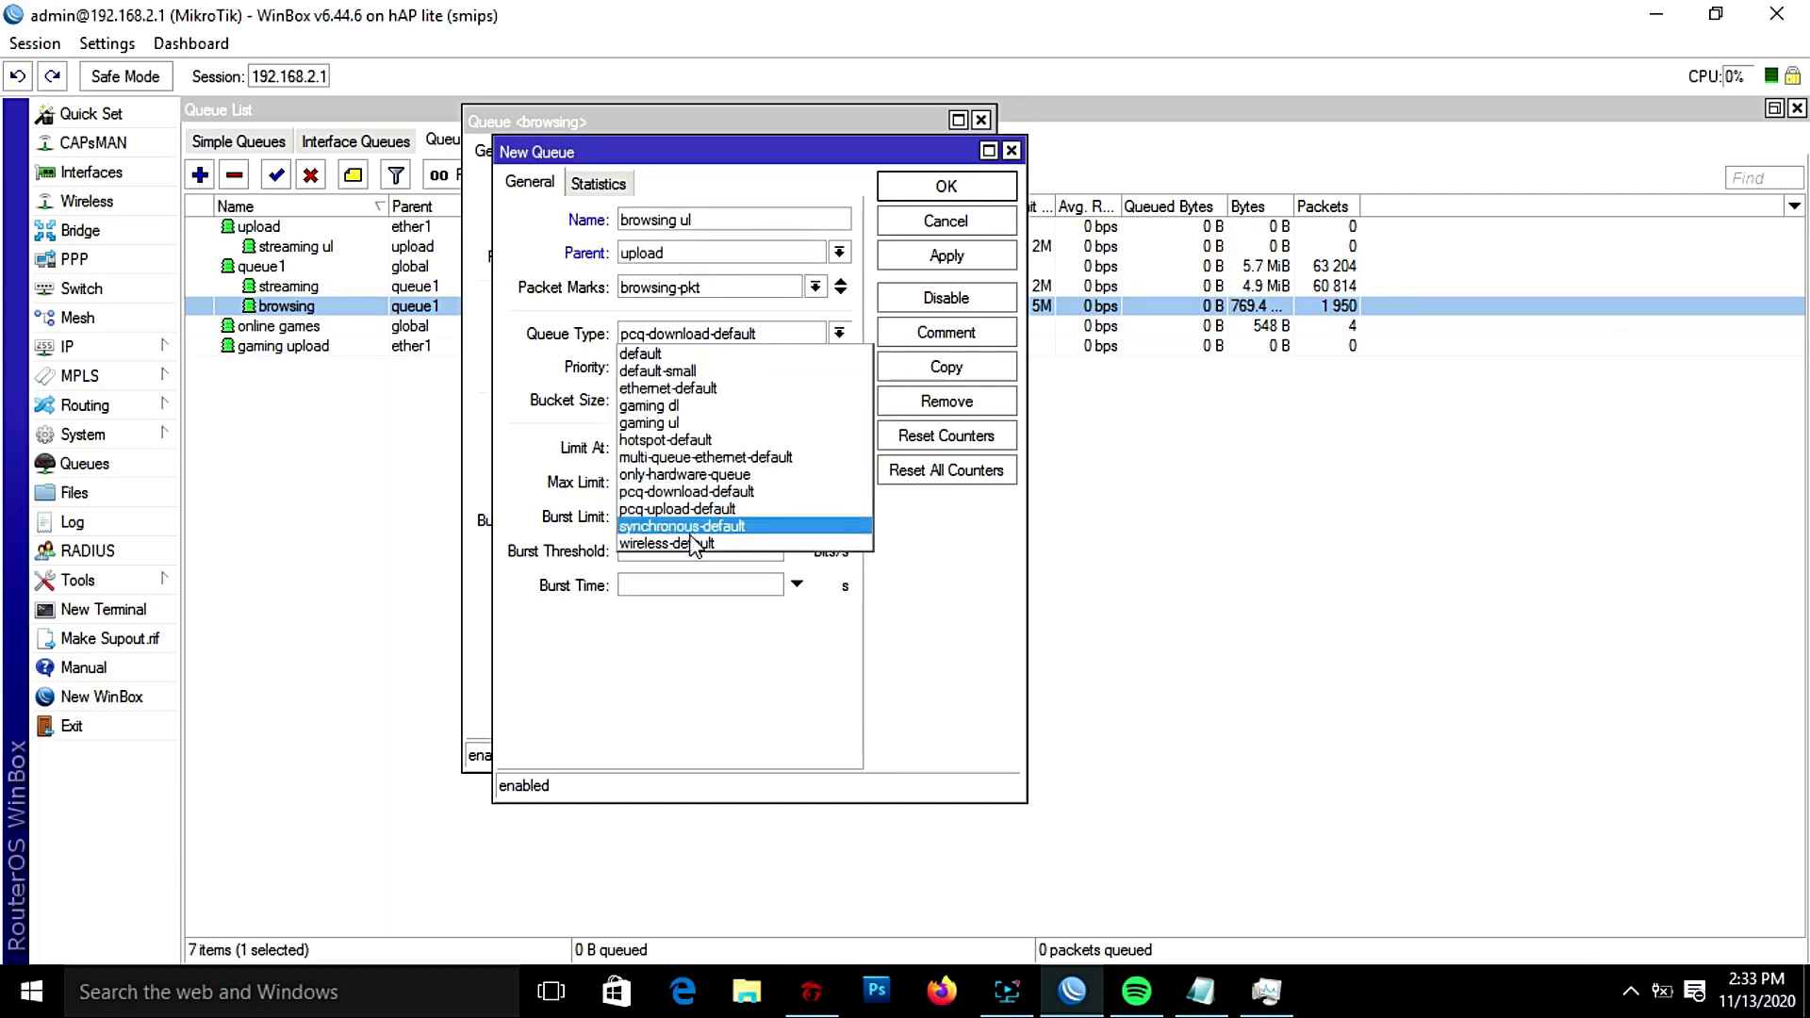
click(702, 509)
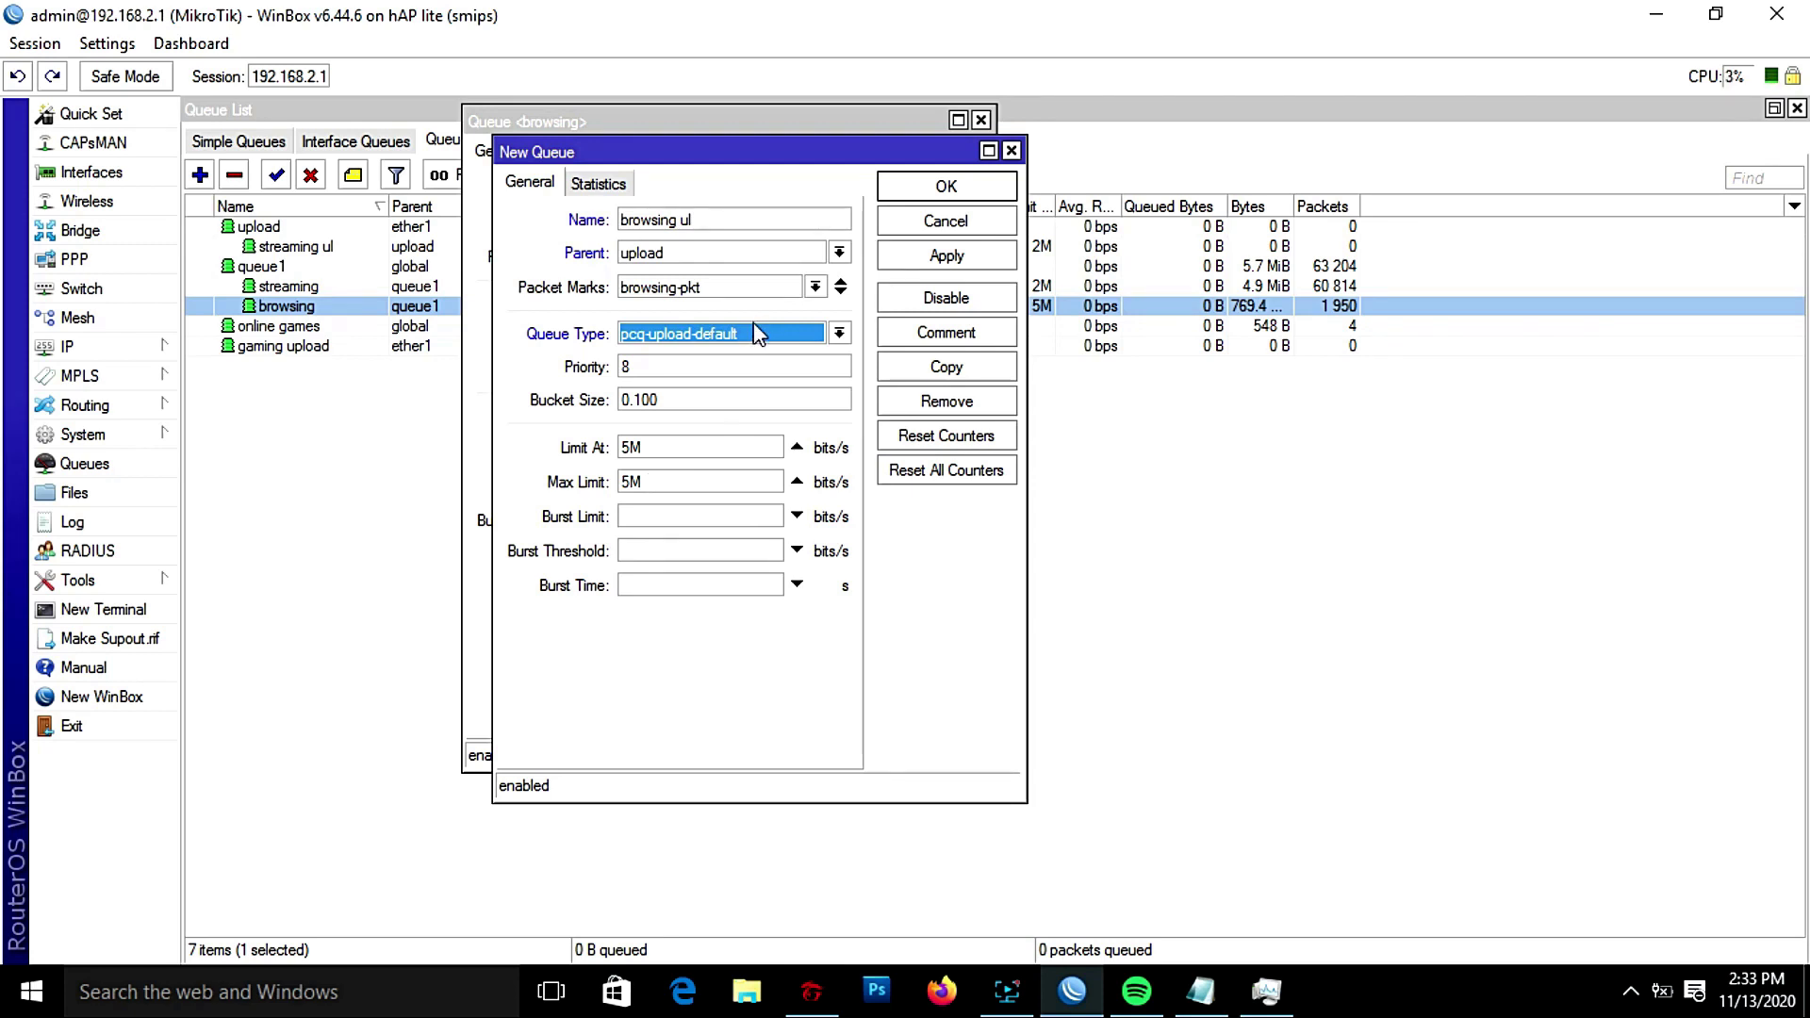
click(946, 256)
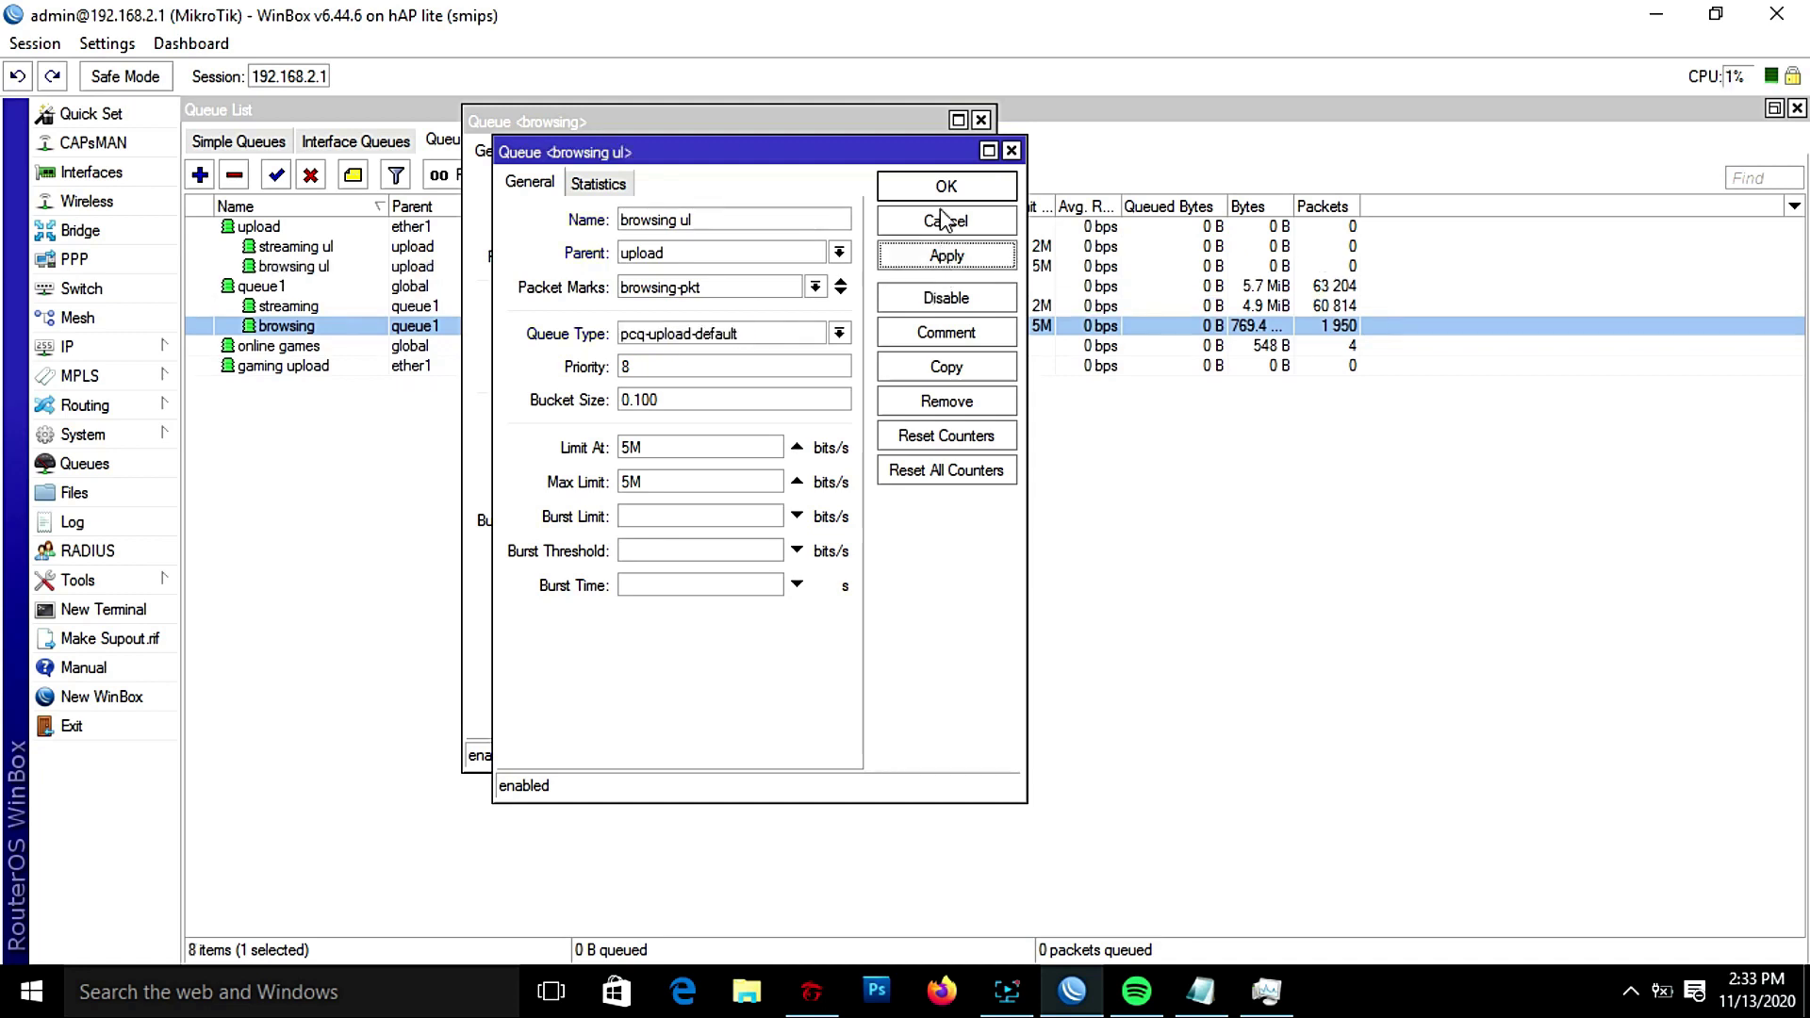
click(945, 220)
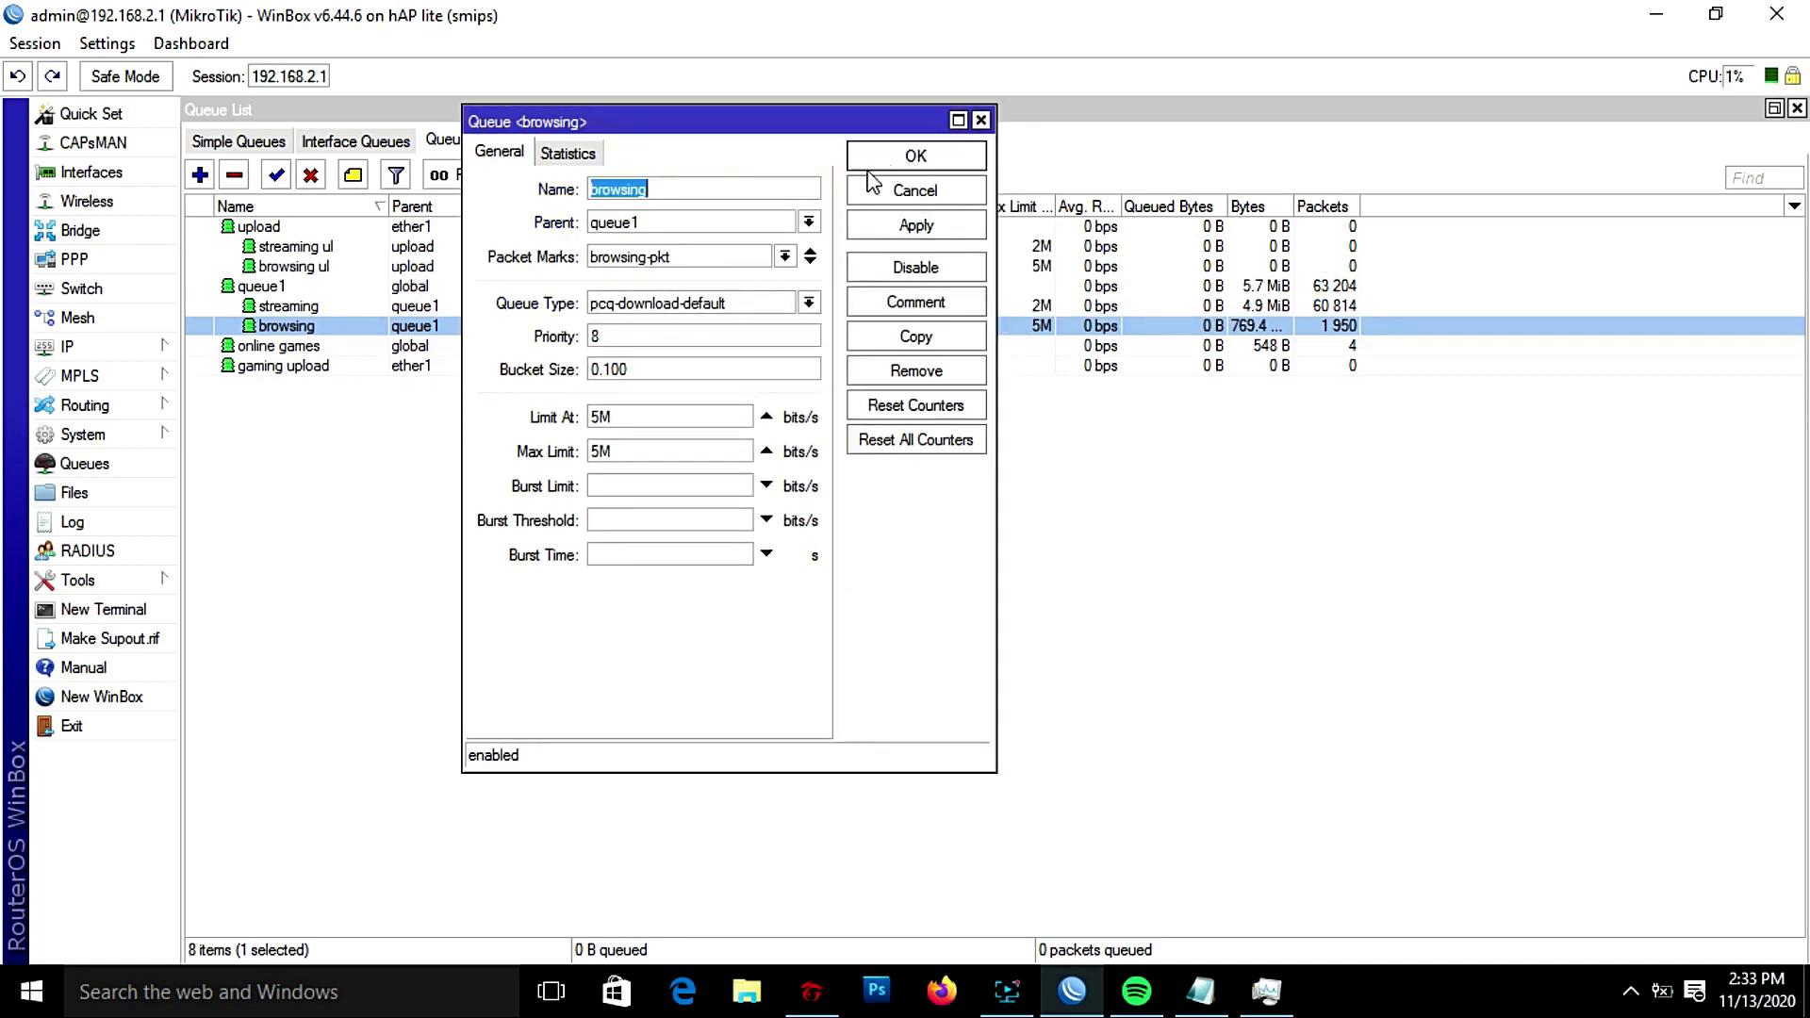
click(917, 156)
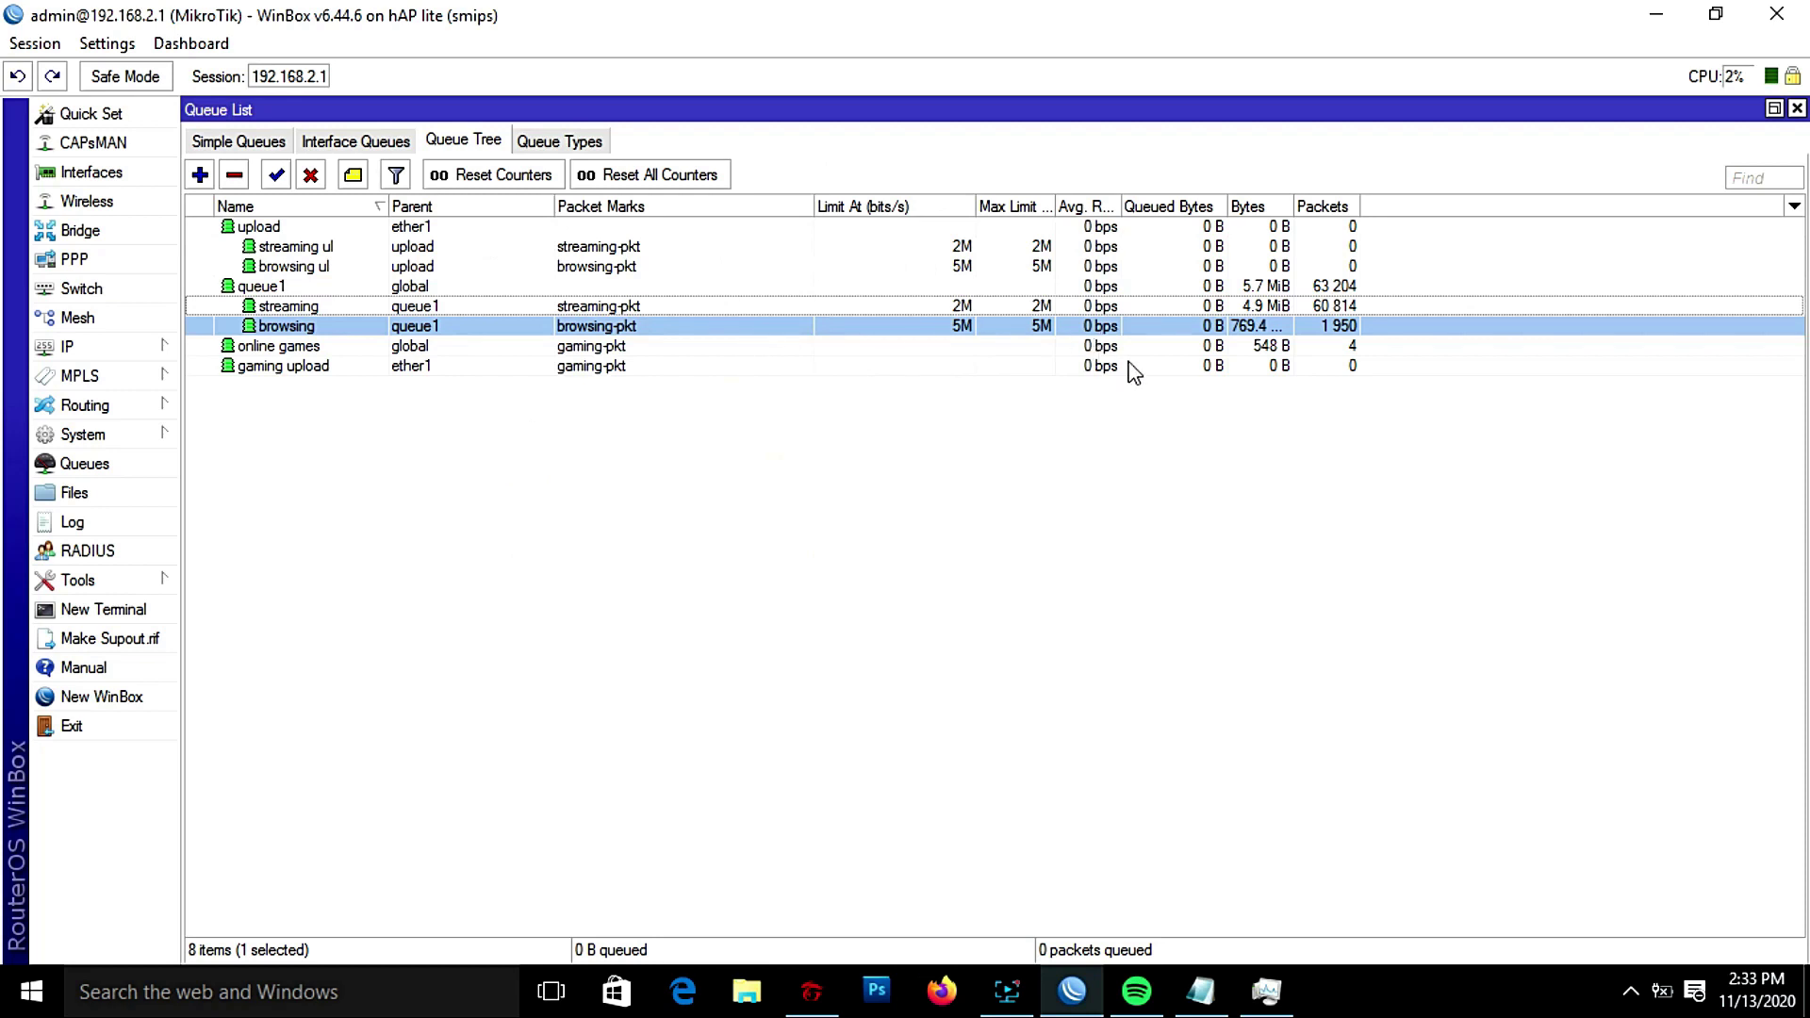